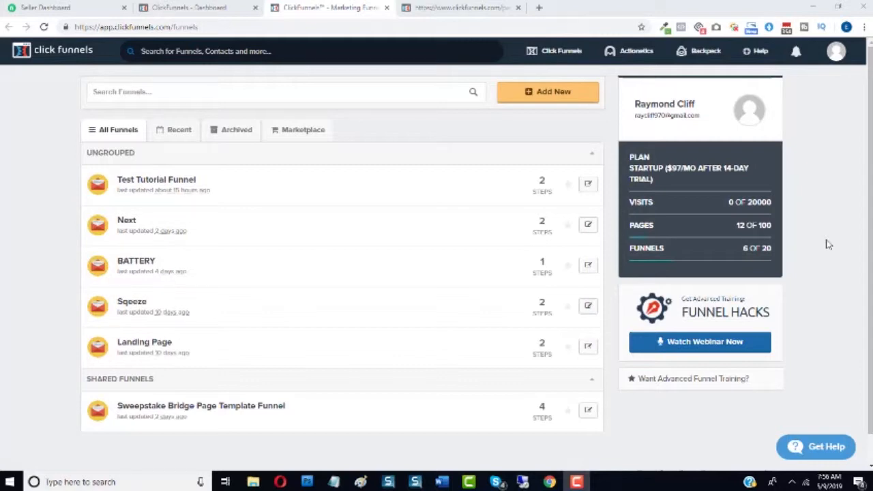
Open the list of all funnels from the account dashboard
click(193, 5)
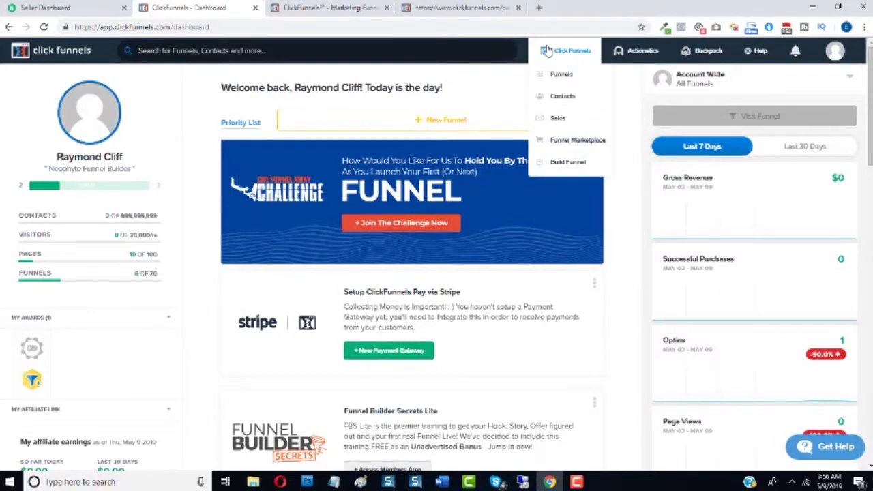
mouse_move(577, 55)
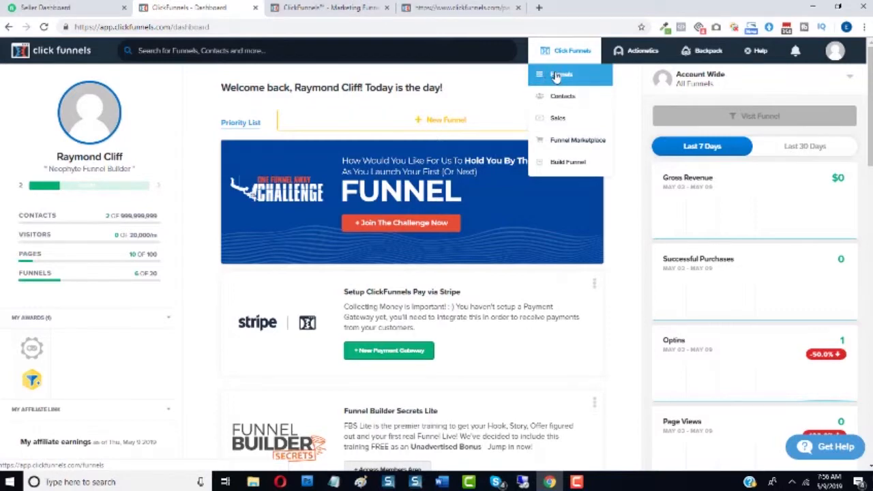
click(557, 76)
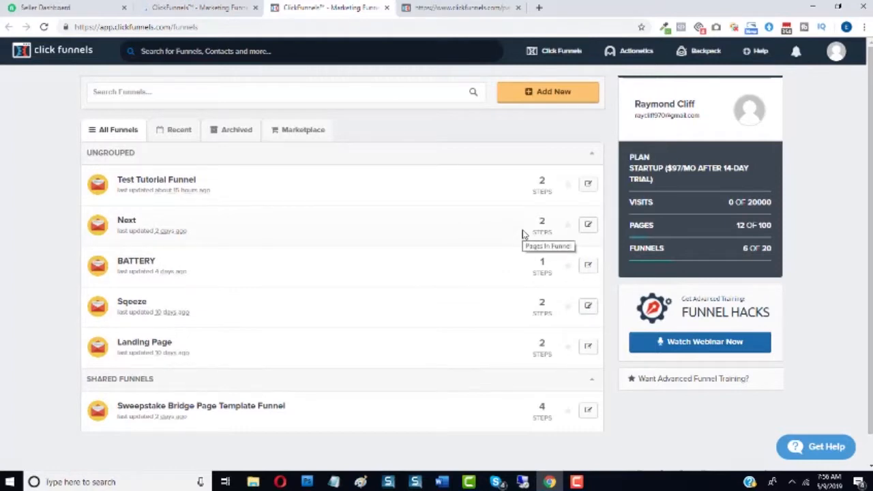
Start a new funnel with the Classic Funnel Builder and choose Collect Emails as its goal
click(545, 95)
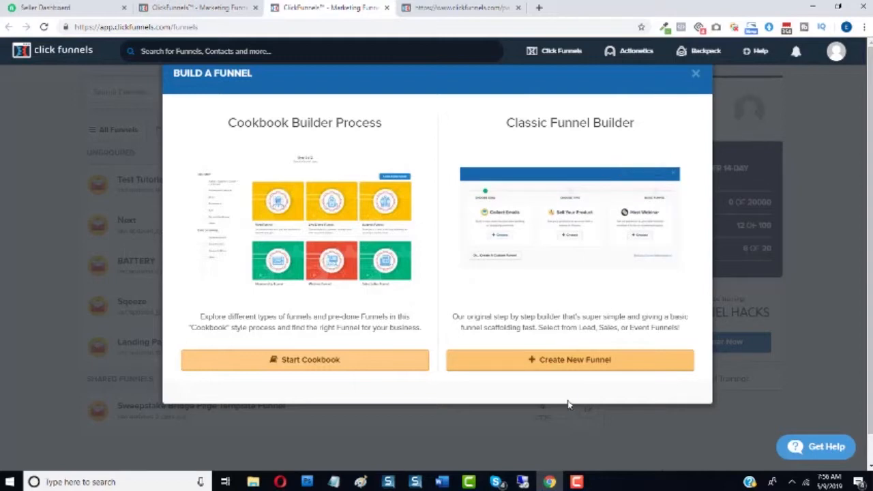
click(563, 360)
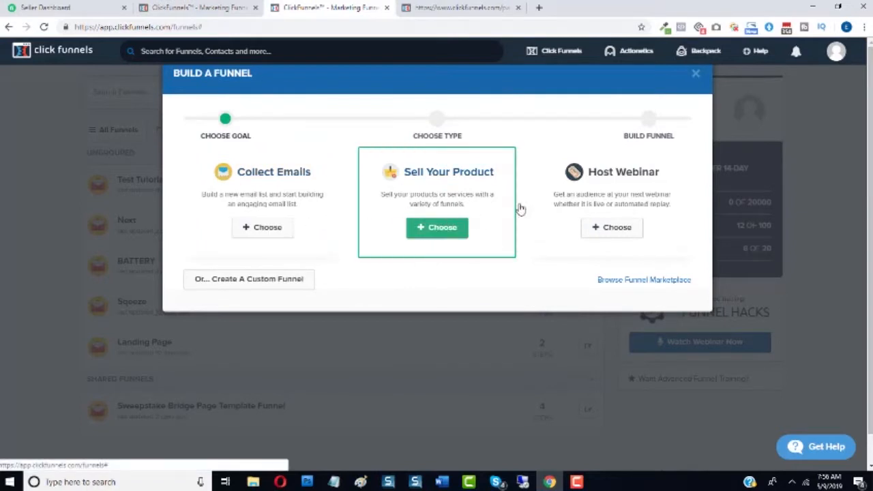
click(262, 230)
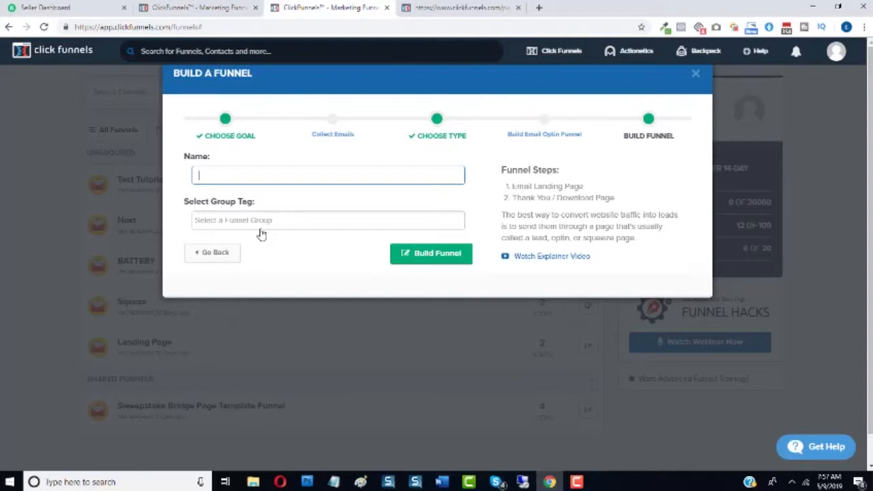
Name the new funnel "Test Tutorial Funnel" and build it without a group tag
text(Te)
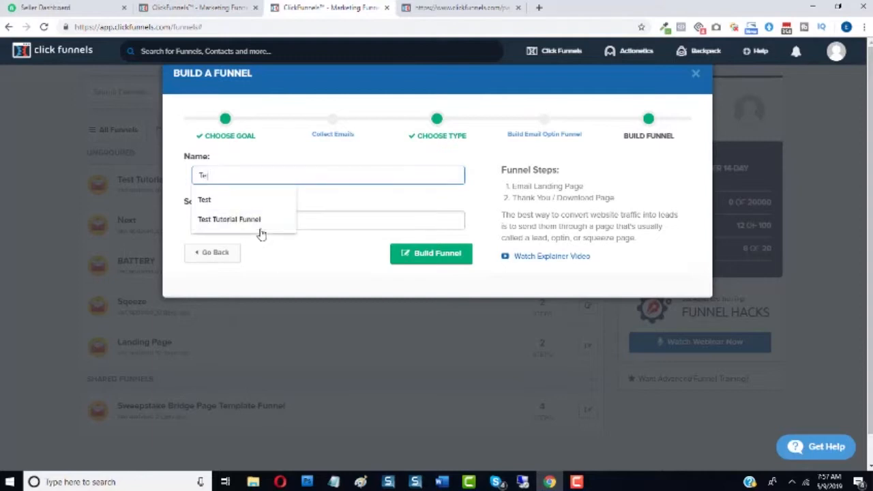
text(st T)
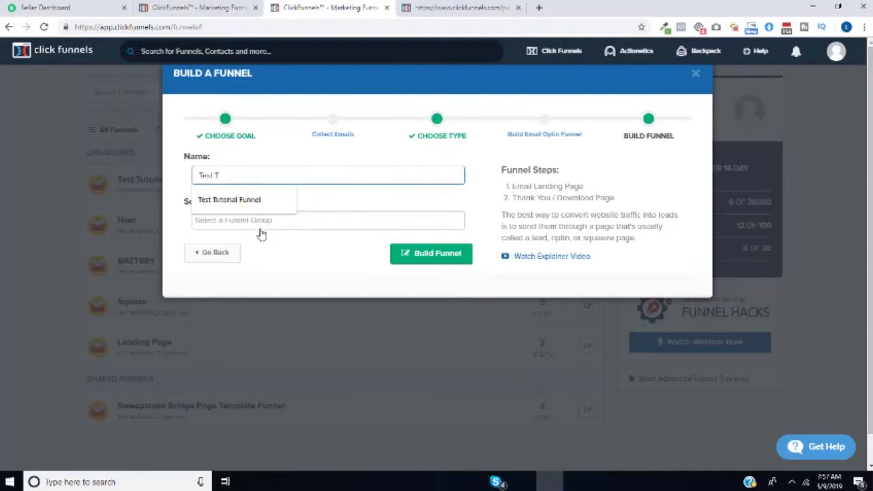
text(utoria)
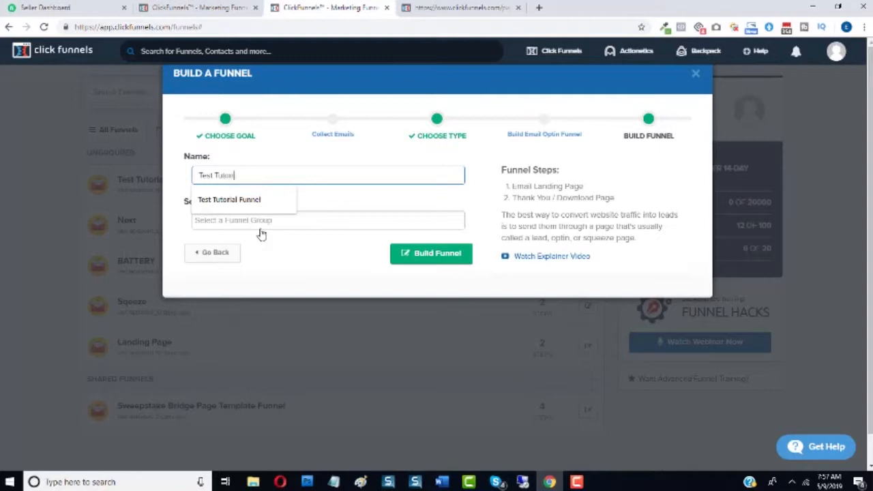
text(l Funnel)
click(249, 205)
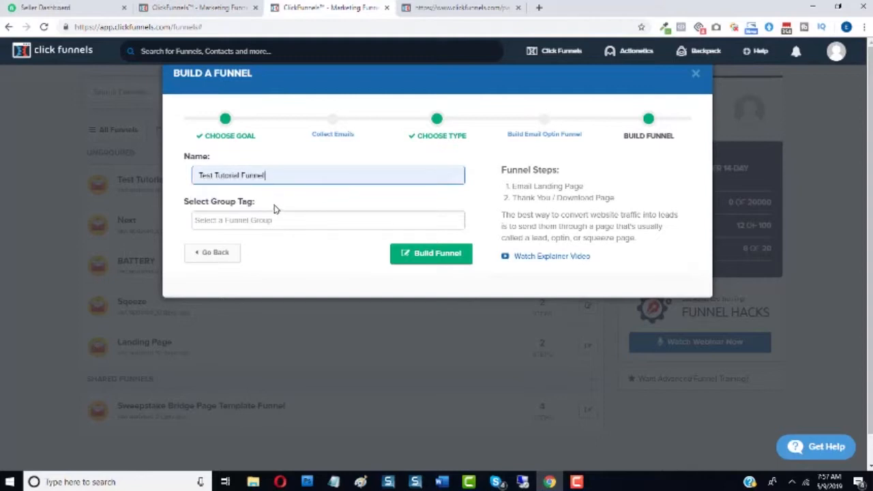
click(429, 254)
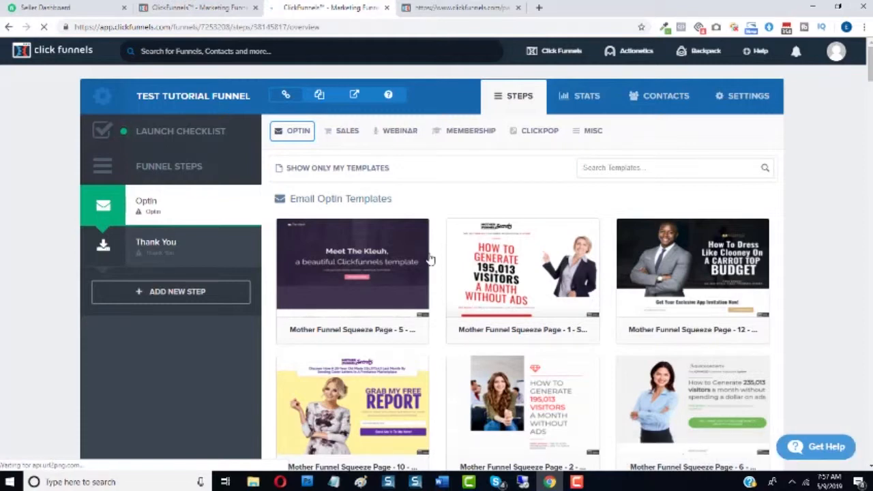
Look through the Optin, Sales and Webinar template types and display the Sales Page templates
click(282, 132)
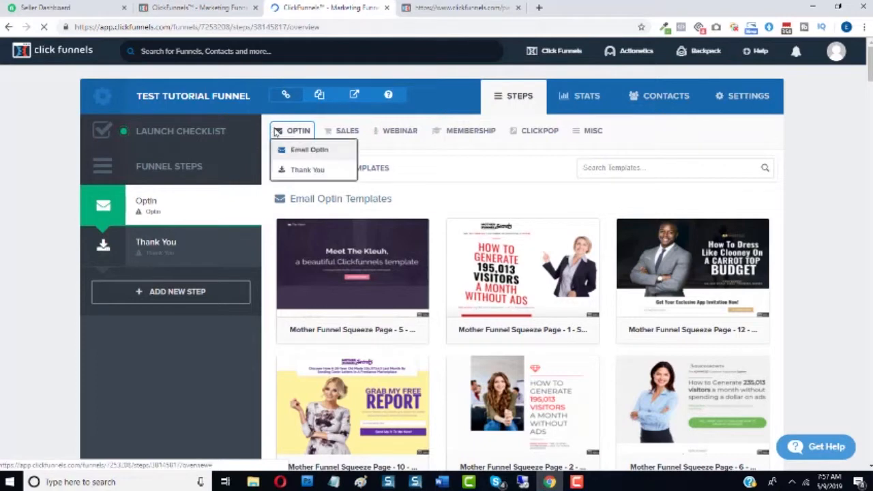
click(346, 131)
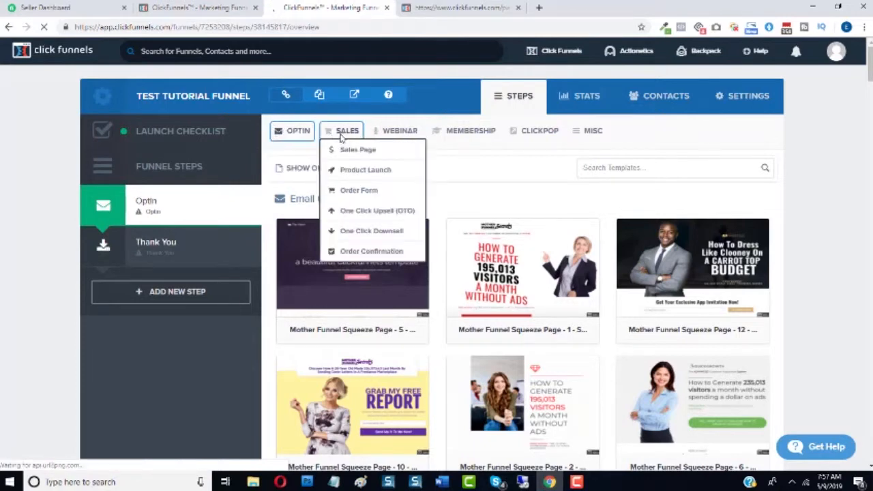
click(377, 135)
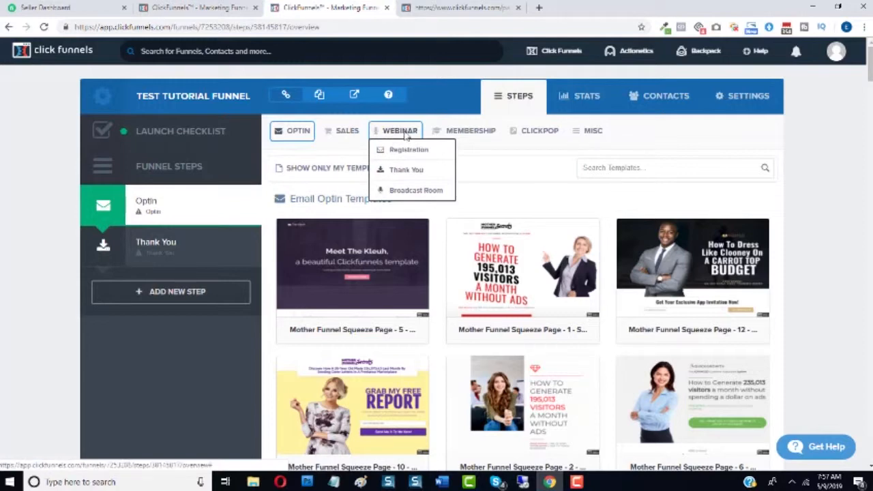
click(360, 134)
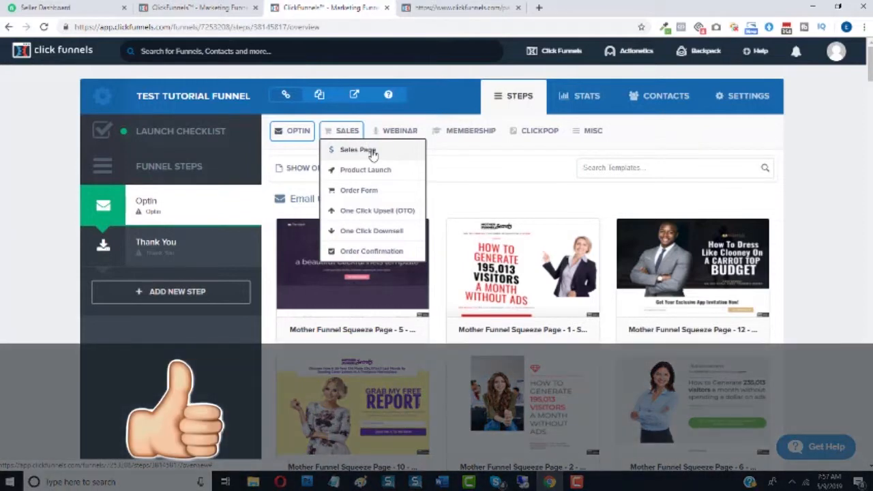
click(373, 151)
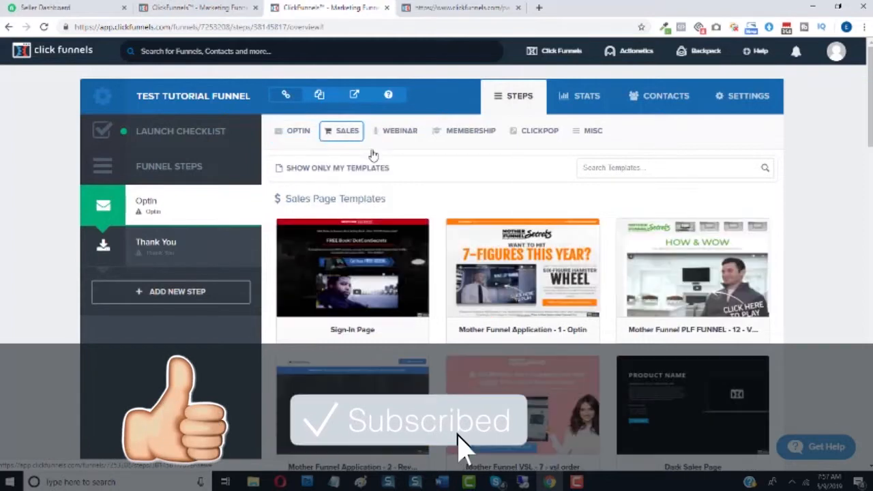
Browse the Email Optin templates and apply "Mother Funnel Squeeze Page - 2" to the Optin step
mouse_move(505, 331)
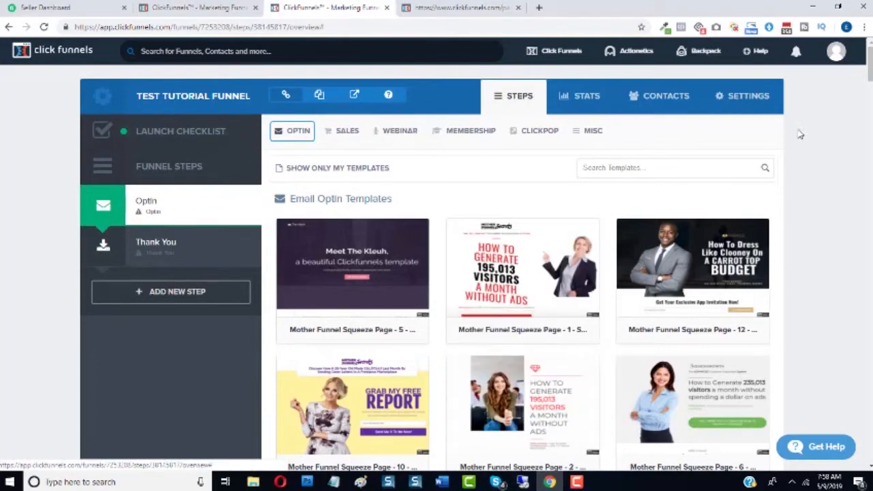
scroll(522, 273, down, 10)
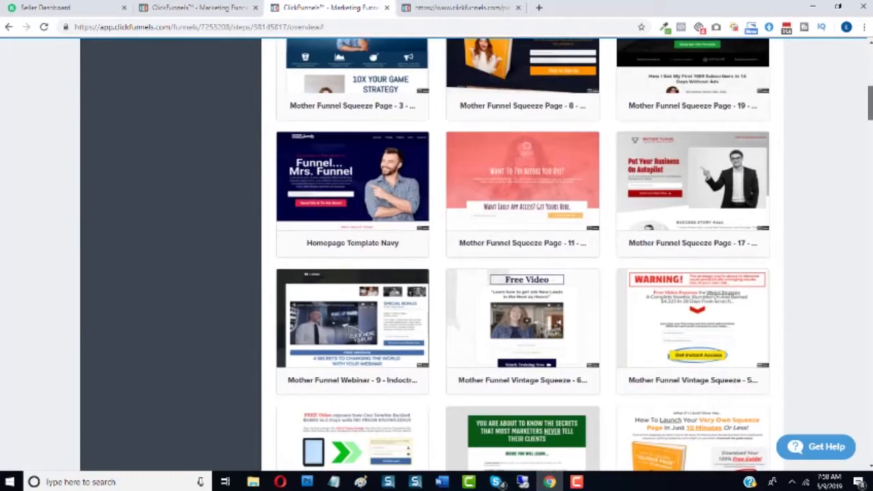
scroll(522, 273, down, 3)
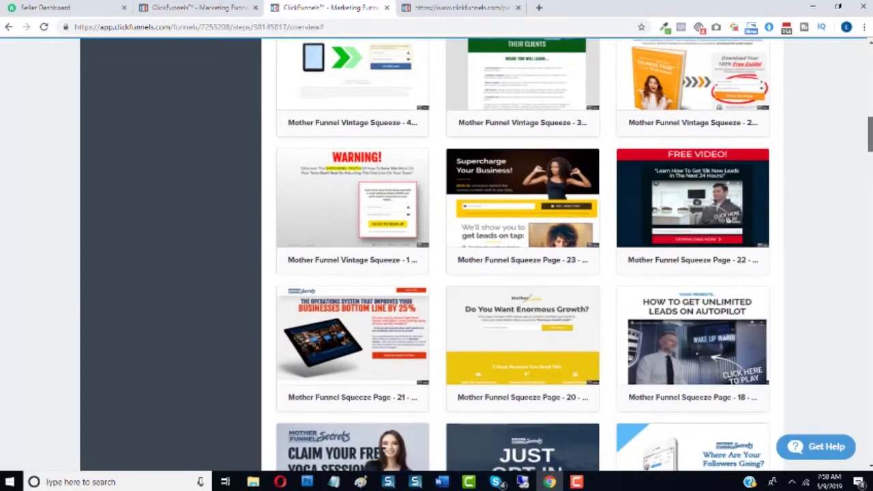
scroll(522, 272, up, 3)
scroll(522, 272, up, 10)
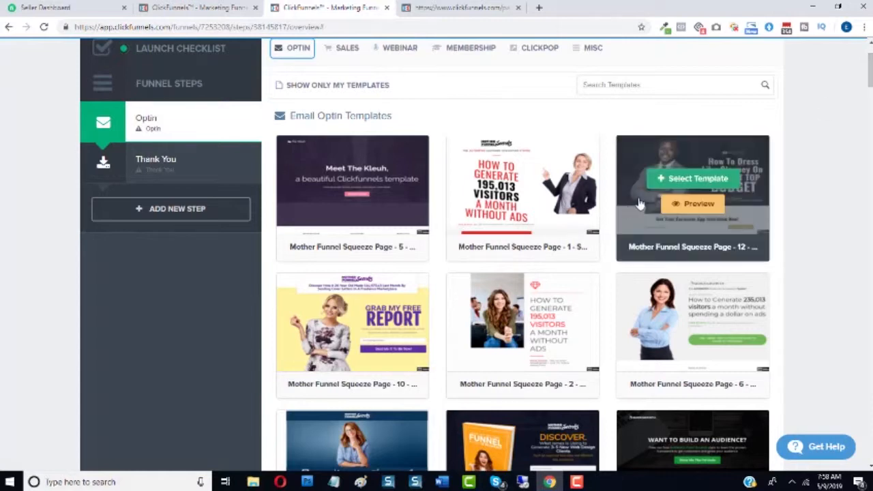
mouse_move(489, 303)
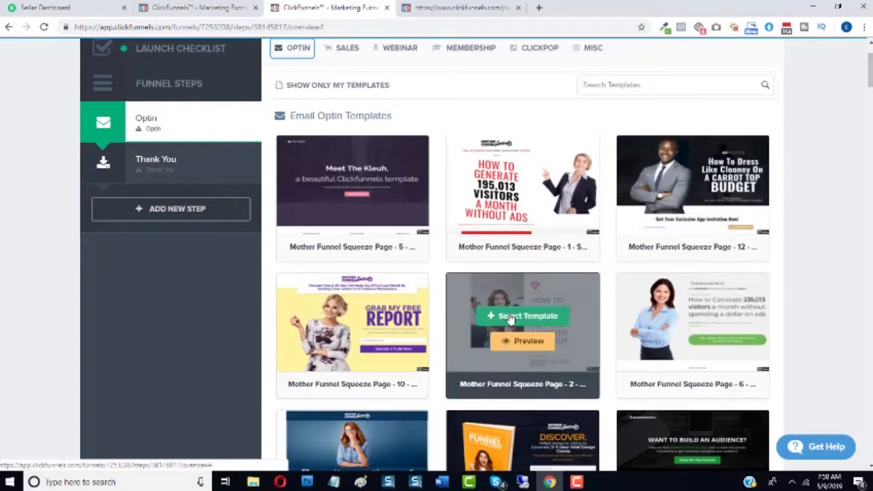
click(510, 318)
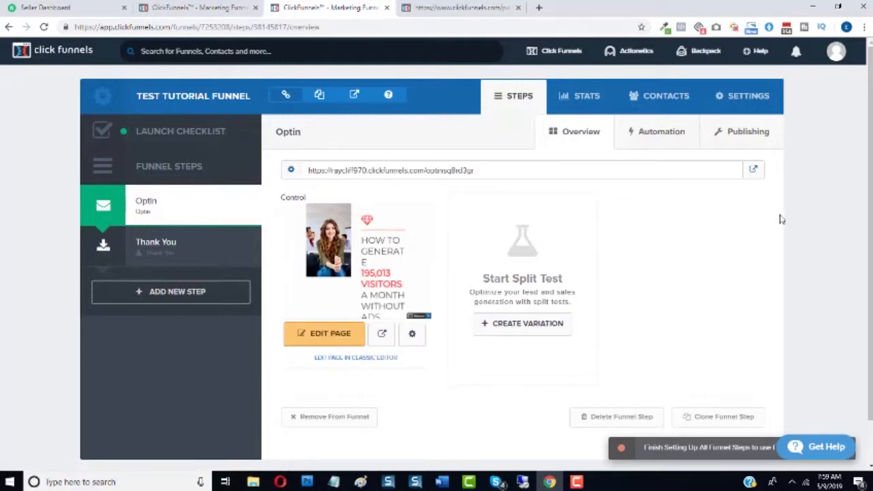
View the live Optin page in the browser and open the page for editing from the funnel step overview
click(753, 172)
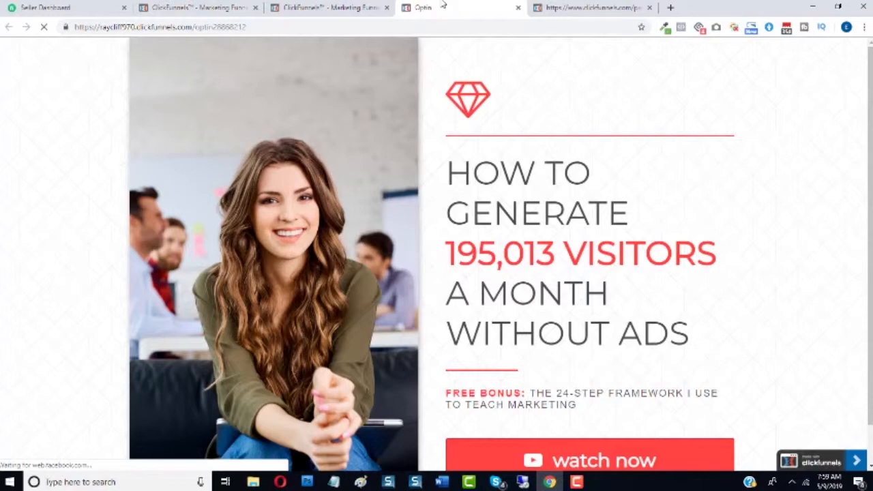
click(314, 8)
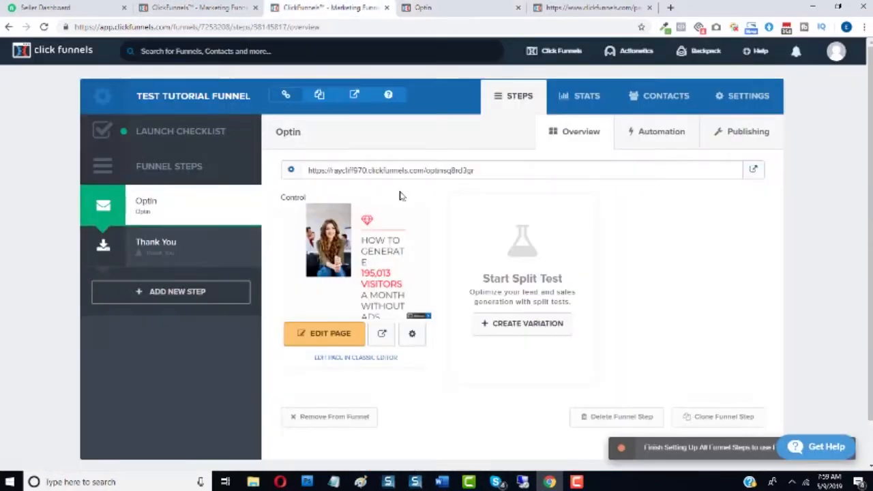
click(324, 336)
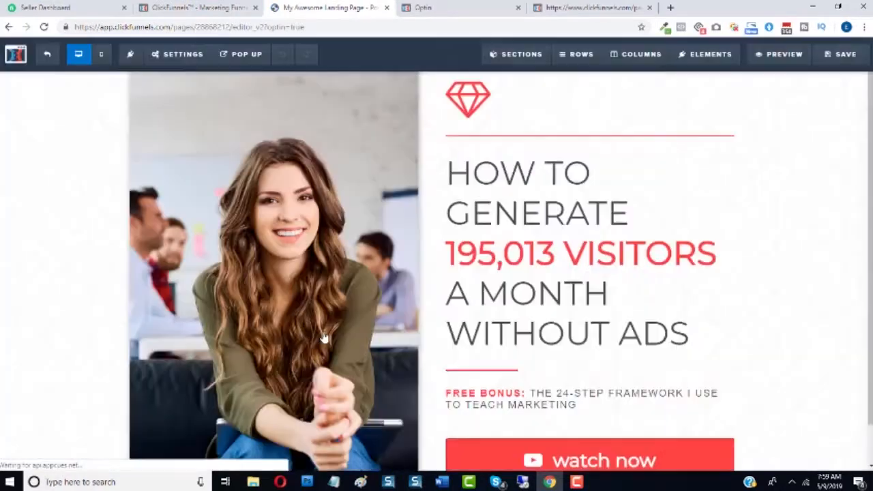
Compare the Optin page in the editor with its live version, examining the image, headline and button
click(470, 5)
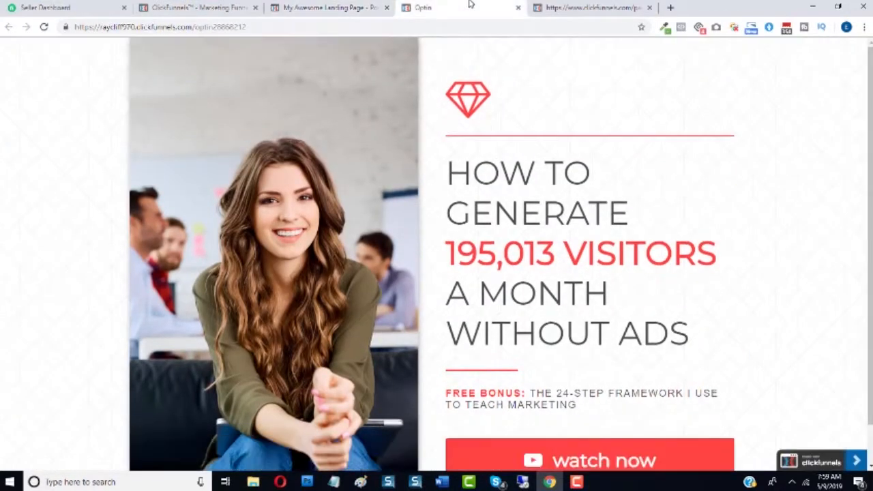
click(316, 6)
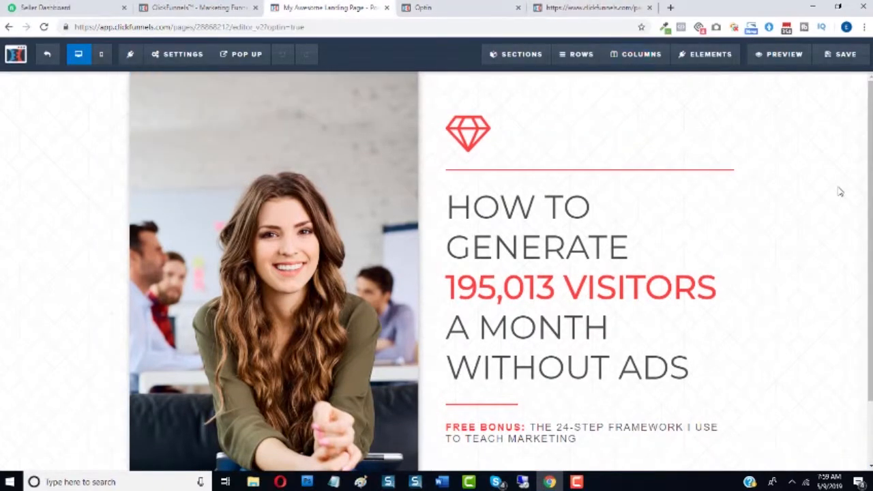
scroll(501, 275, down, 2)
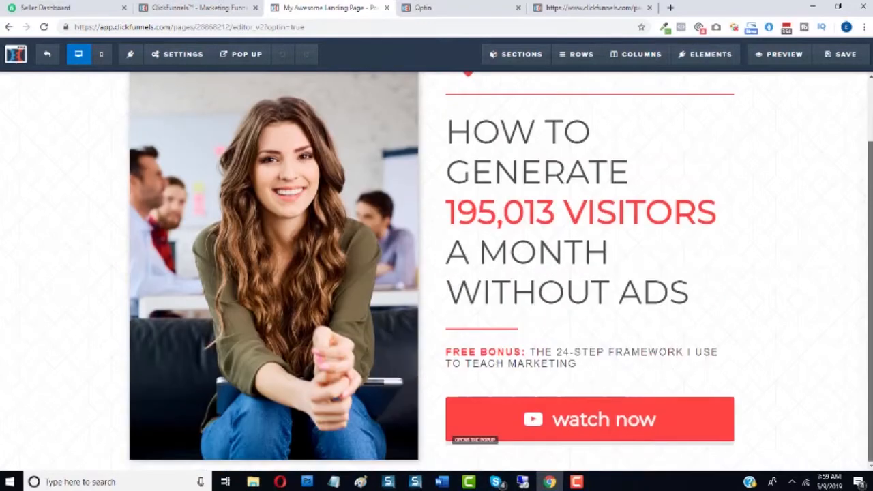
scroll(85, 312, up, 2)
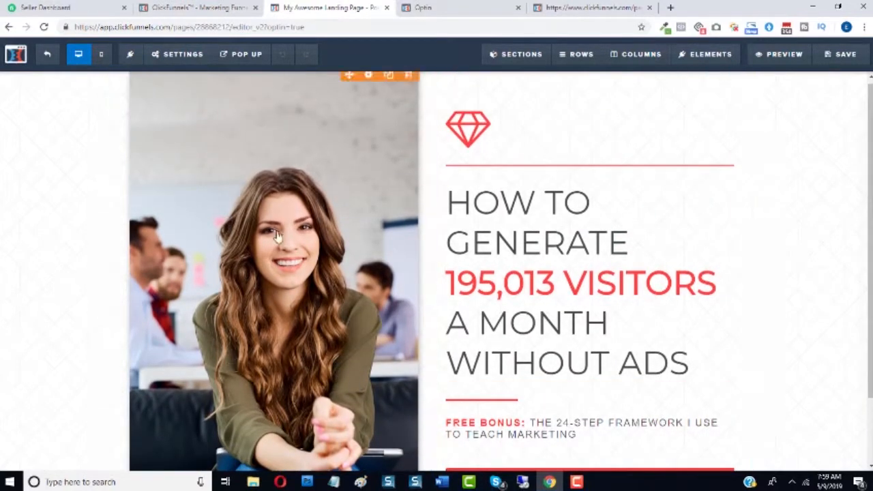
click(442, 6)
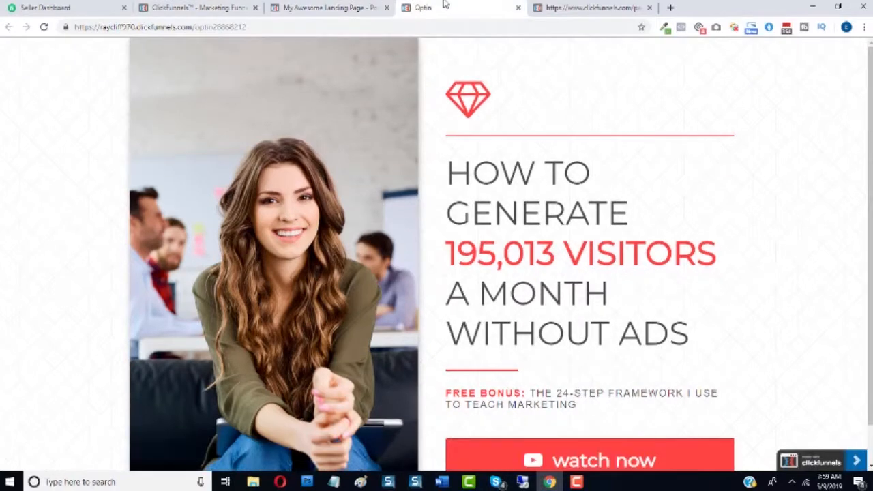
click(334, 4)
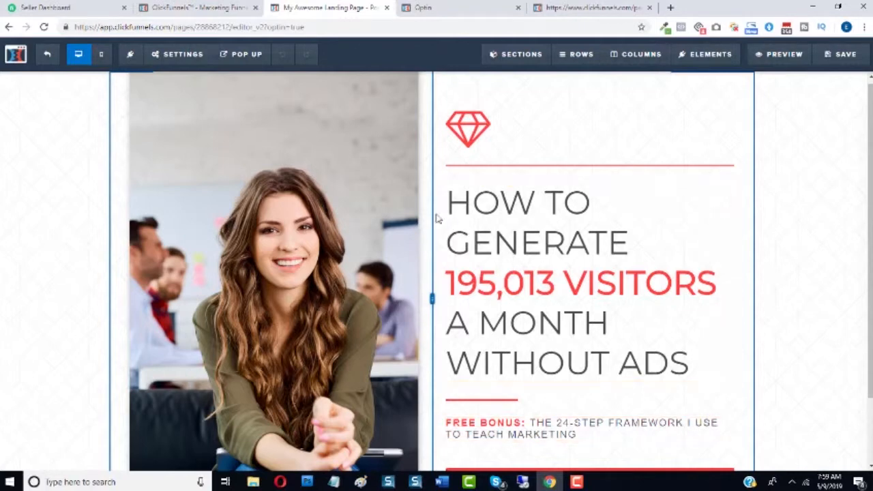
click(459, 6)
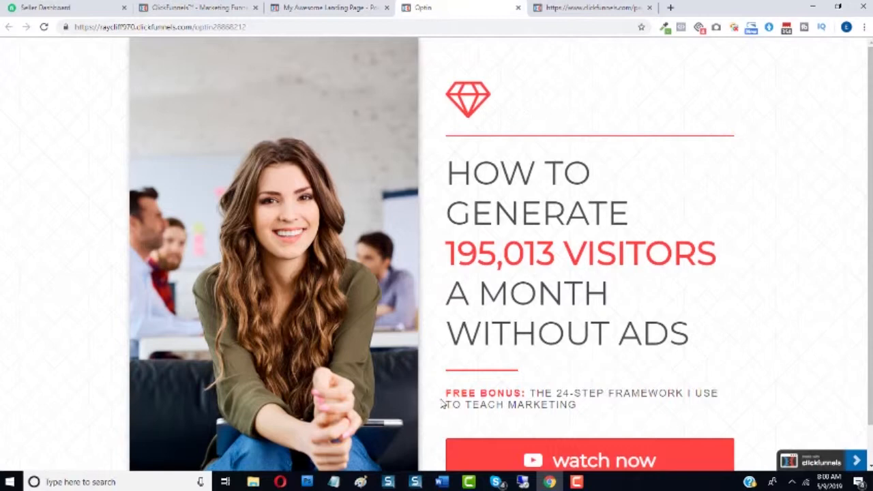
click(358, 7)
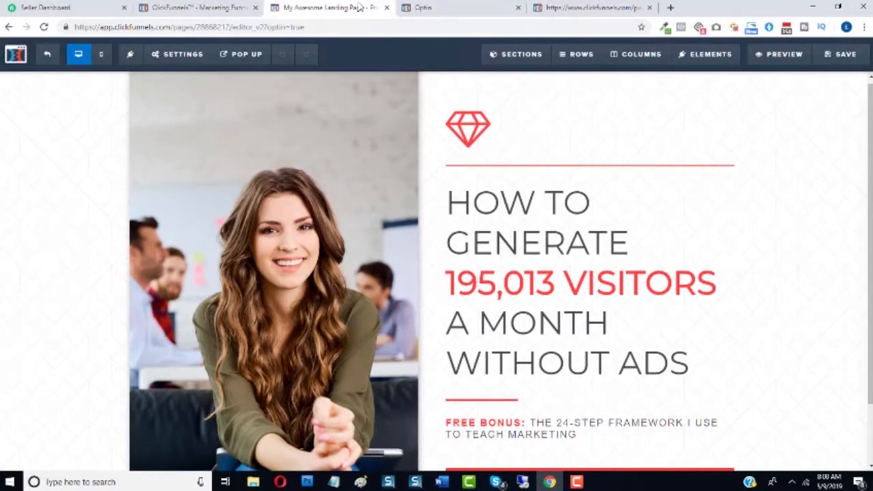
click(230, 5)
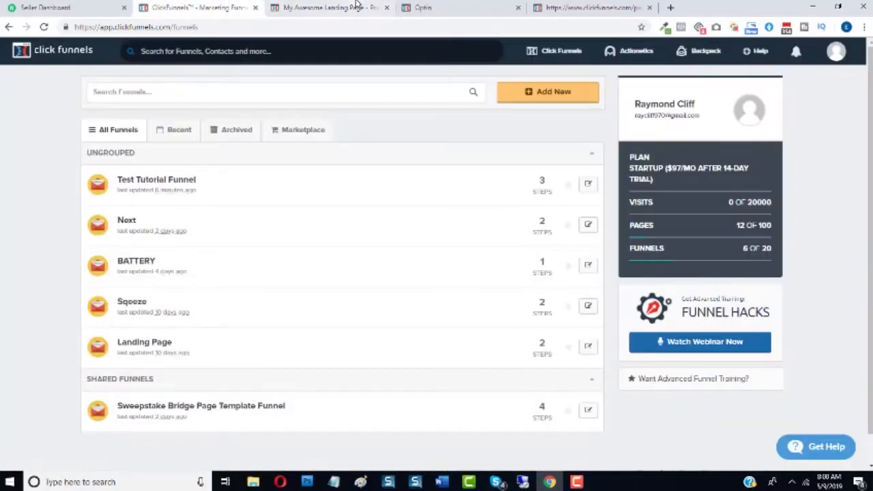
click(356, 5)
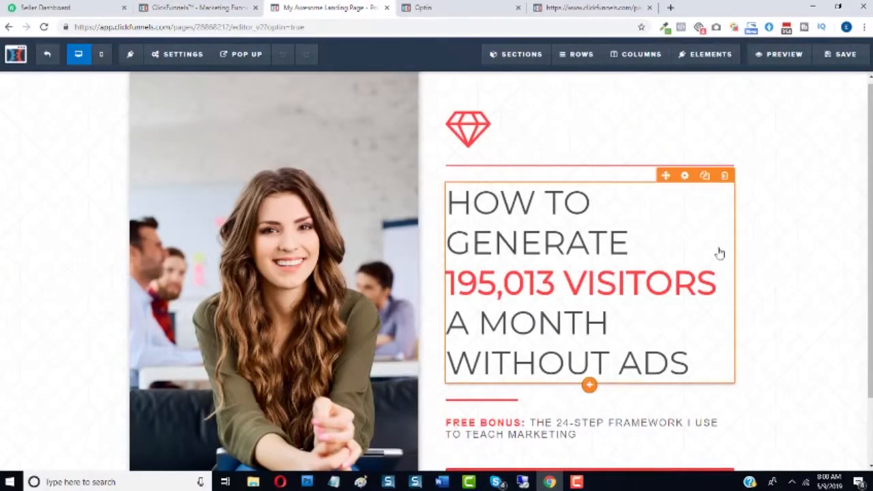
Look over the Optin page in the editor, return to the Optin step overview and view its live page through the page URL
scroll(871, 305, down, 1)
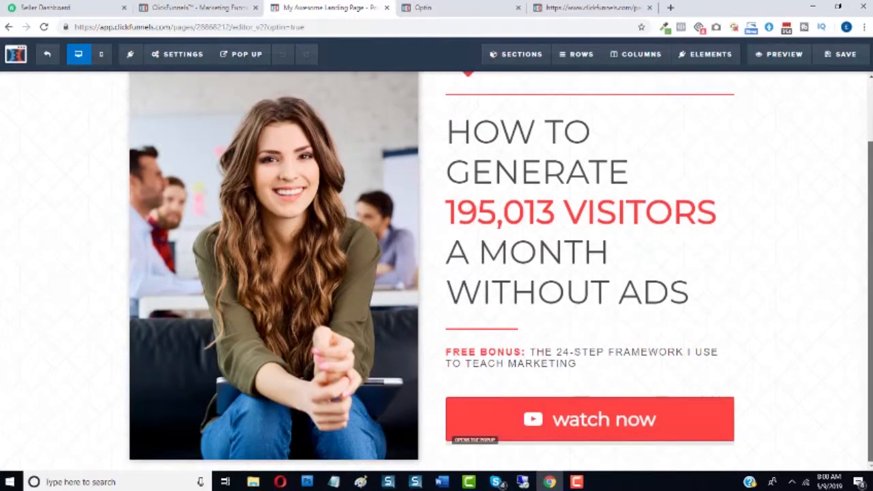
scroll(871, 272, up, 2)
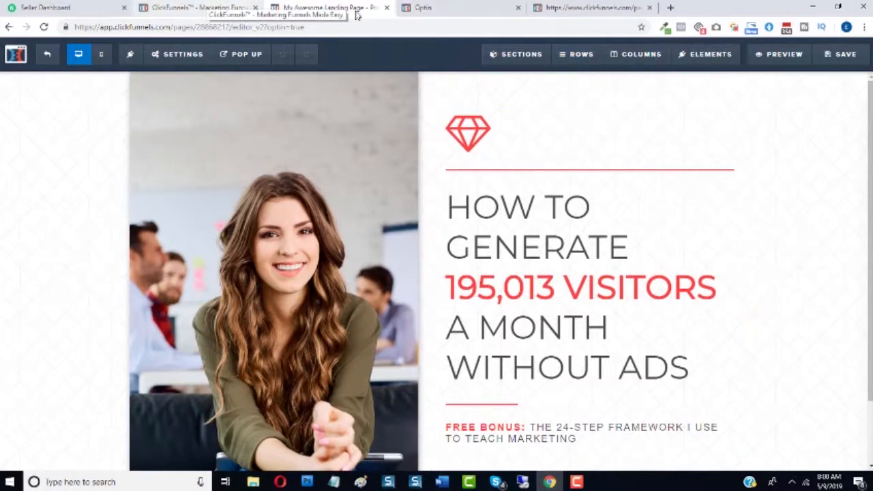
click(46, 57)
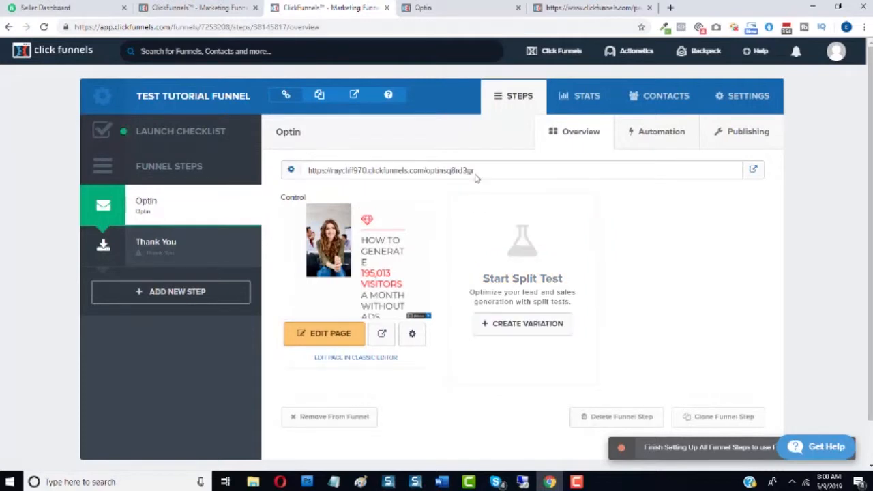
drag(476, 171, 309, 172)
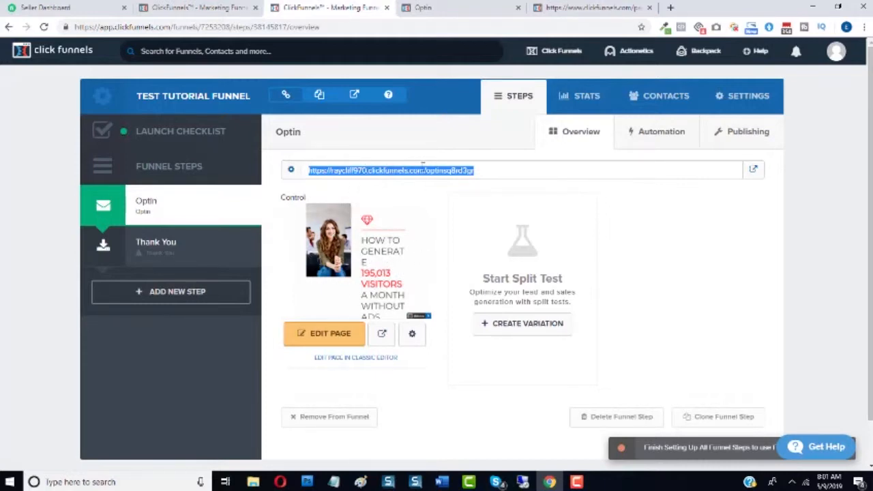
click(754, 172)
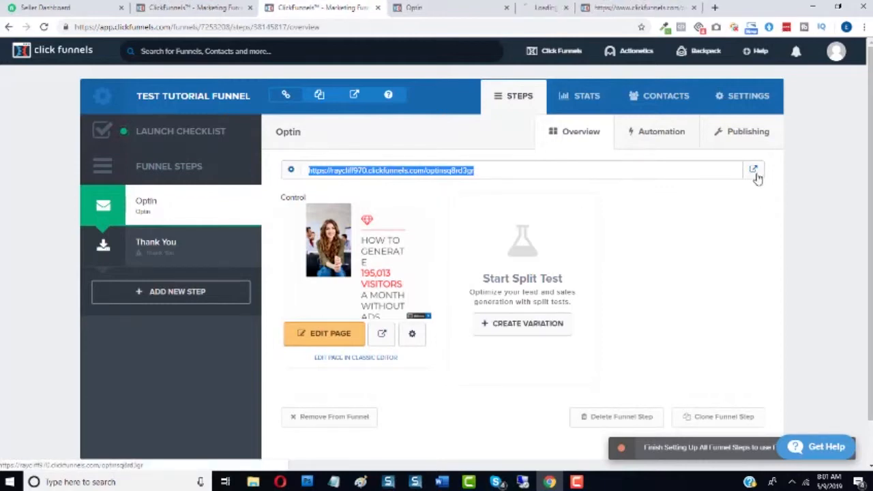
click(495, 8)
click(470, 5)
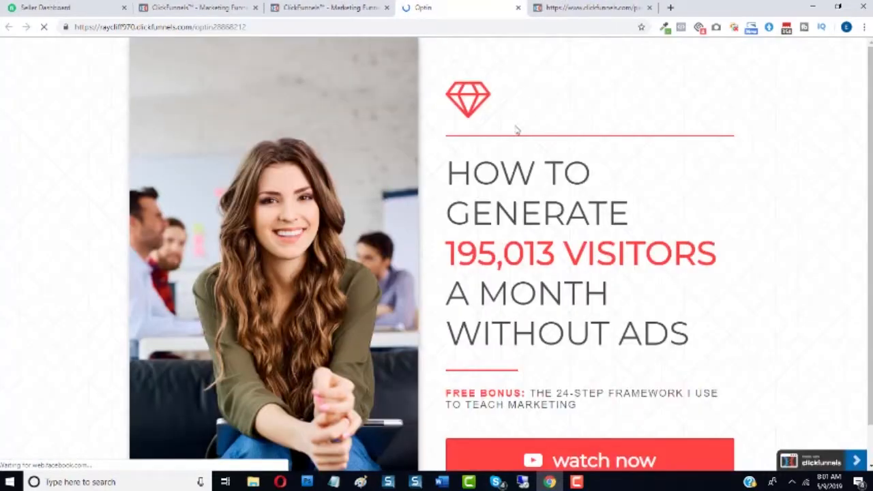
Compare the Optin step overview with the live page and reopen the page in the editor from the overview
click(368, 7)
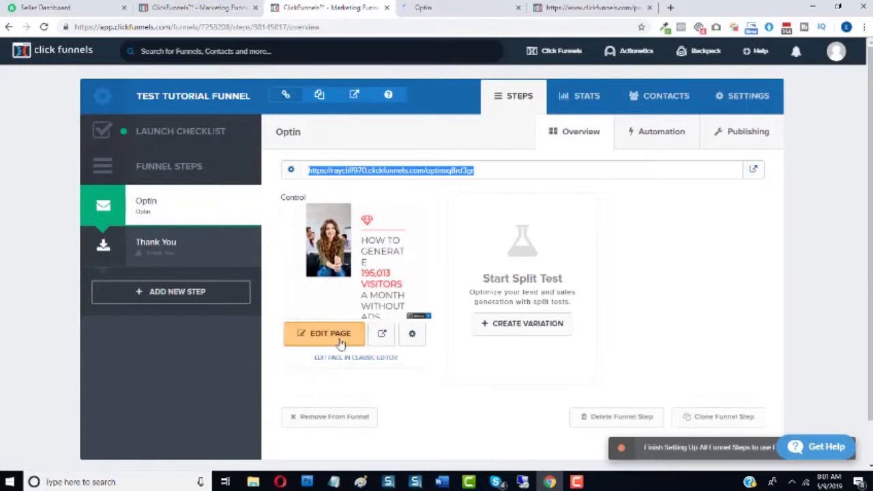
click(330, 347)
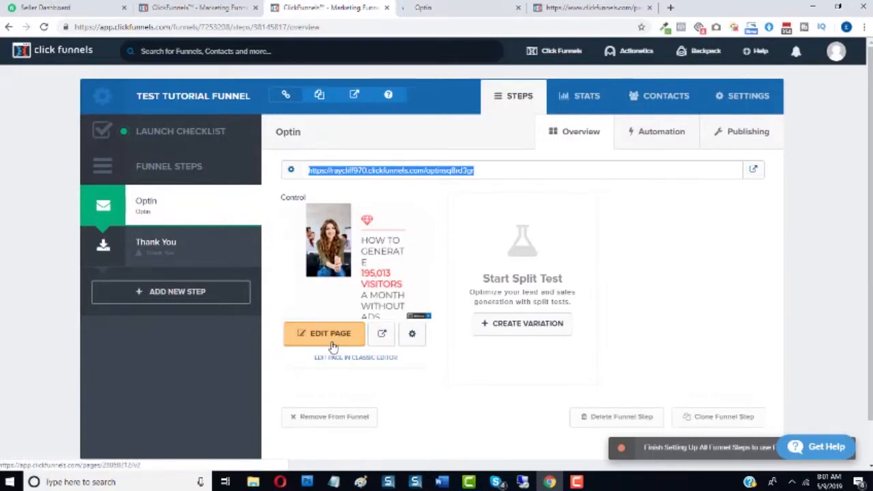
click(450, 5)
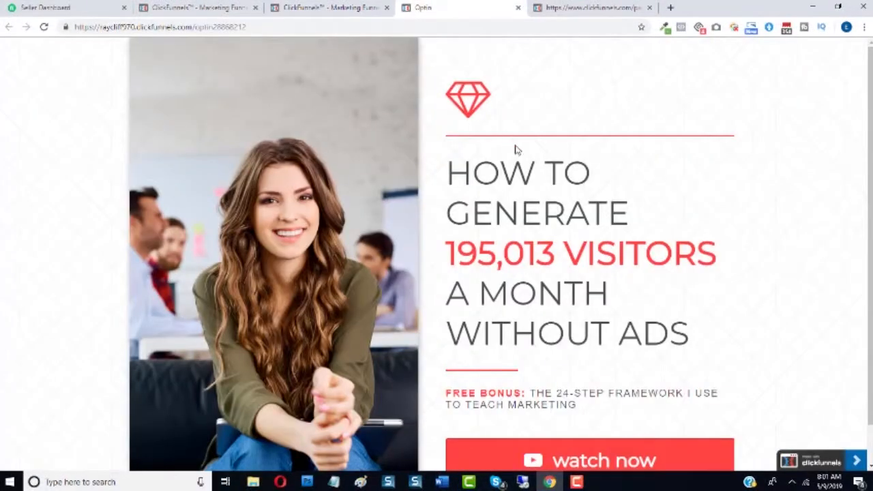
click(355, 5)
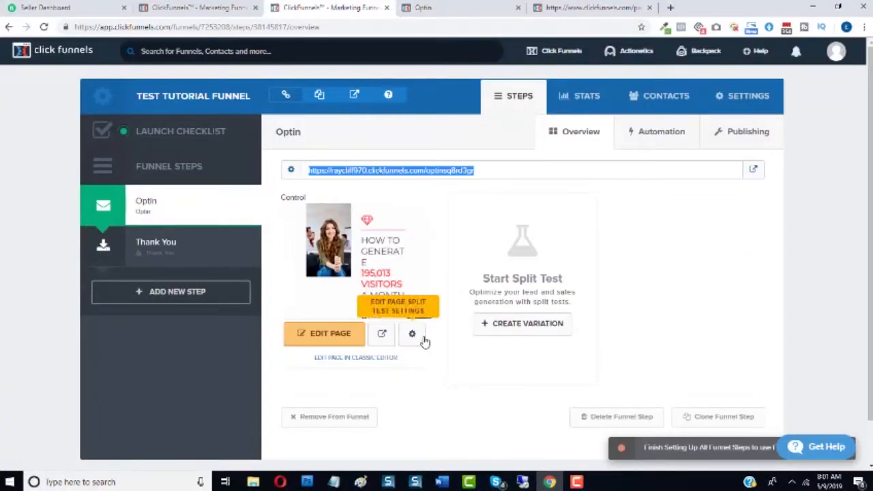
click(331, 335)
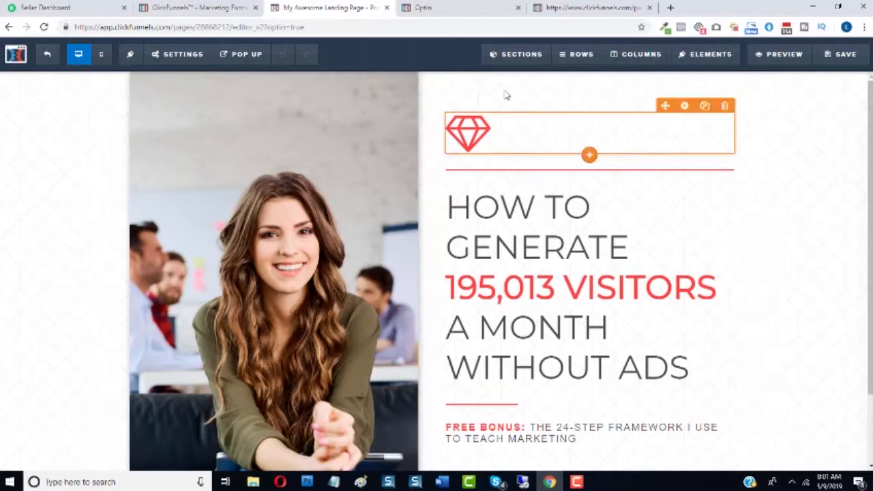
click(474, 11)
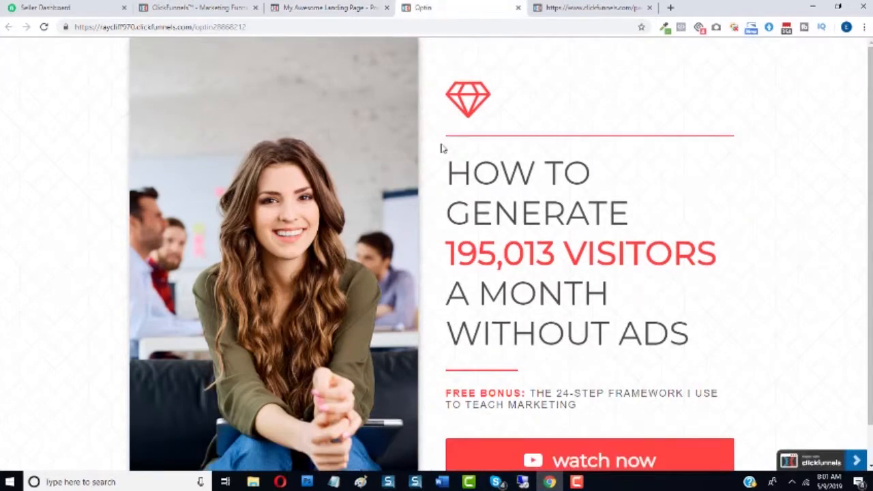
Delete the section containing the photo, headline and "watch now" button from the Optin page in the editor
click(344, 8)
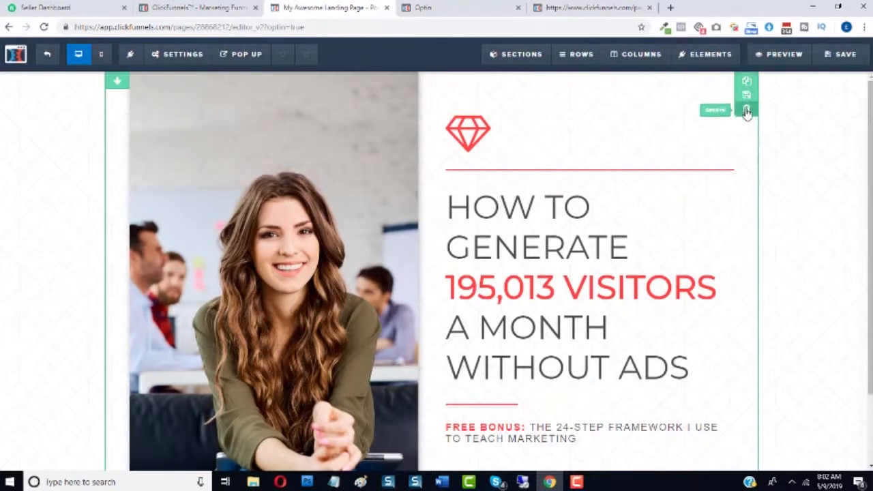
click(747, 111)
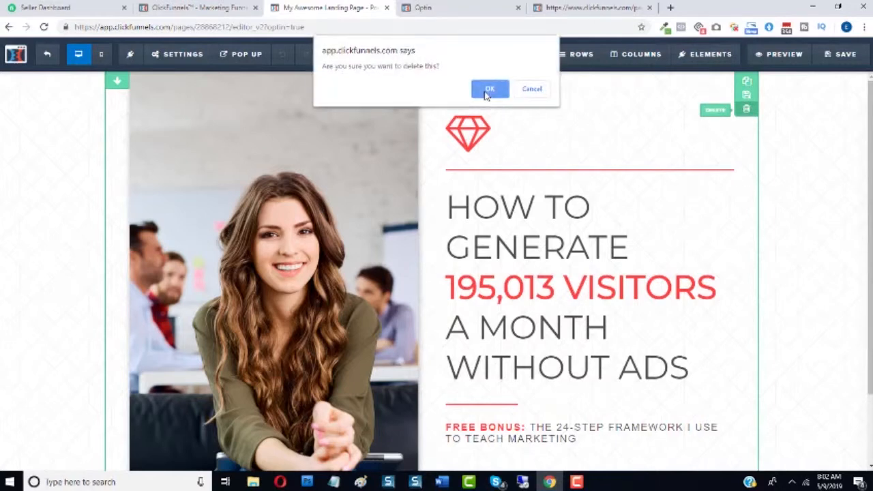
click(488, 92)
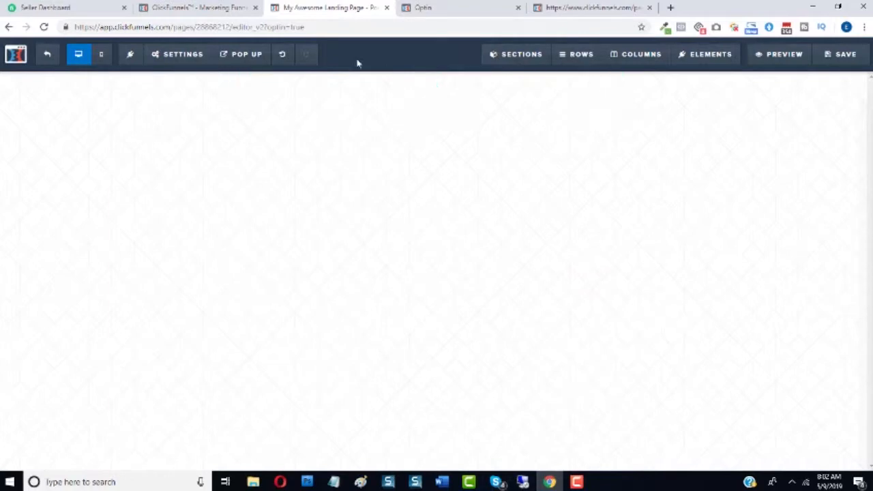
View the pop-up form that the "watch now" button displays on the live Optin page
click(228, 60)
click(453, 6)
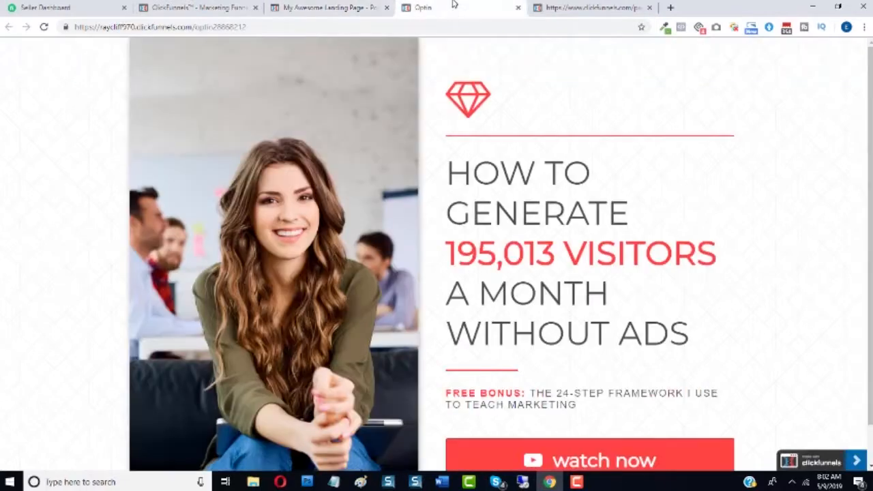
click(606, 461)
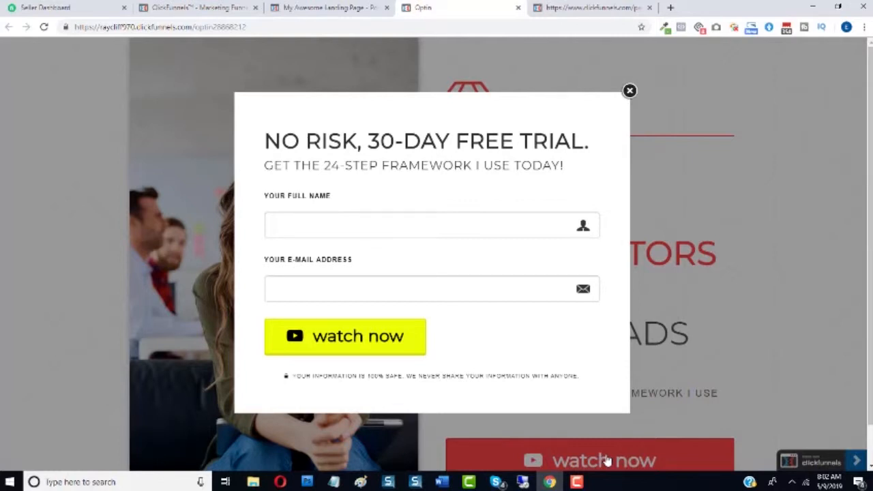
Show the page's pop-up in the editor, delete the row holding its headline and opt-in form, and close the pop-up
click(307, 6)
click(235, 54)
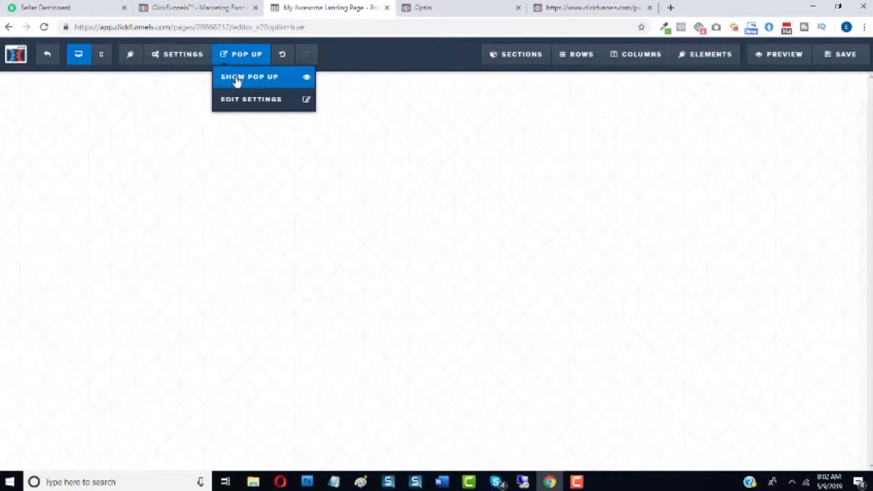
click(236, 77)
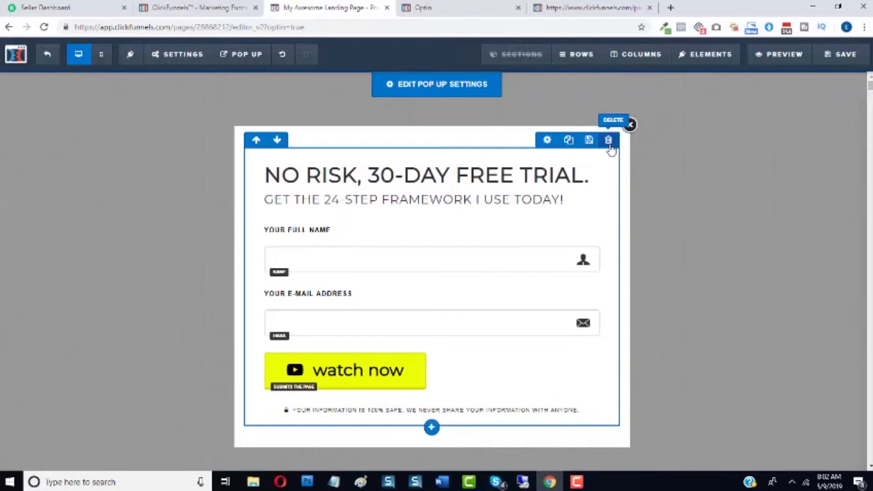
click(609, 143)
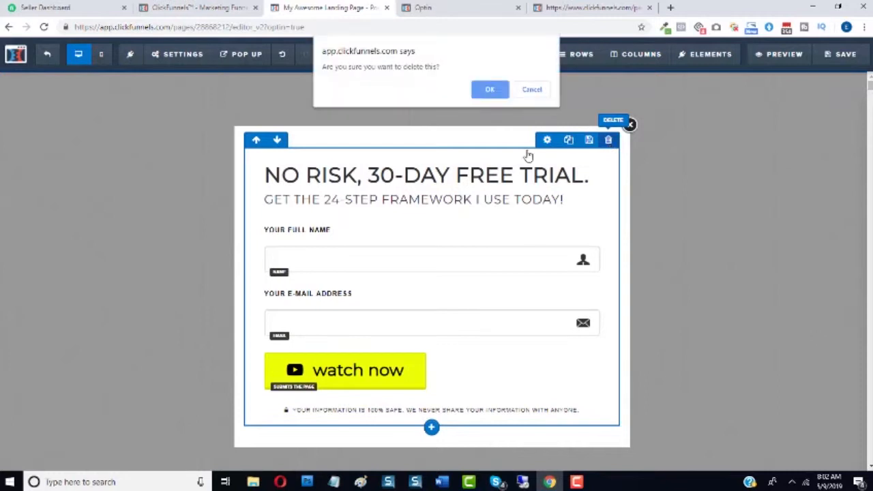
click(496, 90)
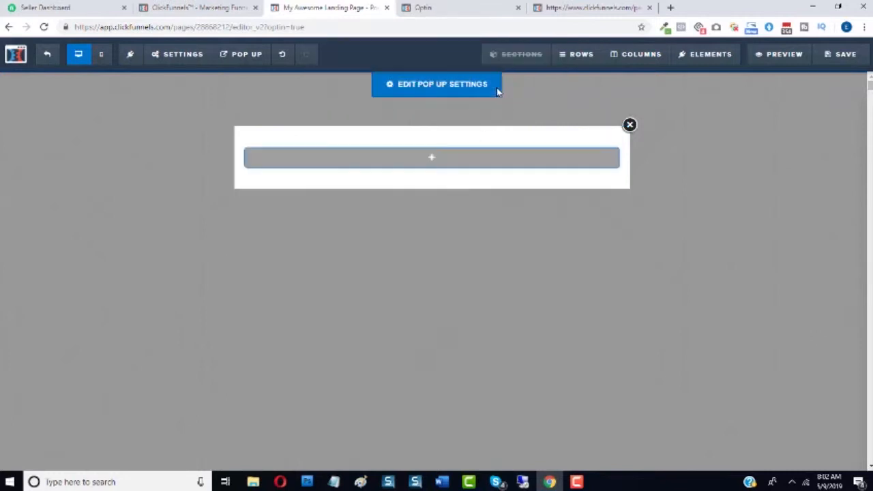
click(156, 176)
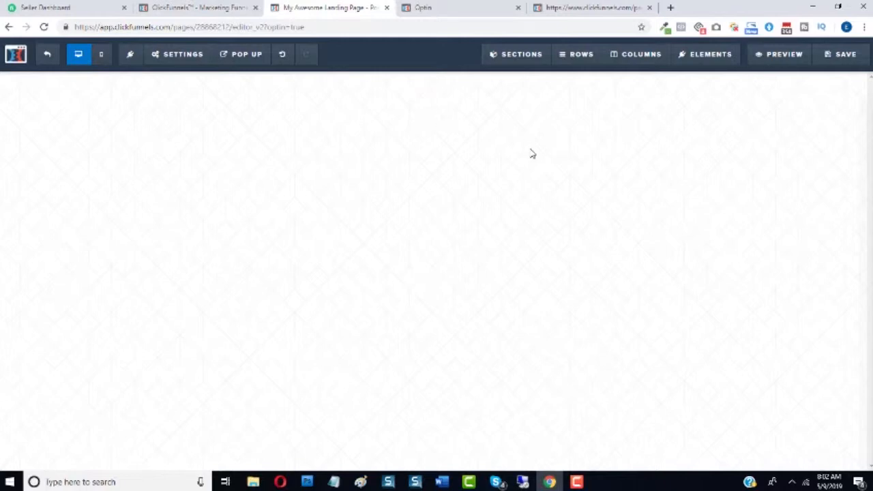
Set the width of the remaining "Sales Copy & Optin" section to Full Page
mouse_move(433, 88)
click(619, 79)
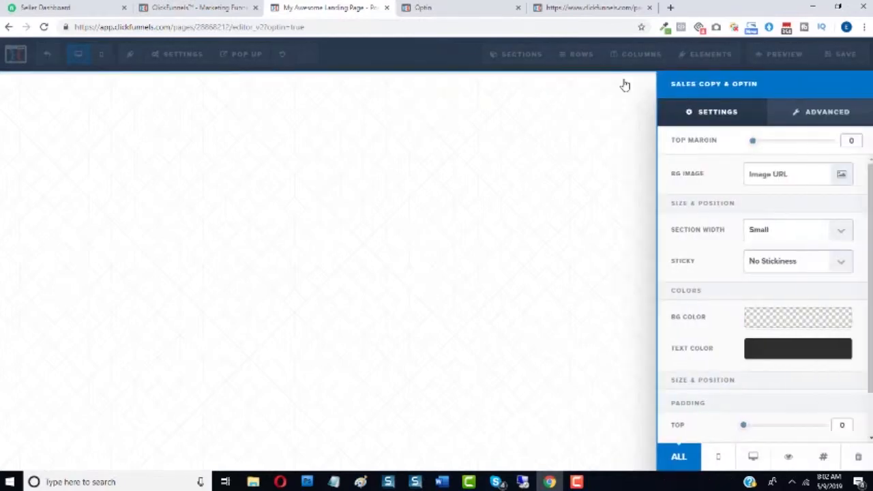
click(782, 230)
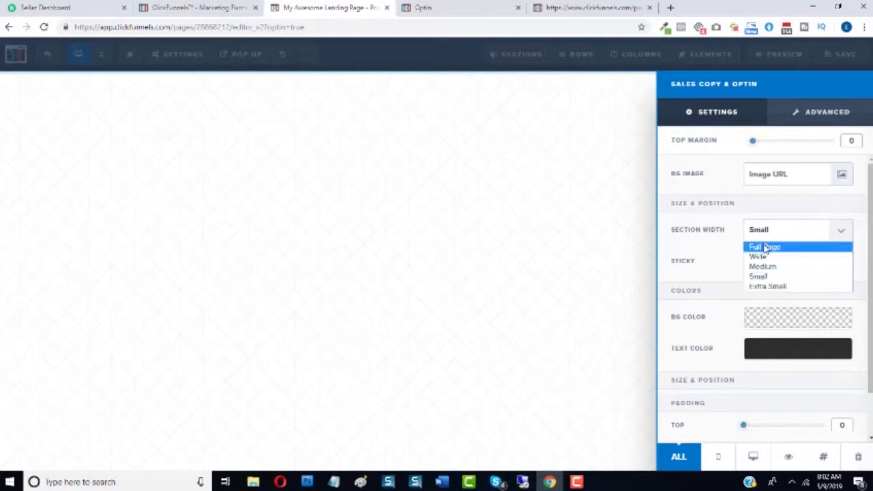
click(766, 248)
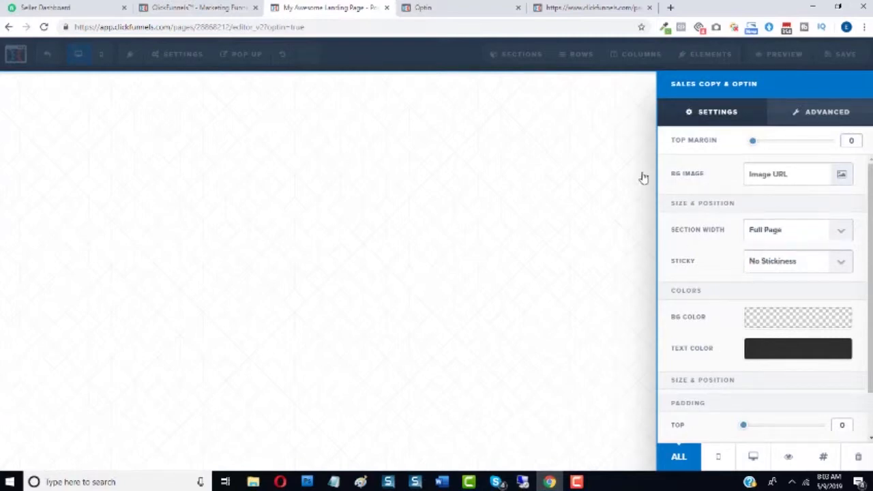
click(593, 187)
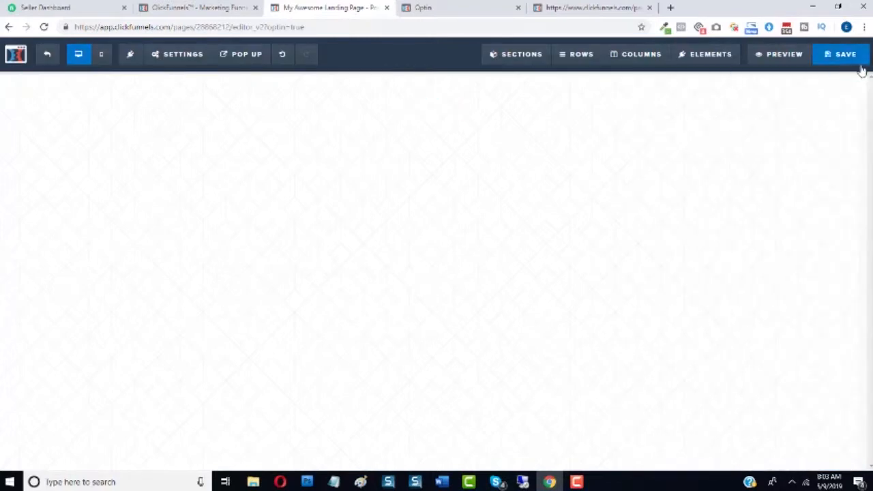
Delete the remaining empty section and add a new full-width section to the blank Optin page
click(856, 120)
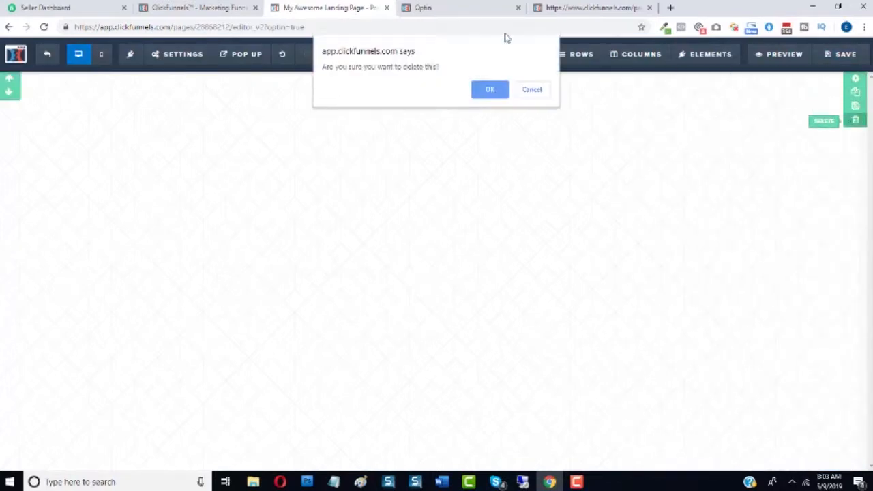
click(491, 90)
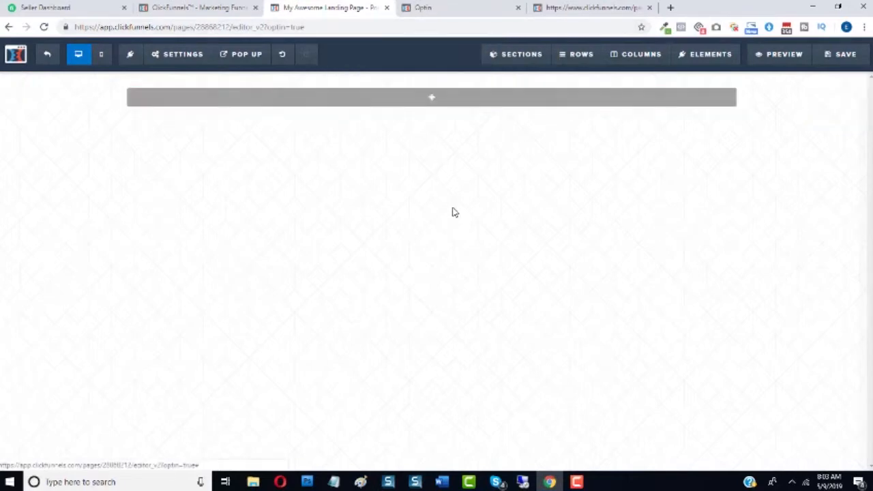
mouse_move(428, 102)
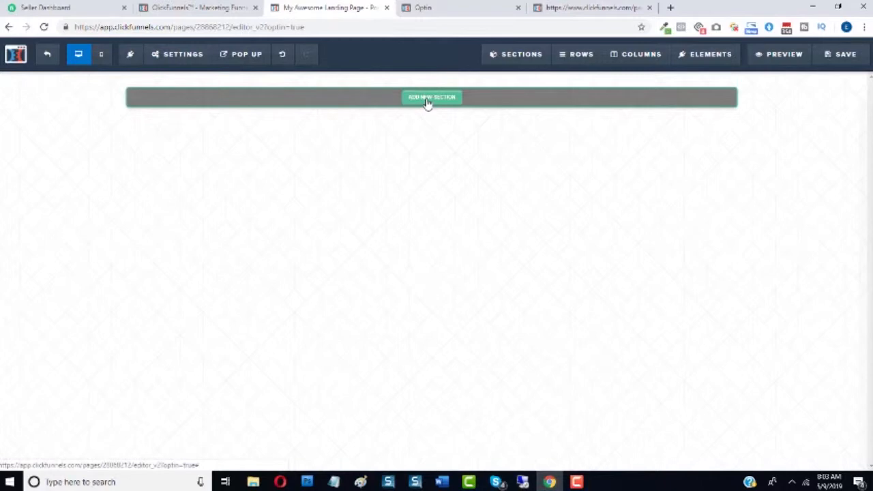
click(428, 99)
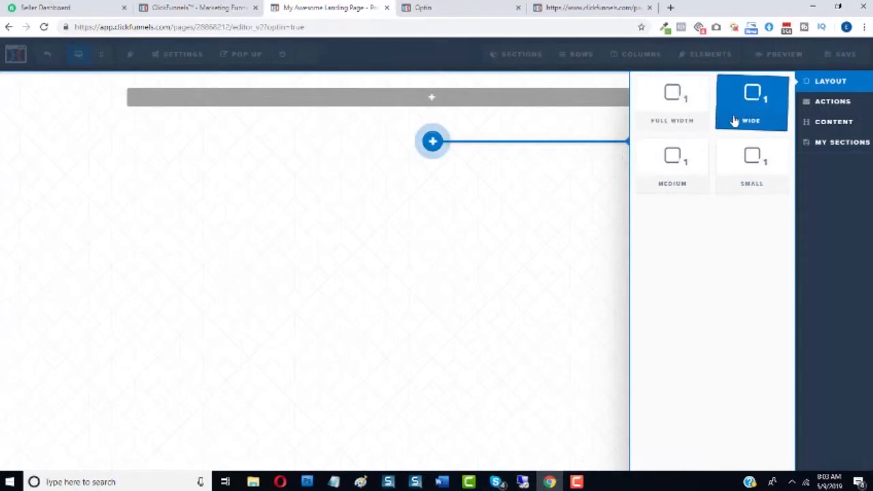
click(689, 119)
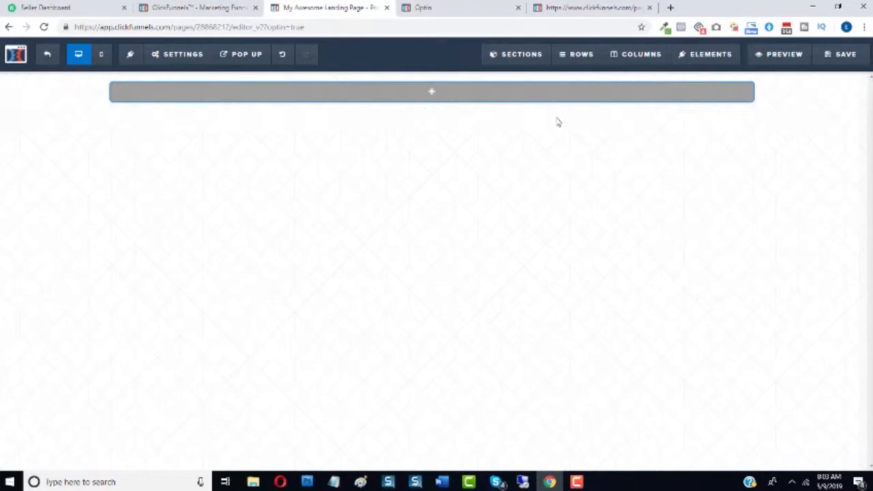
Add a one-column row to the empty section and place an image element in it
mouse_move(434, 90)
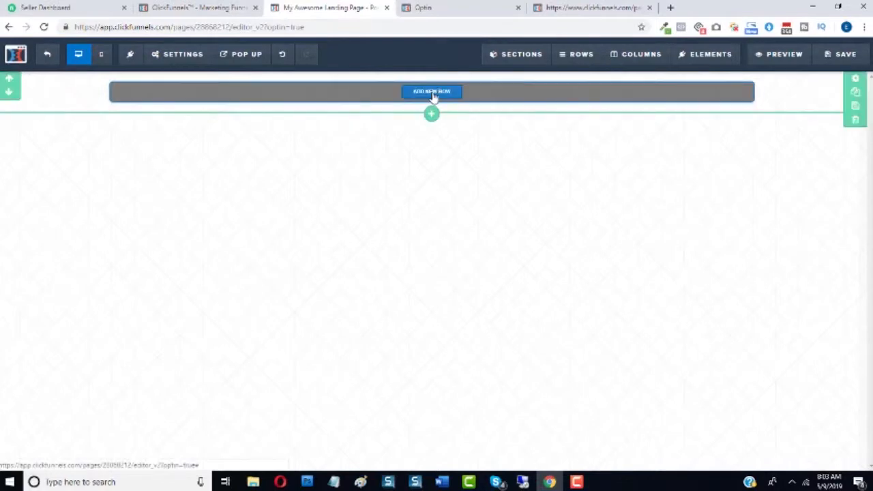
click(432, 92)
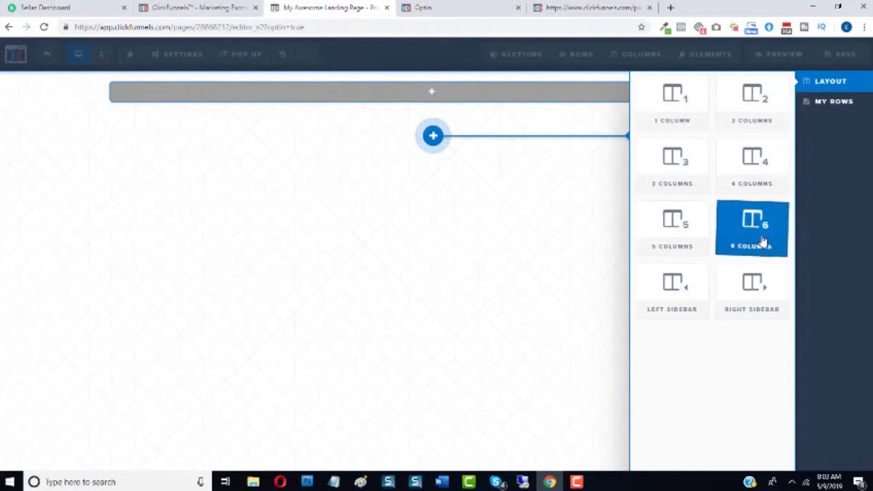
click(672, 107)
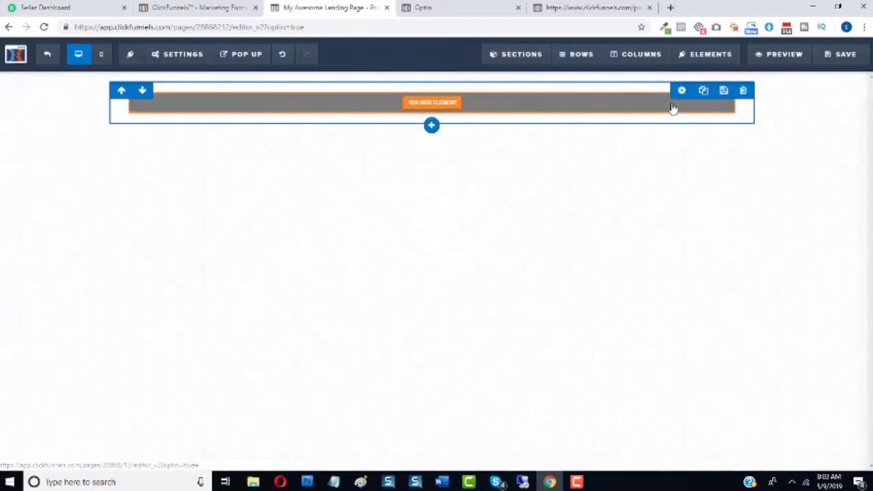
click(431, 103)
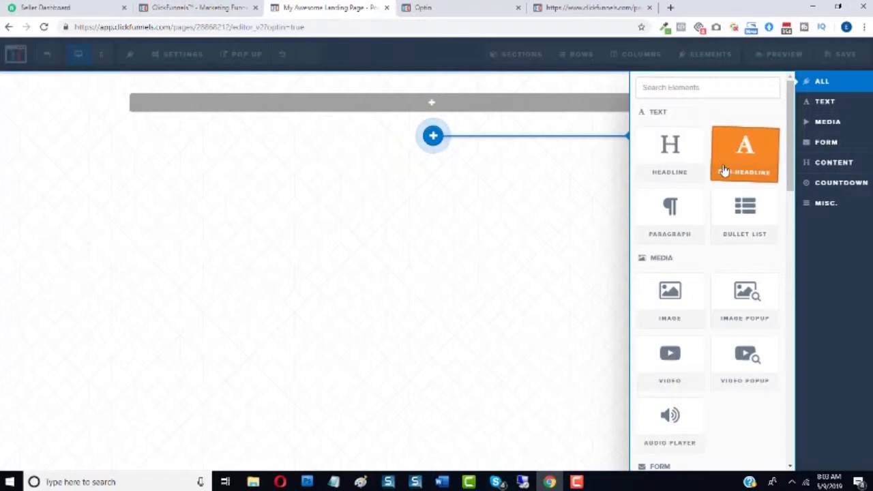
click(669, 292)
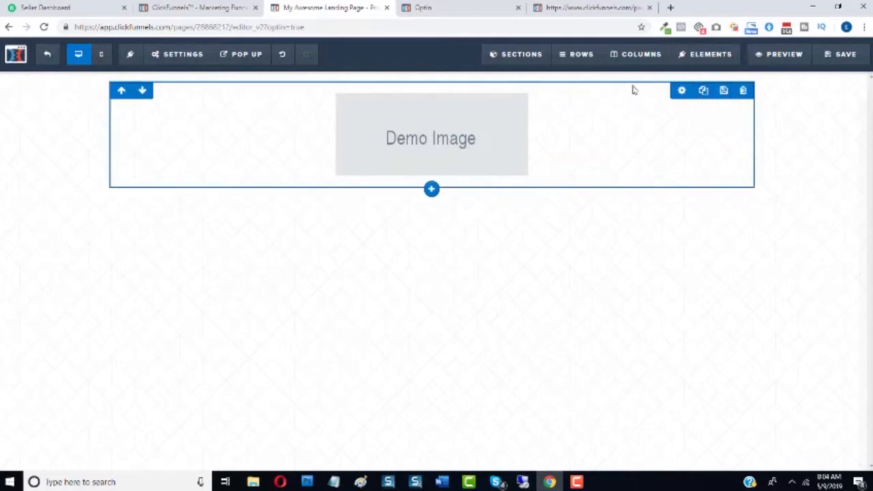
Add a four-column row below the image row and move the demo image into its first column
click(431, 190)
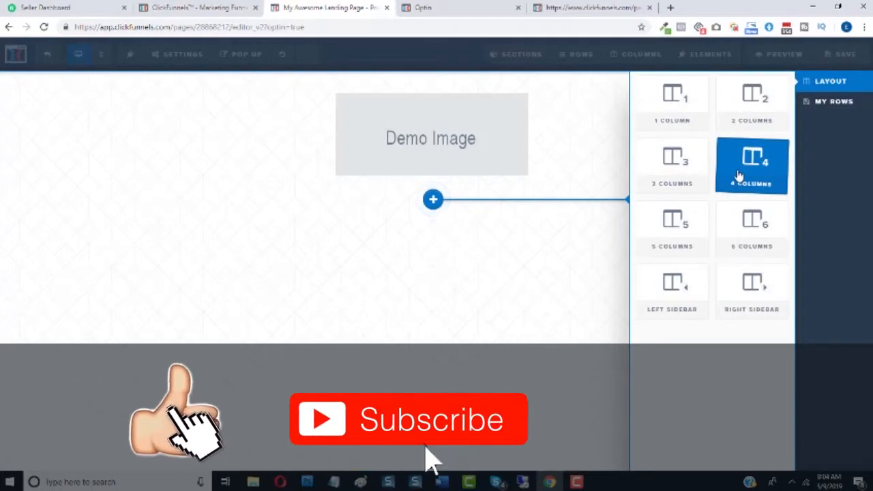
click(738, 176)
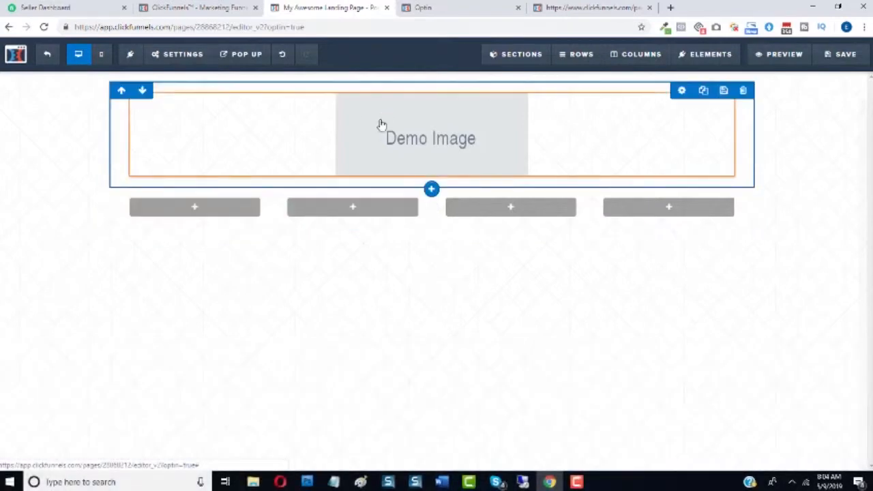
drag(382, 124, 165, 209)
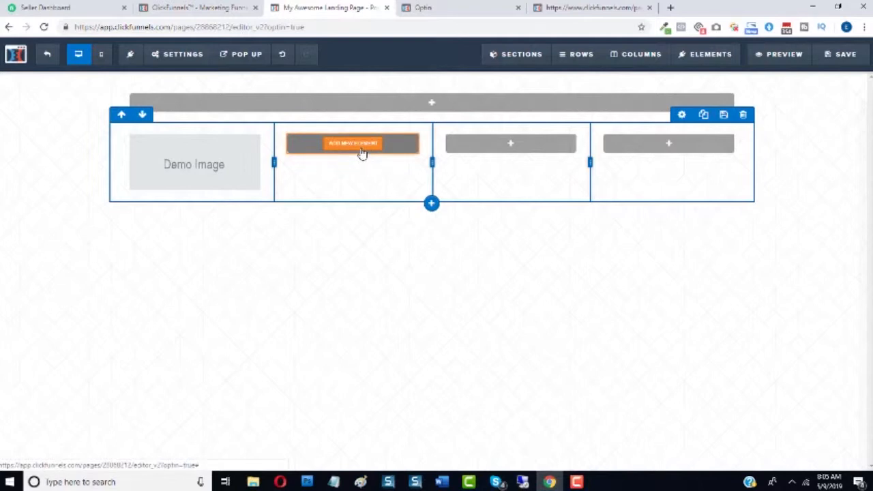
Delete the four-column row with the demo image and the empty one-column row above it
click(744, 116)
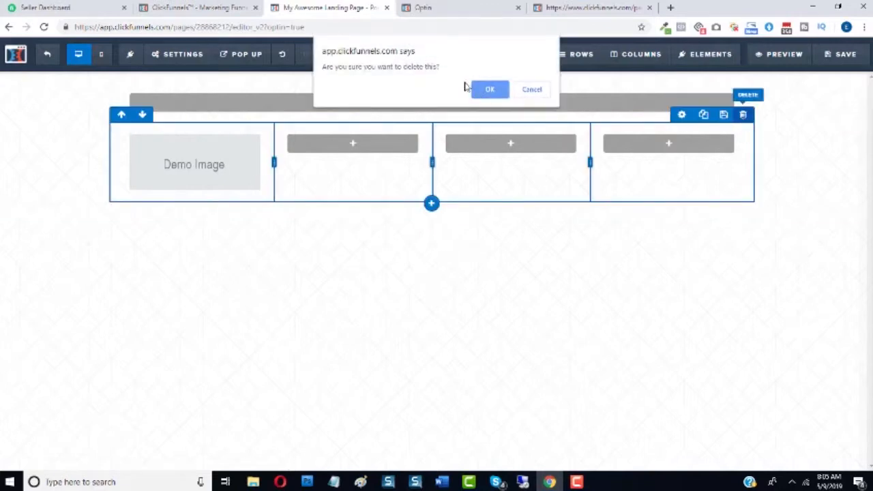
click(488, 88)
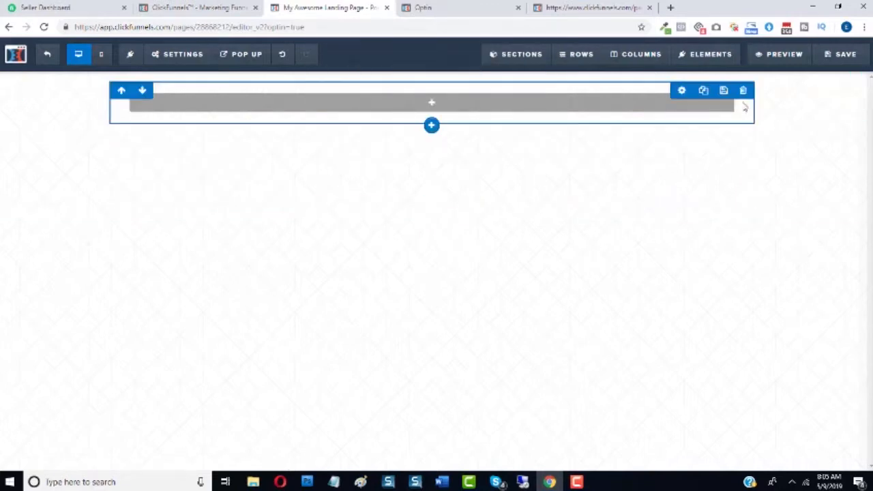
click(744, 91)
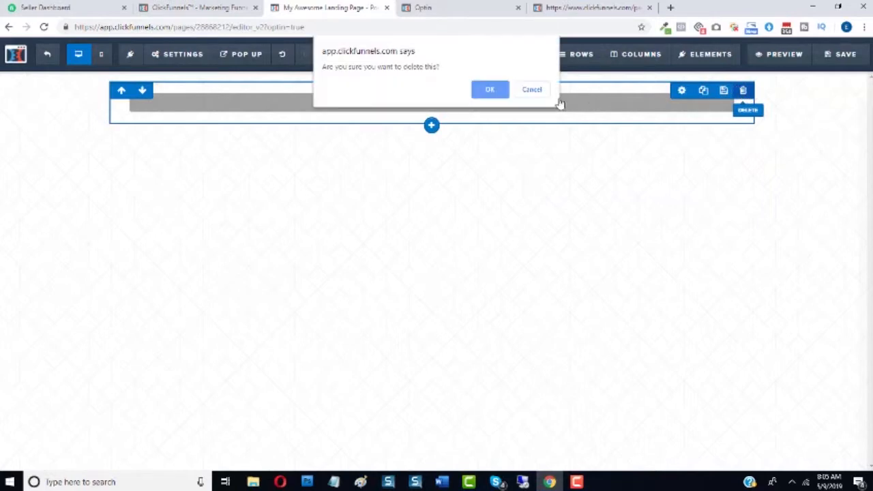
click(490, 91)
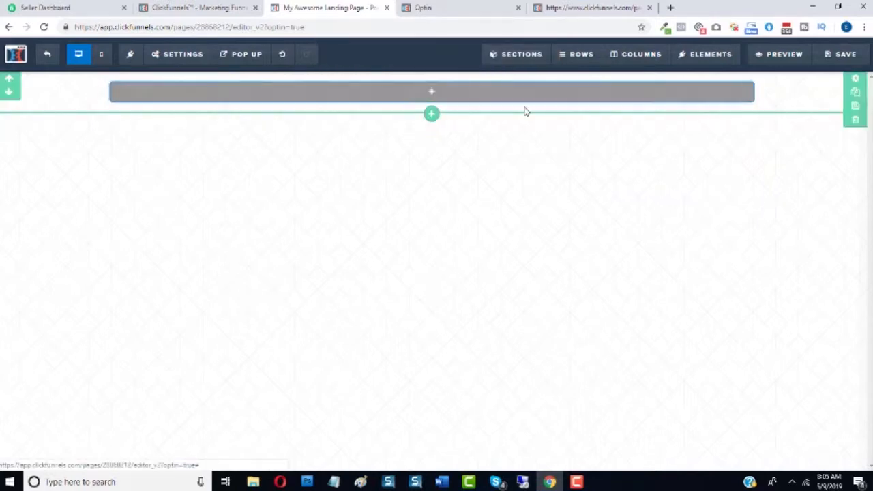
Download Long-image-girl.png and seamless2.png from the live Optin page with Image Picker and return to the page editor
click(461, 4)
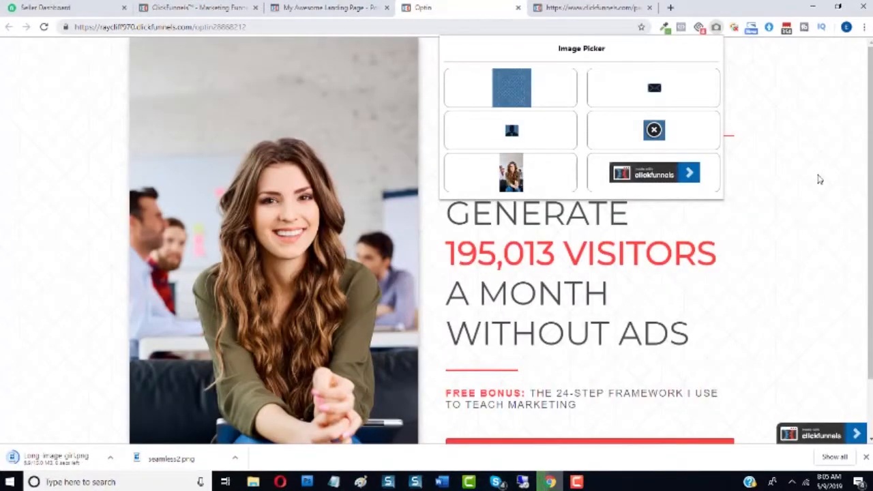
click(424, 65)
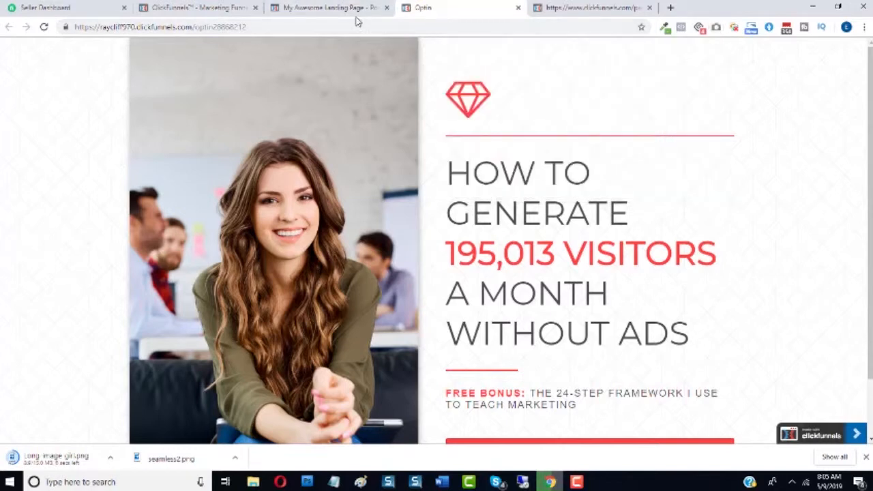
click(336, 4)
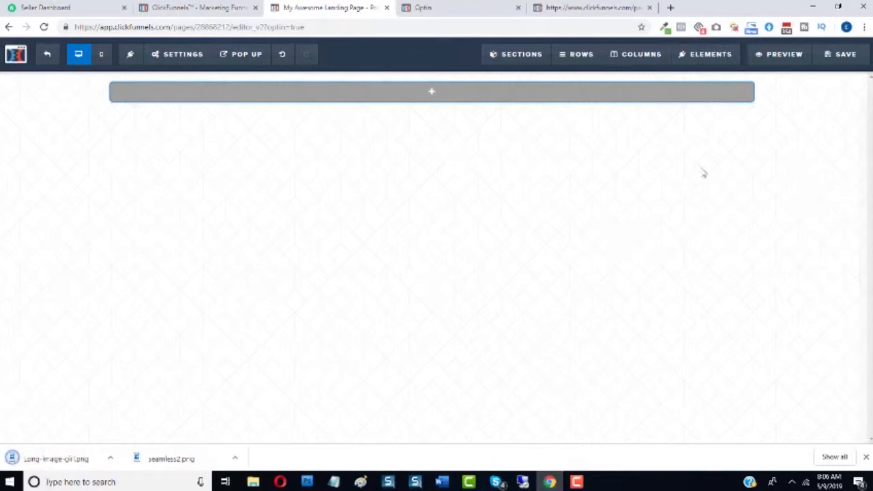
Review the page's background settings, including the uploaded image library and the background color choices
click(172, 58)
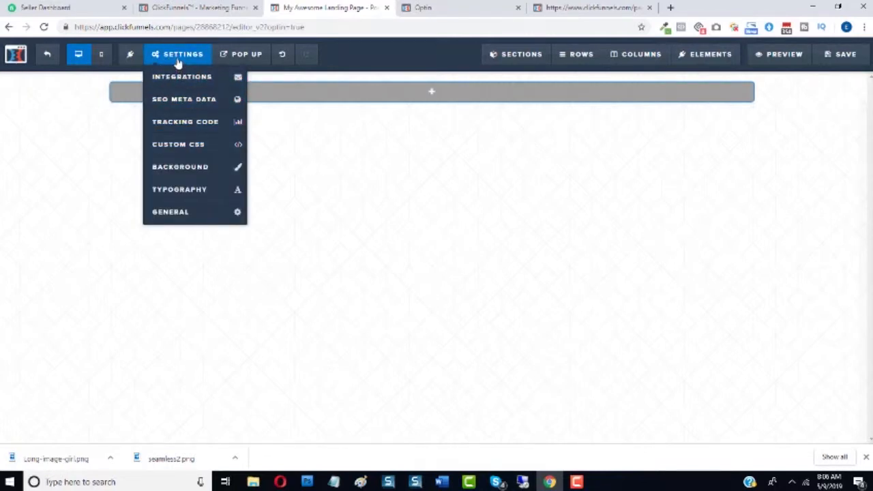
click(191, 168)
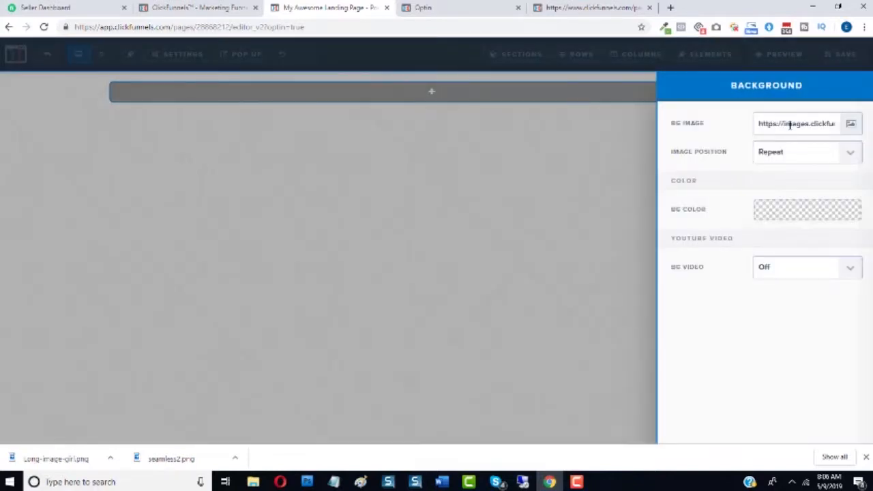
click(852, 124)
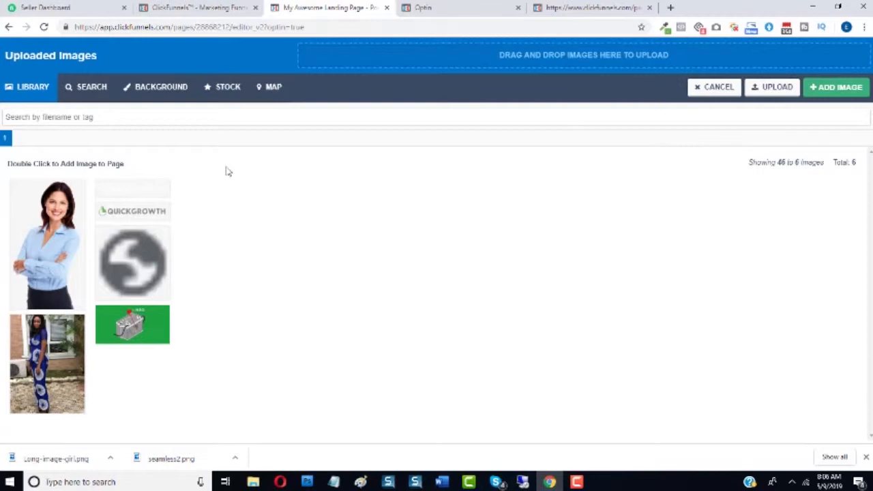
click(705, 91)
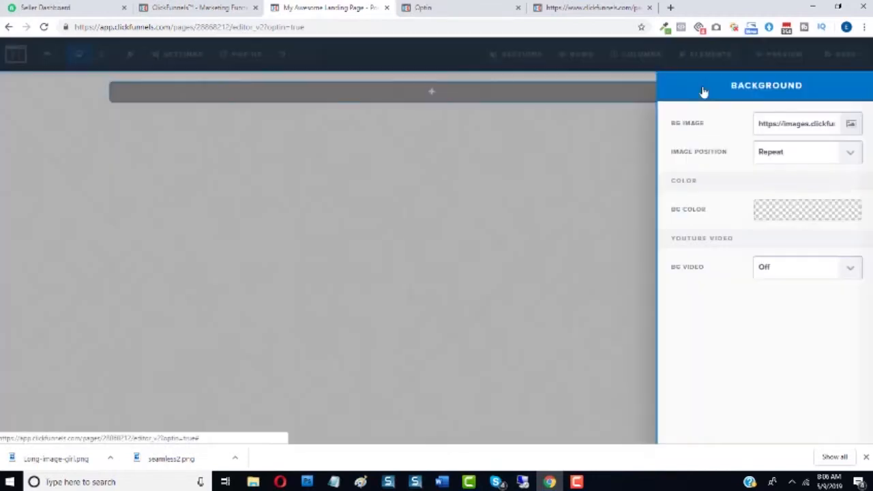
click(807, 218)
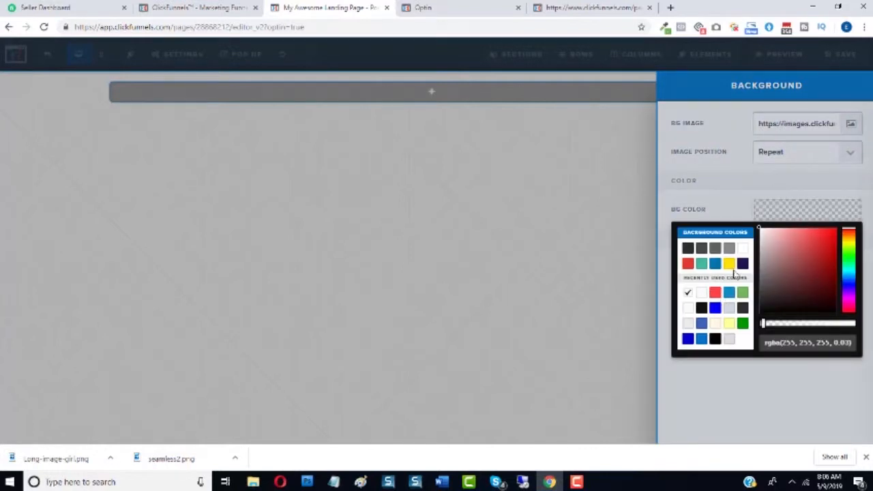
click(577, 196)
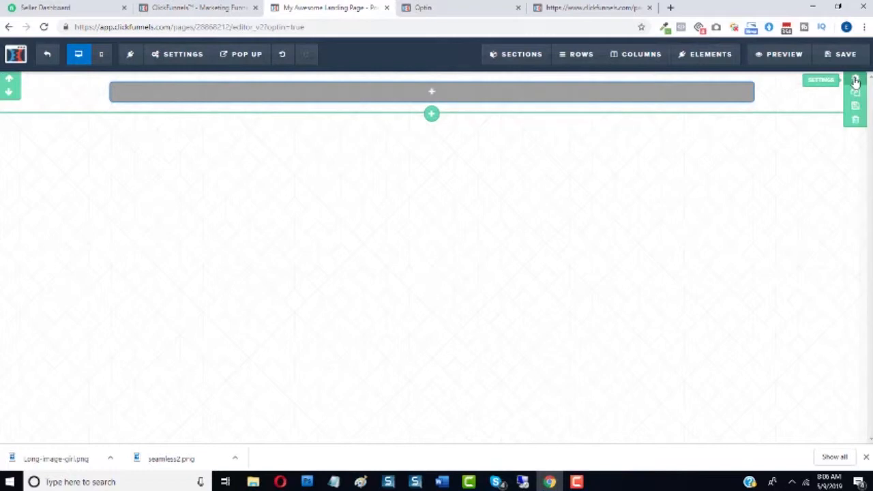
Check the layout of the live Optin page and add a two-column row to the empty section
click(468, 7)
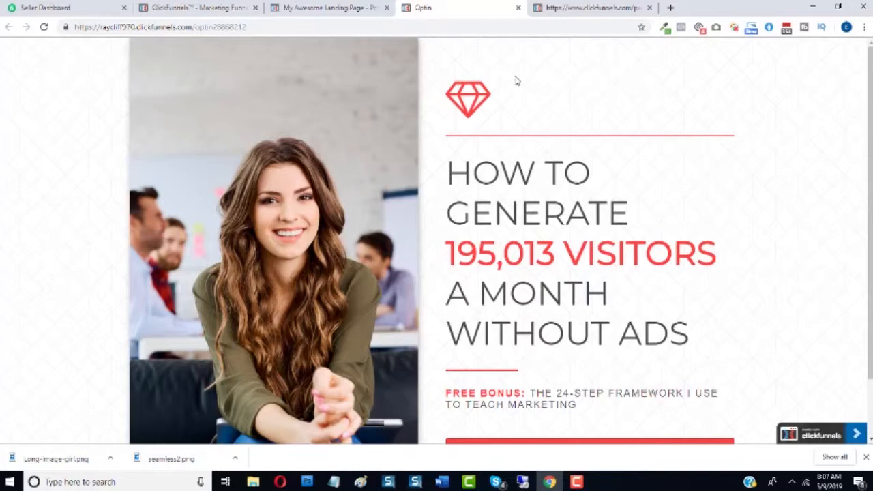
click(315, 7)
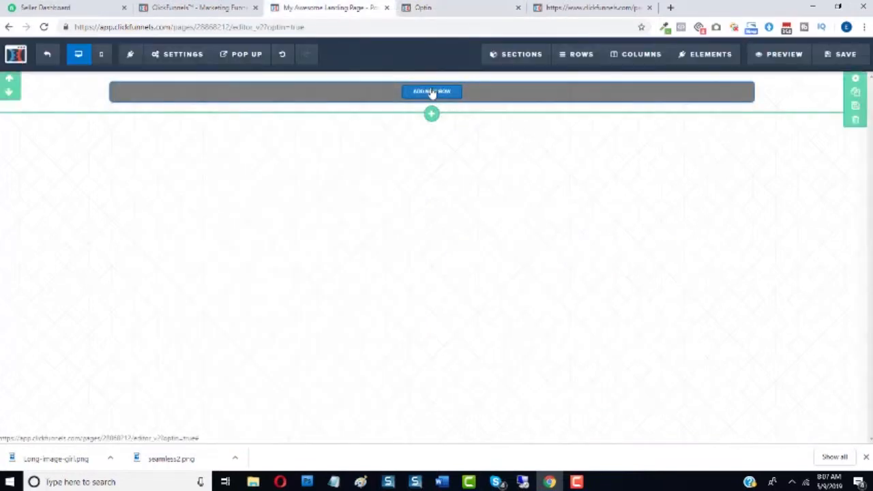
click(432, 92)
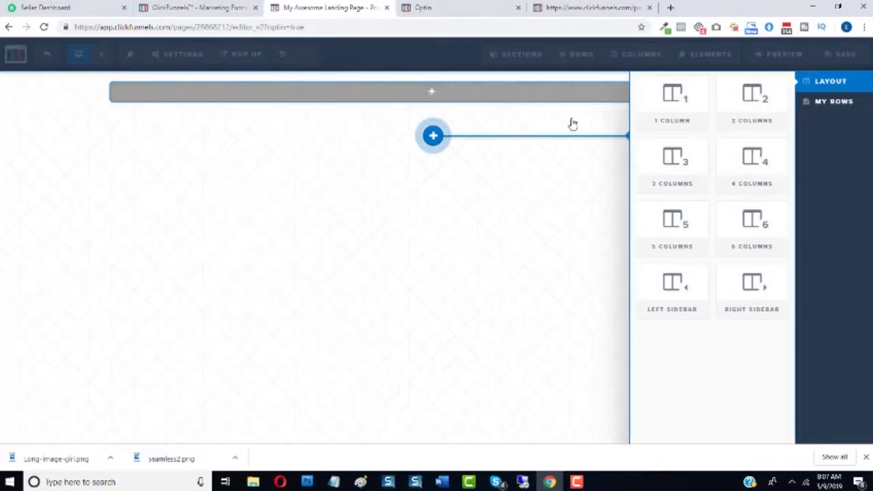
click(753, 120)
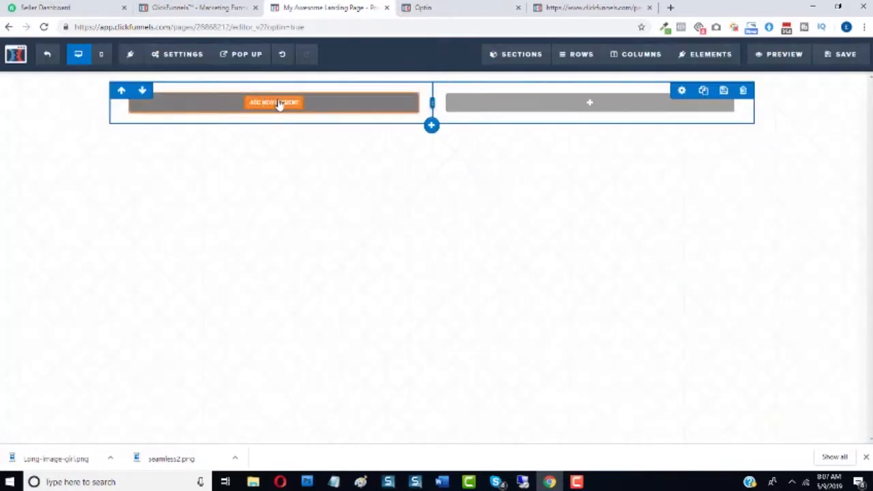
Compare with the live Optin page again and add an image element to the first column of the two-column row
click(503, 4)
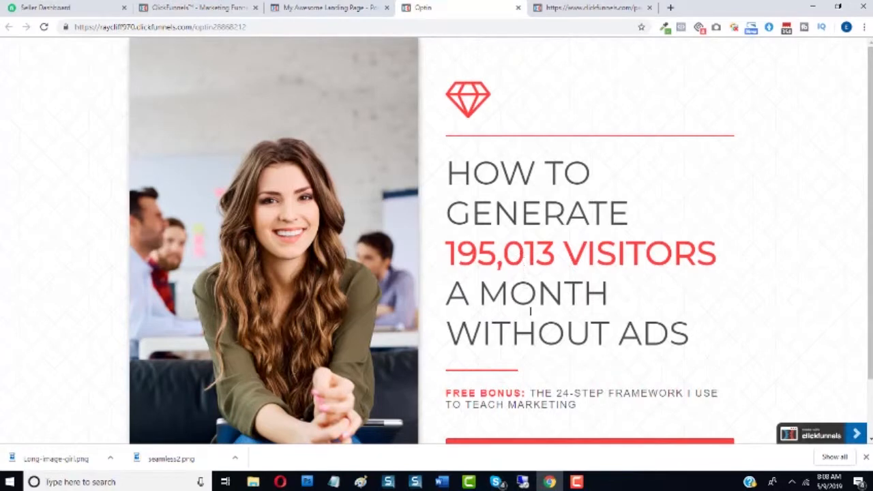
click(337, 8)
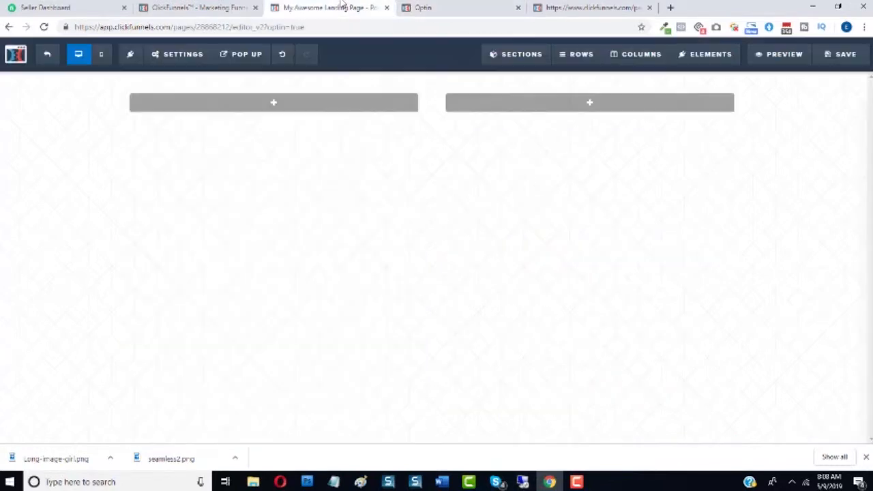
click(267, 105)
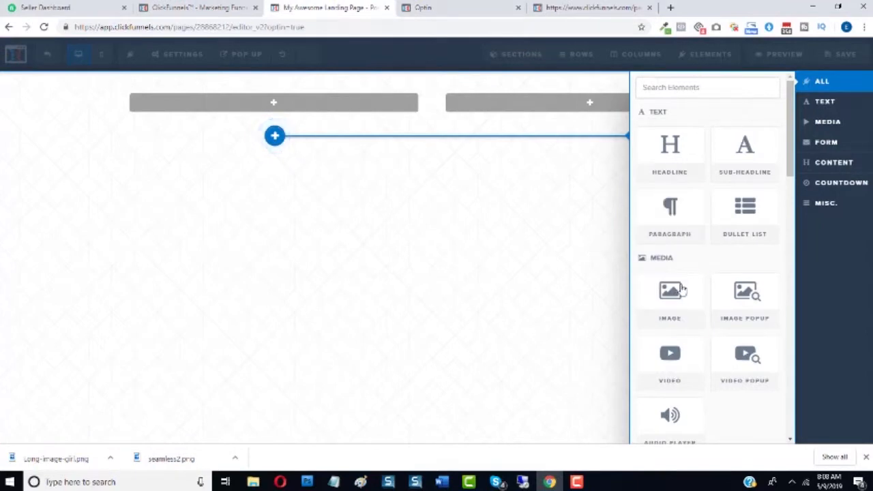
click(676, 300)
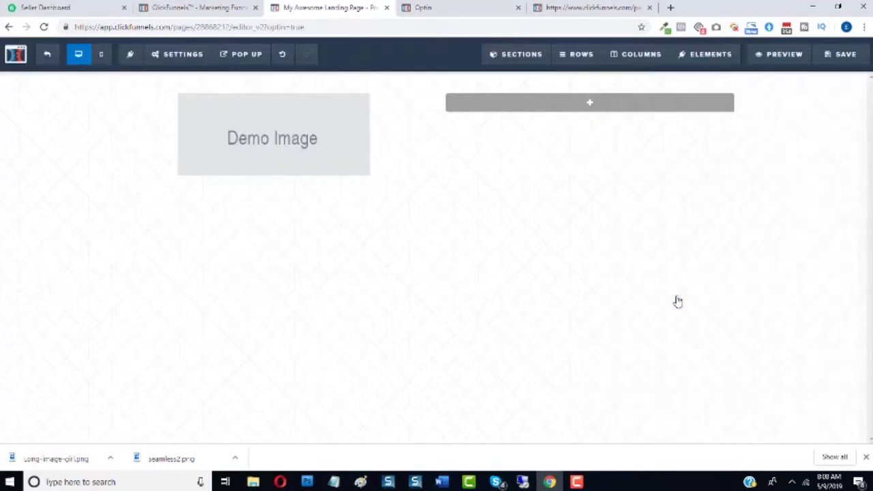
Upload Long-image-girl from the Downloads folder to the image library through the demo image's settings
click(313, 128)
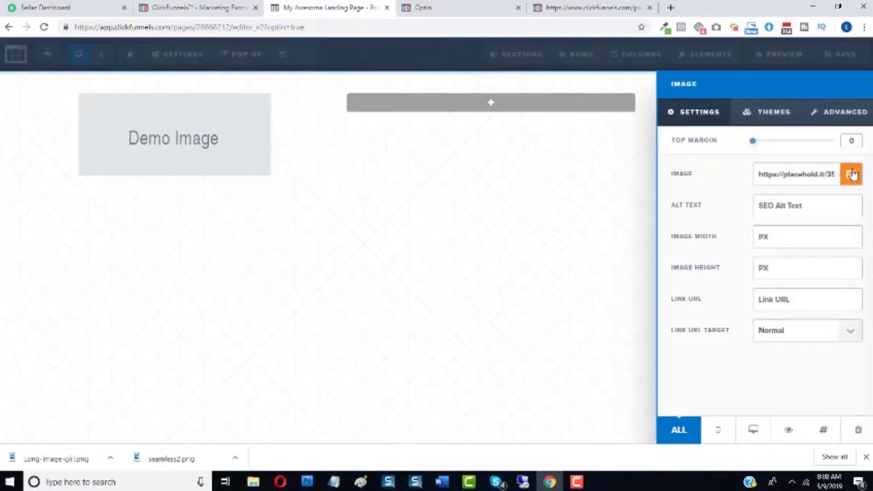
click(851, 174)
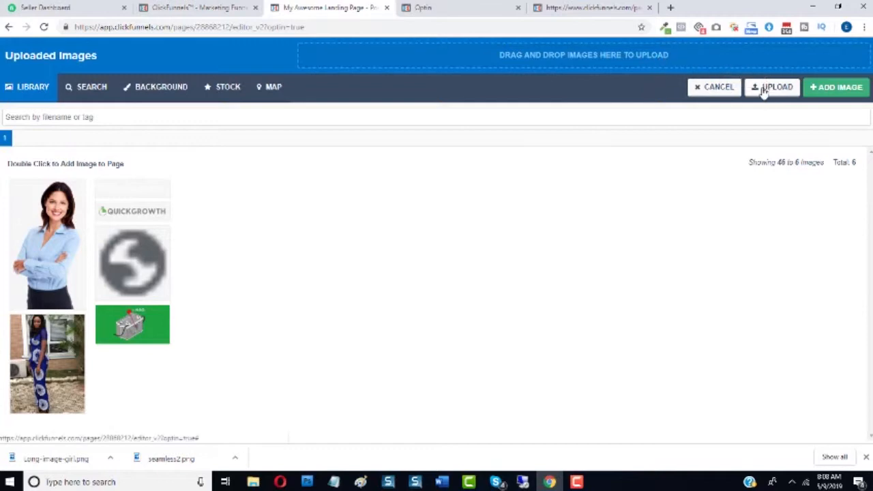
click(602, 57)
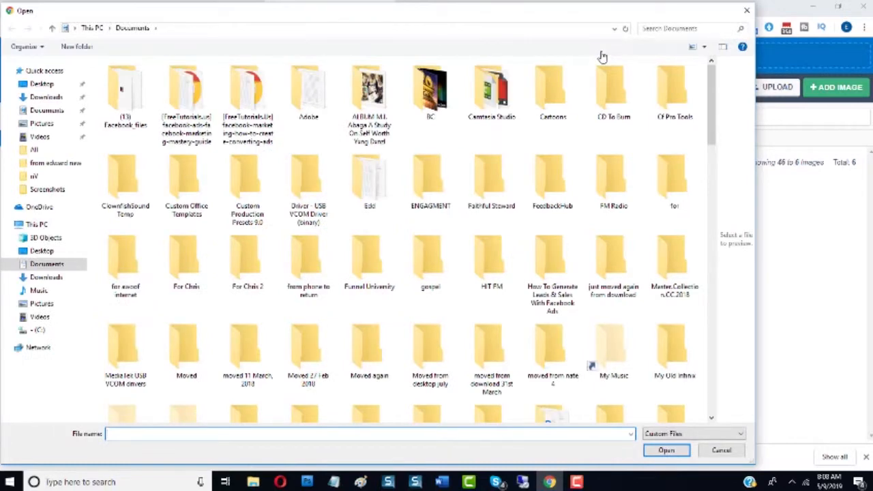
click(43, 97)
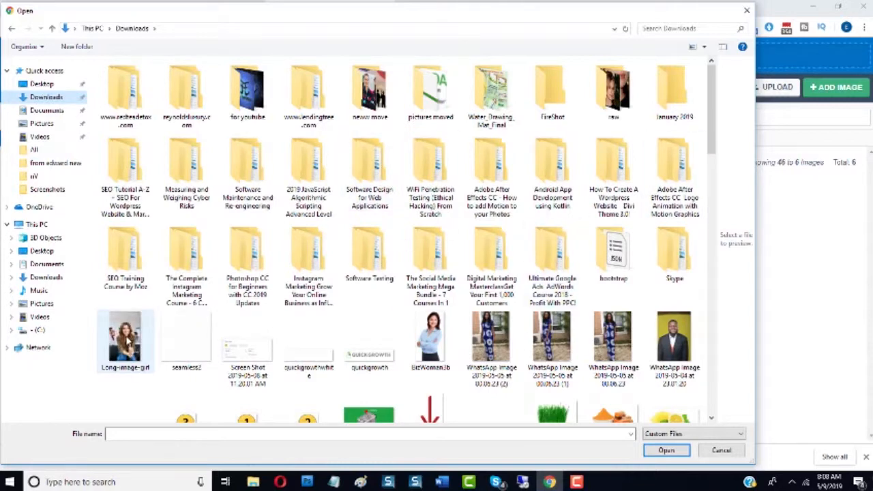
click(125, 337)
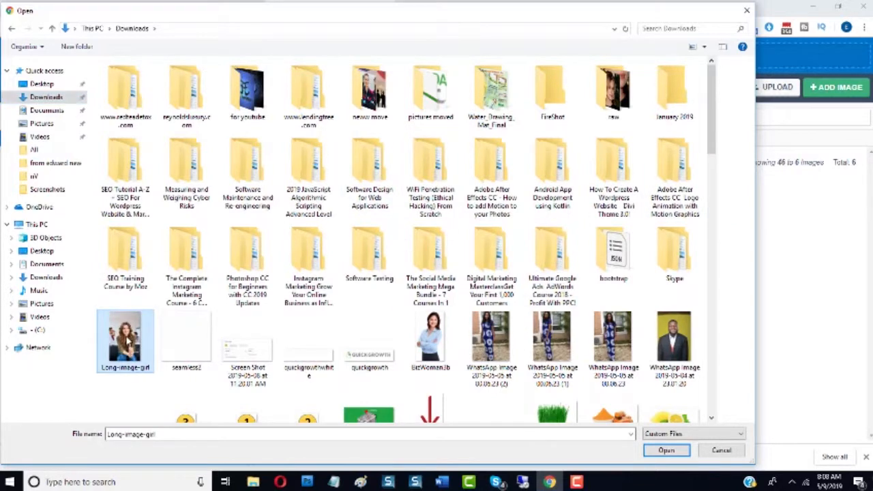
click(651, 453)
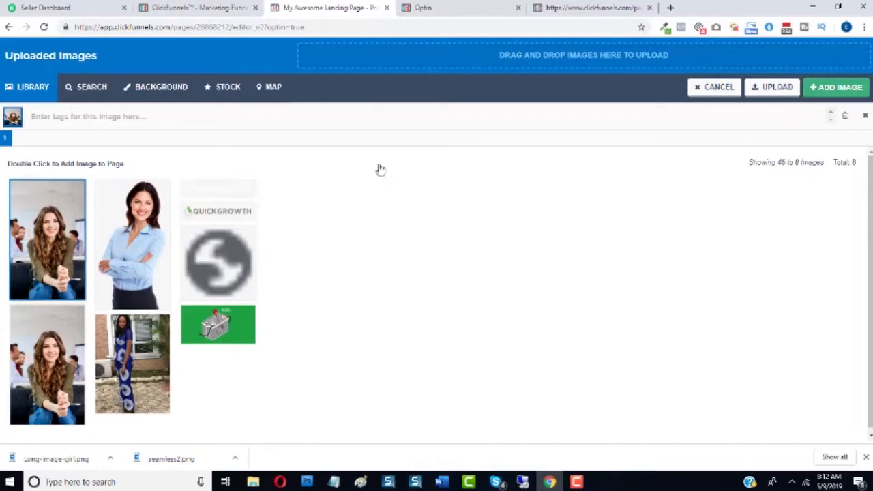
Insert the uploaded Long-image-girl picture into the first column and compare the result with the live Optin page
click(837, 92)
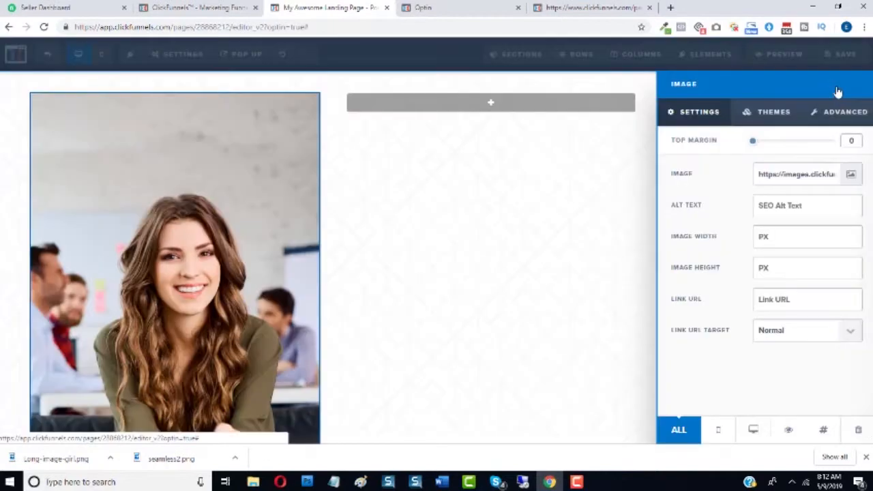
click(468, 226)
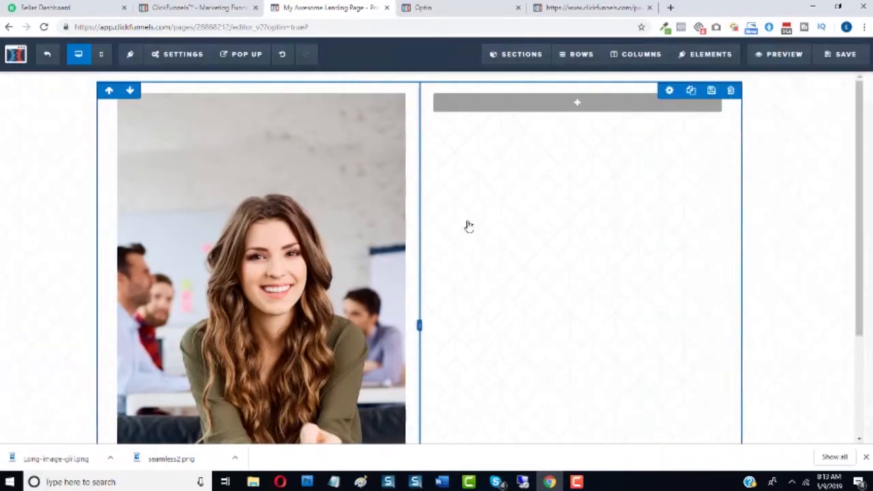
click(466, 7)
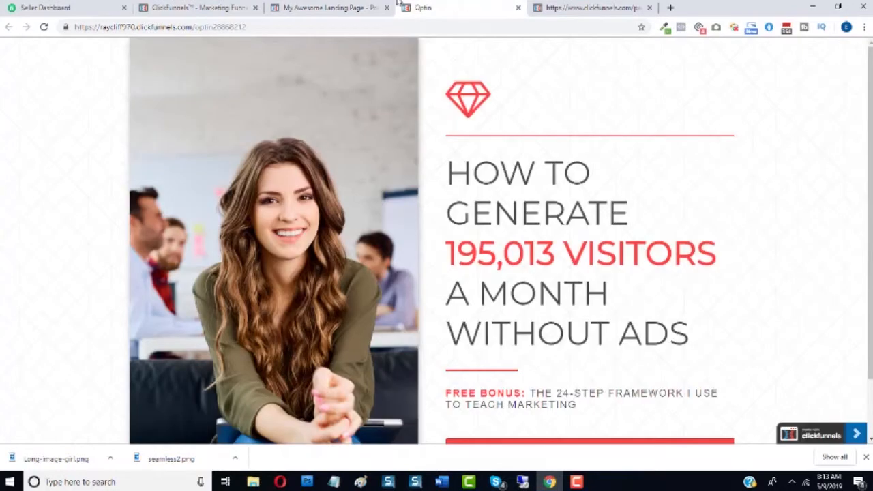
click(357, 6)
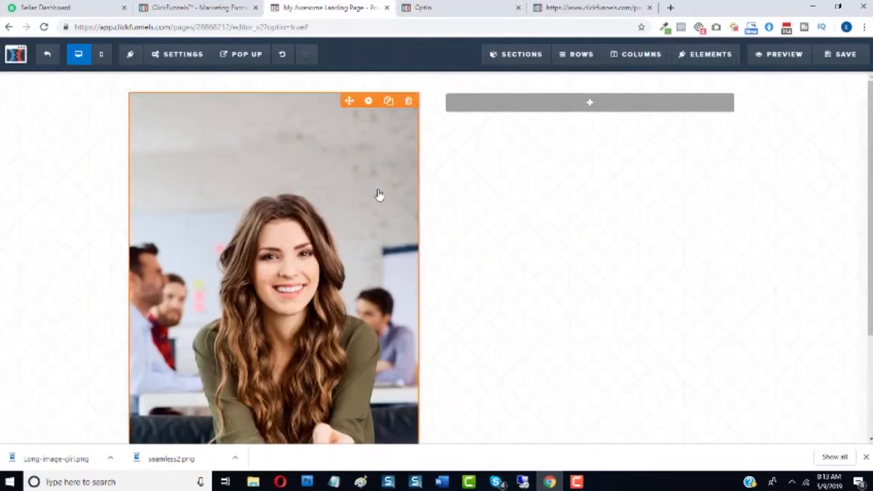
Check the second column of the live Optin page and add an icon element to the row's empty second column
click(453, 9)
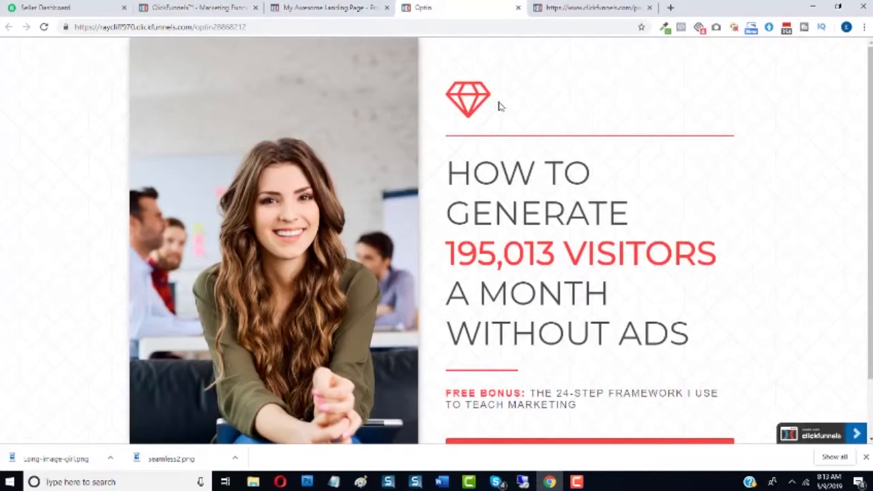
click(354, 7)
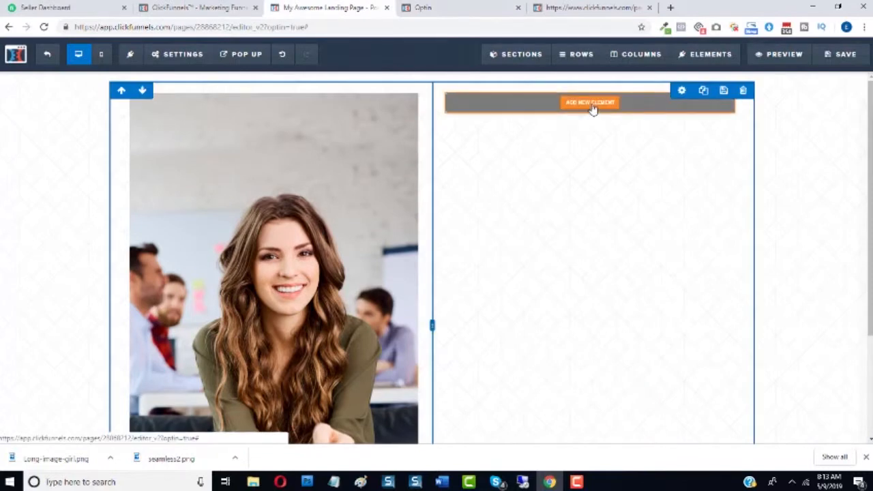
click(591, 103)
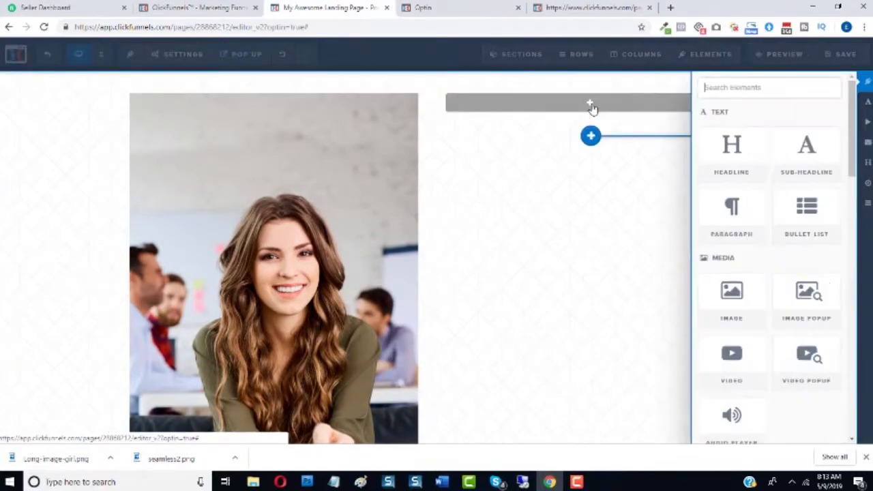
click(731, 91)
text(icon)
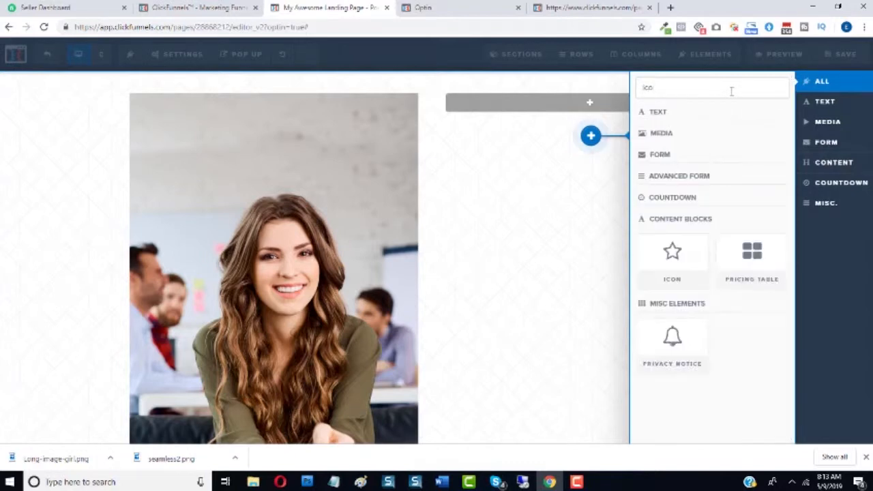
click(682, 274)
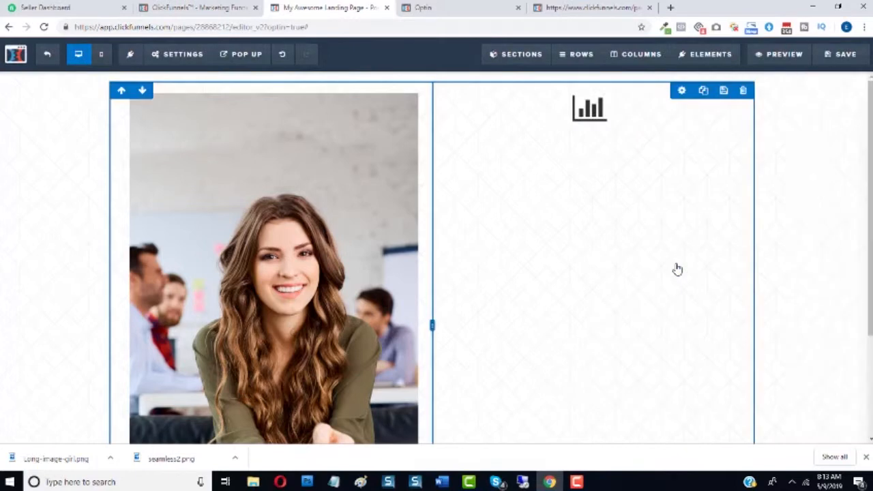
Change the new icon element's symbol from the bar chart to fa-diamond
click(593, 109)
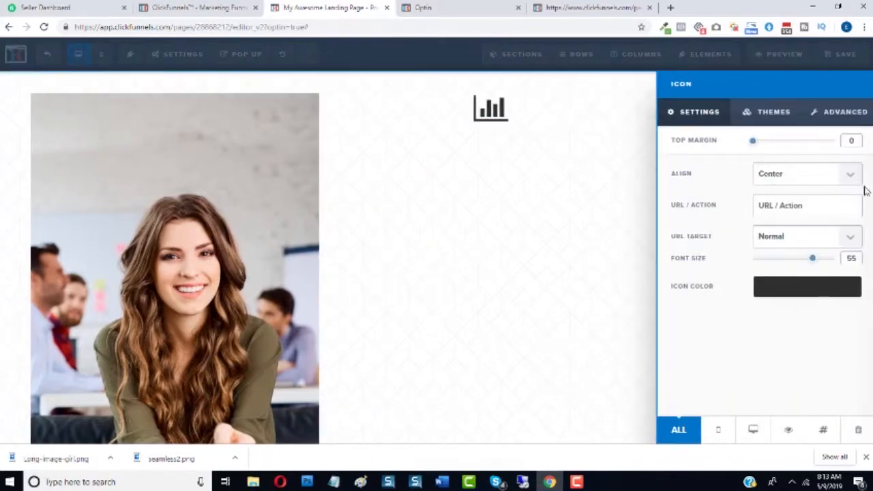
click(839, 116)
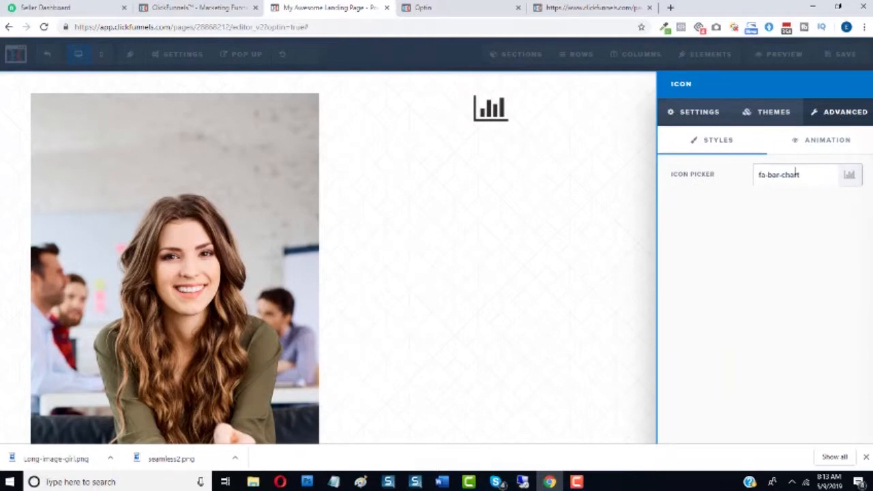
click(783, 174)
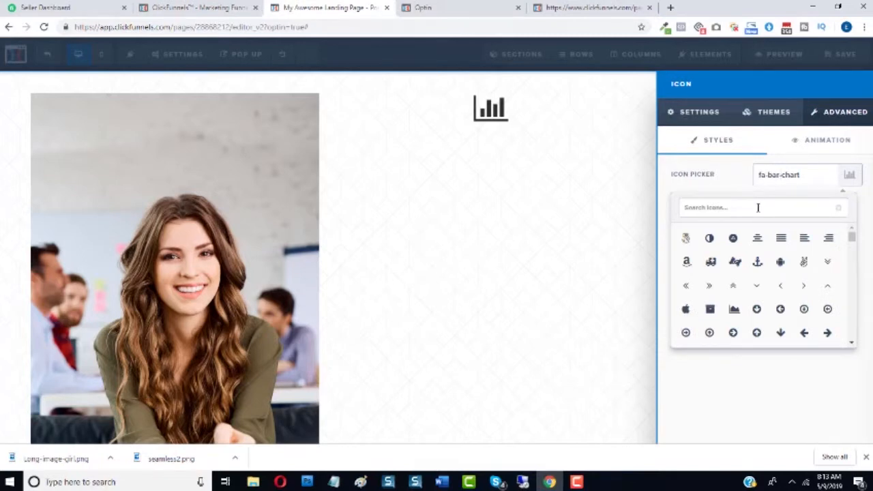
text(diamon)
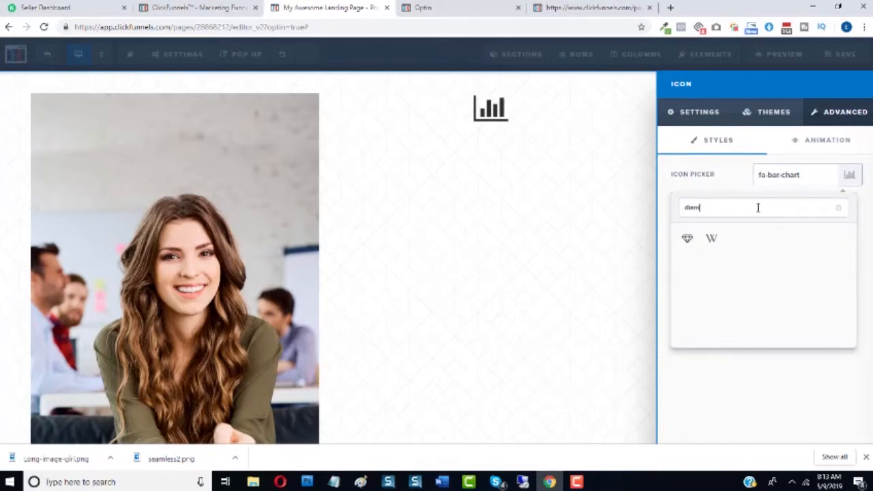
click(682, 242)
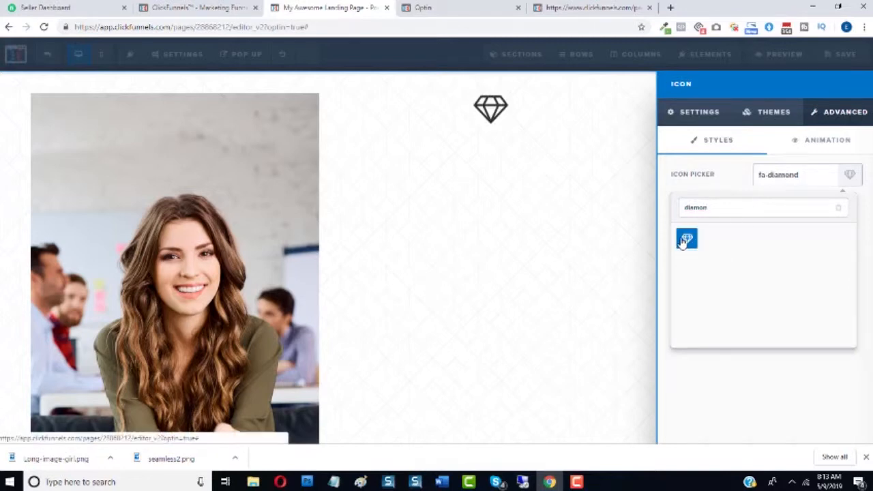
Set the diamond icon's color to the recently used red rgba(255, 0, 0, 0.73) and its font size to 72
click(700, 119)
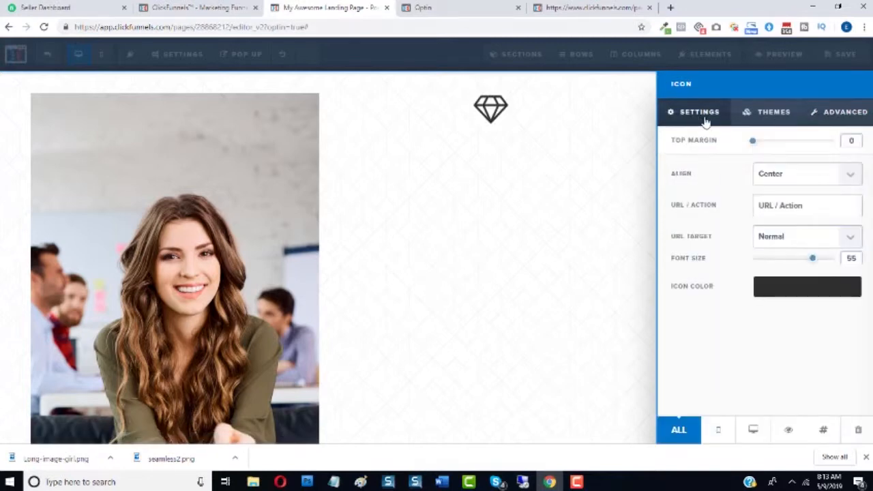
click(813, 292)
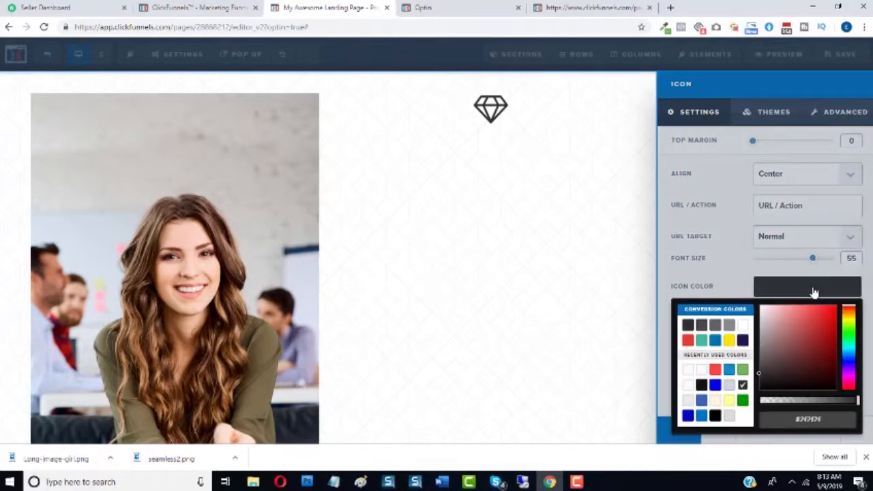
click(716, 369)
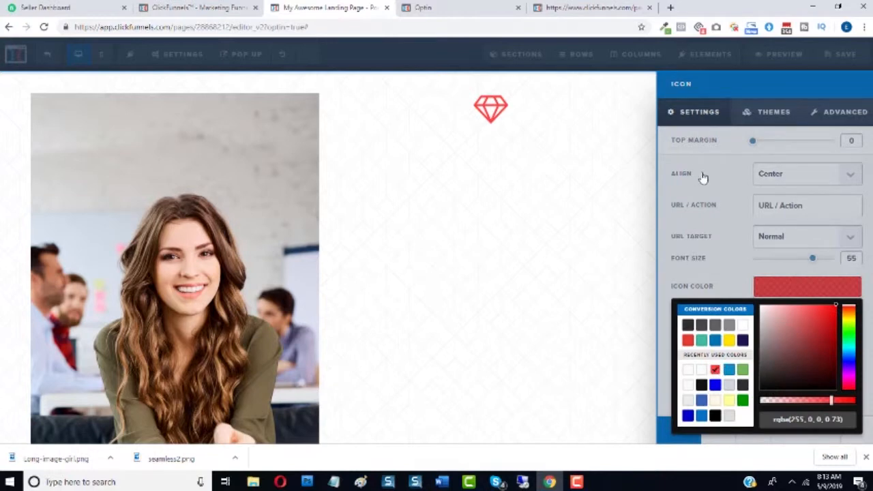
click(734, 252)
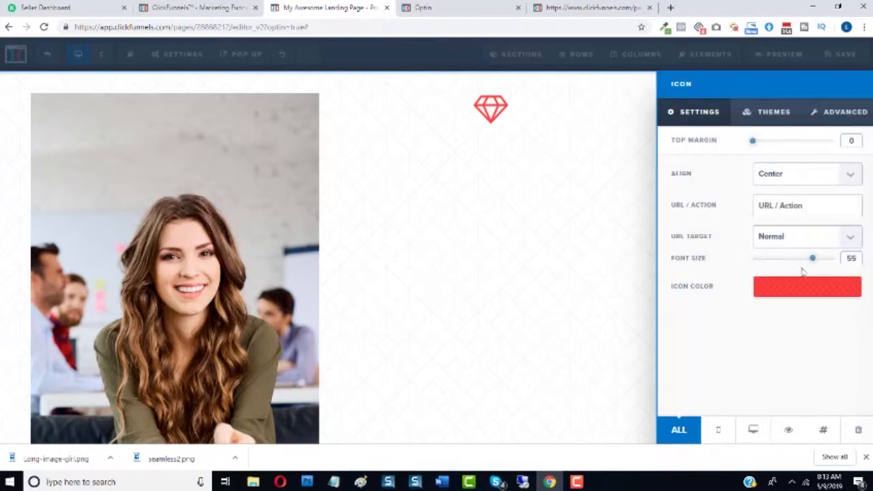
drag(813, 261, 840, 263)
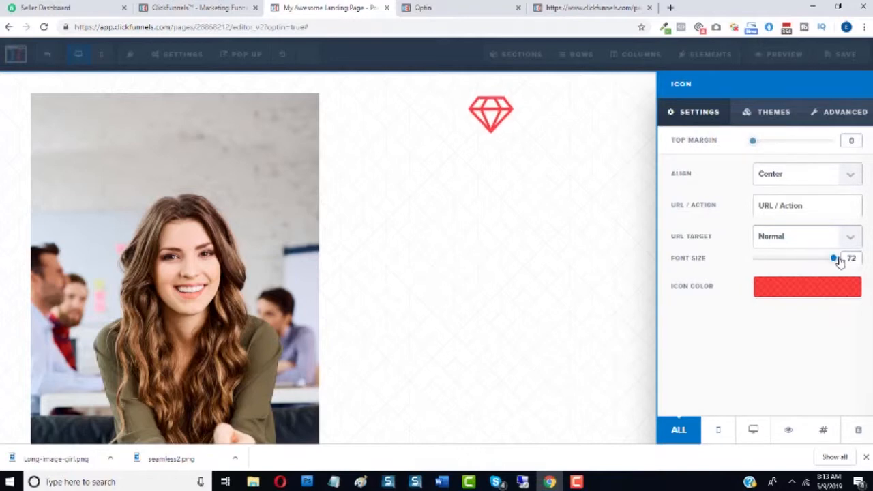
Compare the diamond icon with the one on the live Optin page and set its alignment to Left
click(458, 5)
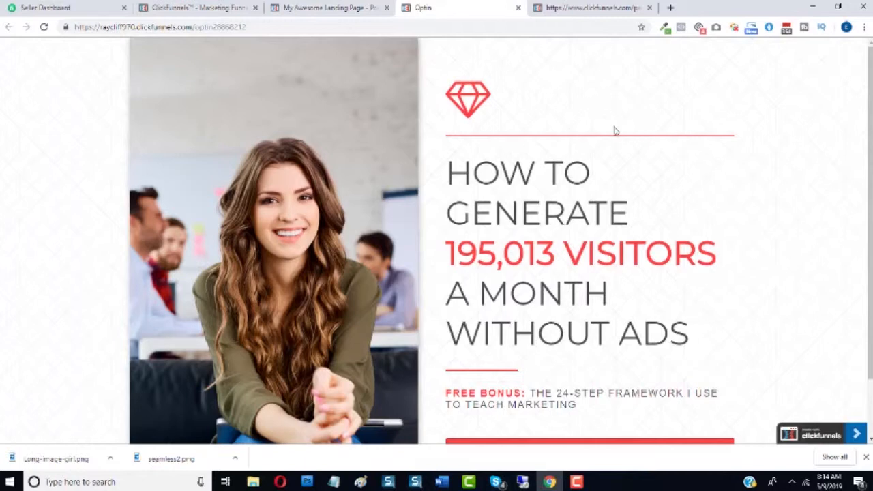
click(330, 7)
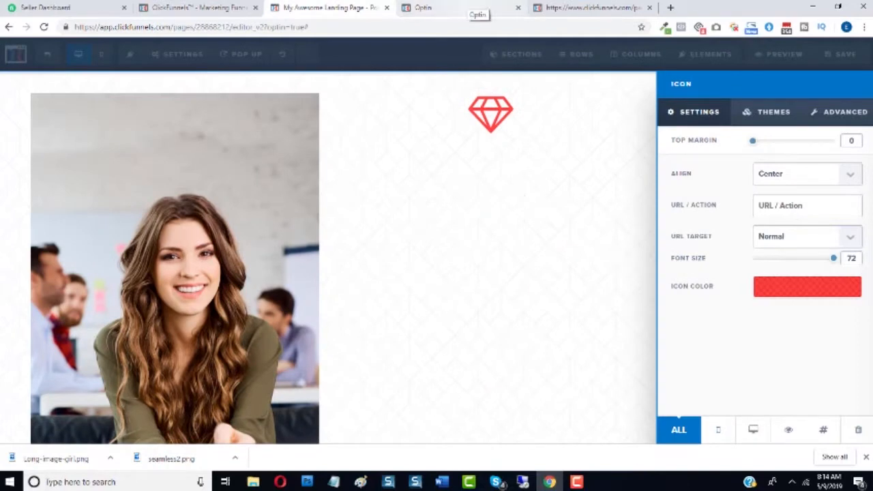
click(469, 8)
click(241, 6)
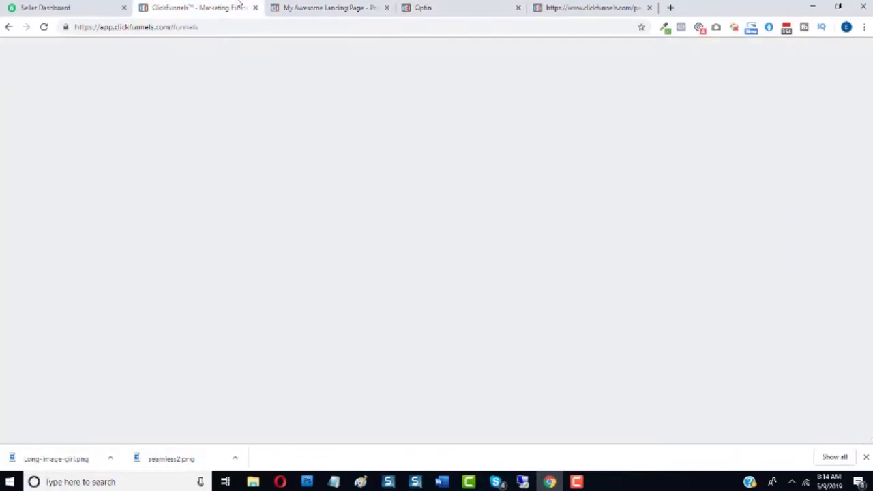
drag(240, 7, 339, 4)
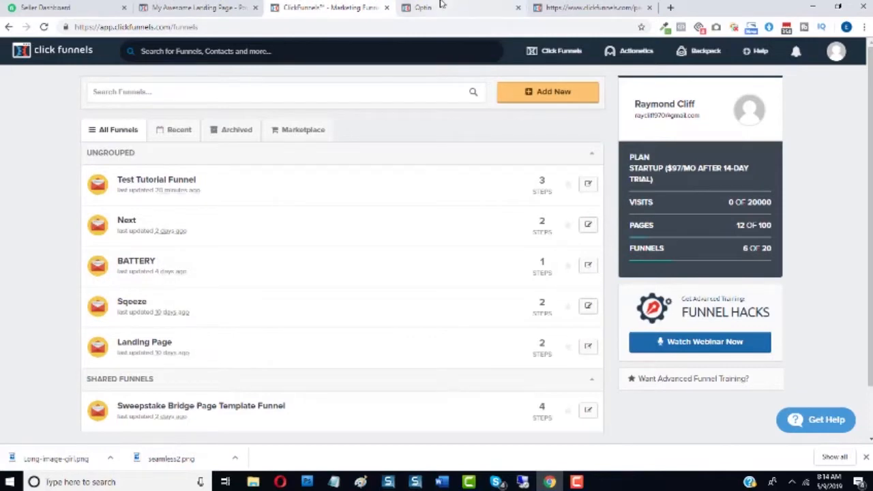
click(239, 7)
drag(218, 7, 351, 3)
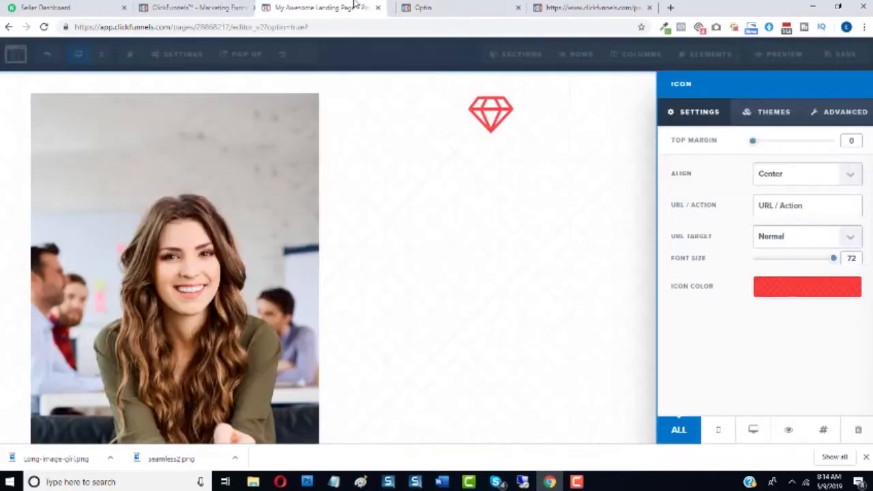
click(785, 180)
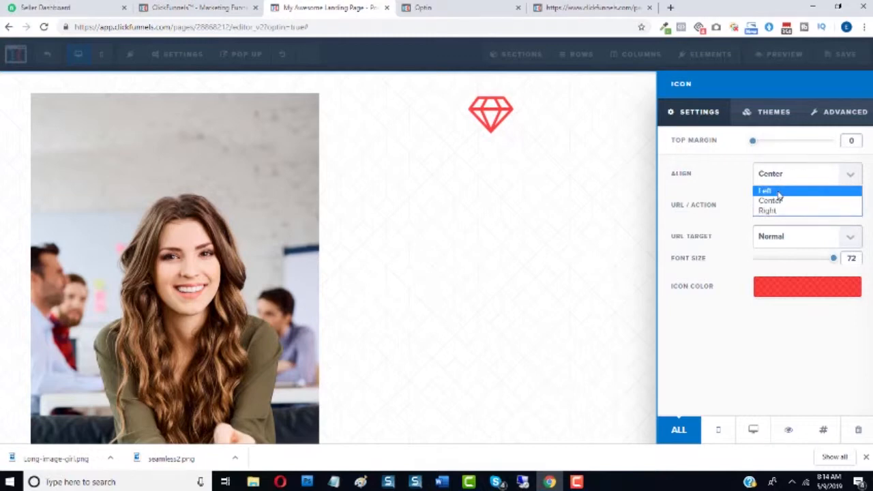
click(778, 193)
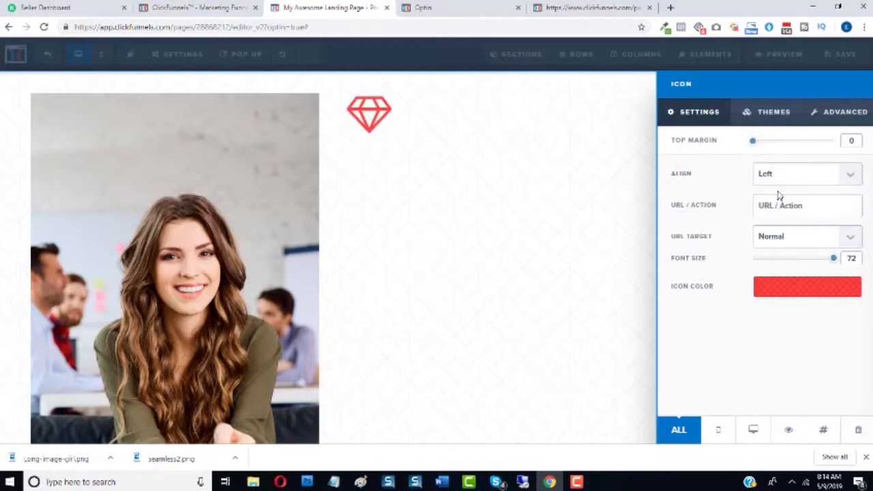
click(508, 170)
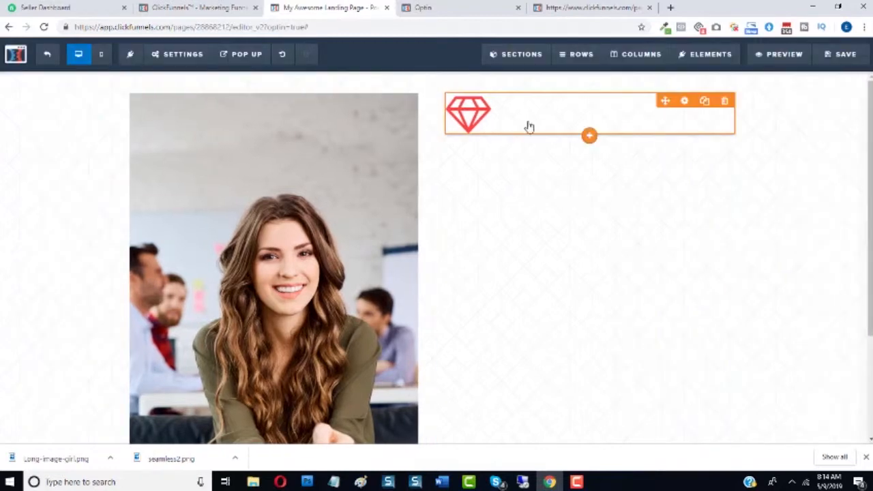
Add a divider element directly below the diamond icon in the second column
click(589, 135)
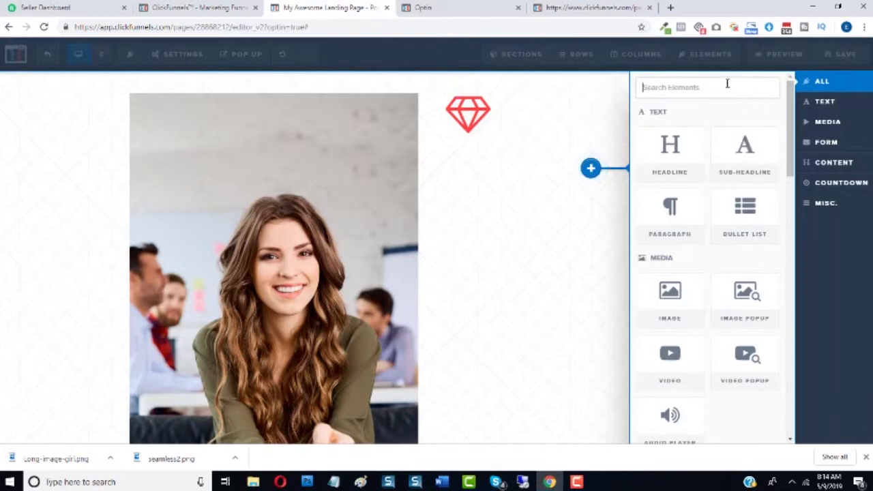
click(509, 145)
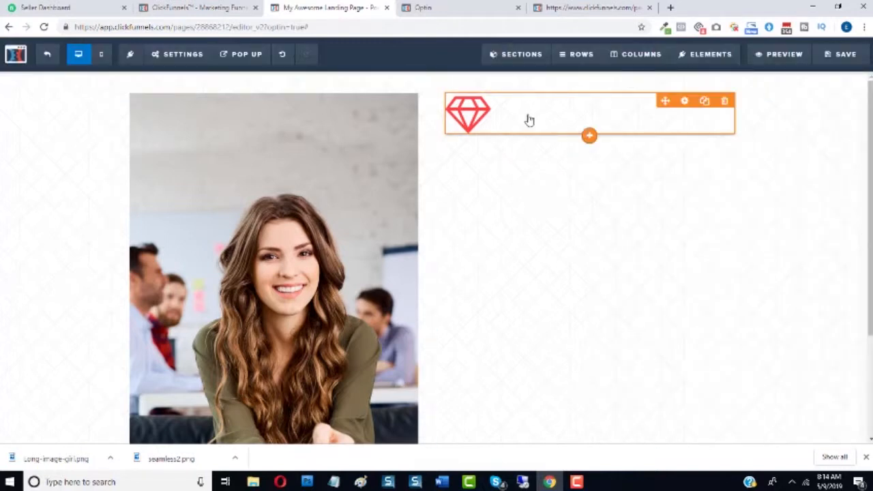
click(589, 137)
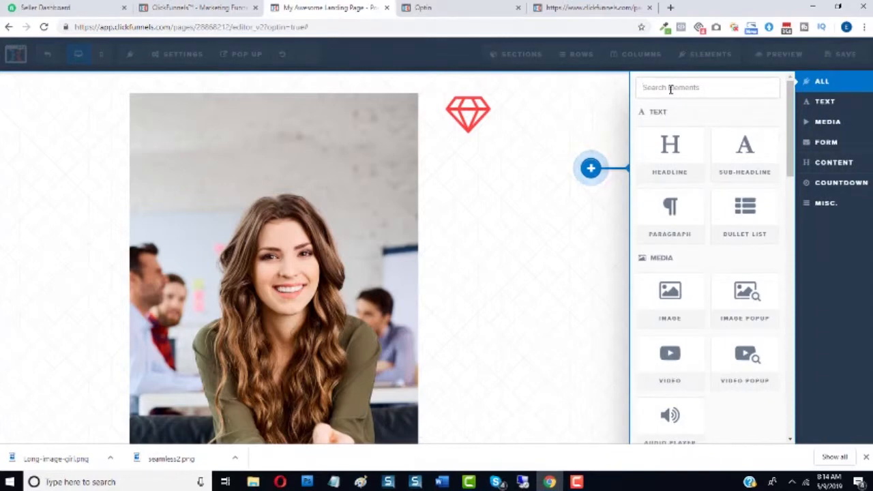
text(siv)
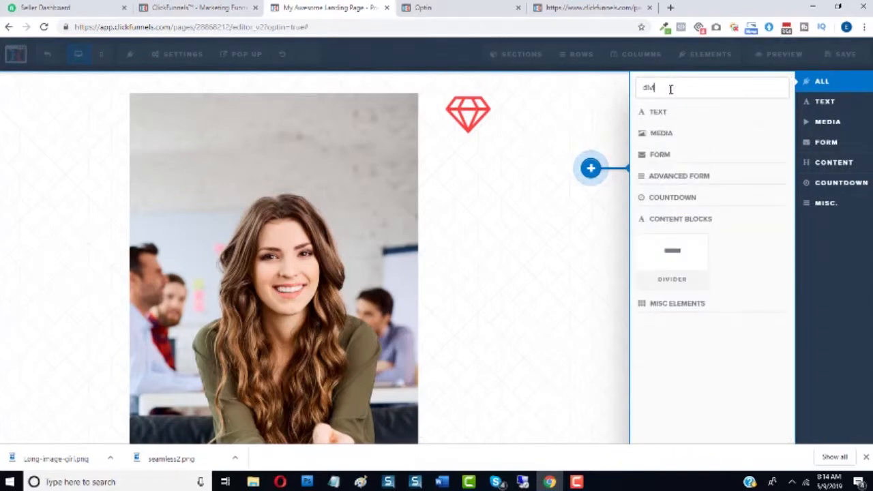
click(670, 258)
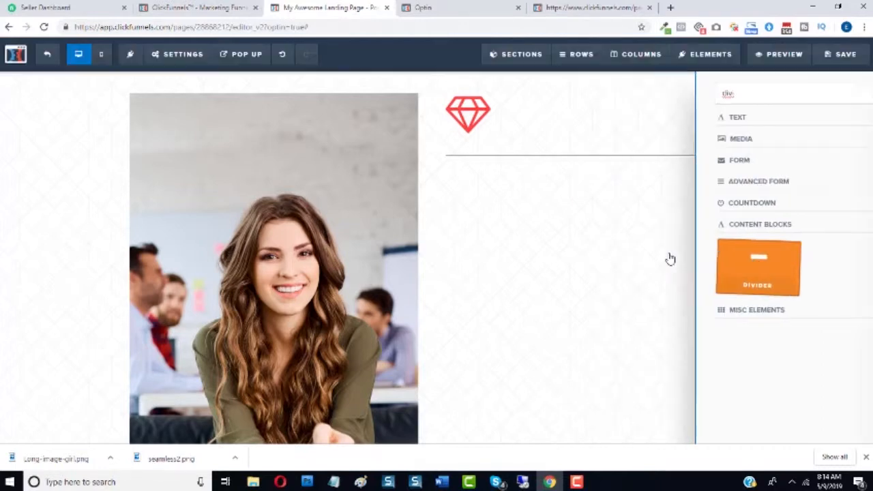
Check the new divider's settings and compare the divider with the one under the diamond icon on the live Optin page
click(644, 161)
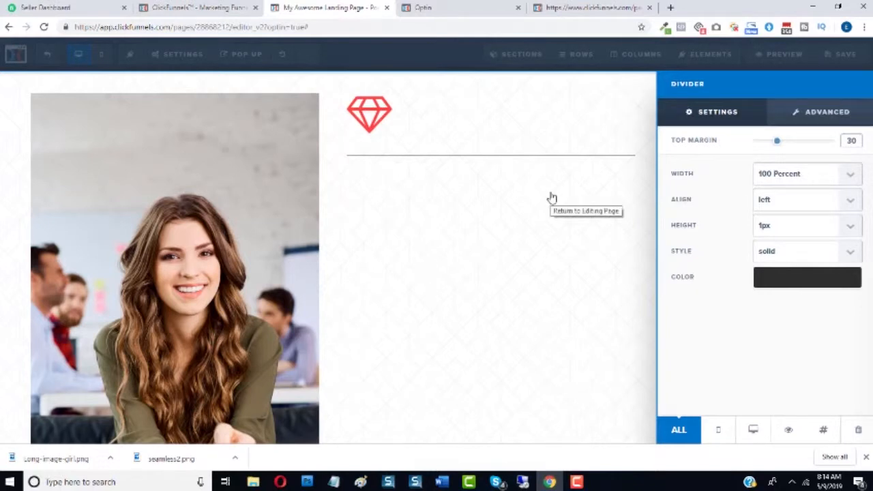
click(564, 174)
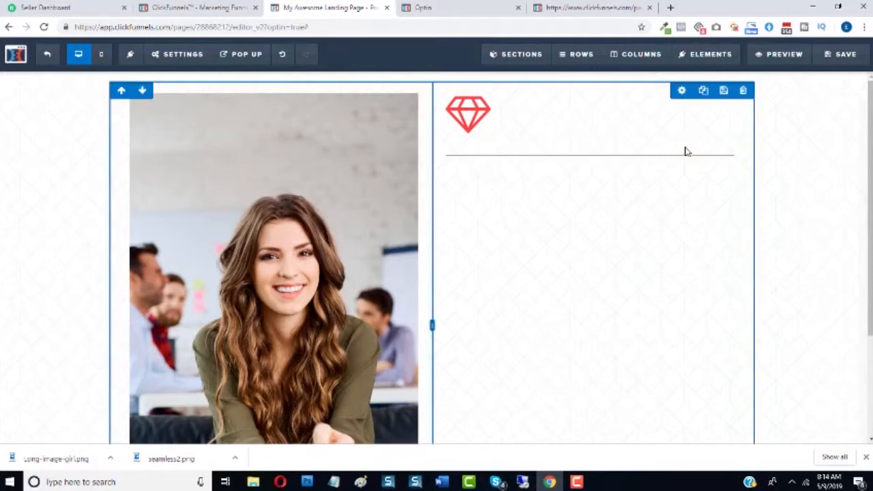
click(685, 145)
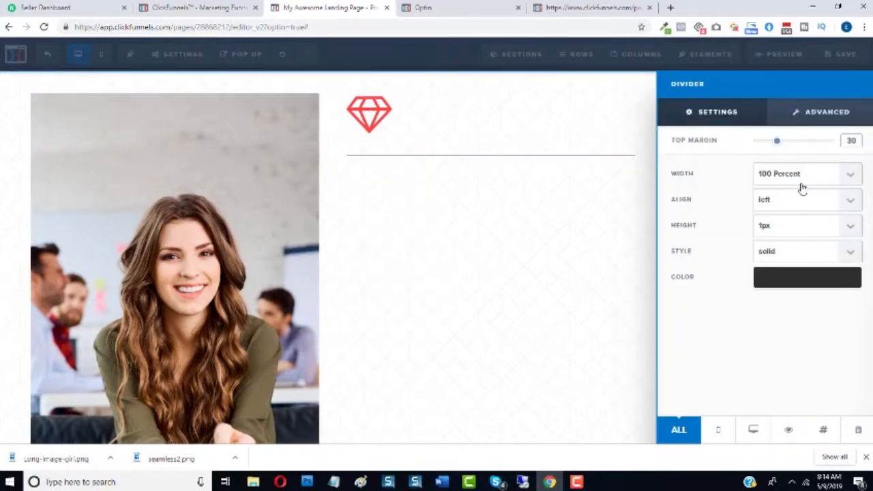
click(537, 114)
click(453, 7)
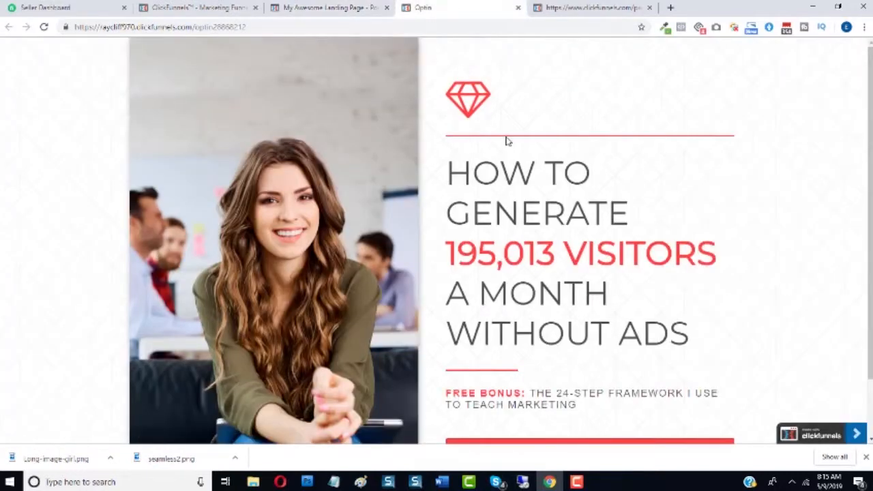
click(347, 6)
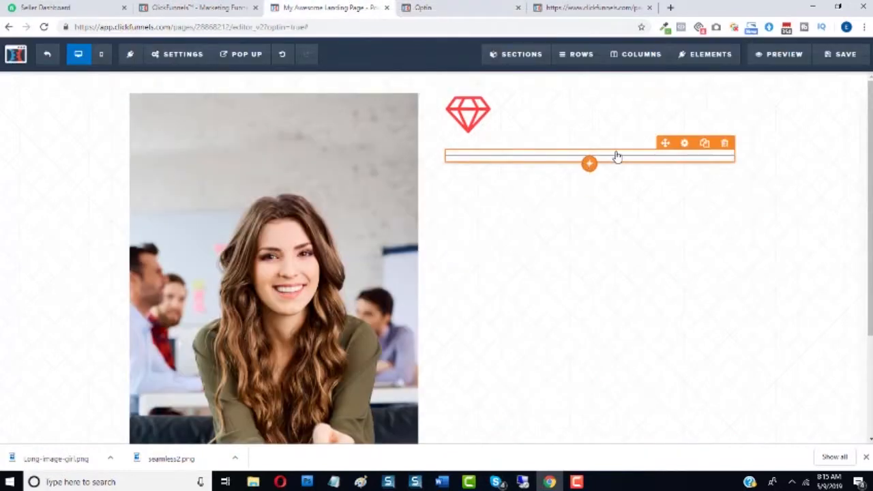
Set the divider's height to 3px and its color to the recently used red rgba(255, 0, 0, 0.73)
click(616, 157)
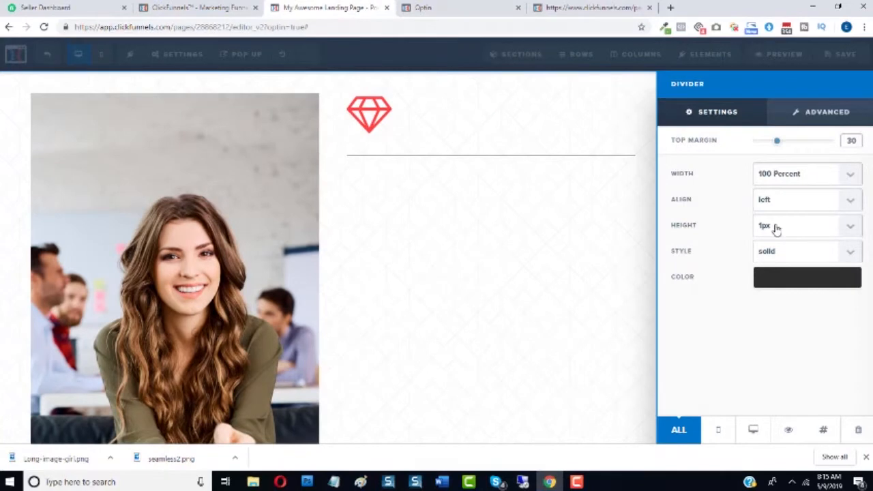
click(776, 228)
click(774, 262)
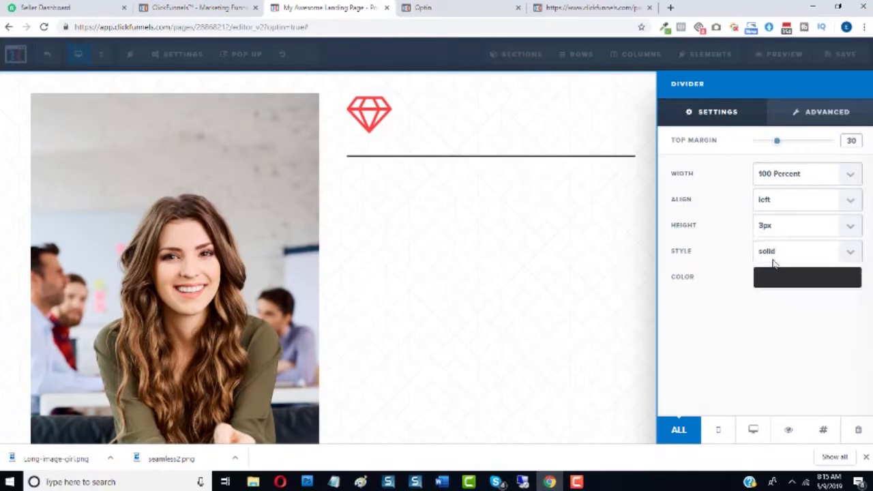
click(784, 282)
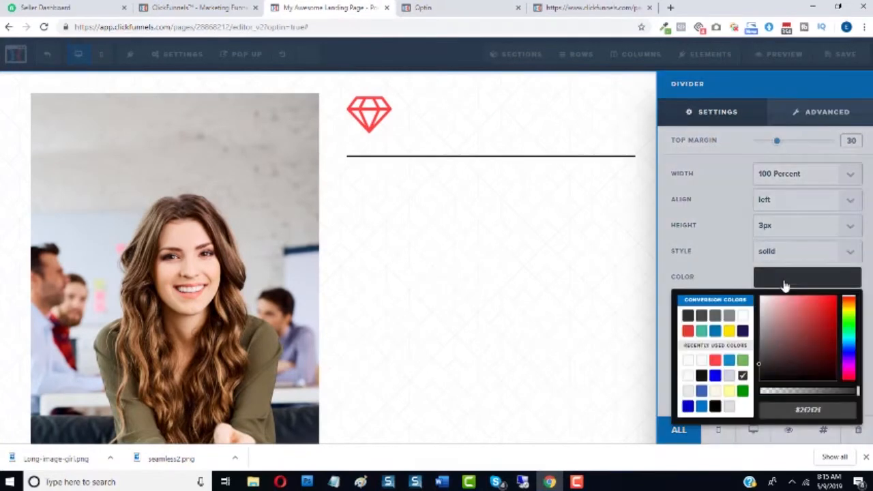
click(716, 361)
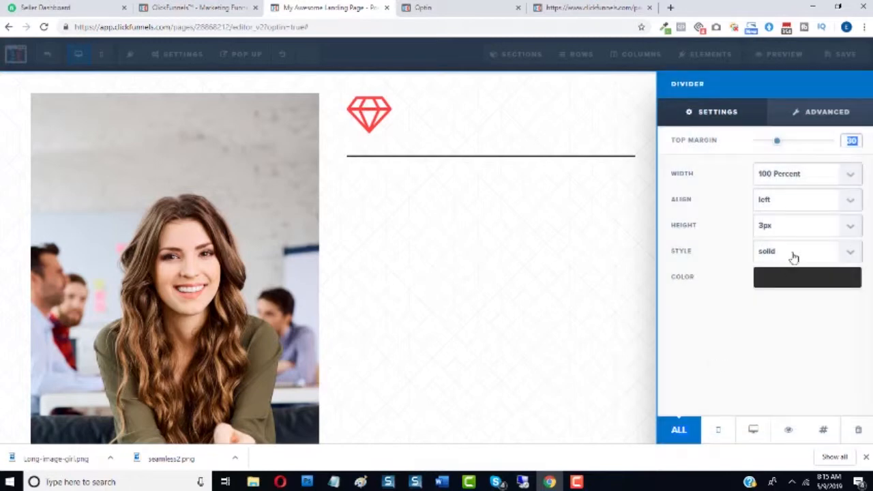
click(788, 281)
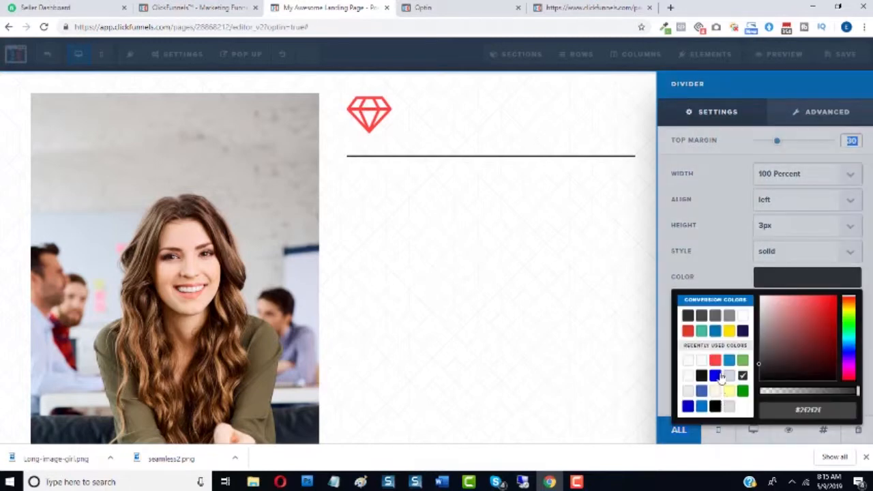
click(715, 361)
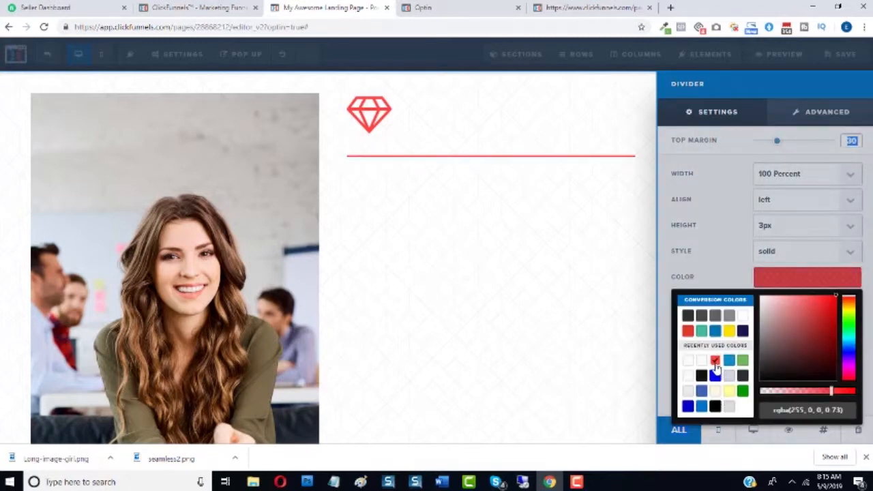
Set the red divider's height to 2px and its top margin to 15
click(762, 227)
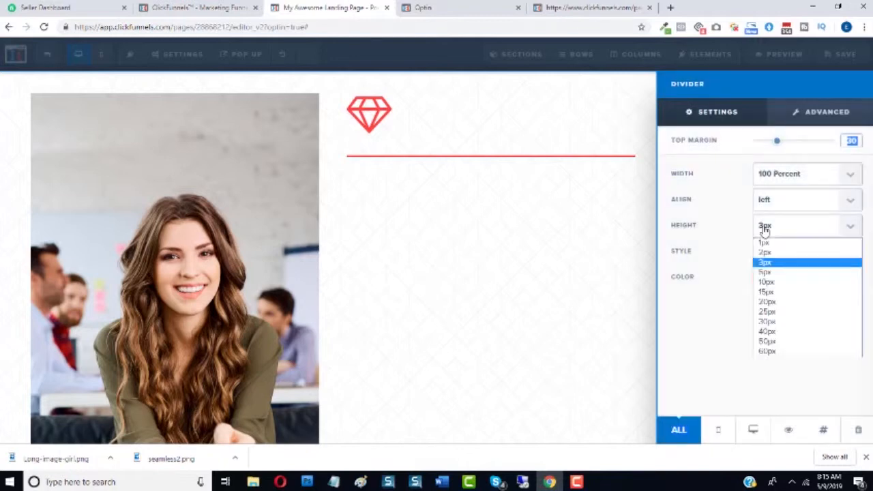
click(767, 253)
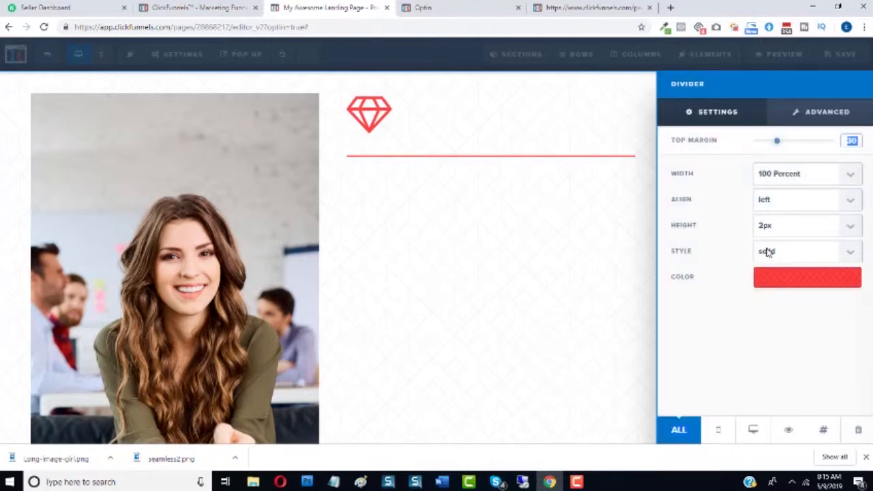
drag(778, 146, 767, 146)
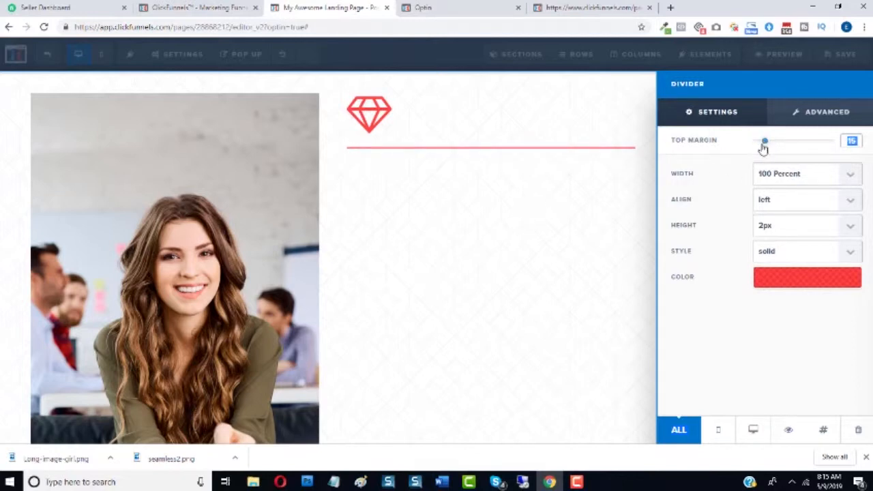
click(486, 249)
Copy the headline text "HOW TO GENERATE 195,013 VISITORS A MONTH WITHOUT ADS" from the live Optin page
click(474, 6)
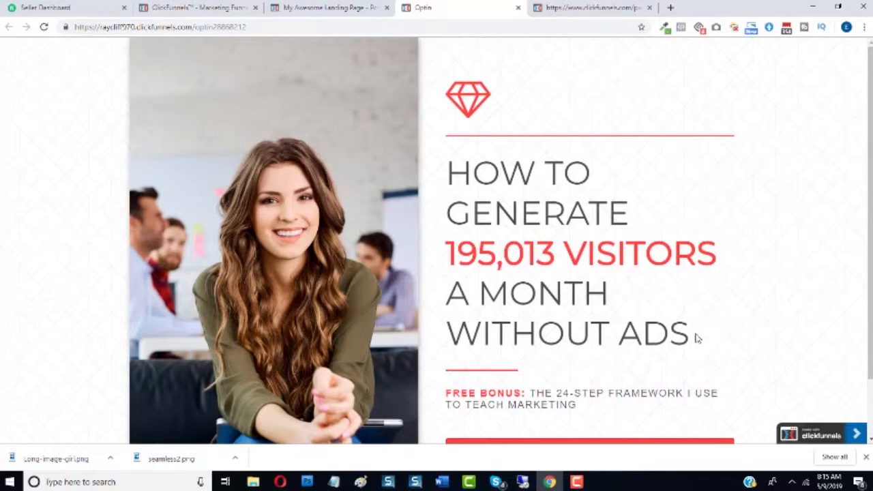
drag(696, 338, 457, 176)
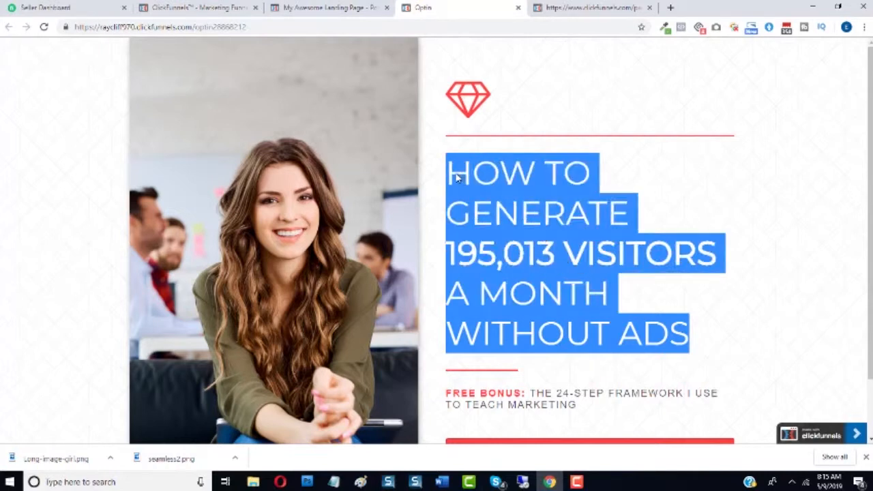
right_click(457, 175)
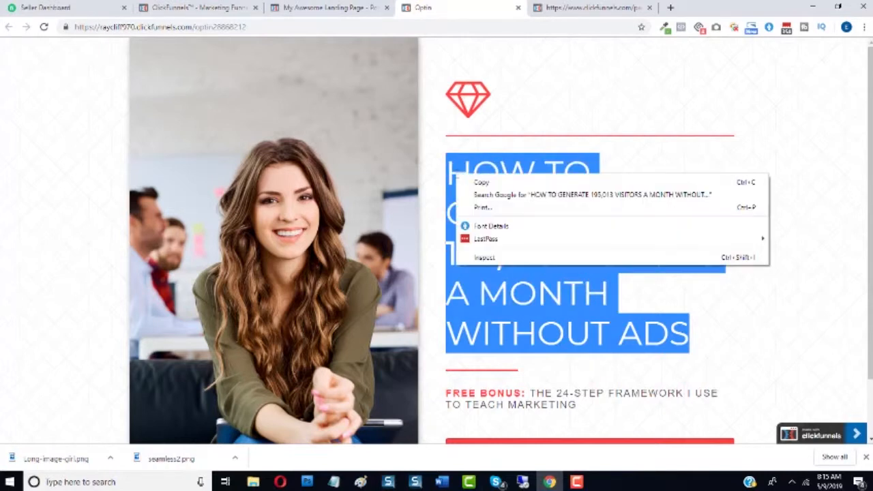
click(470, 183)
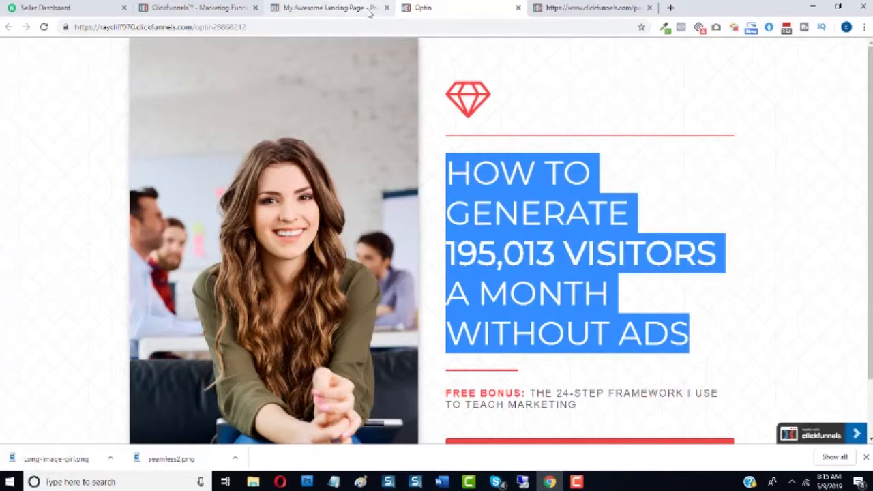
Add a headline element below the red divider in the editor and replace its placeholder text with the copied headline
click(369, 9)
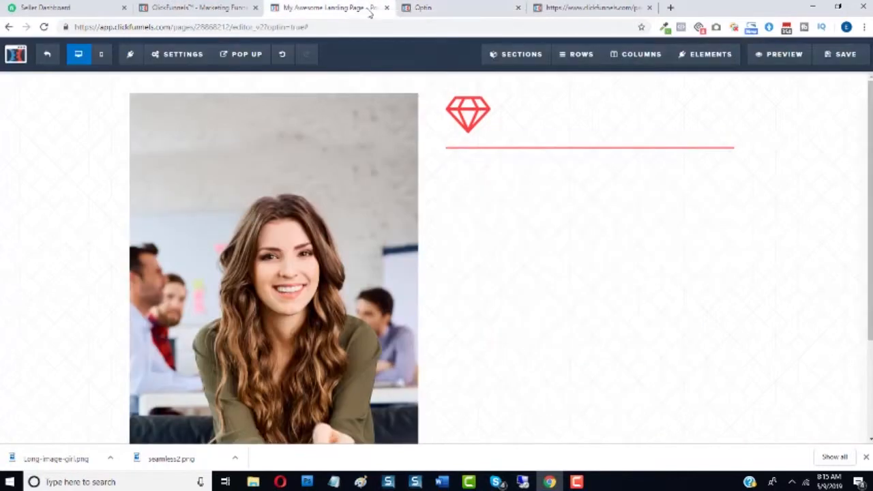
click(590, 157)
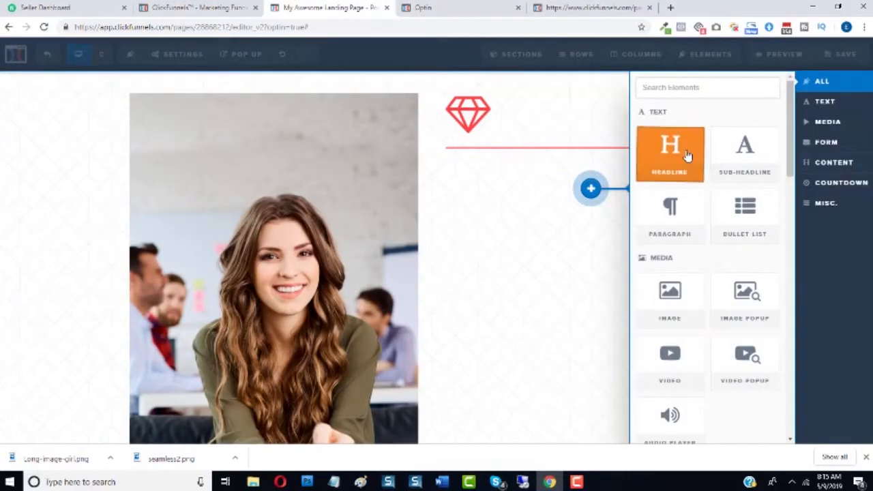
click(672, 149)
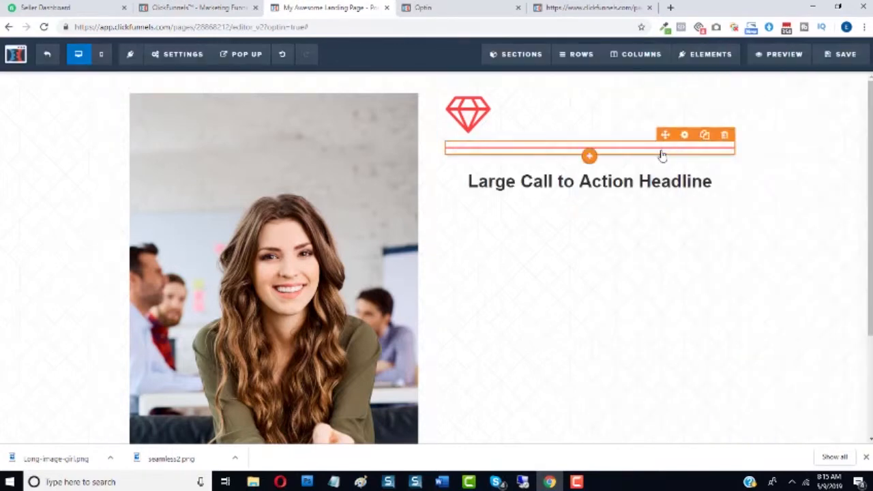
click(607, 181)
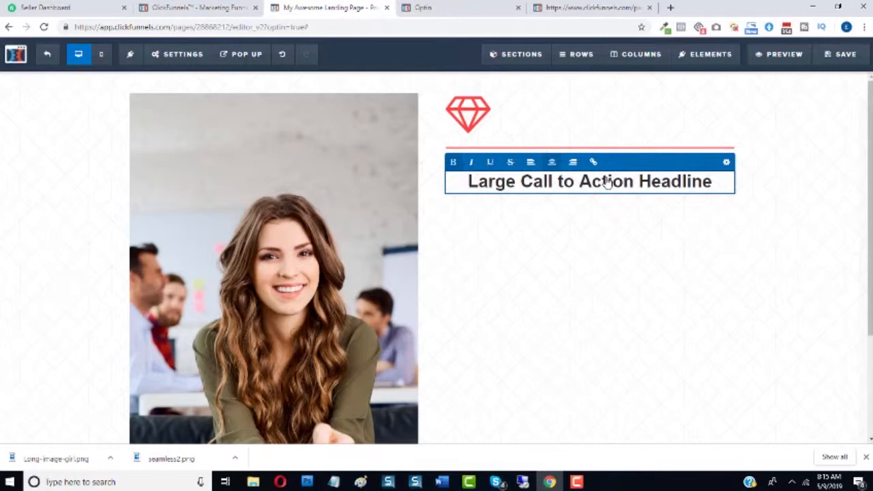
triple_click(607, 181)
key(ctrl+v)
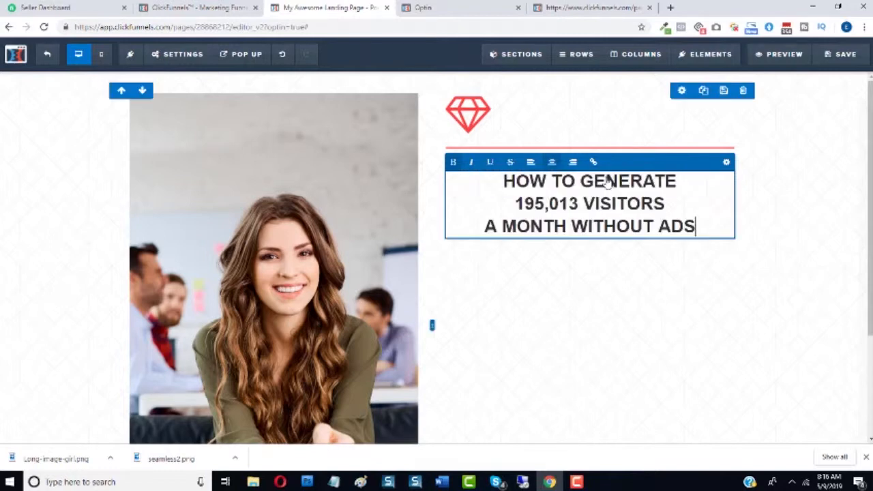
Look up the font details of the word "TO" in the live Optin page's headline with Font Picker
click(463, 8)
click(705, 200)
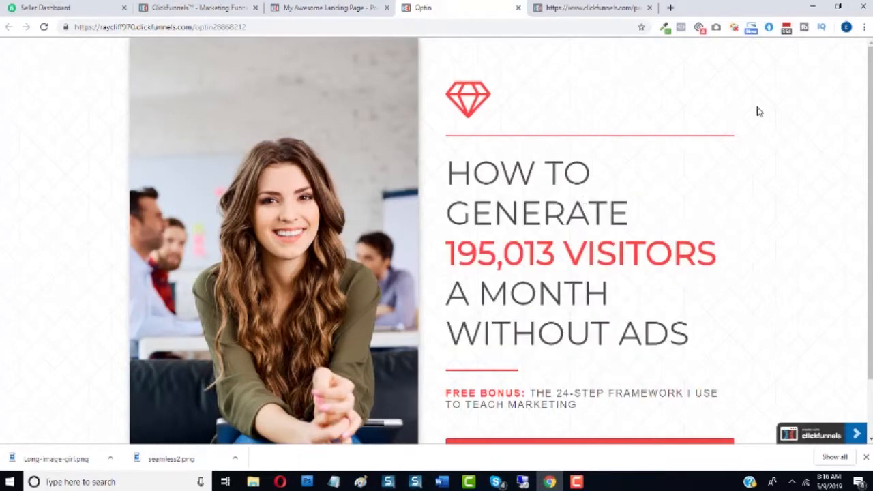
click(770, 30)
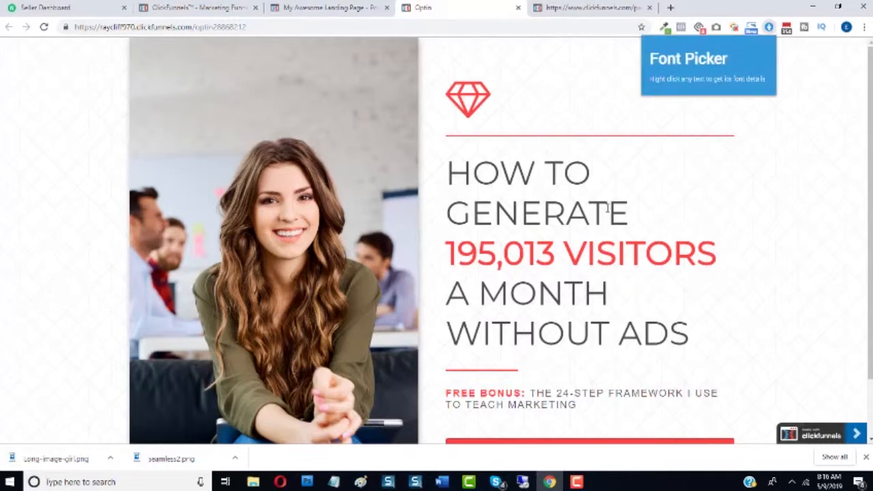
drag(590, 171, 545, 172)
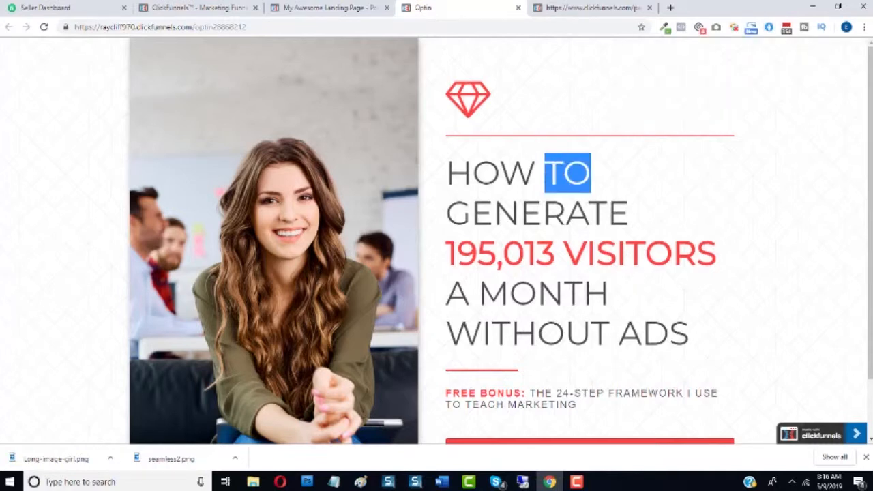
right_click(566, 175)
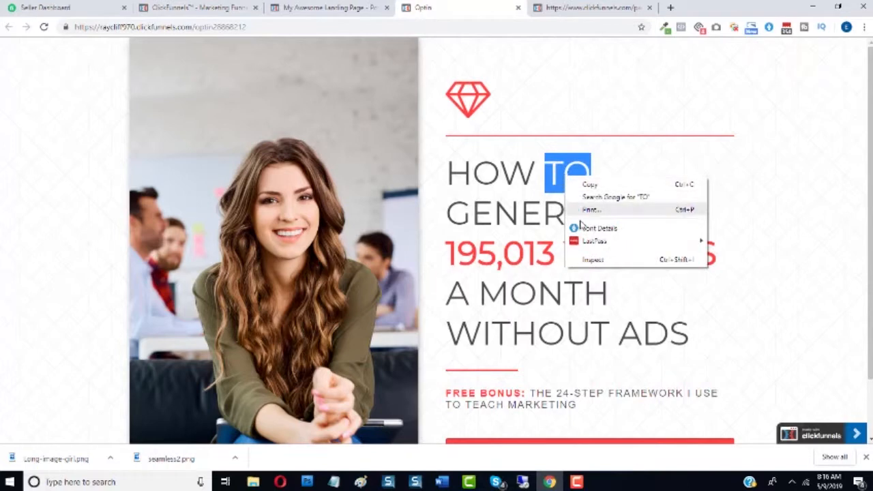
click(583, 230)
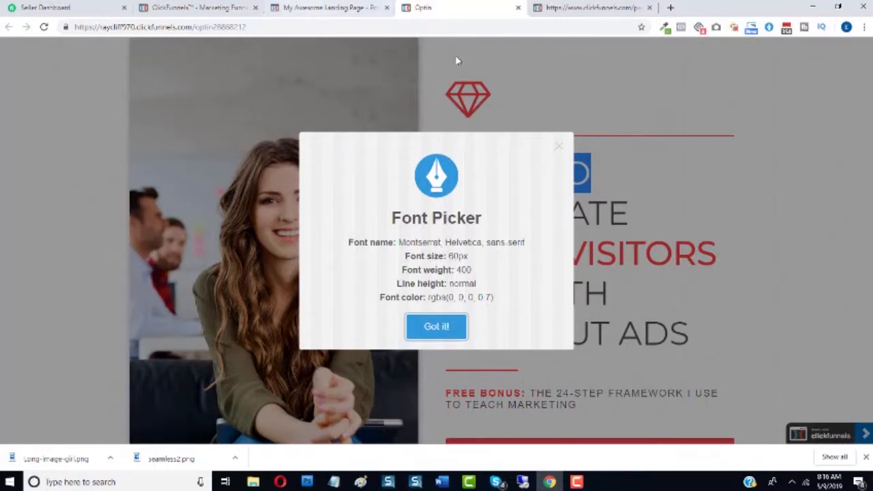
Set the new headline's font family to the Google font Montserrat in the page editor
click(353, 7)
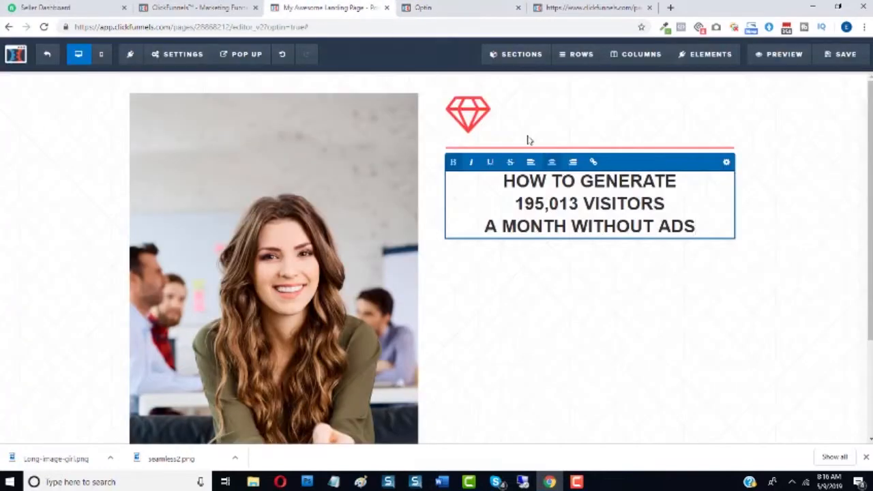
click(726, 164)
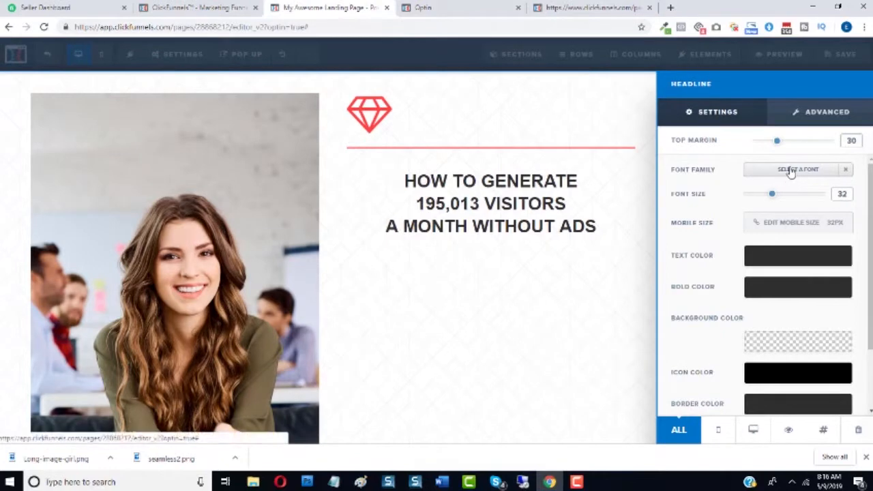
click(791, 171)
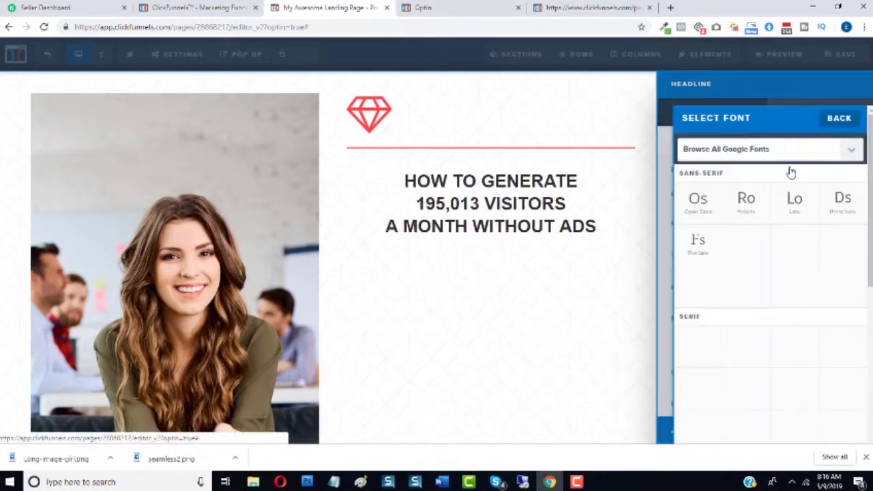
click(852, 150)
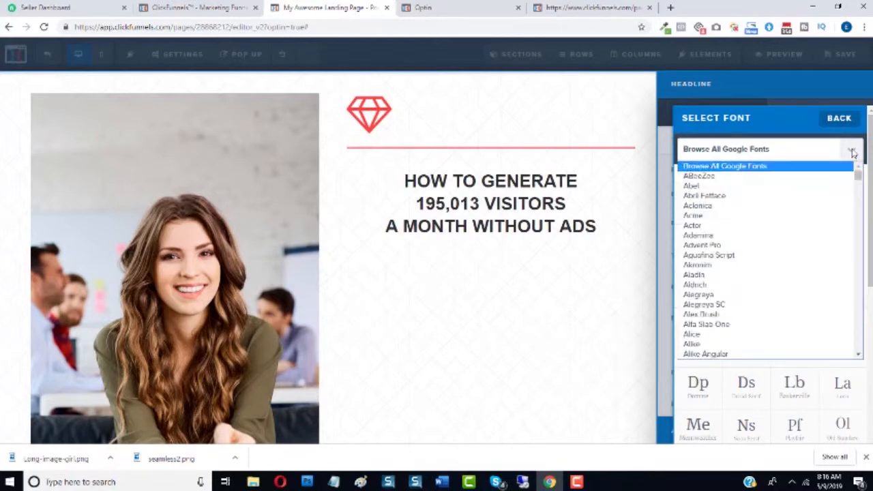
text(mon)
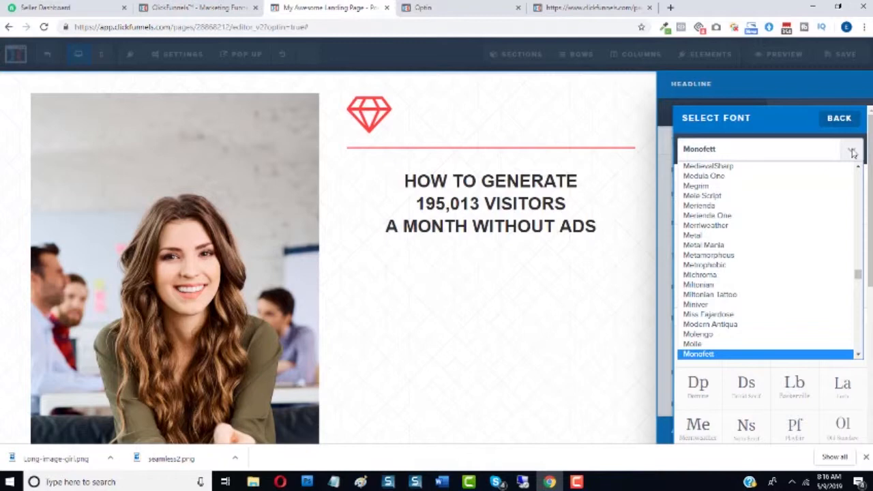
key(Down)
key(Down)
key(Down)
key(Down)
key(Down)
key(Down)
key(Up)
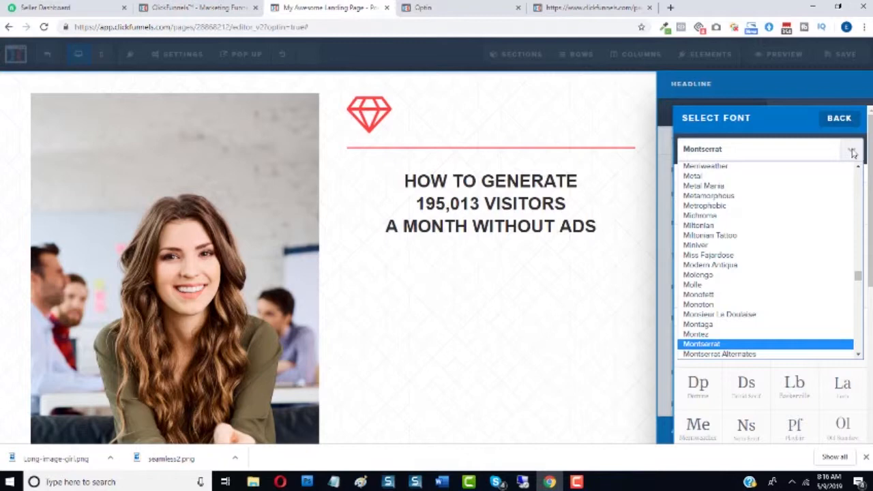
key(Return)
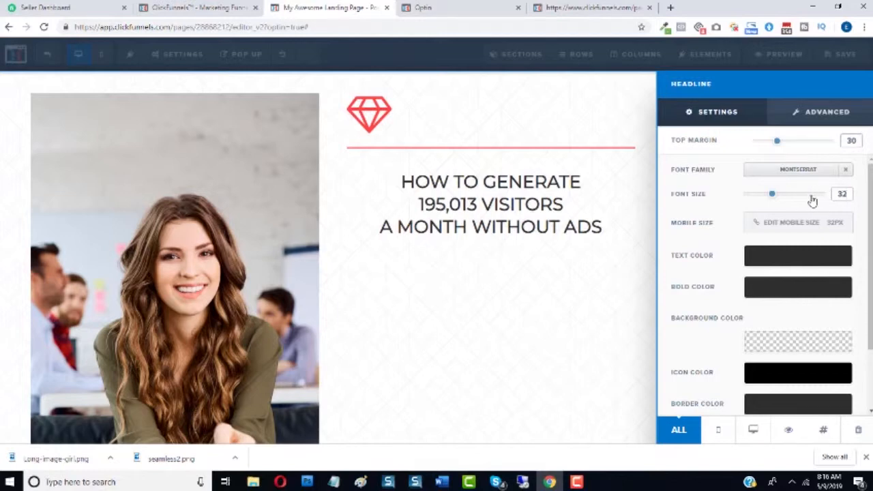
Set the headline's font size to 60 and dismiss the Font Picker result on the live Optin page
drag(773, 198, 810, 198)
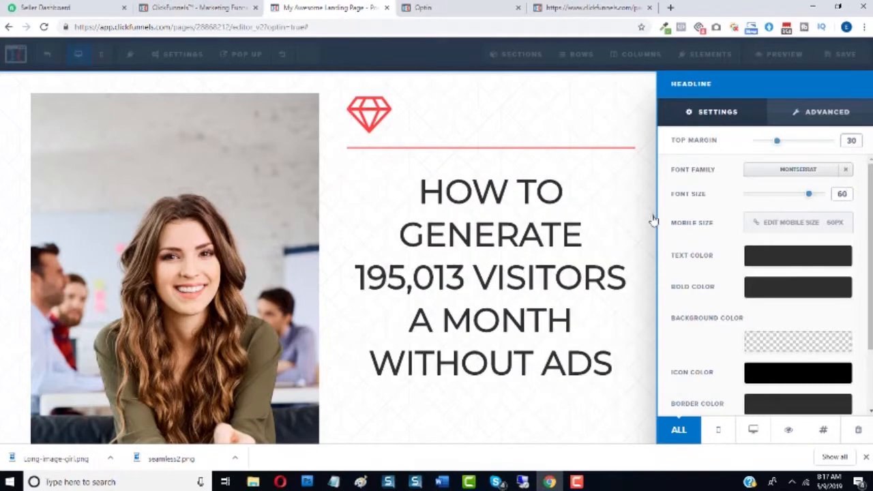
click(468, 5)
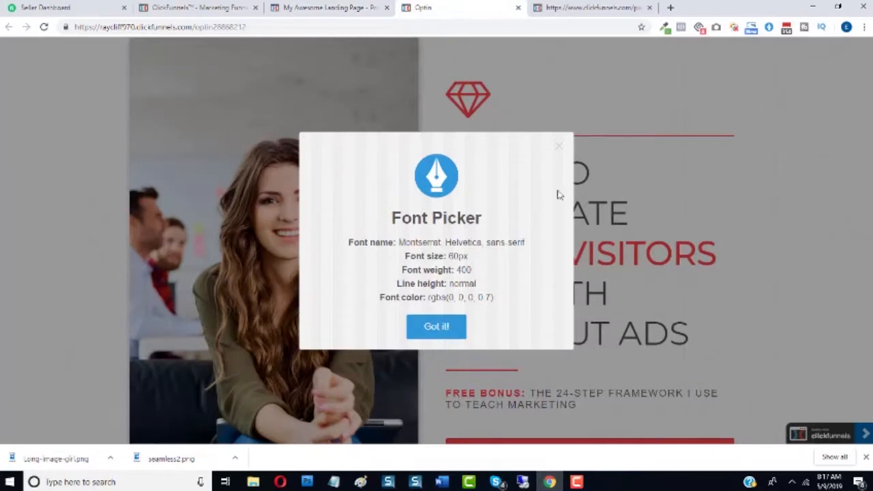
click(559, 149)
click(337, 9)
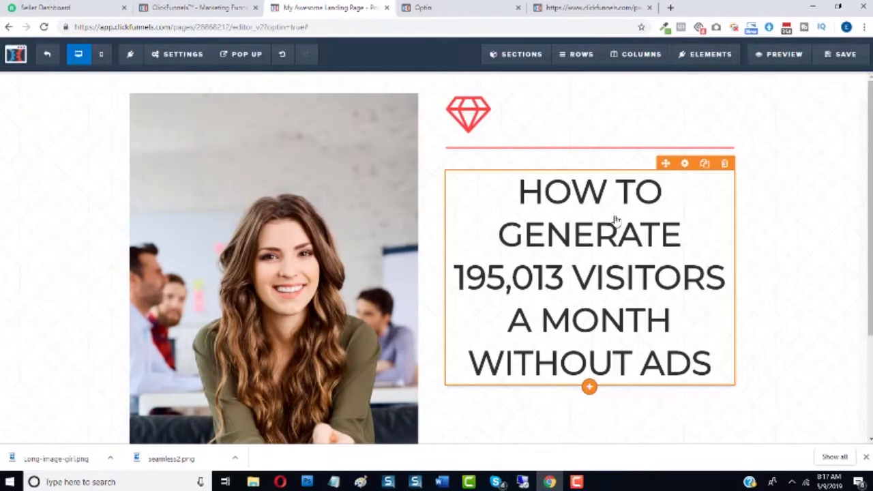
Left-align the headline text in the page editor
double_click(615, 220)
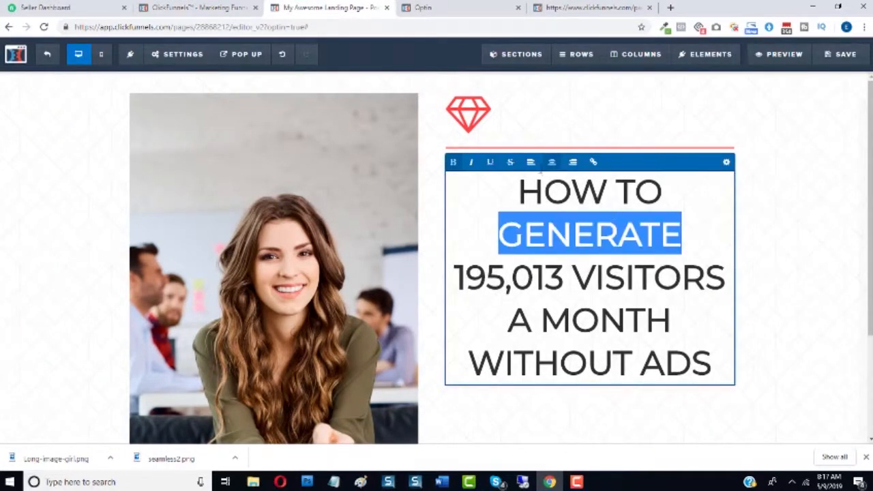
drag(533, 162, 532, 168)
click(531, 165)
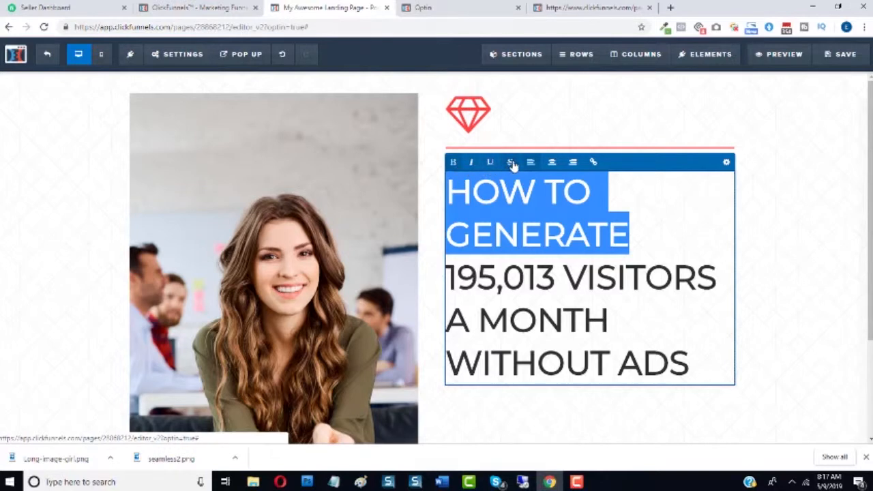
click(814, 331)
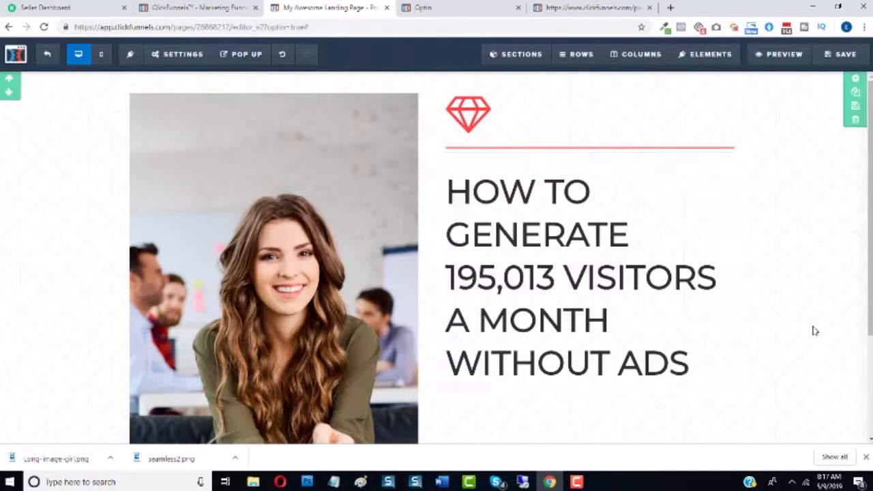
Check the headline's weight on the live Optin page and remove bold from the entire headline in the editor
click(429, 7)
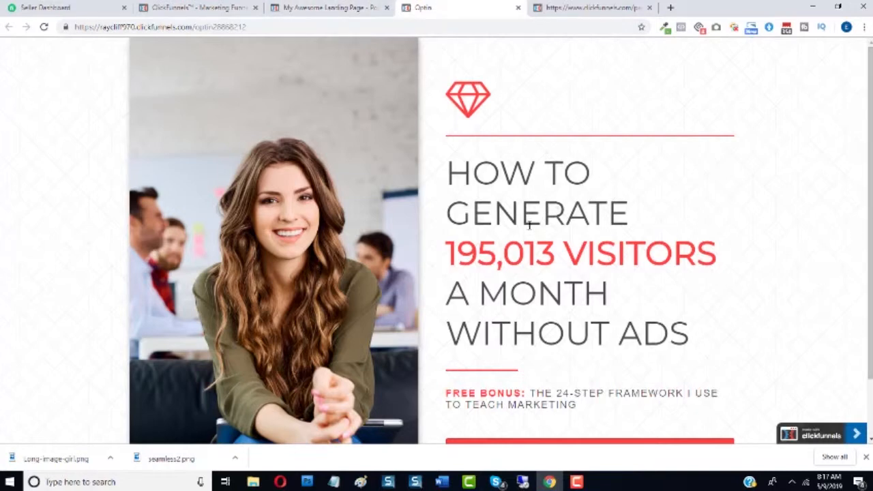
click(389, 28)
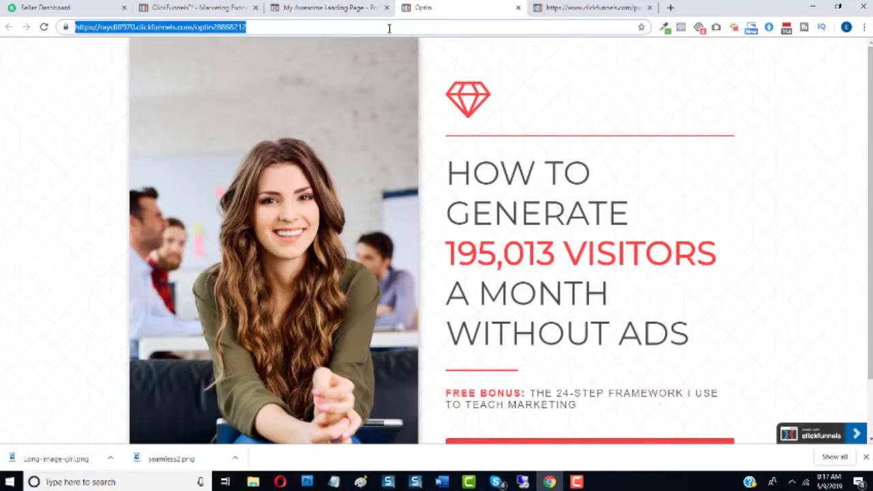
click(358, 7)
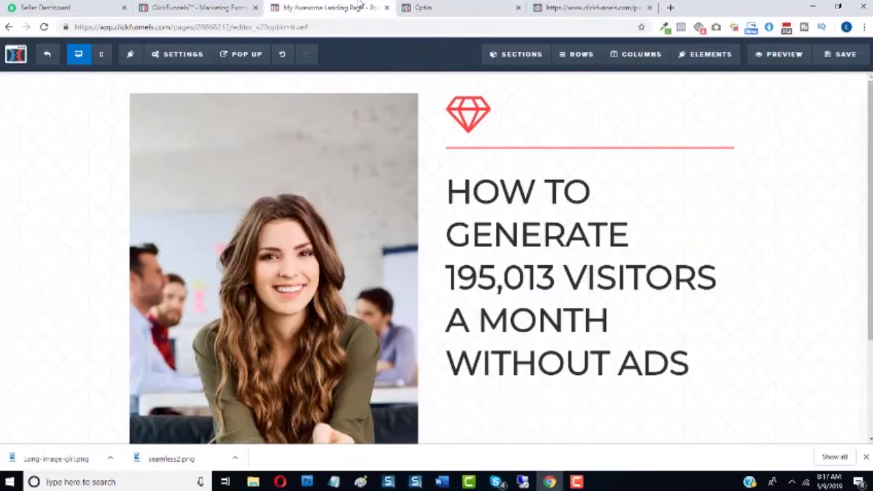
double_click(545, 239)
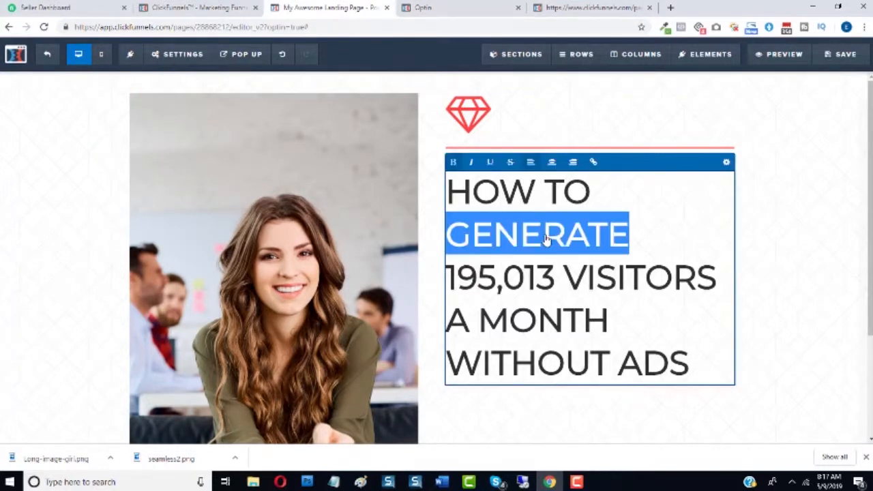
triple_click(546, 239)
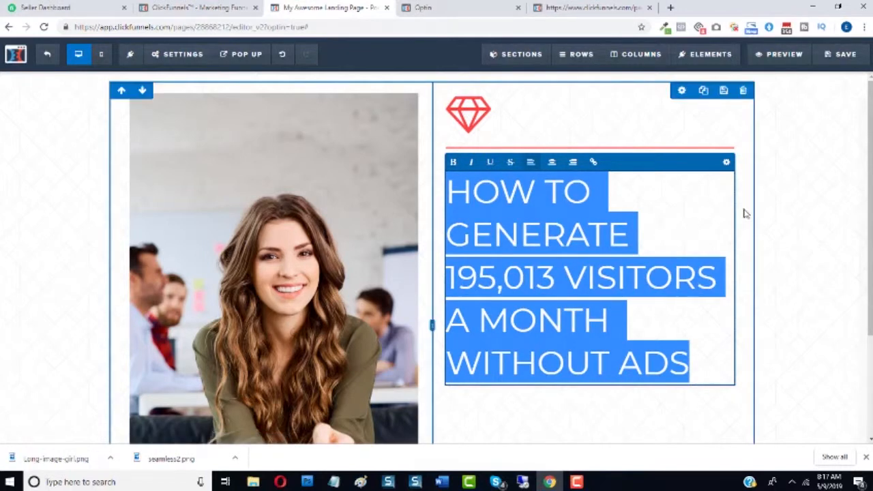
click(782, 221)
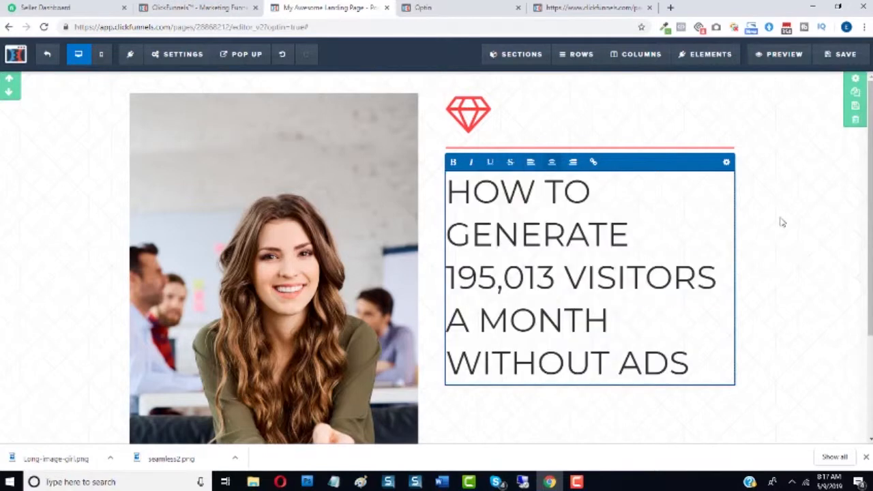
Make only the words "195,013 VISITORS" bold in the headline
drag(672, 268, 675, 273)
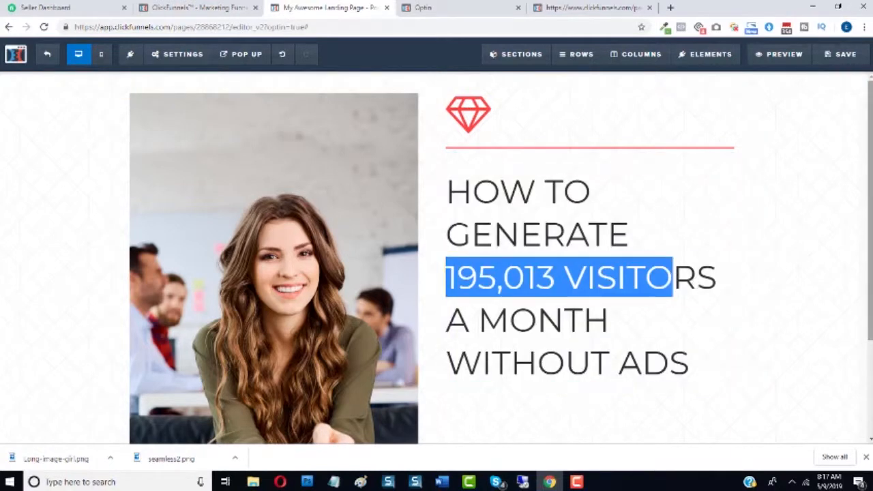
click(700, 280)
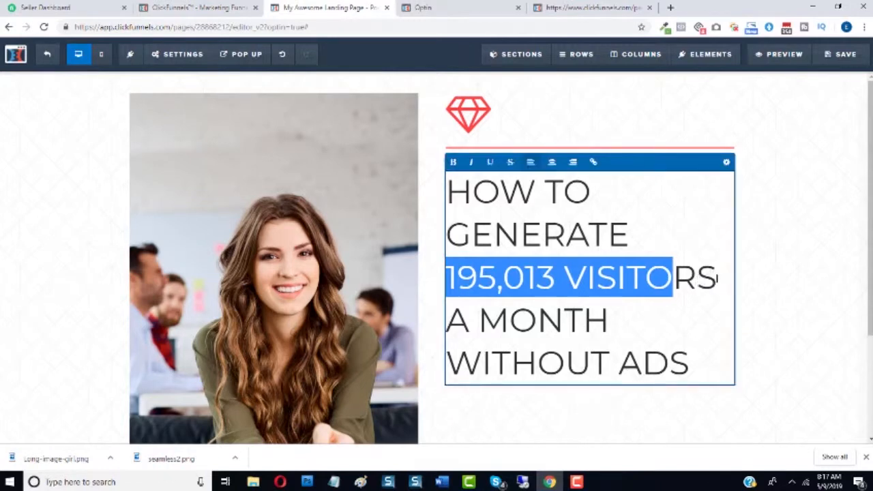
click(716, 278)
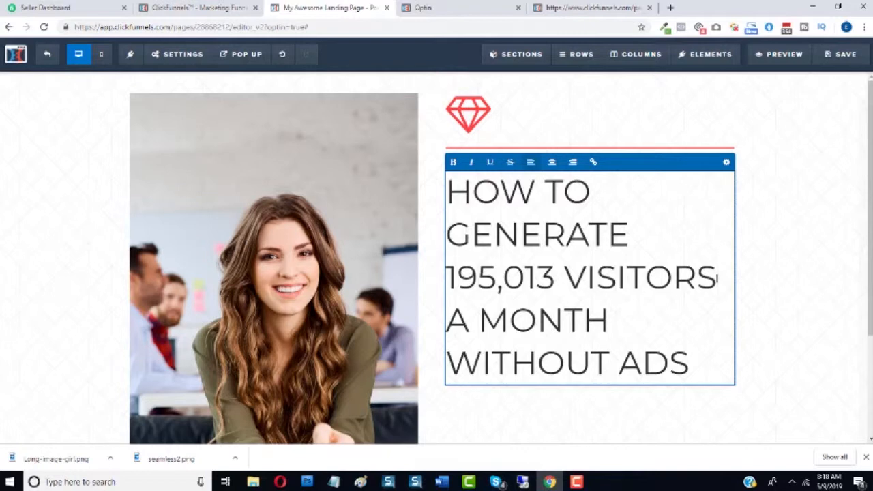
key(shift+Left)
key(shift+Left)
key(shift+Left)
key(shift+Left)
key(shift+Left)
key(shift+Left)
key(shift+Left)
key(shift+Left)
key(shift+Left)
key(shift+Left)
key(shift+Left)
key(shift+Left)
key(shift+Left)
key(shift+Left)
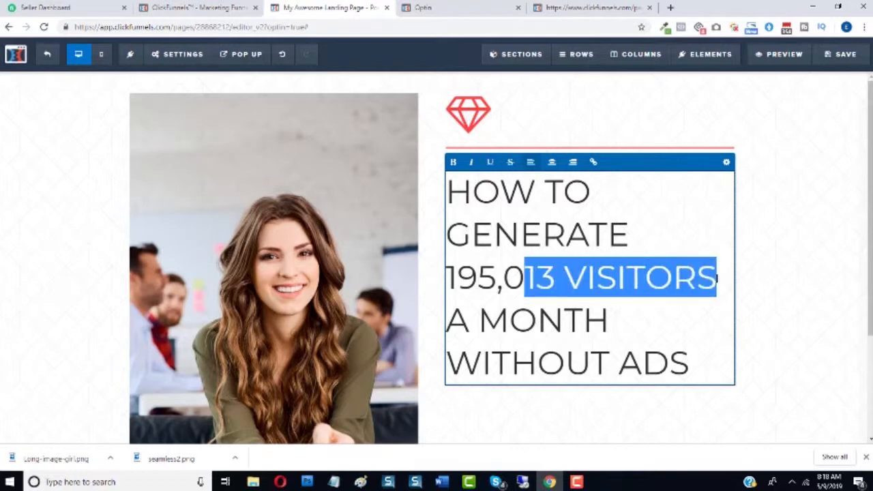
key(shift+Left)
key(shift+Left)
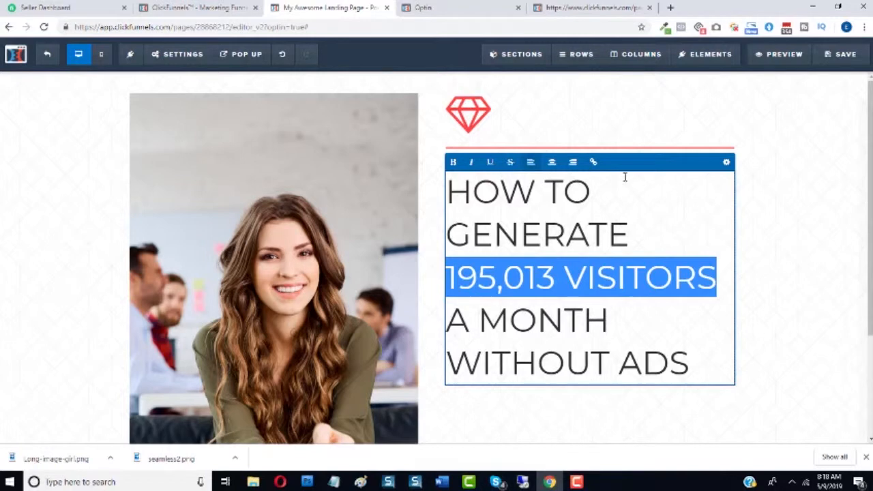
click(454, 162)
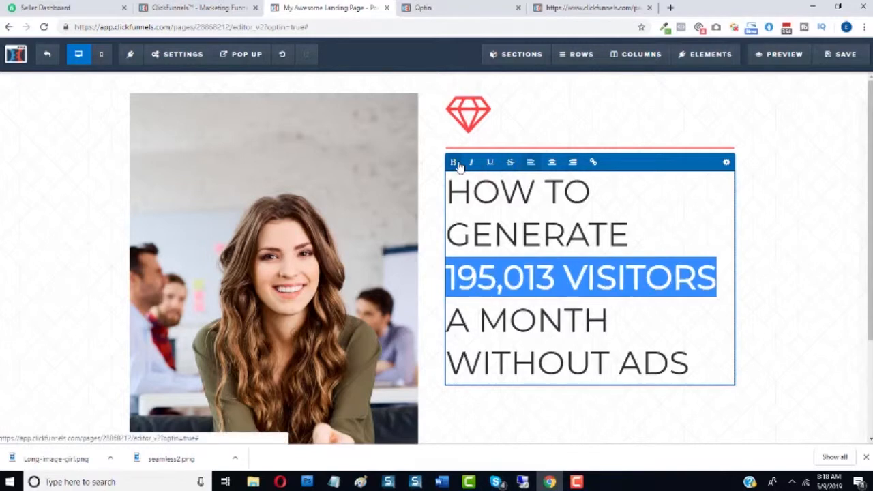
click(674, 202)
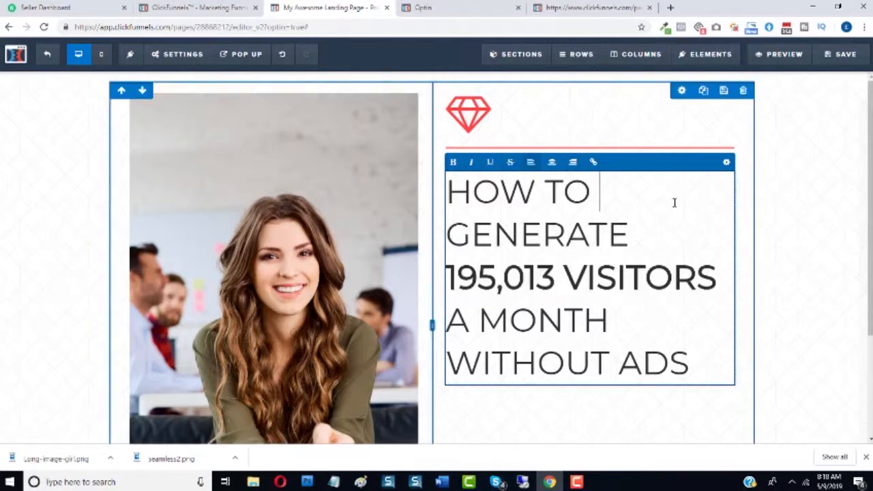
Set the headline's bold color to the recently used red, rgba(255, 0, 0, 0.73)
click(728, 163)
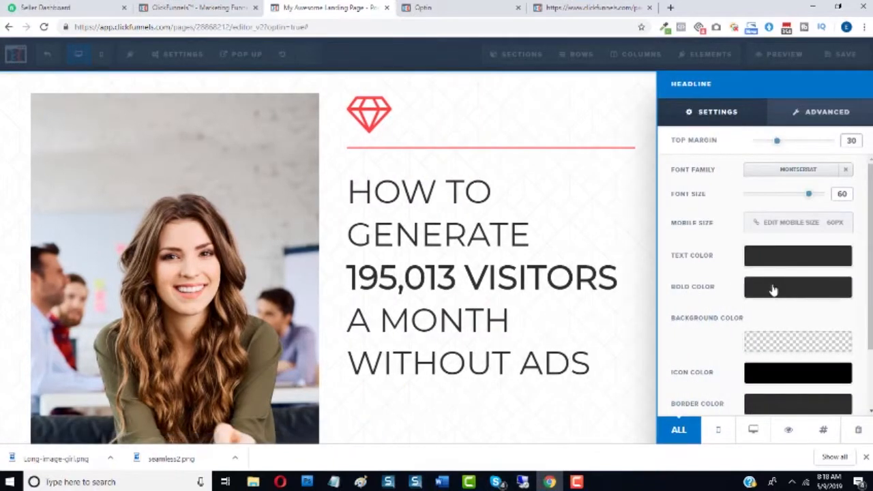
click(772, 290)
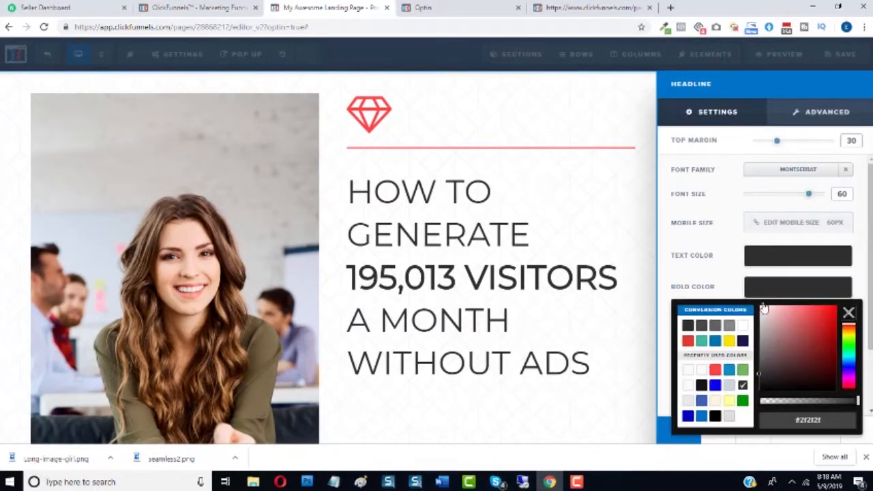
click(714, 370)
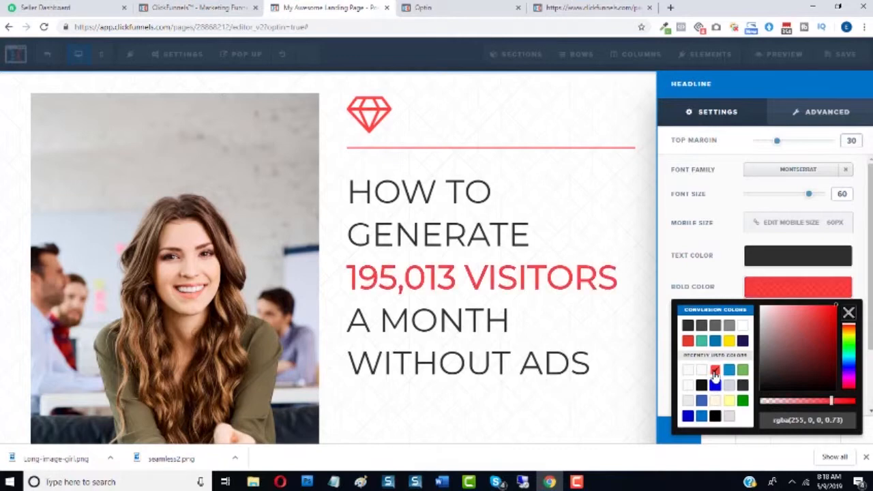
click(710, 256)
Set the headline's text color to the gray #606060, after trying the lighter gray #888888
click(775, 261)
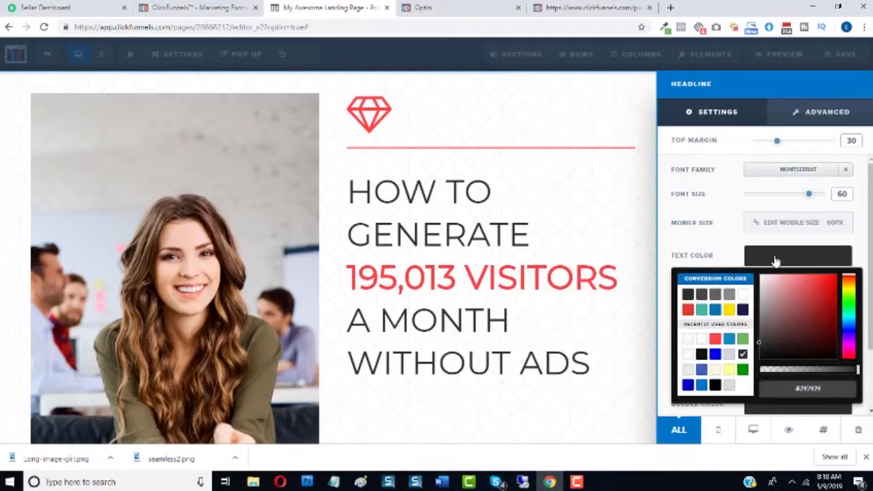
click(729, 295)
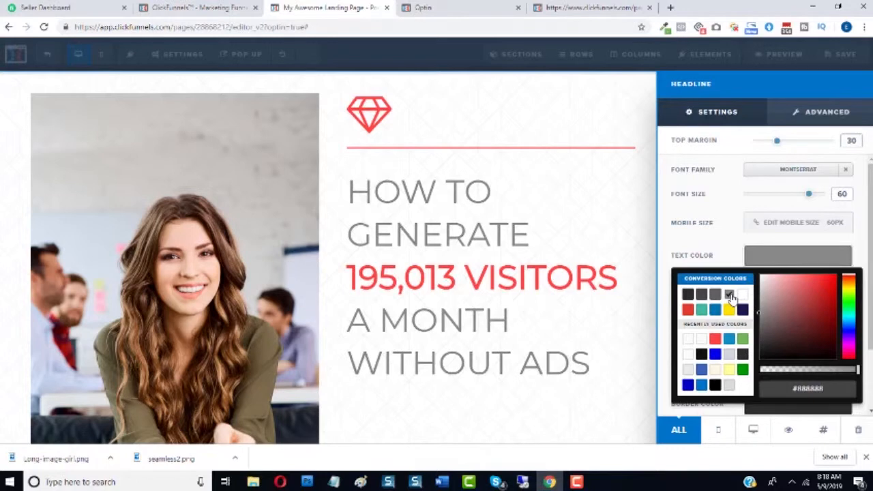
click(715, 295)
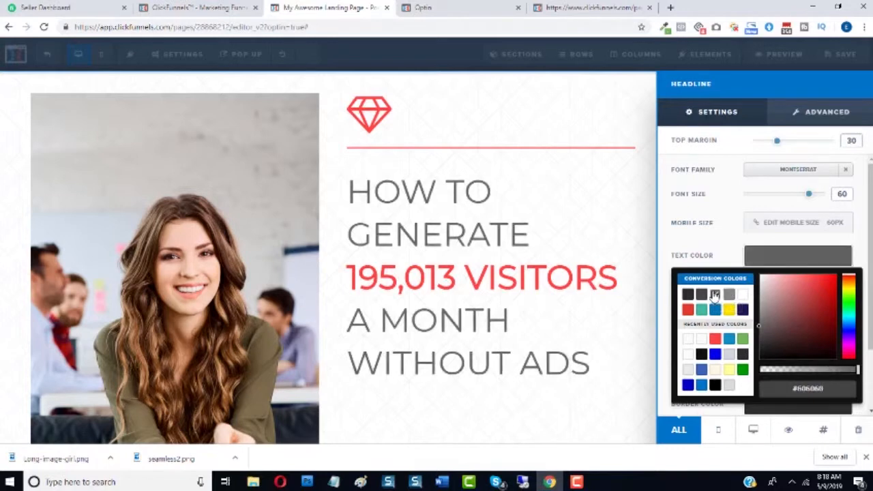
click(579, 173)
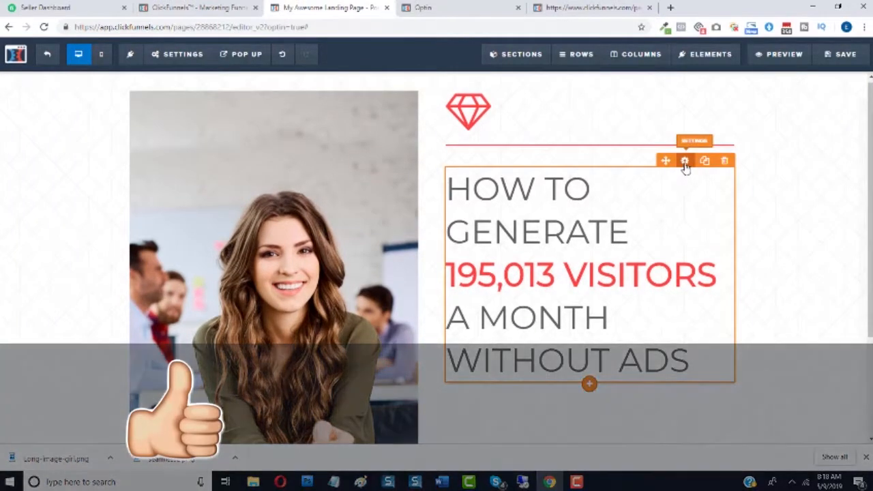
Reduce the headline's top margin slightly to bring it closer to the divider, and compare the spacing with the live Optin page
click(685, 162)
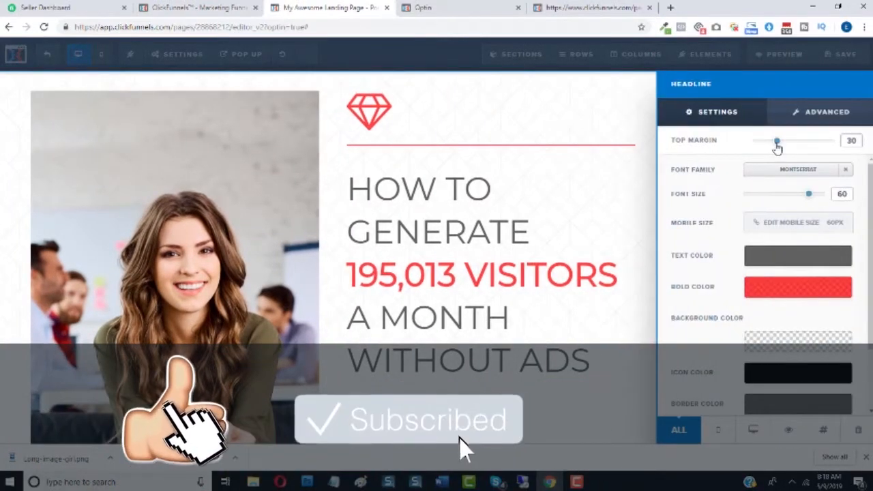
drag(777, 142, 767, 148)
click(578, 232)
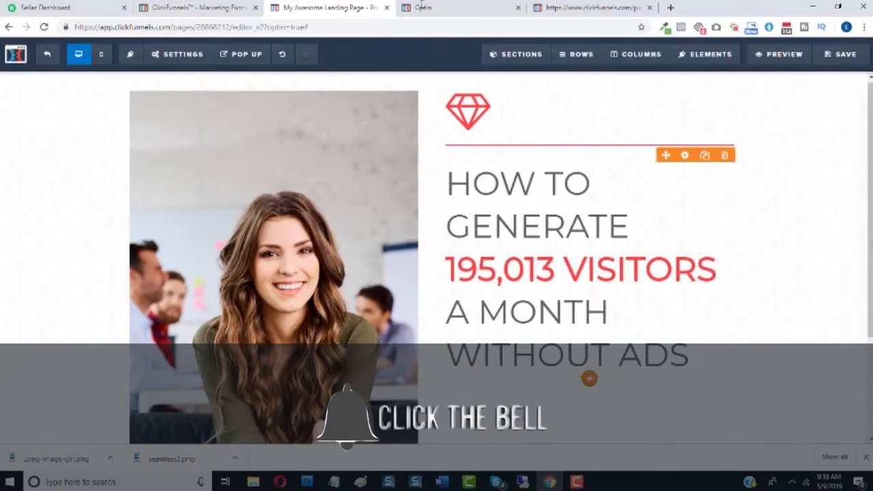
click(461, 6)
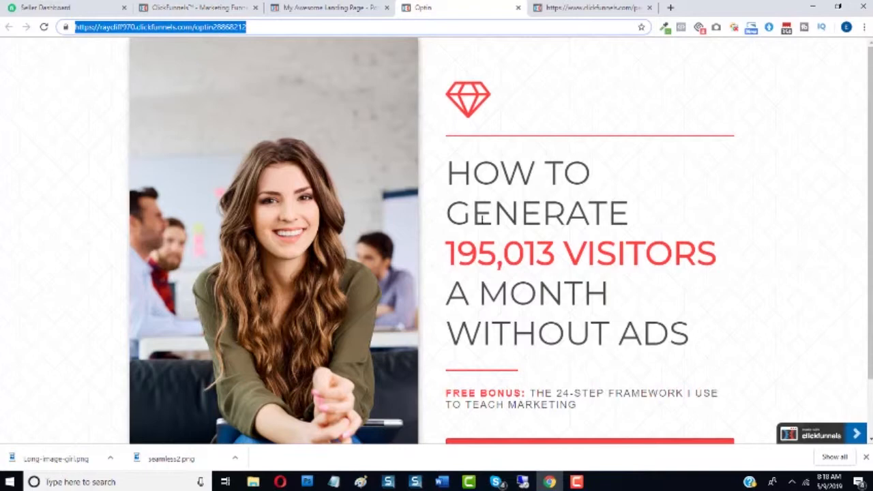
click(341, 7)
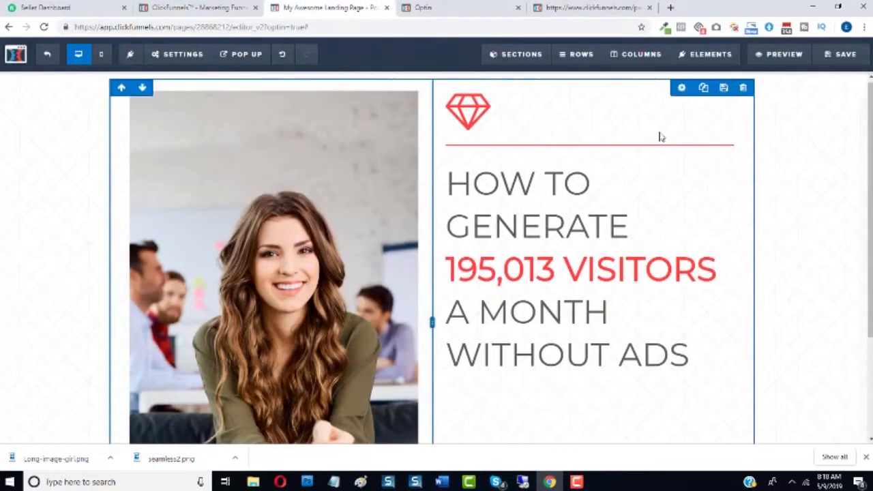
Clone the red divider above the headline and move the copy directly below the headline
mouse_move(680, 146)
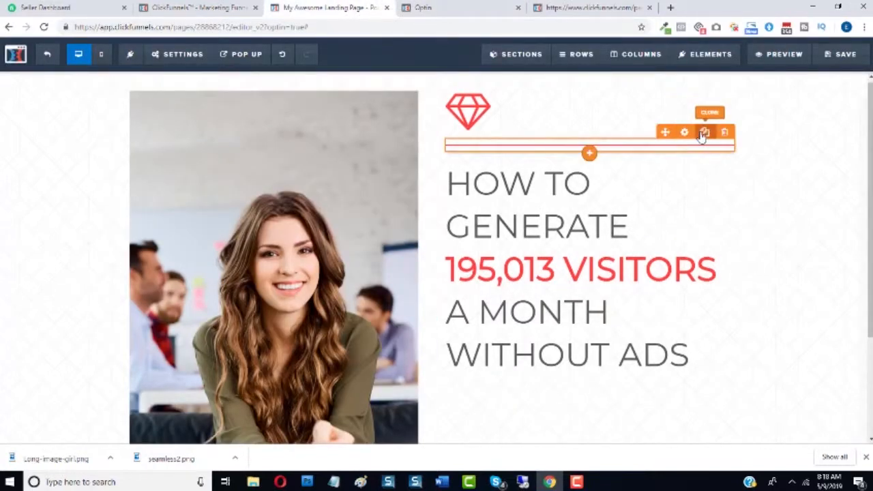
click(703, 133)
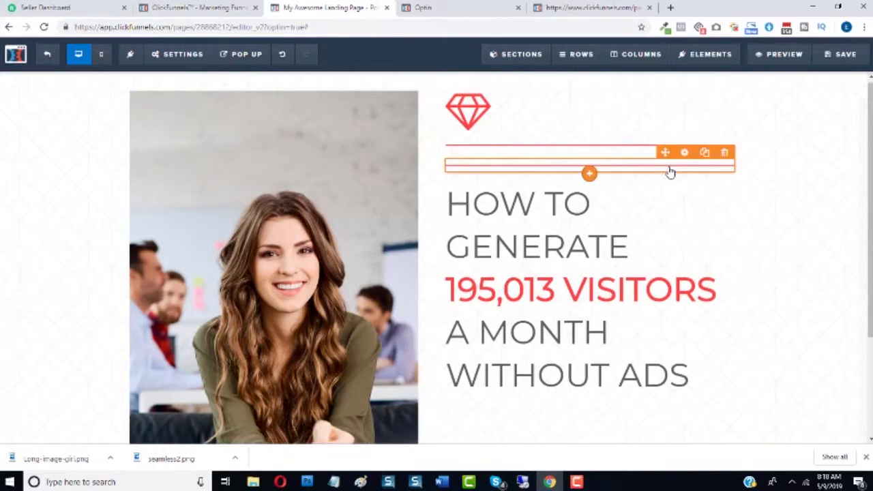
drag(575, 358, 565, 384)
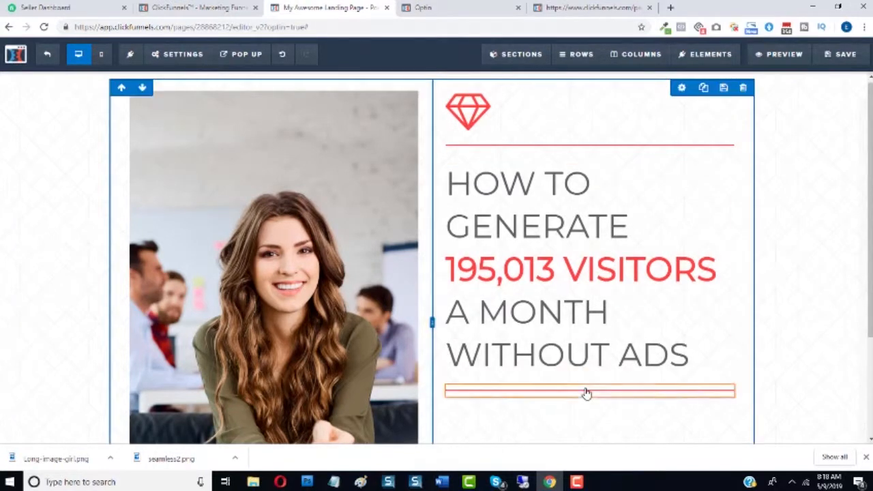
Shorten the red divider below the headline to a width of 30 Percent, after trying 40 Percent
click(564, 395)
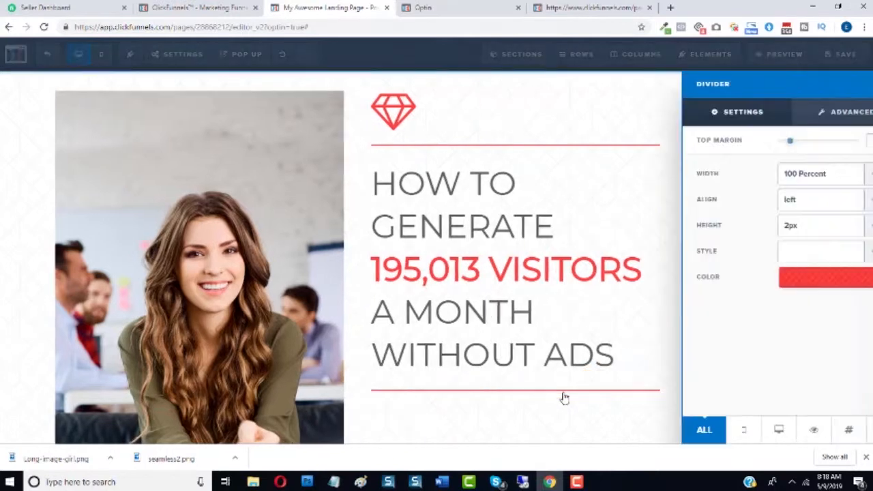
click(779, 179)
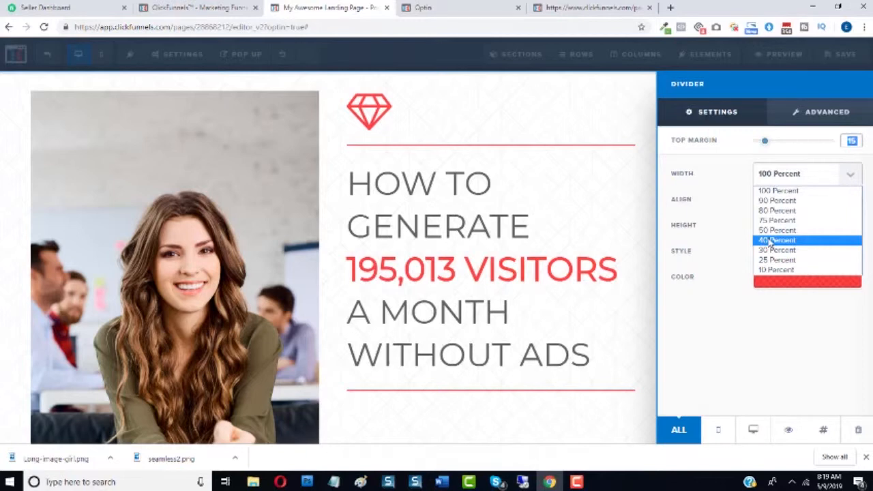
click(772, 240)
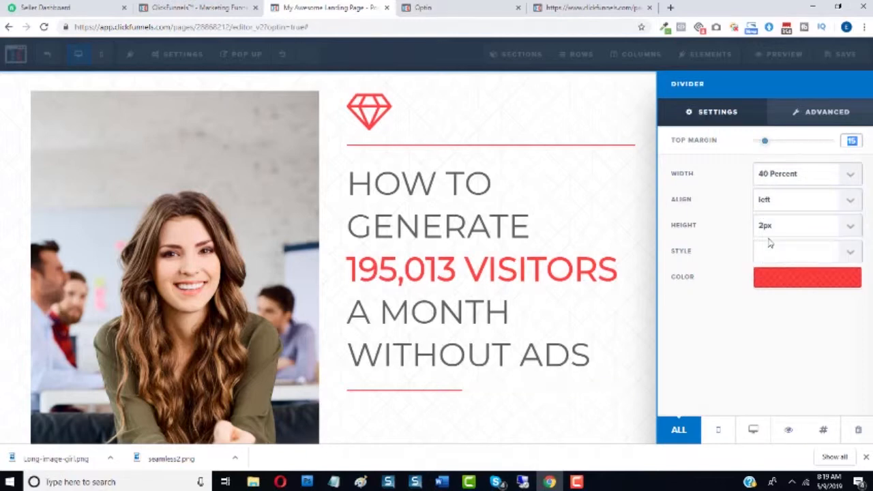
click(772, 179)
click(772, 250)
click(574, 393)
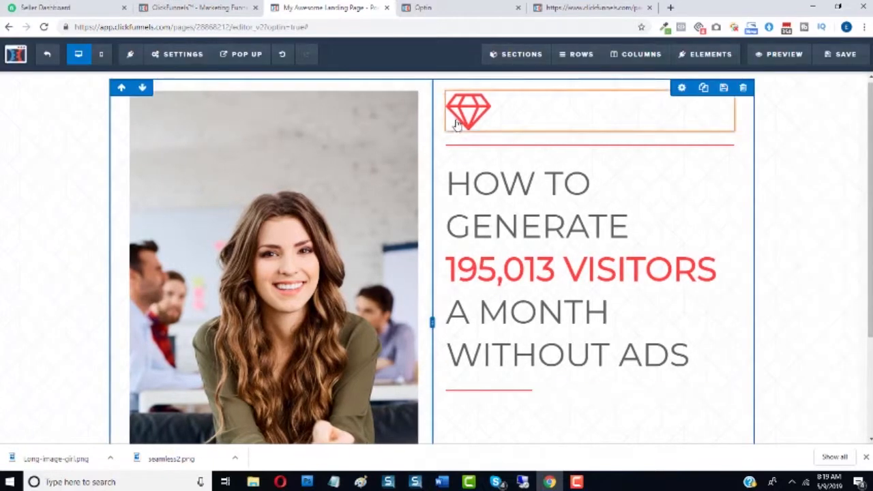
Copy the text "FREE BONUS: THE 24-STEP FRAMEWORK I USE TO TEACH MARKETING" from the live Optin page
click(462, 7)
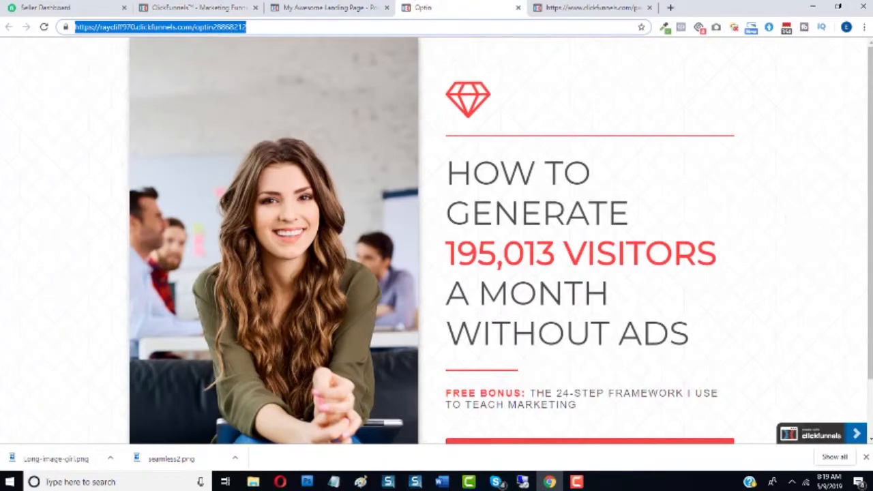
drag(871, 289, 872, 333)
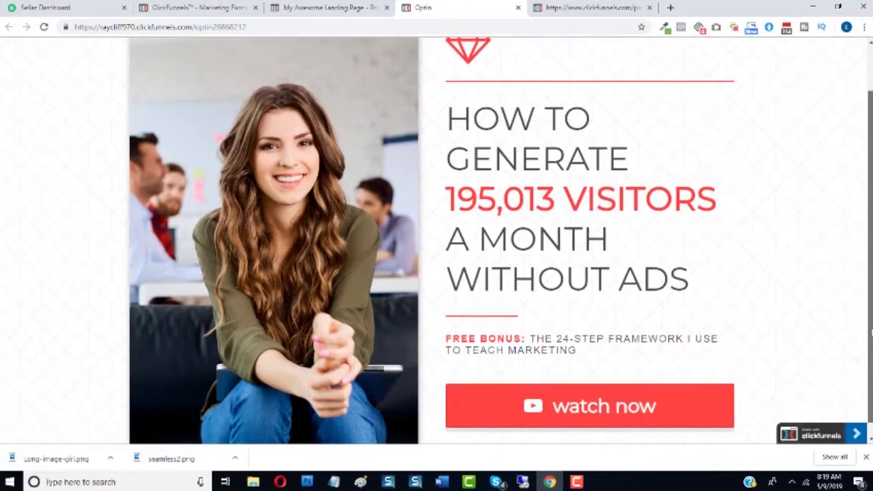
drag(535, 339, 554, 350)
click(574, 355)
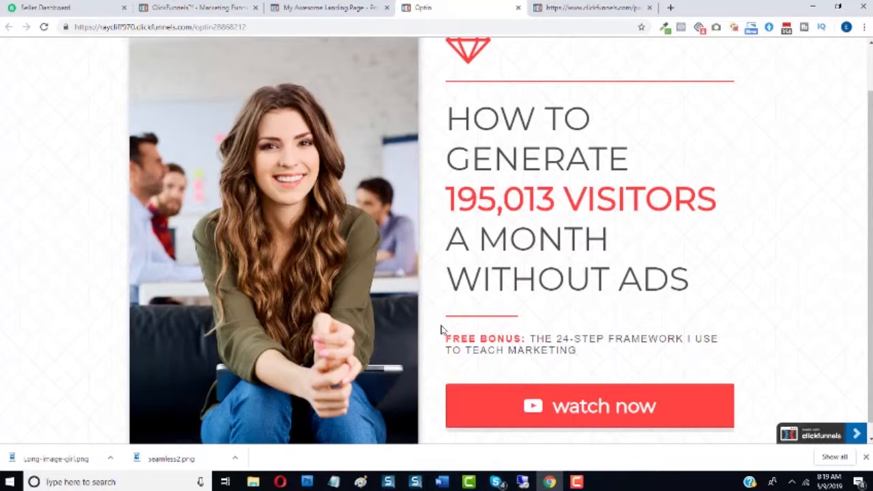
drag(440, 334, 590, 358)
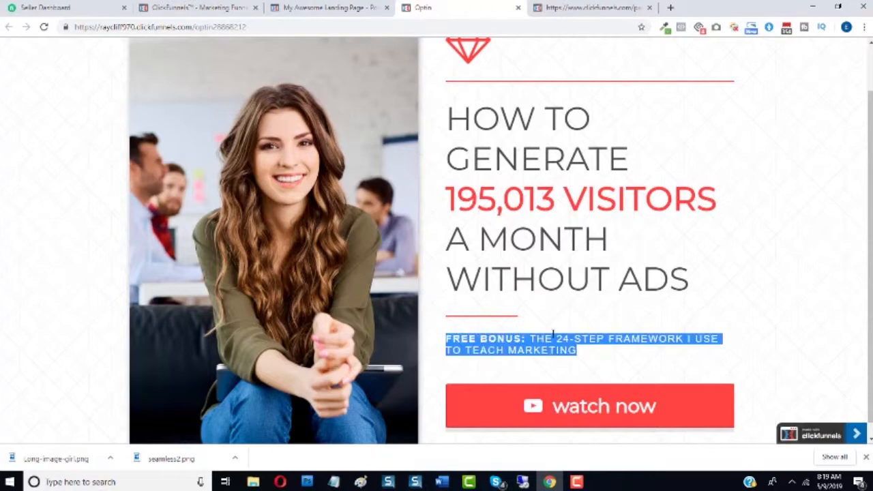
right_click(553, 334)
click(565, 347)
Return to the page editor and add a sub-headline element directly below the short red divider
click(328, 7)
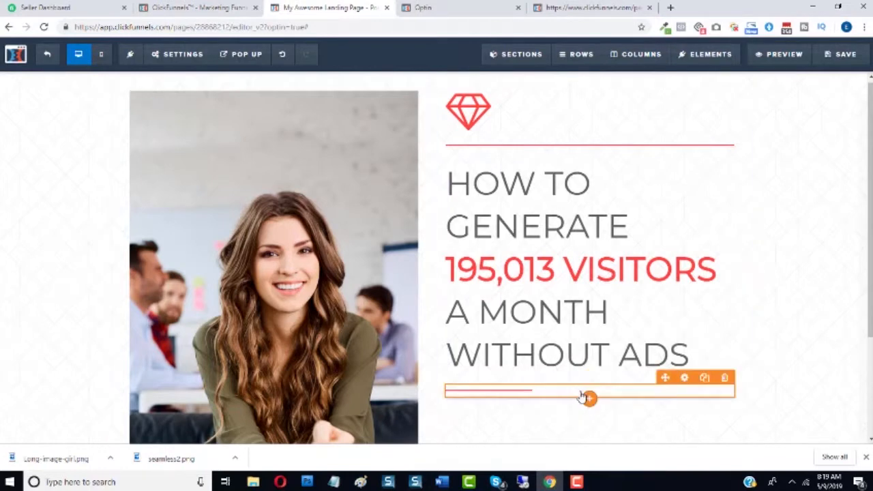
click(590, 400)
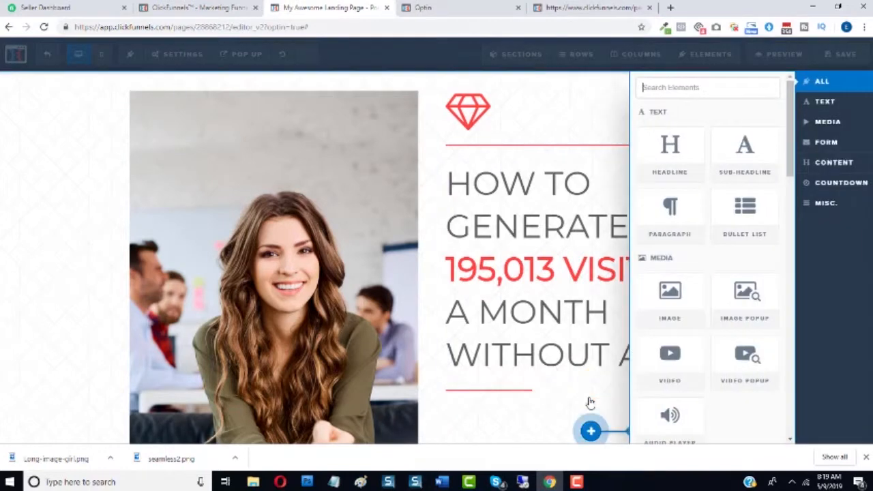
click(729, 171)
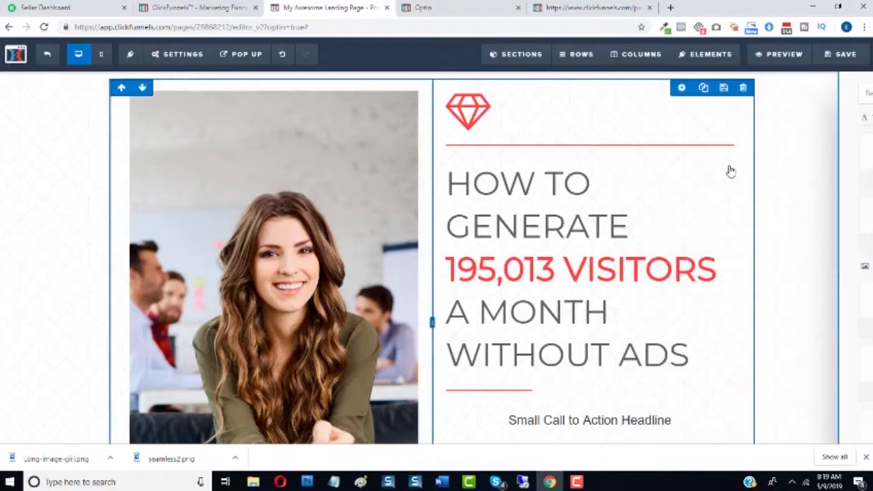
Replace the sub-headline's placeholder text with the copied FREE BONUS line and align it left
click(544, 422)
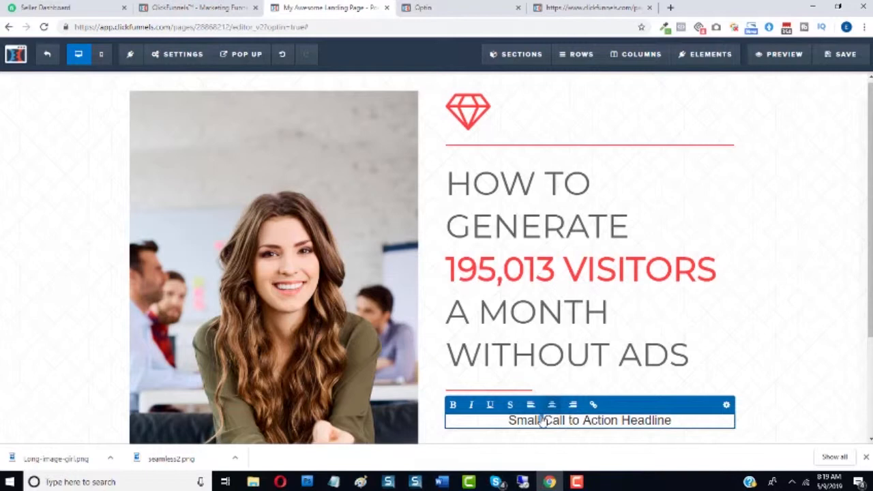
key(ctrl+a)
key(ctrl+v)
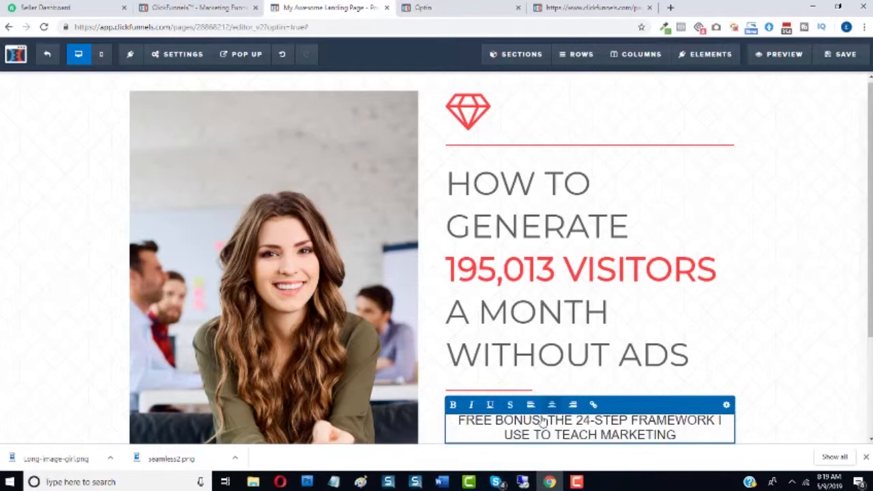
click(531, 405)
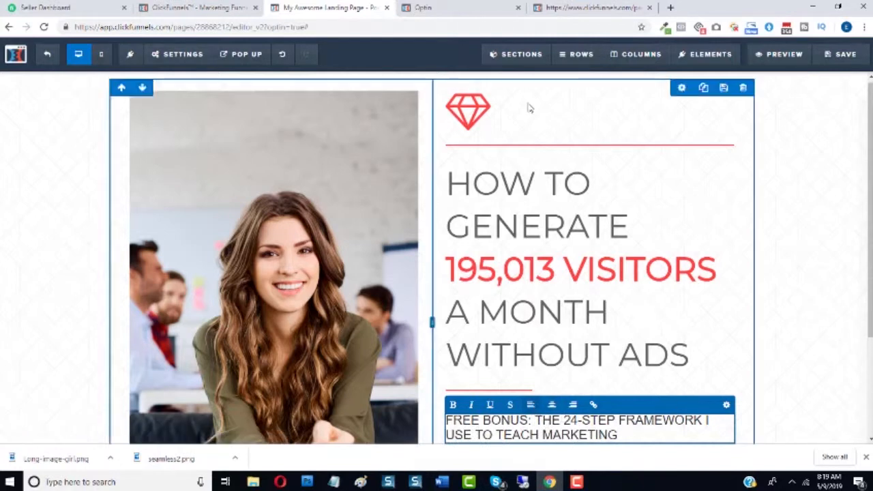
Check the font details of the FREE BONUS text on the live Optin page with Font Picker
click(443, 4)
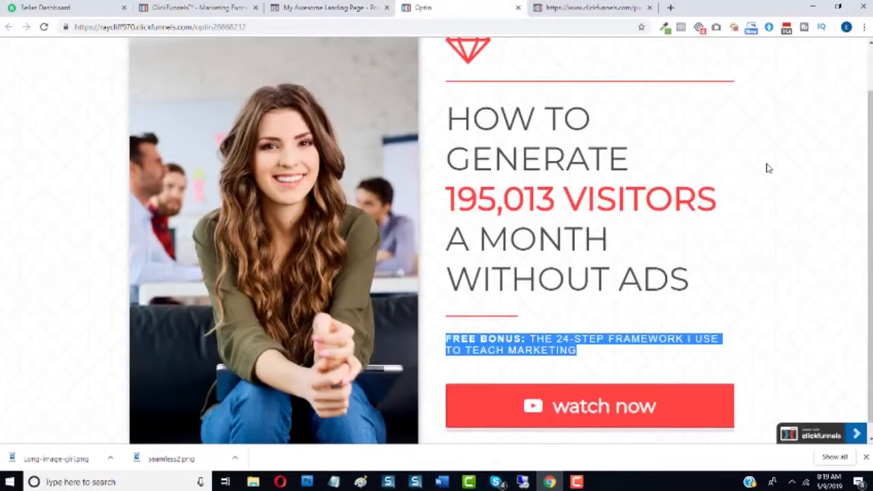
click(767, 28)
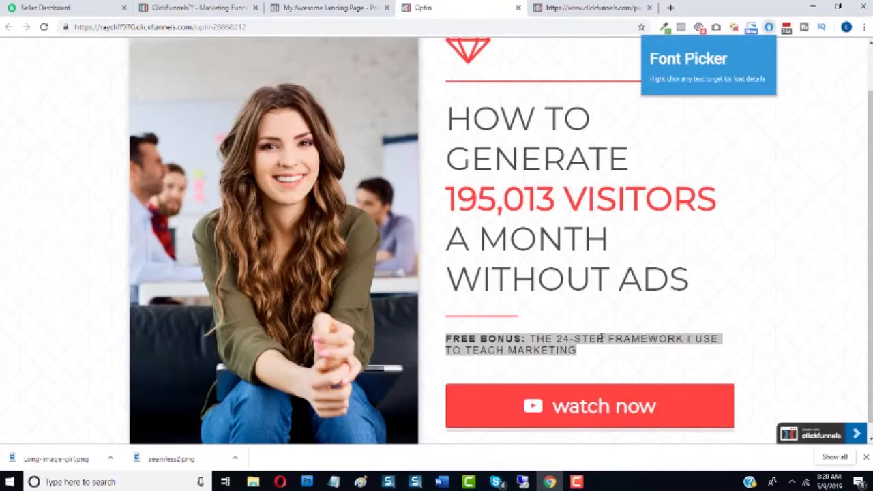
right_click(684, 339)
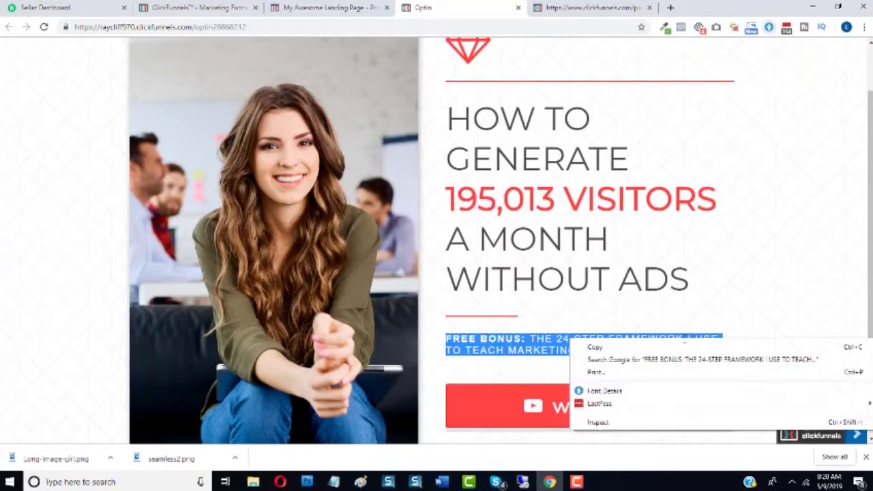
click(604, 391)
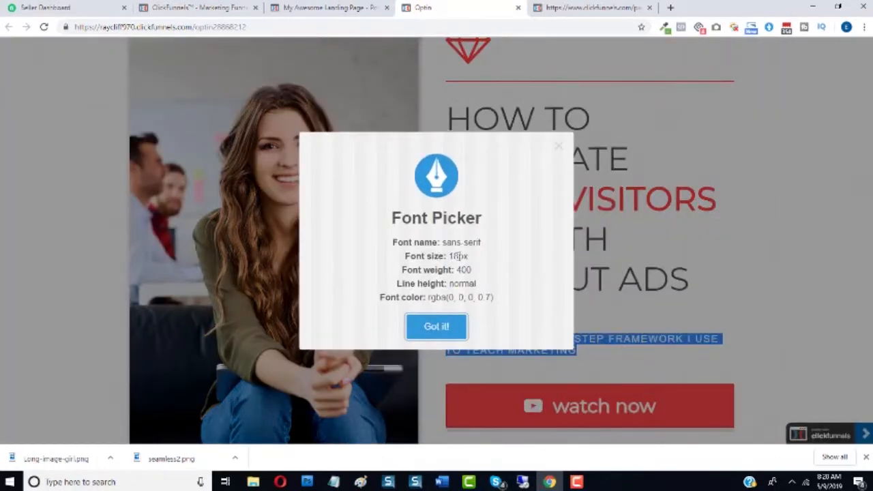
click(744, 251)
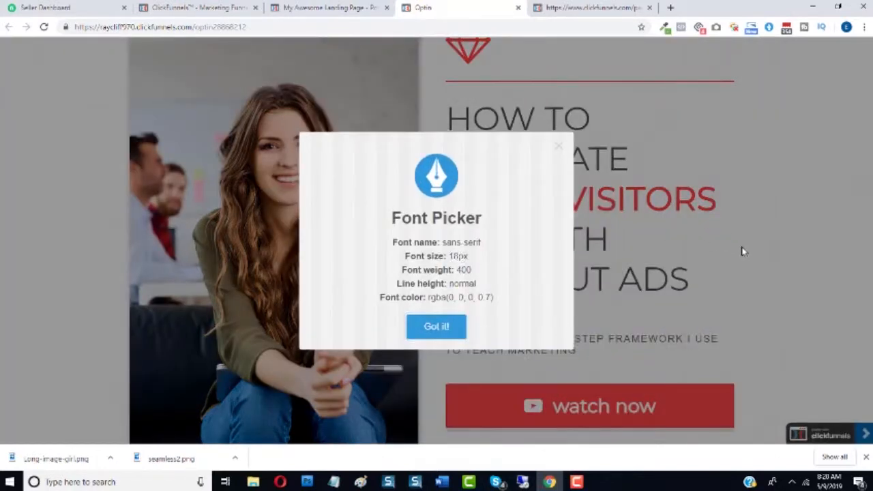
click(559, 146)
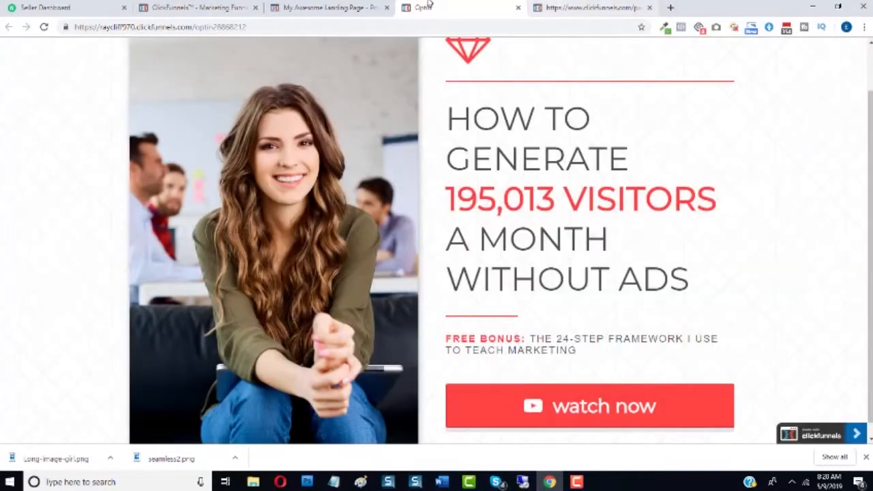
Set the font size of the new sub-headline in the page editor to 18
click(324, 7)
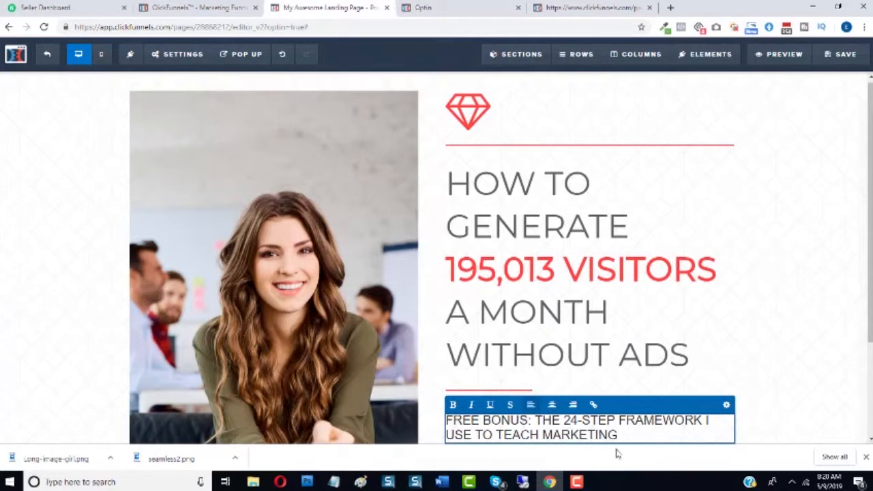
click(728, 407)
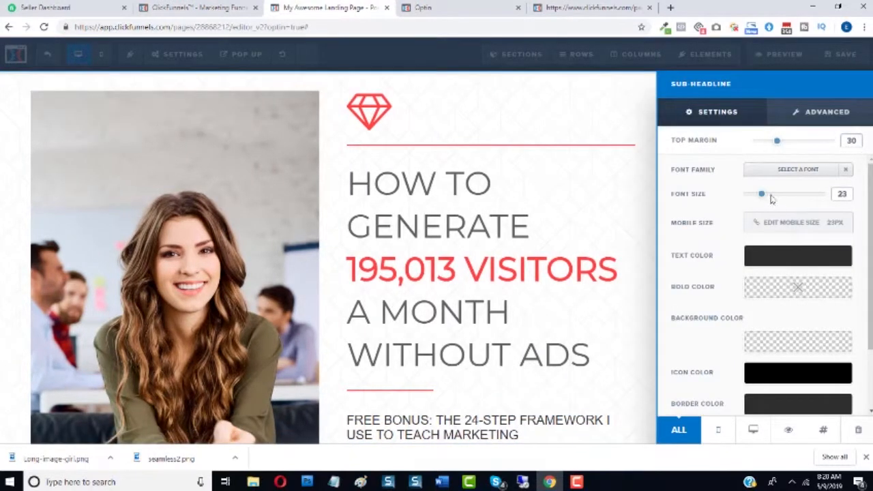
drag(763, 196, 755, 196)
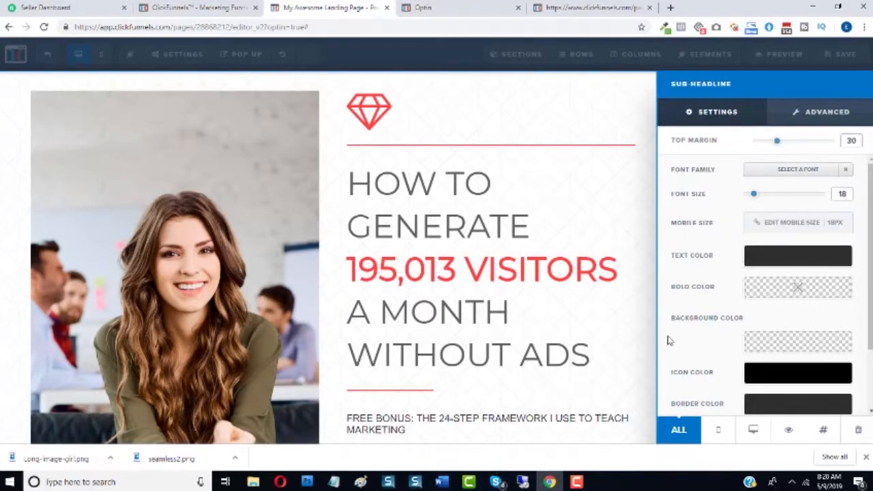
click(600, 406)
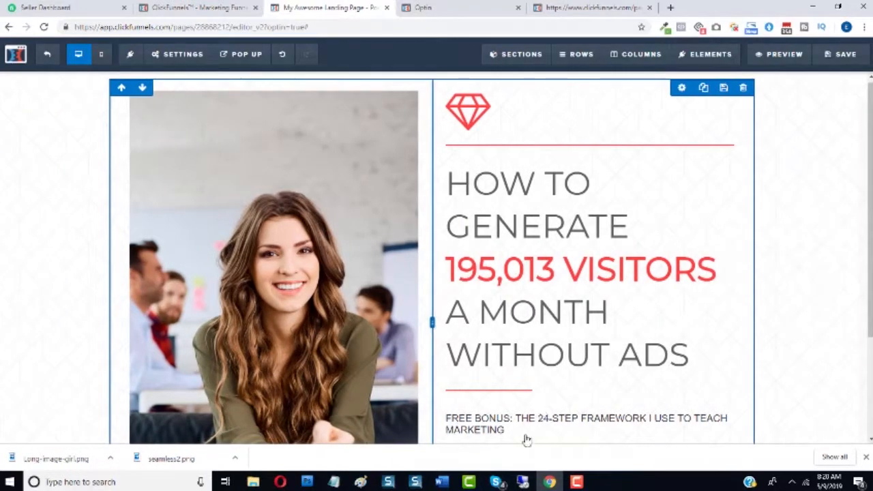
Make the words "FREE BONUS:" in the sub-headline bold
click(513, 426)
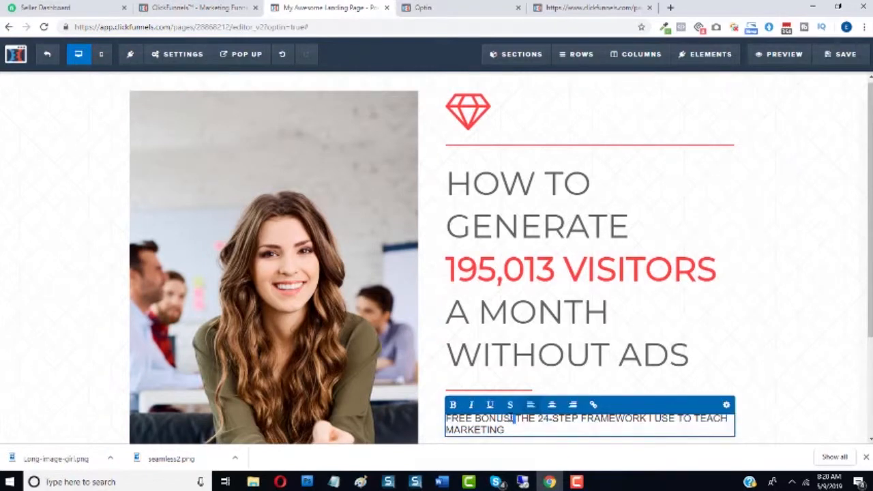
drag(513, 421, 466, 423)
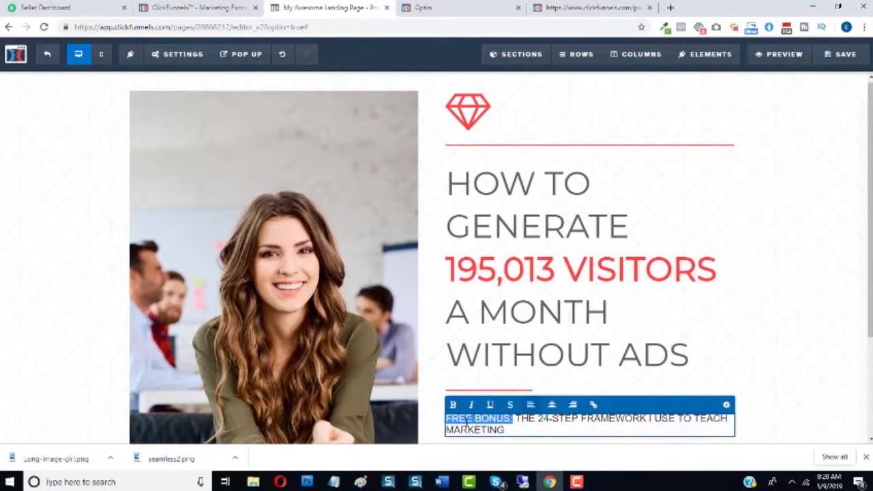
click(453, 404)
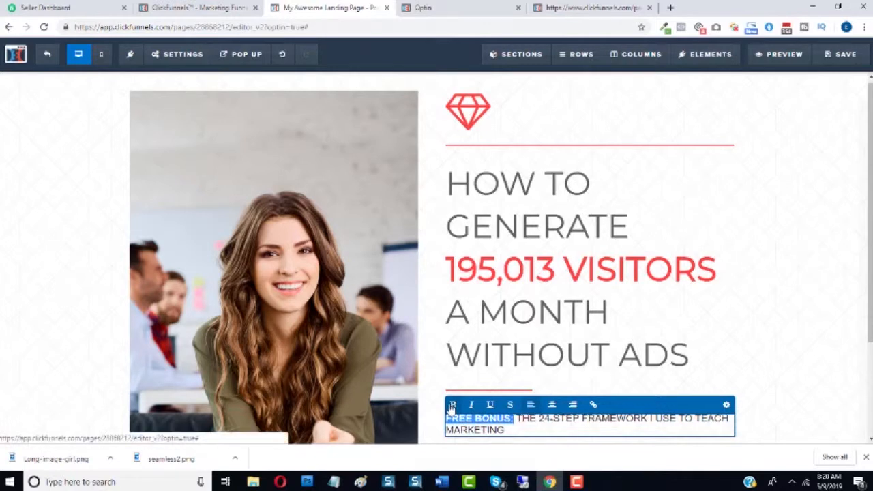
Set the bold text color of the FREE BONUS sub-headline to the recently used red, rgba(255, 0, 0, 0.73)
click(725, 407)
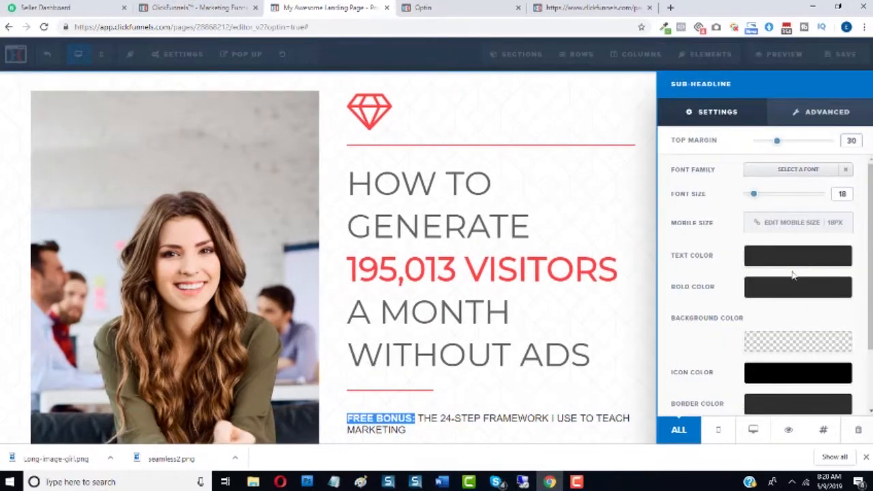
click(785, 287)
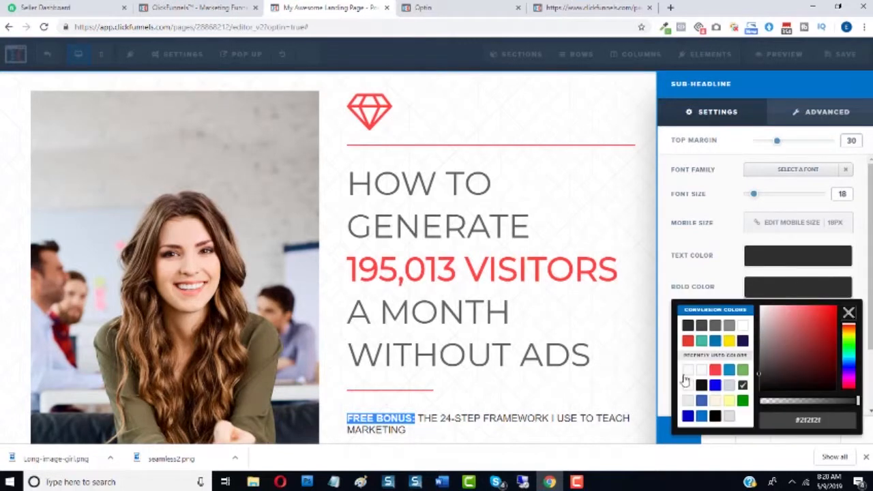
click(714, 371)
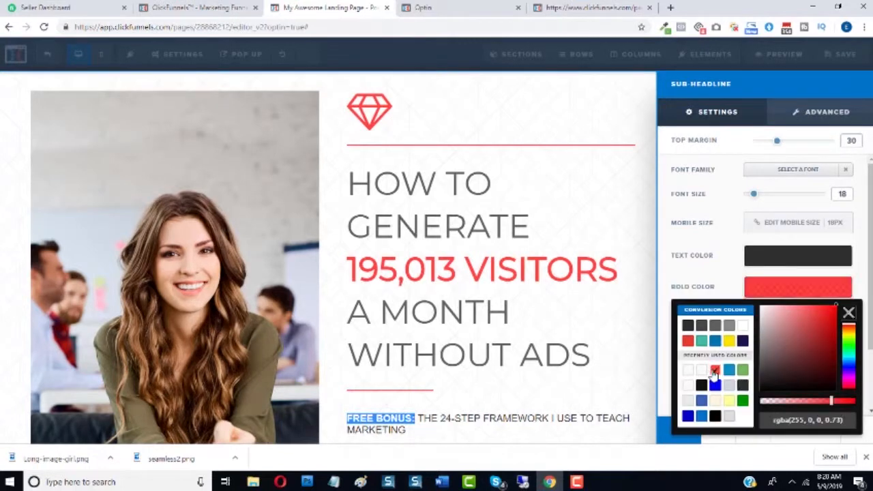
click(616, 364)
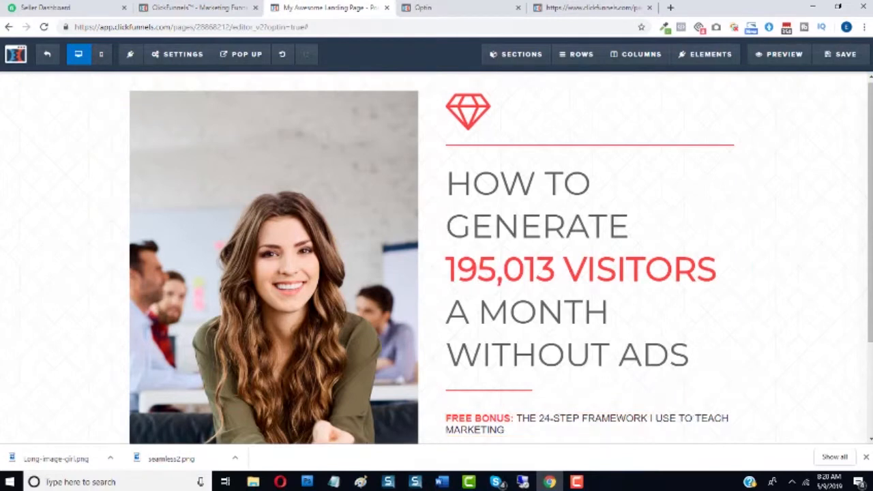
Reduce the top margin of the FREE BONUS sub-headline to 10
mouse_move(697, 415)
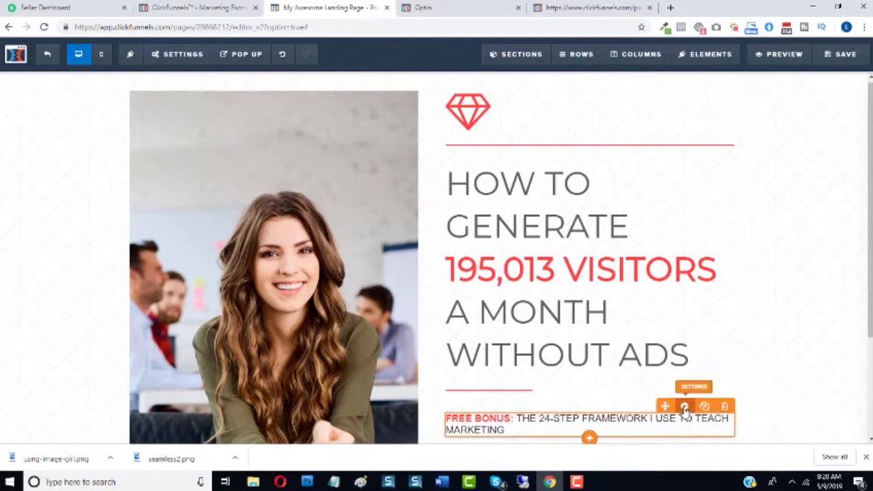
click(684, 408)
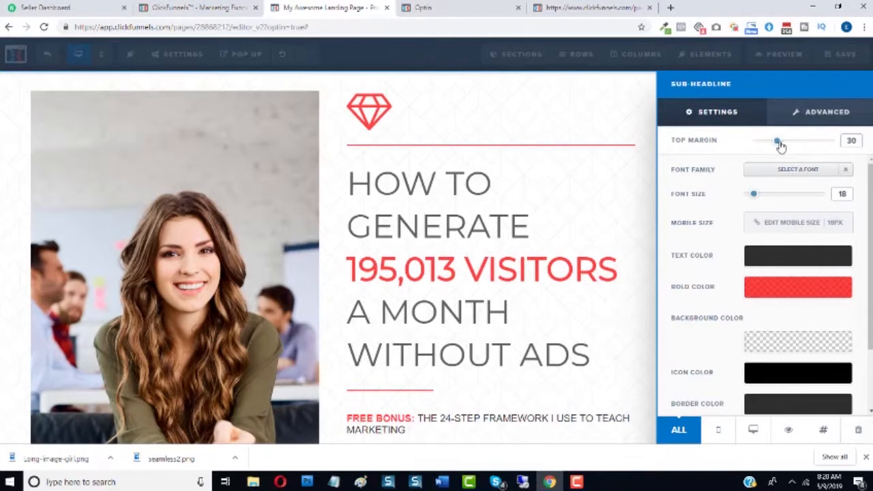
drag(780, 146, 760, 144)
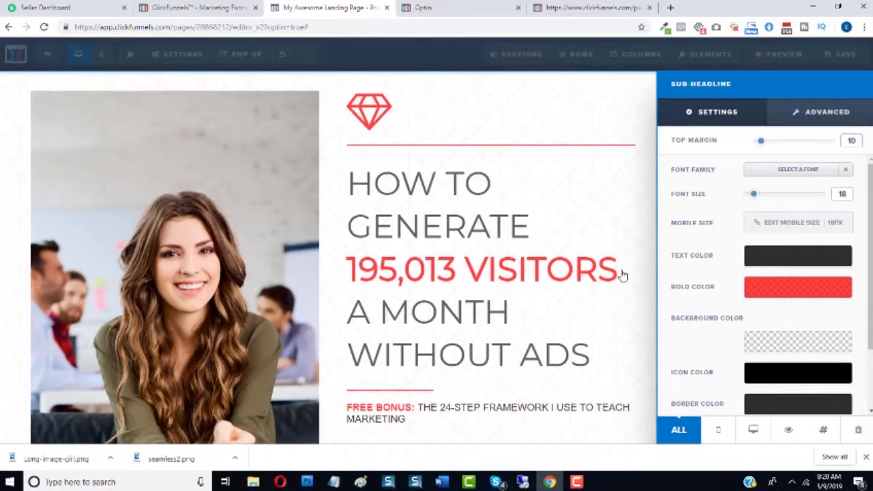
click(622, 276)
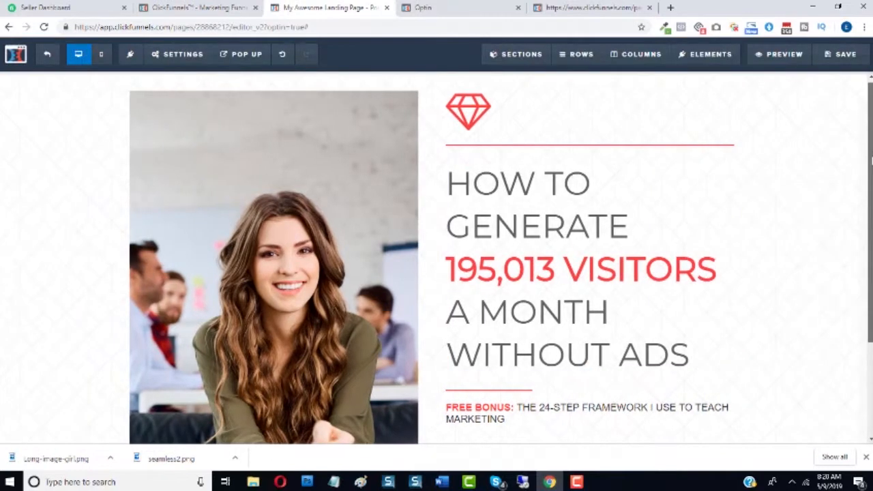
Check the finished Optin page for reference and add a button element directly below the FREE BONUS sub-headline
drag(870, 239, 870, 303)
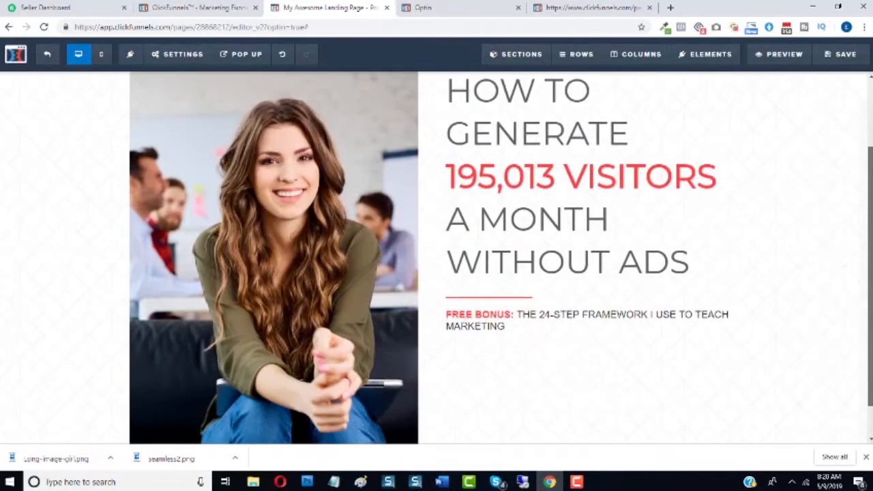
click(471, 6)
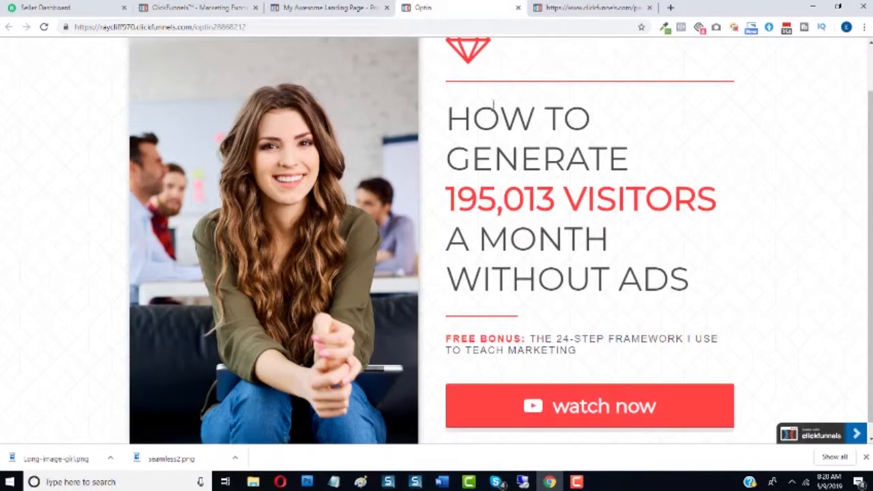
click(355, 7)
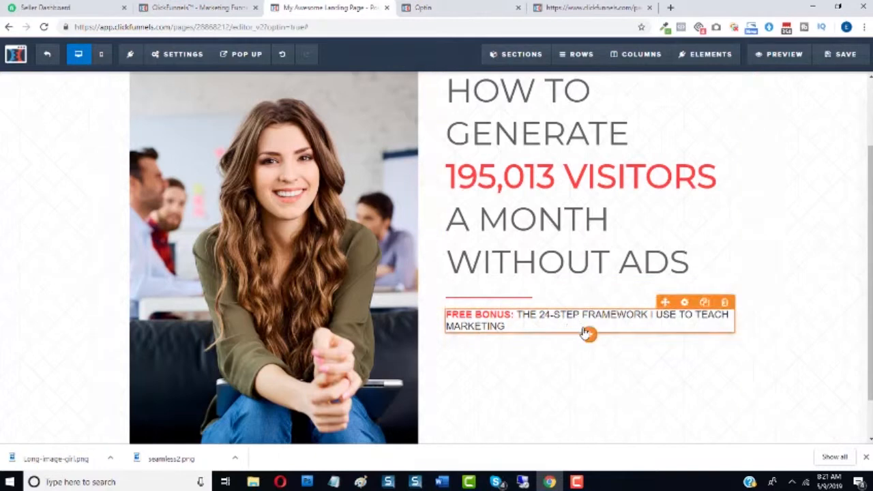
click(588, 334)
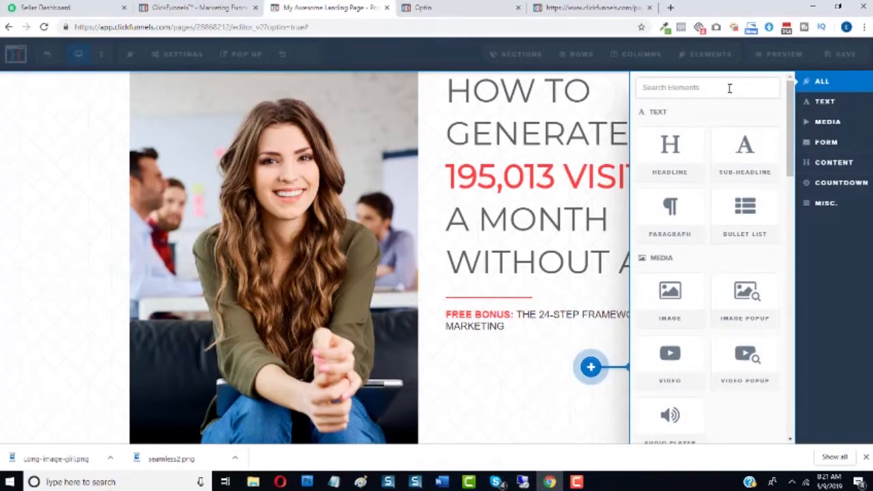
text(butt)
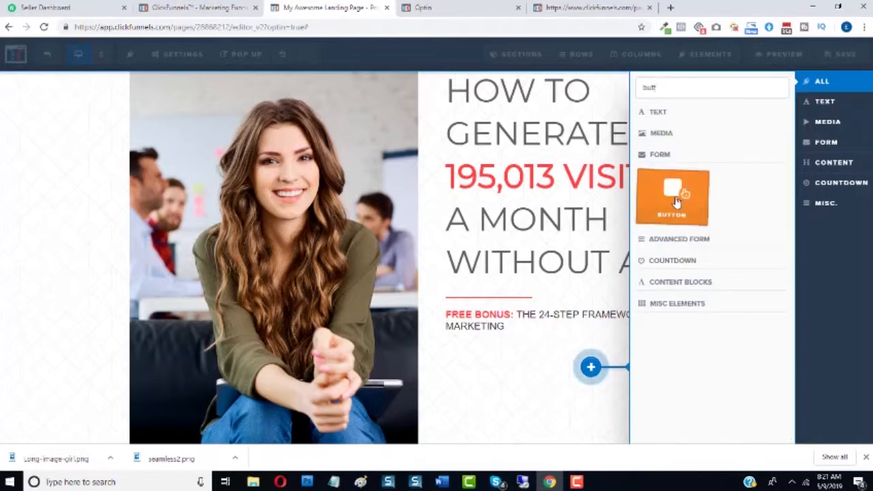
click(677, 202)
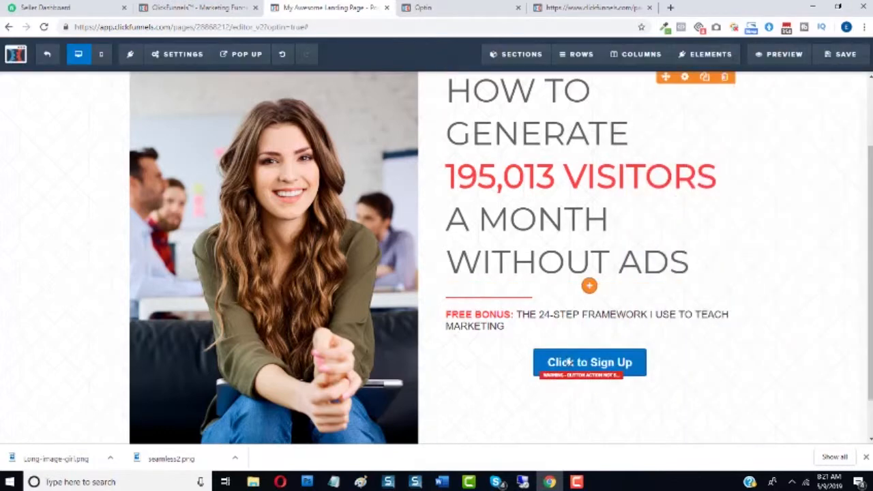
Change the new button's text to WATCH NOW, matching the wording on the Optin reference page
click(576, 364)
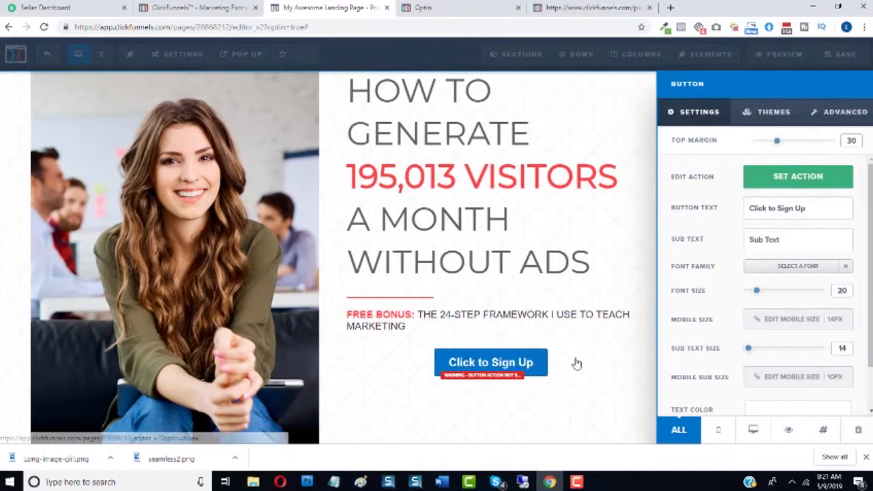
click(476, 5)
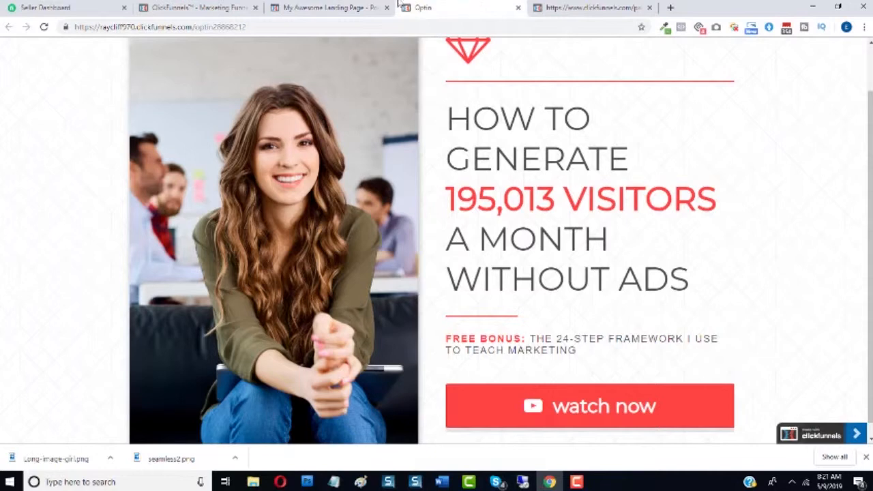
click(344, 6)
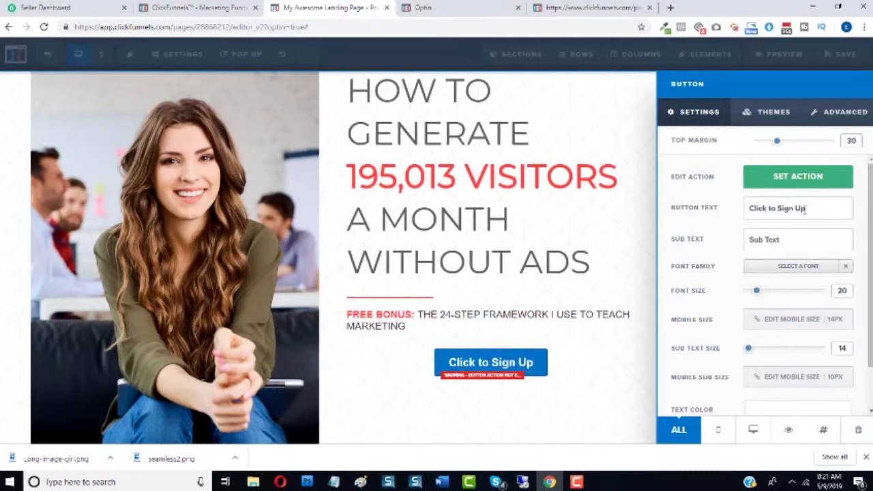
drag(806, 208, 740, 212)
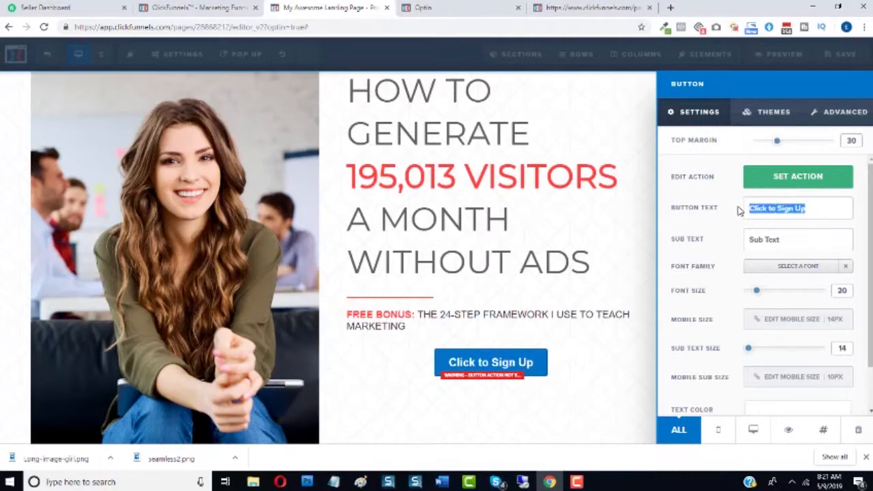
text(WA)
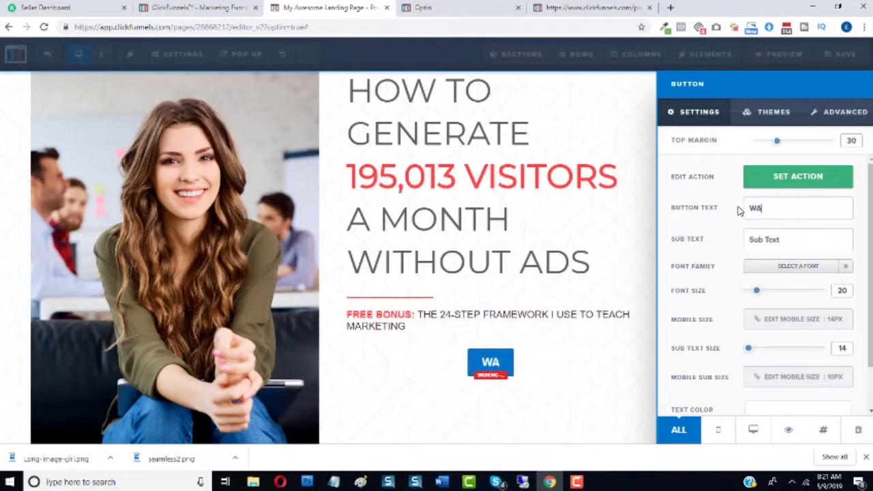
text(TCH NOW)
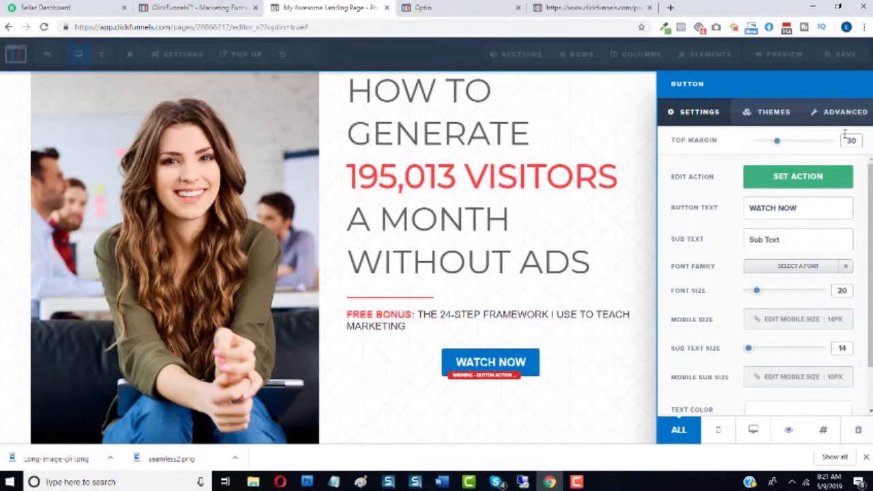
Set the WATCH NOW button's background color to the recently used red, rgba(255, 0, 0, 0.73)
scroll(764, 273, down, 1)
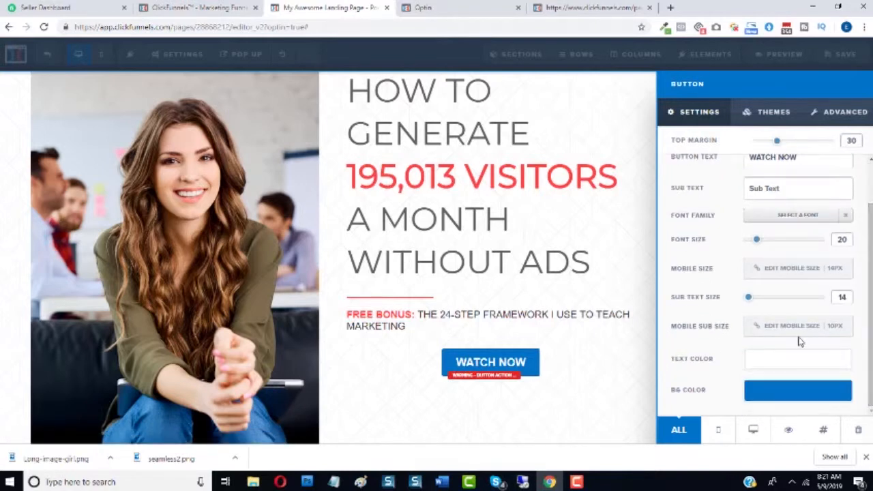
click(775, 394)
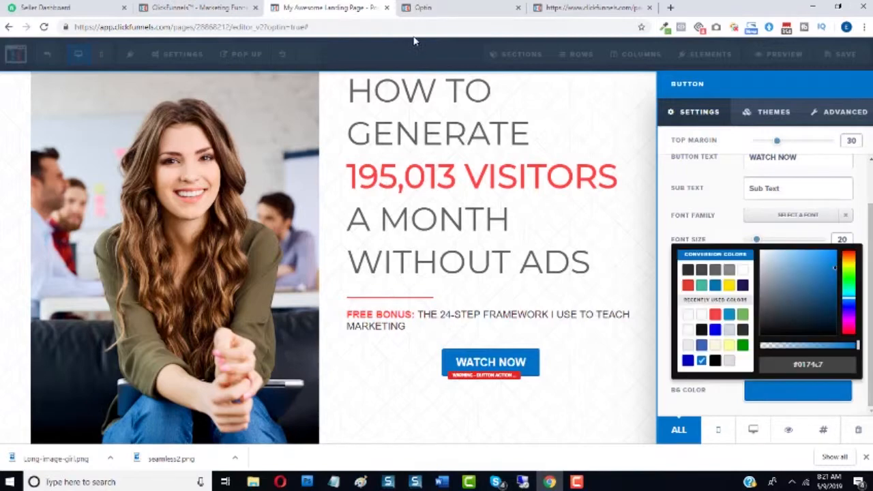
click(415, 7)
click(369, 5)
click(714, 314)
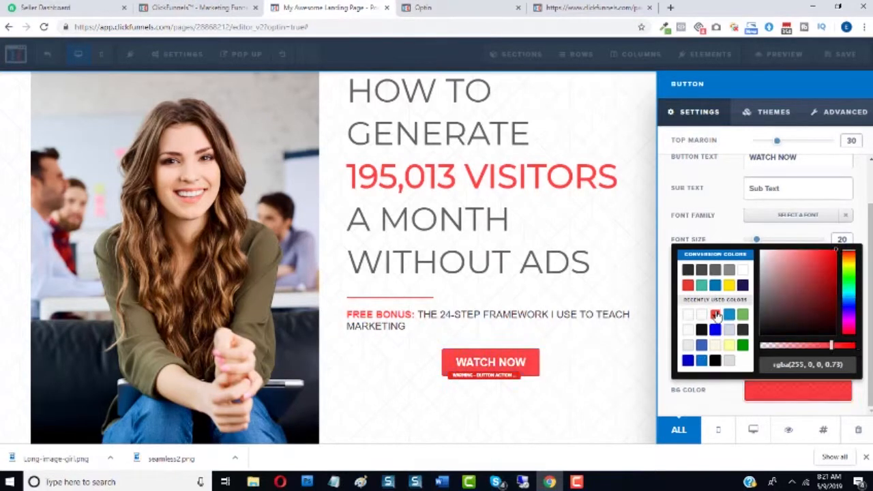
click(709, 188)
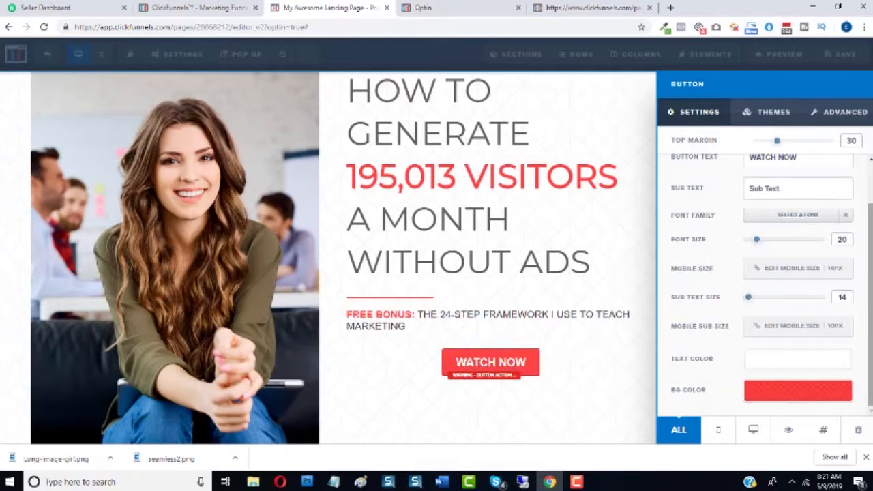
Compare with the Optin page's button and add the fa-youtube-play icon before the WATCH NOW text
scroll(751, 181, up, 1)
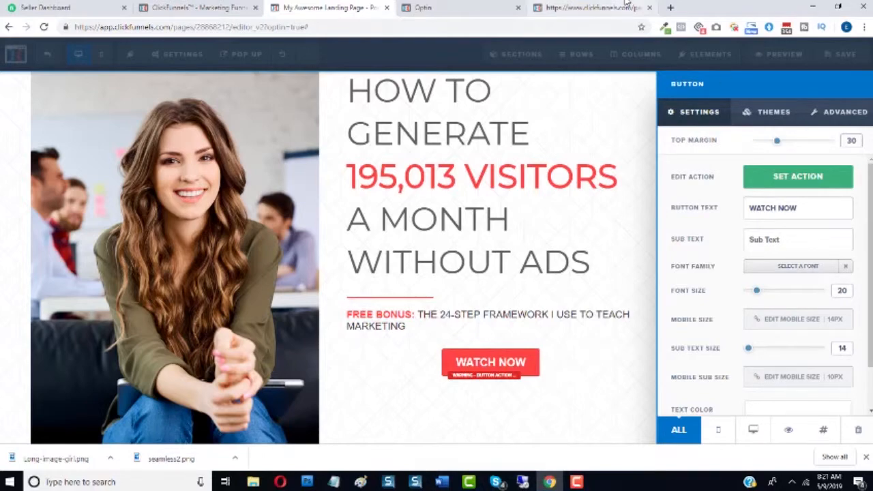
click(464, 6)
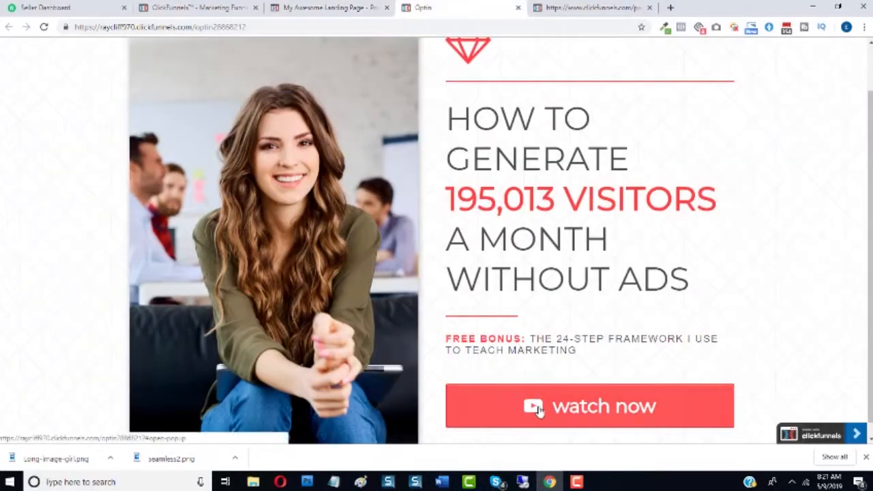
click(341, 6)
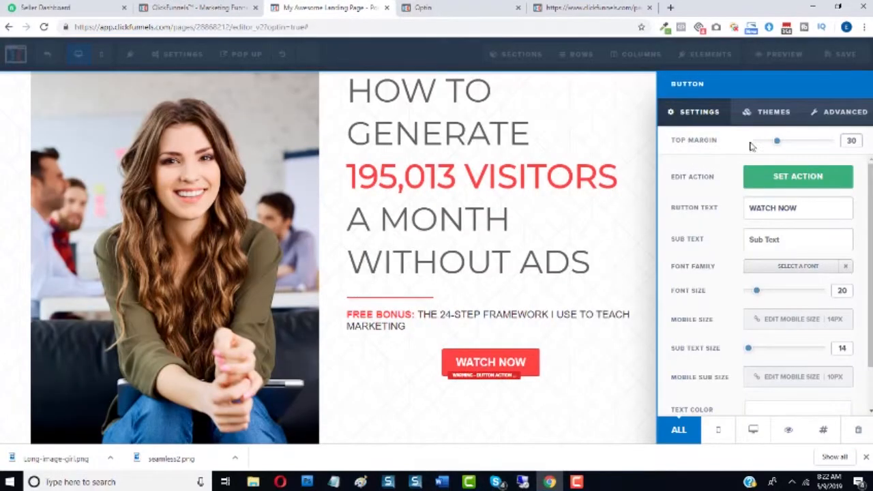
click(846, 116)
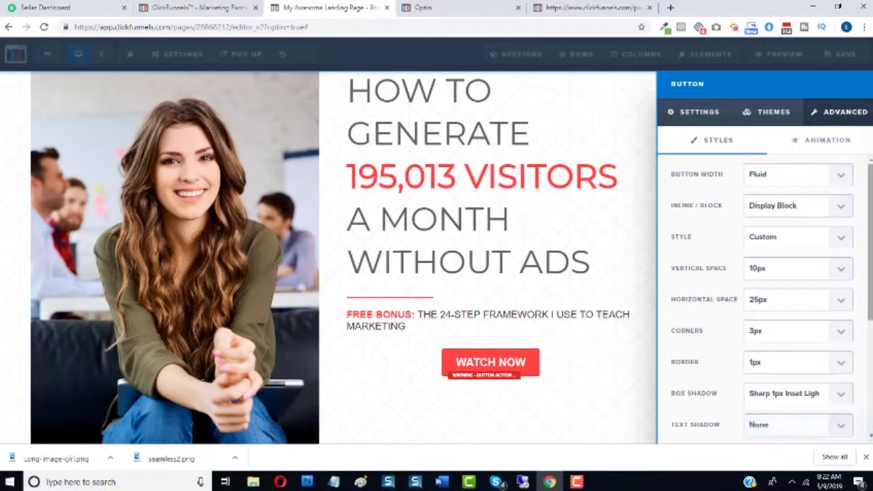
scroll(764, 297, down, 3)
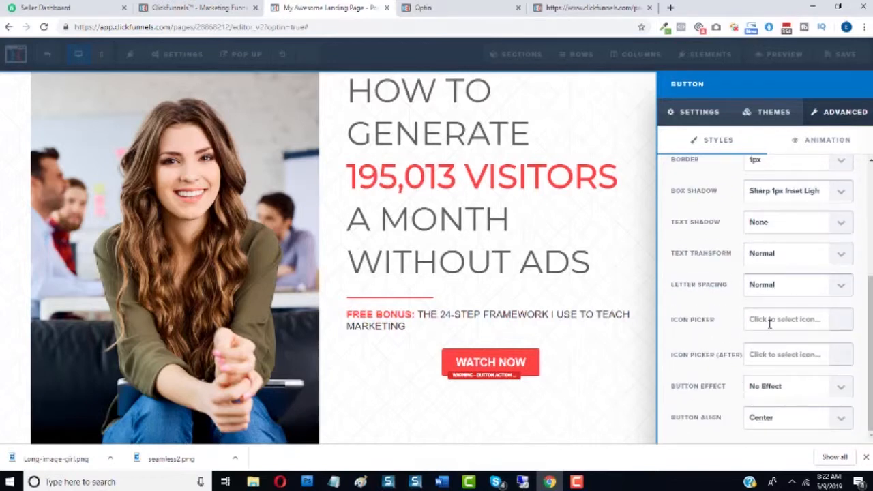
click(769, 324)
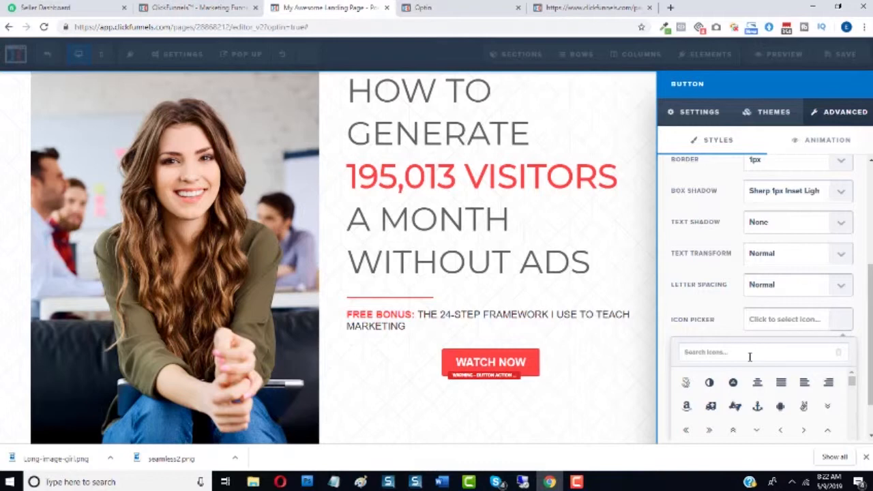
text(PLA)
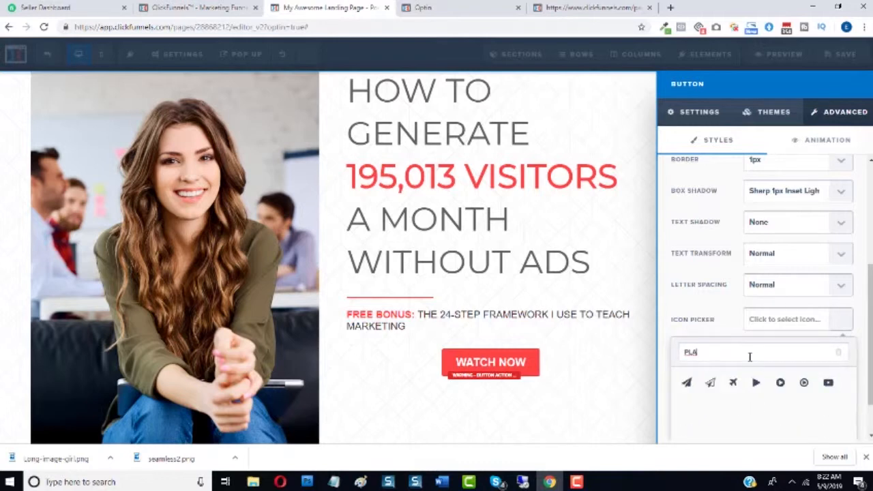
click(828, 384)
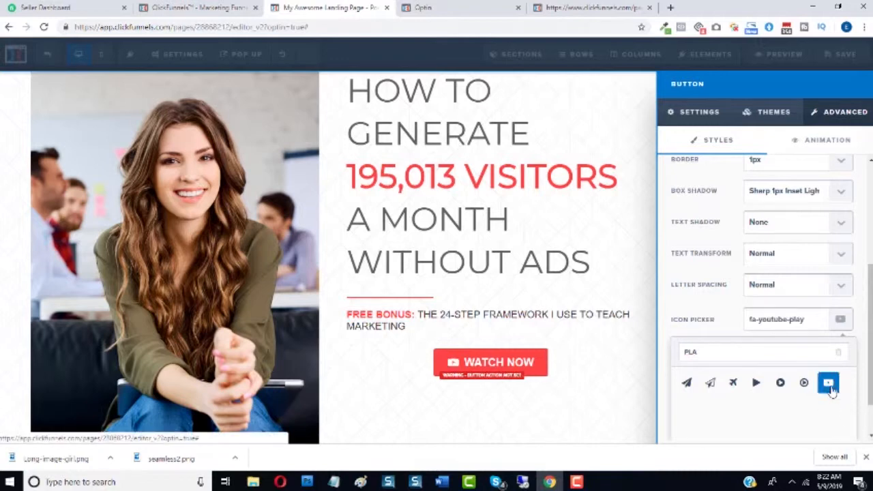
click(753, 261)
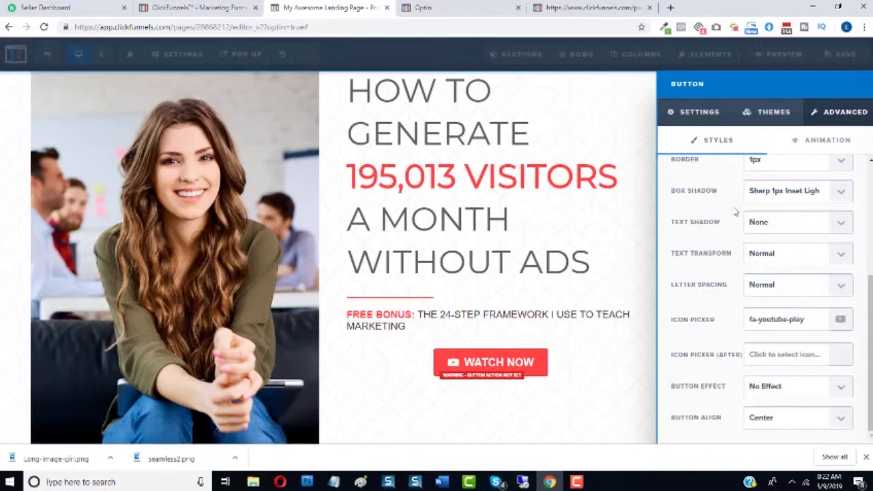
Increase the WATCH NOW button's font size to 38
click(694, 114)
click(694, 114)
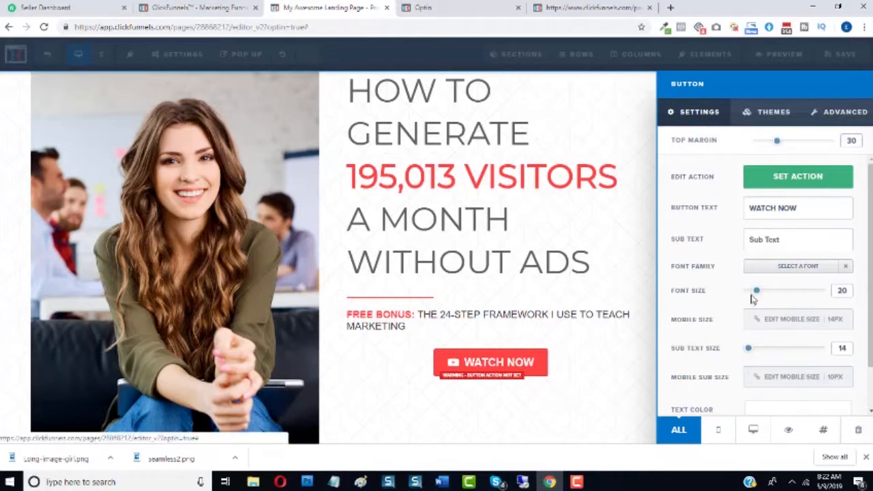
drag(757, 291, 781, 293)
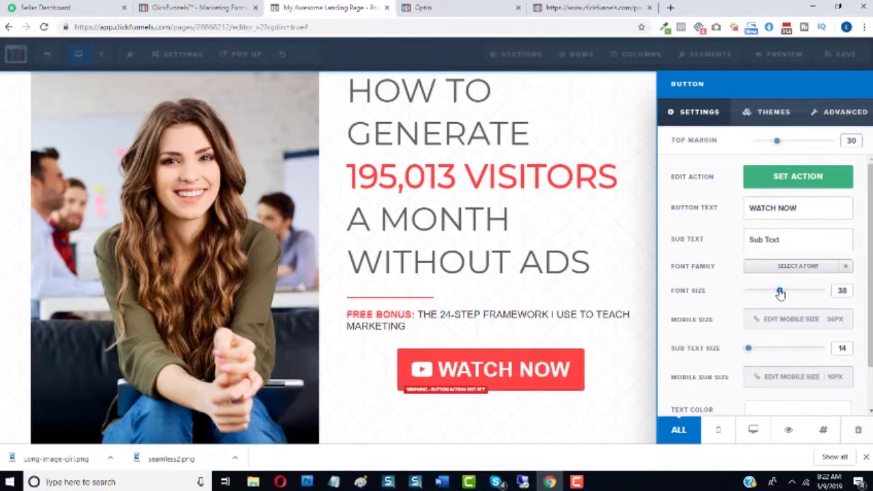
Check the button on the Optin reference page and set the WATCH NOW button's width to Fill Width
click(451, 6)
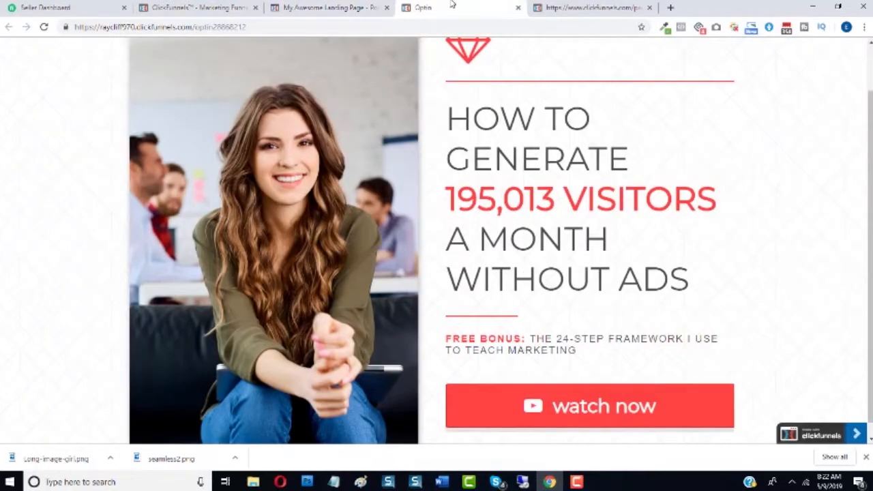
click(354, 7)
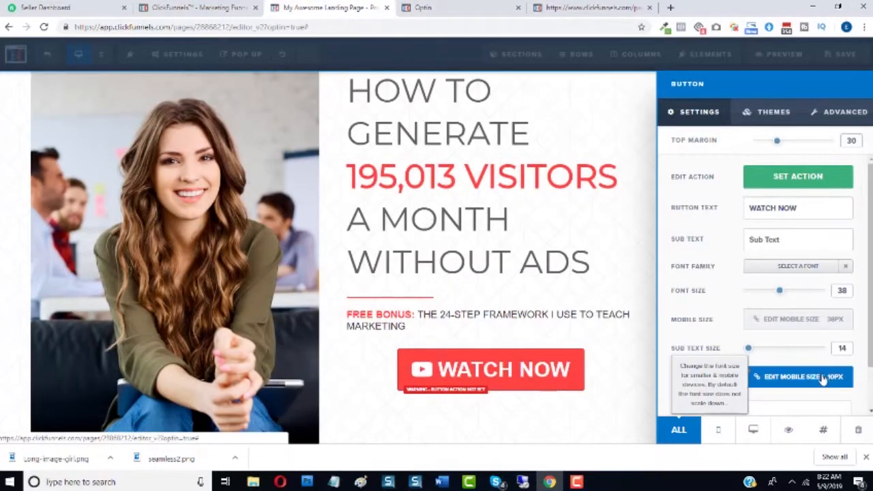
click(843, 116)
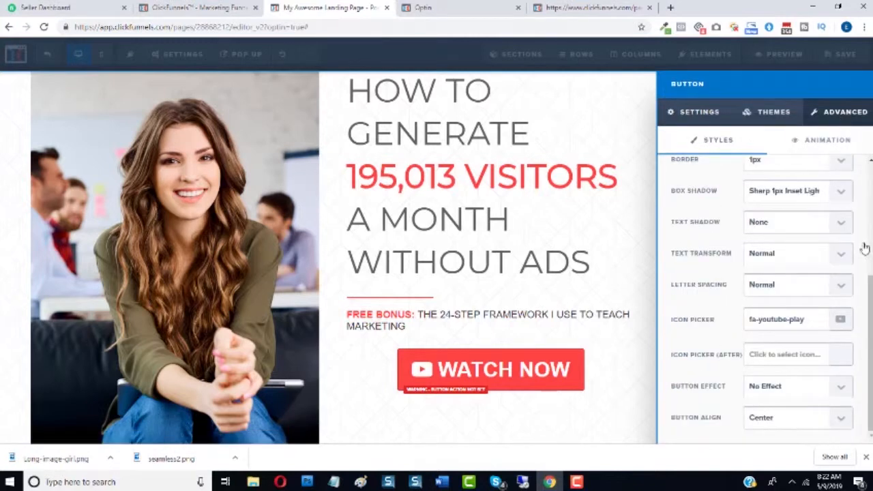
scroll(801, 208, up, 5)
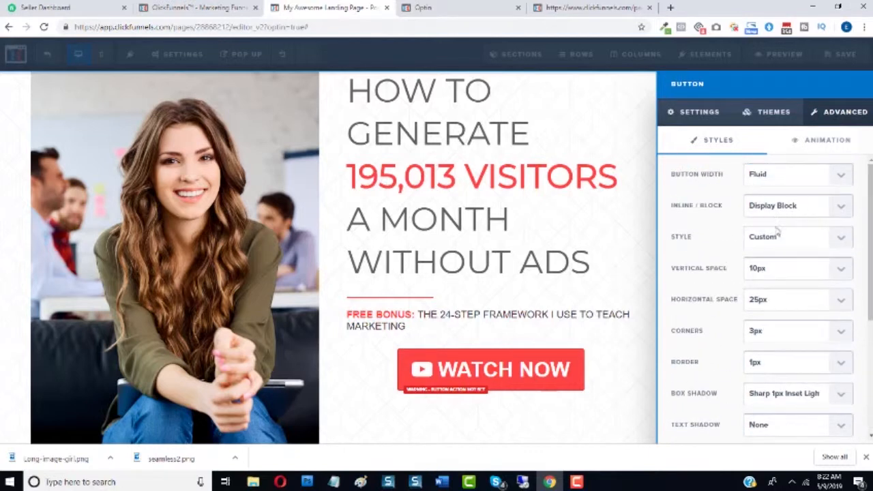
click(772, 175)
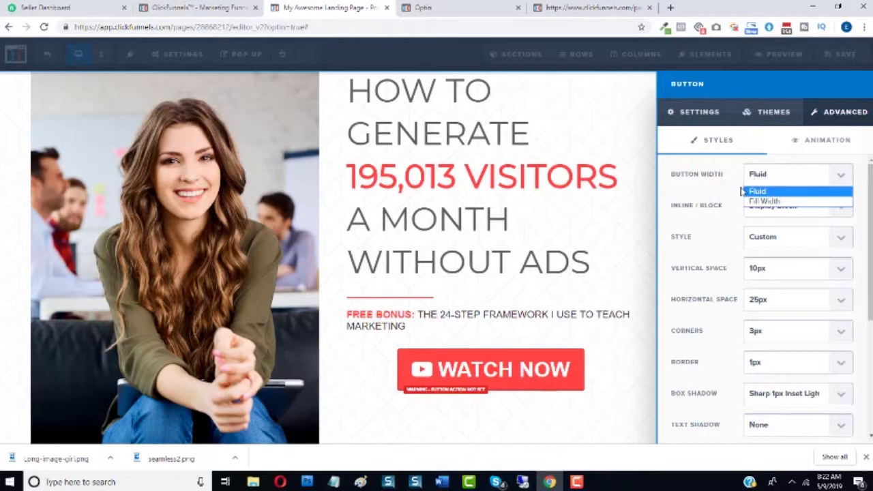
click(753, 202)
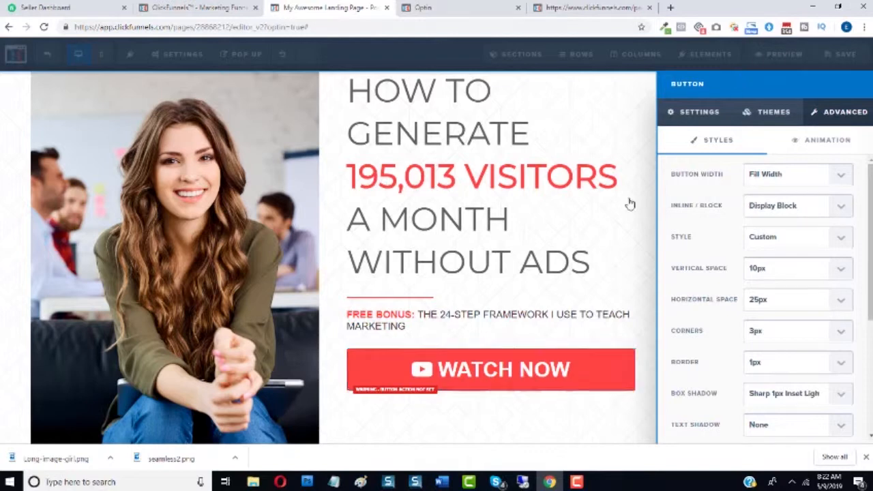
click(617, 272)
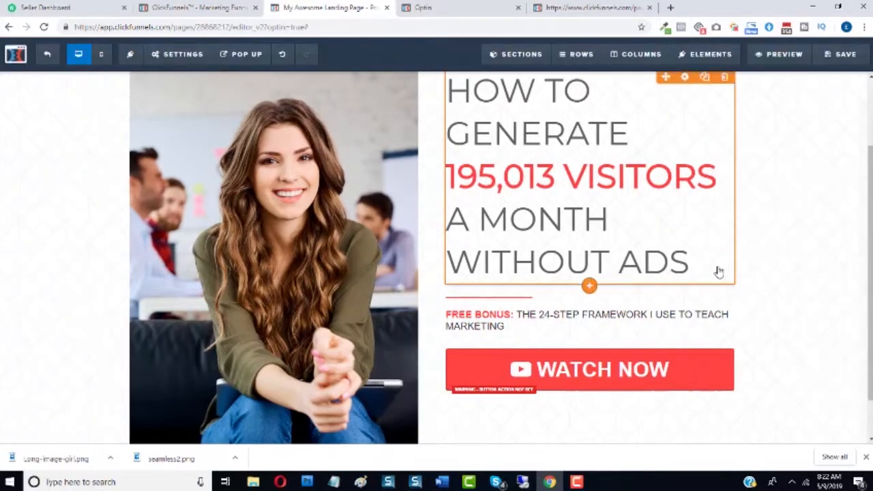
Compare the page with the Optin reference page and examine the pop-up form behind its watch now button
drag(870, 322, 871, 351)
scroll(856, 260, up, 2)
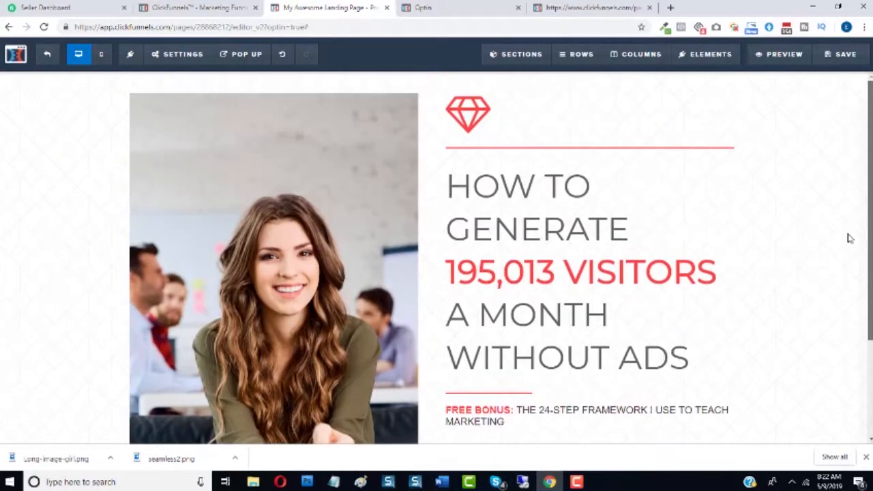
click(450, 8)
scroll(866, 198, up, 1)
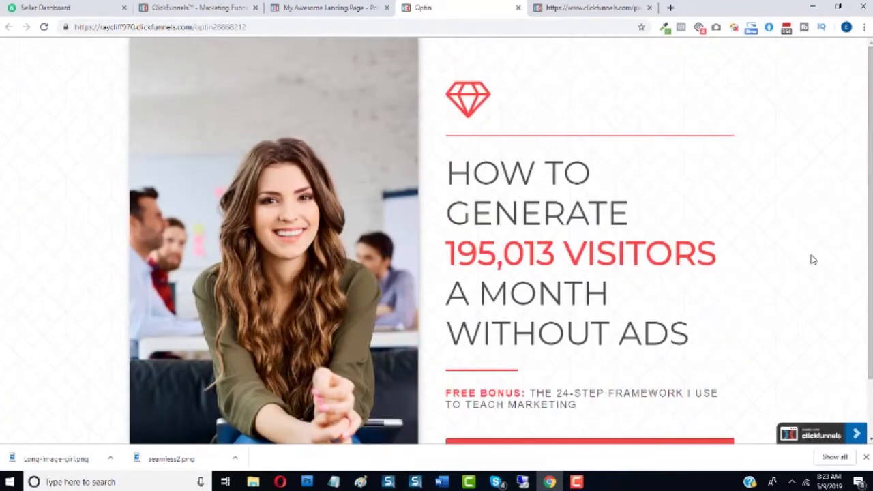
scroll(812, 259, down, 1)
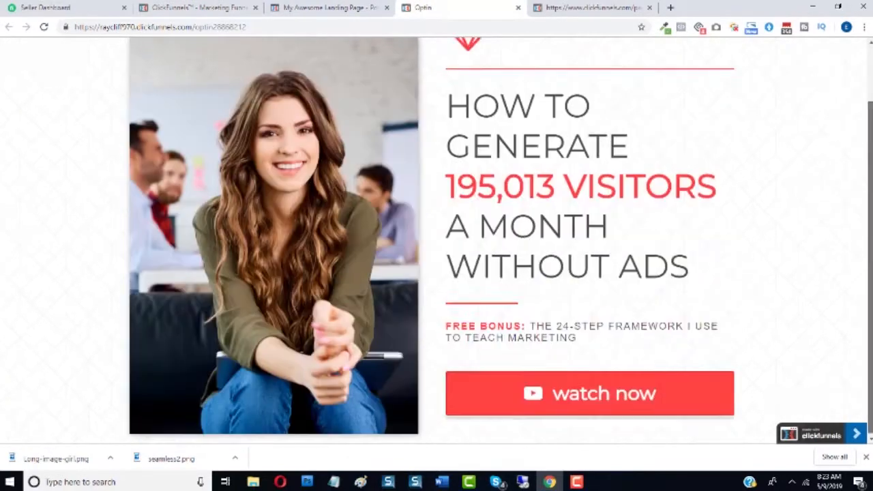
click(598, 405)
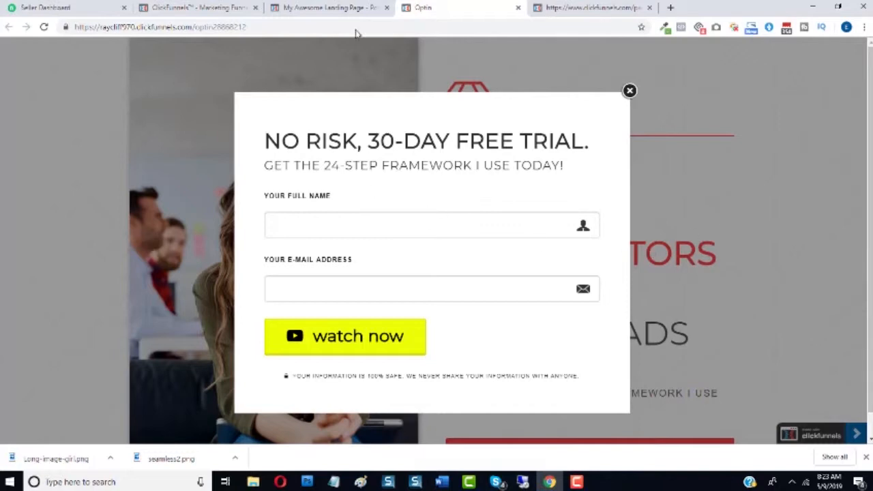
click(334, 7)
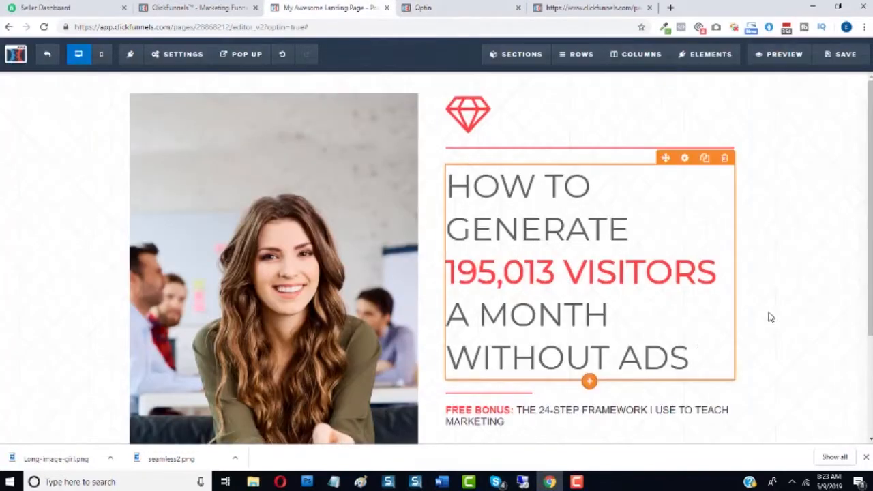
scroll(856, 421, down, 2)
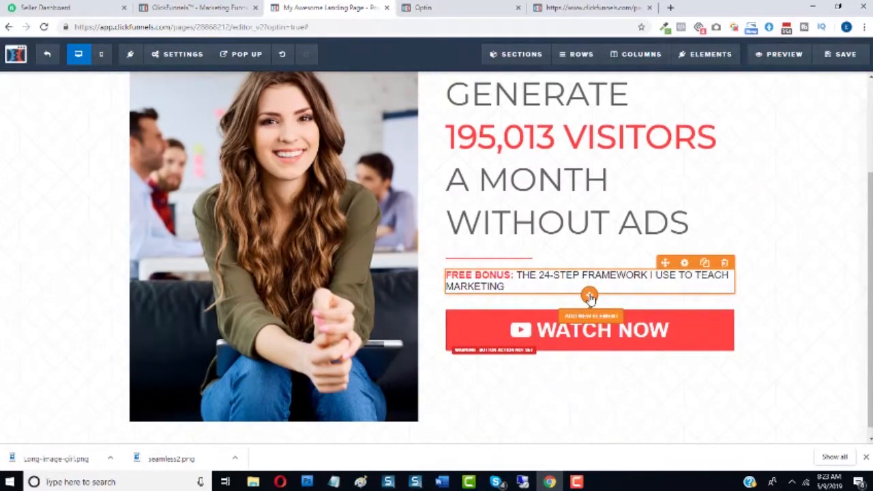
click(590, 295)
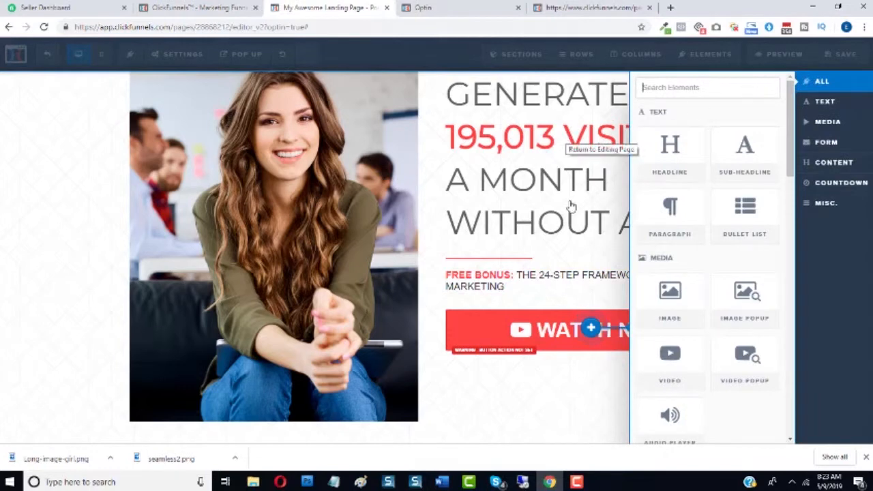
click(75, 252)
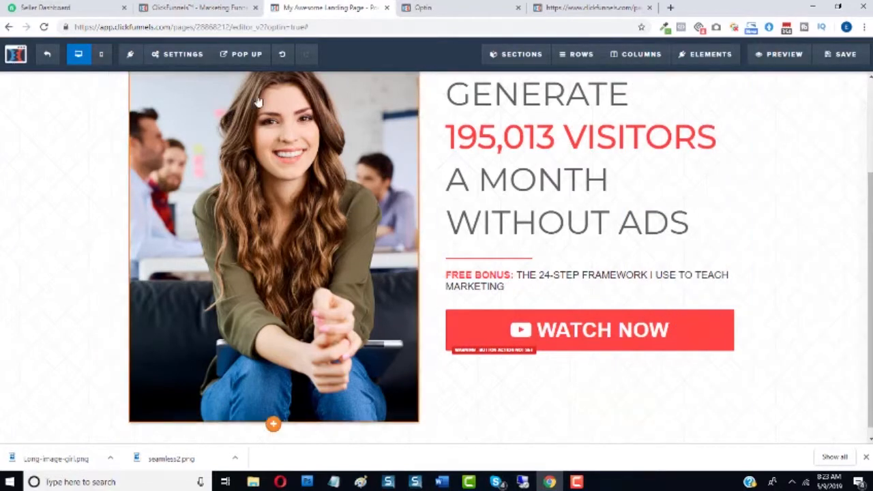
Show the page's pop-up for editing and add a 1-column row, checking the layout against the Optin page's pop-up
click(240, 54)
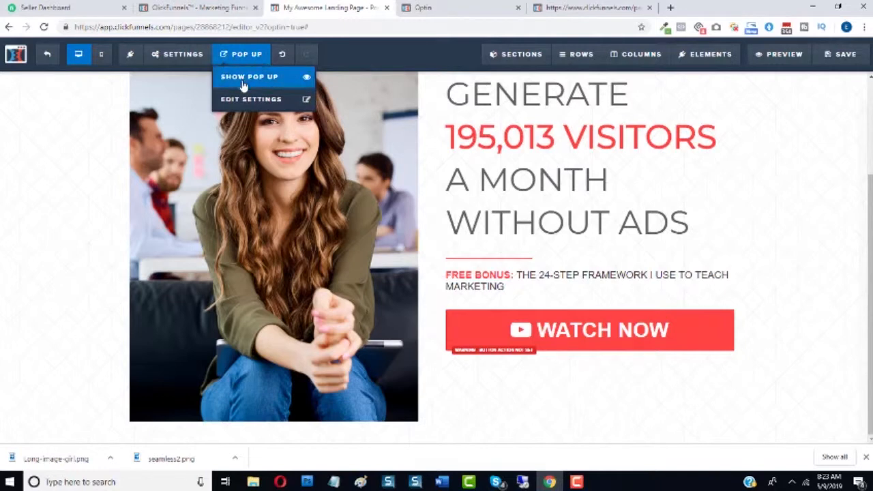
click(242, 77)
mouse_move(444, 164)
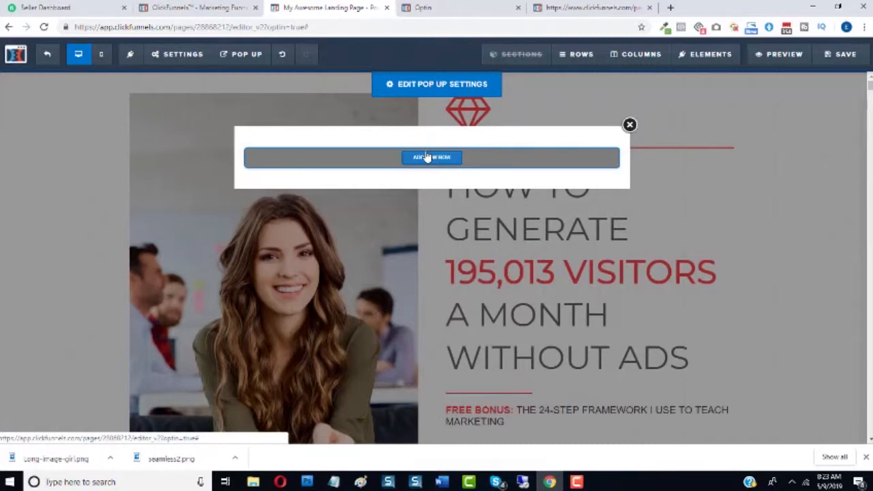
click(427, 157)
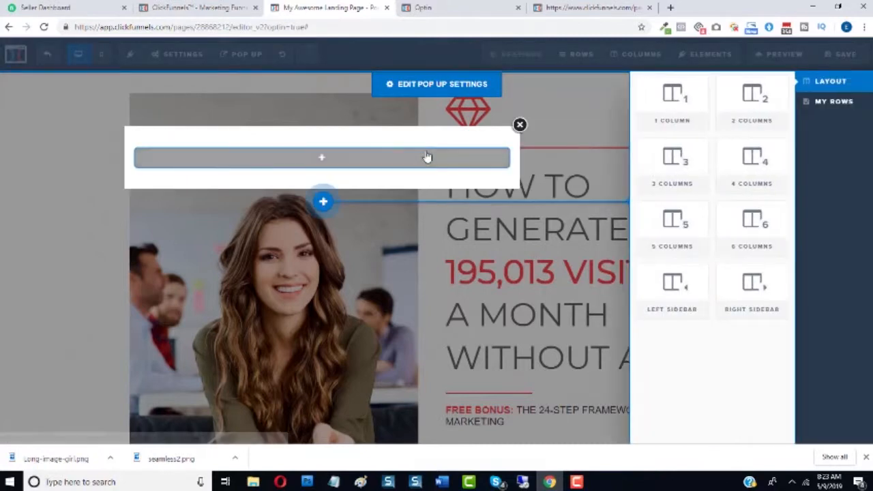
click(488, 5)
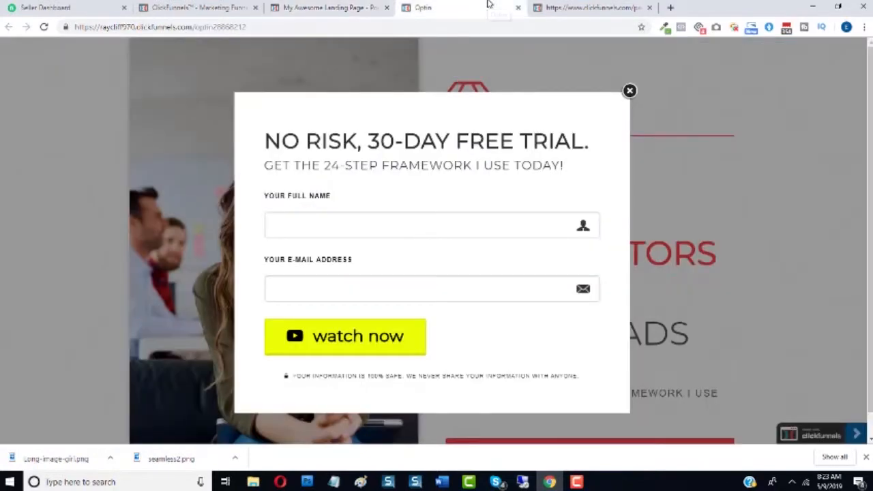
click(345, 10)
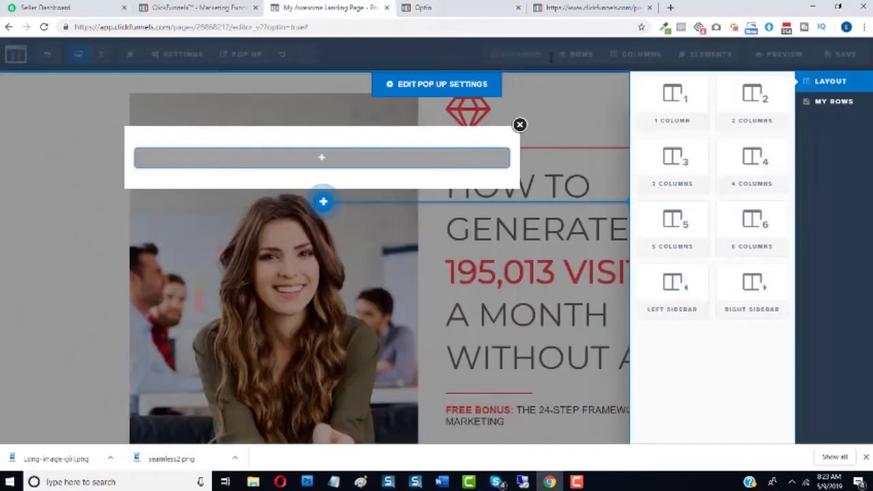
click(688, 112)
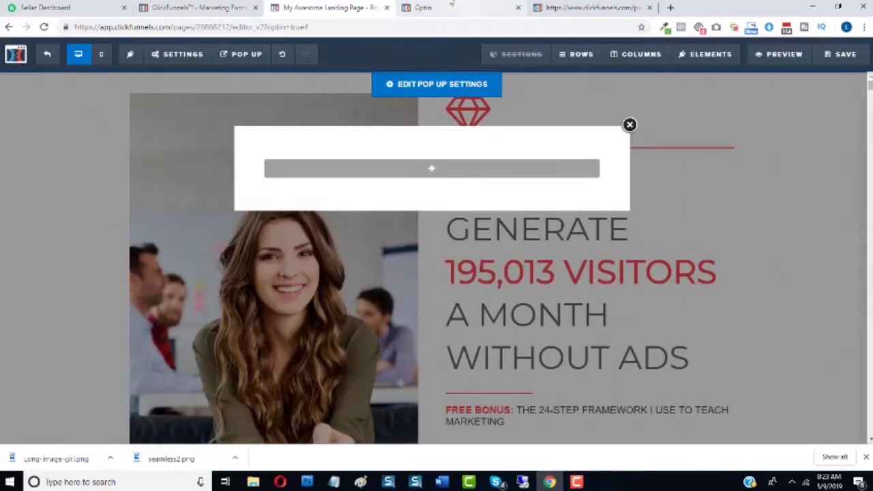
Copy the headline "NO RISK, 30-DAY FREE TRIAL." from the pop-up on the Optin reference page
click(452, 4)
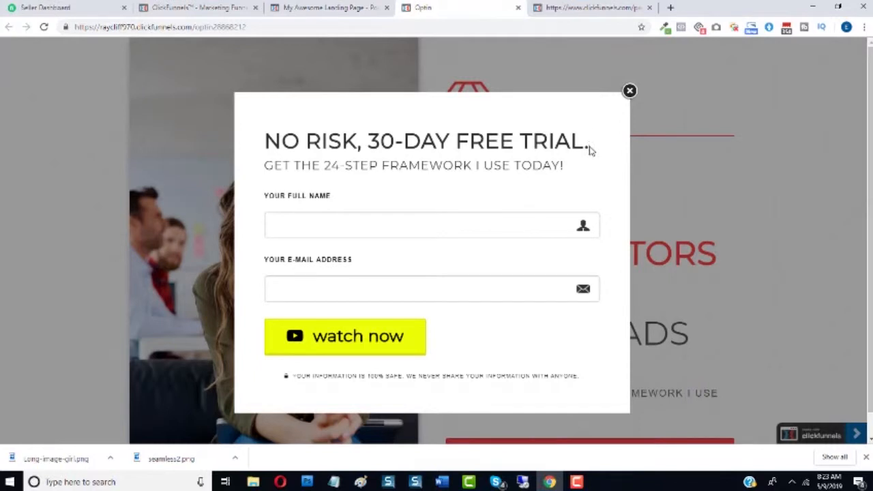
drag(591, 142, 265, 141)
right_click(273, 138)
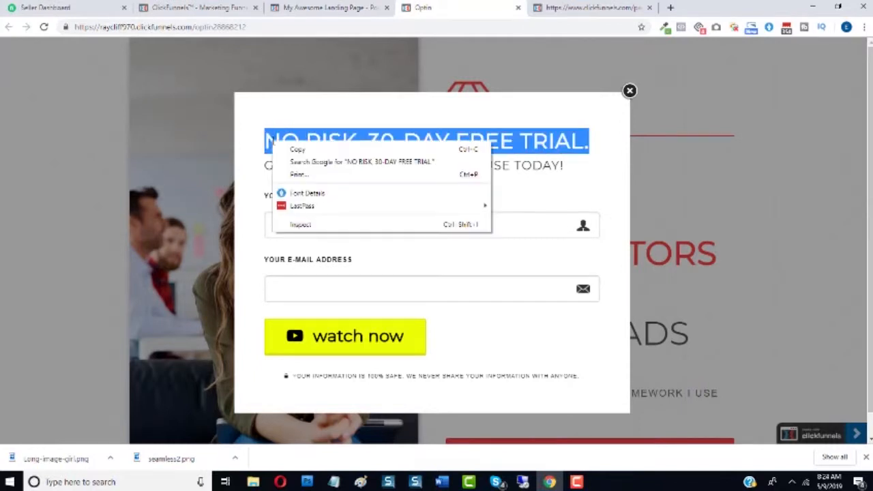
click(294, 149)
Add a Headline element to the editor pop-up's row and replace its text with the copied "NO RISK, 30-DAY FREE TRIAL."
click(307, 7)
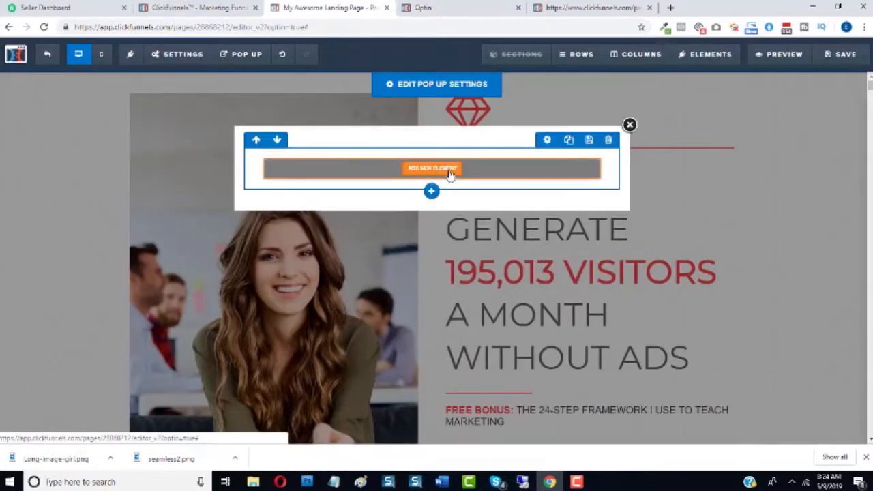
click(451, 175)
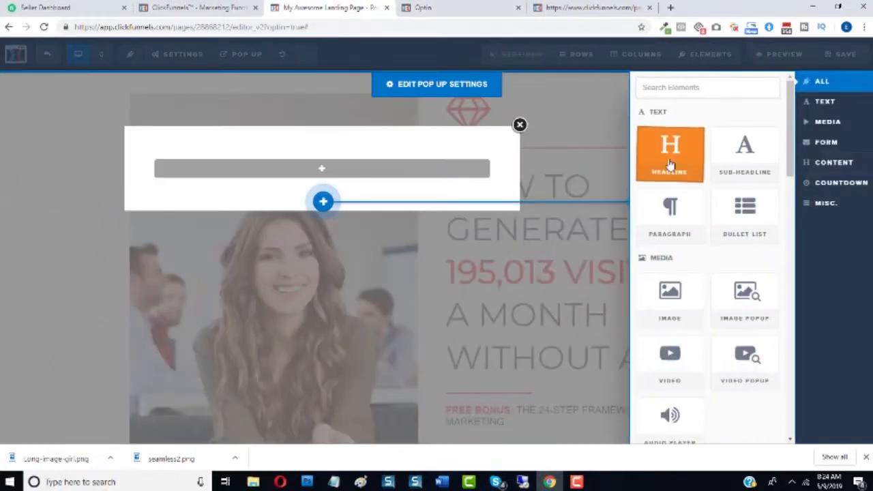
click(670, 163)
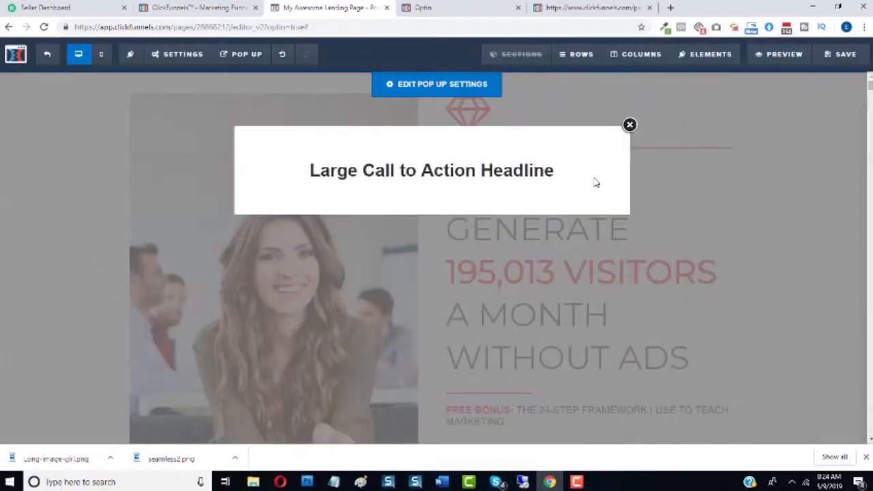
double_click(407, 179)
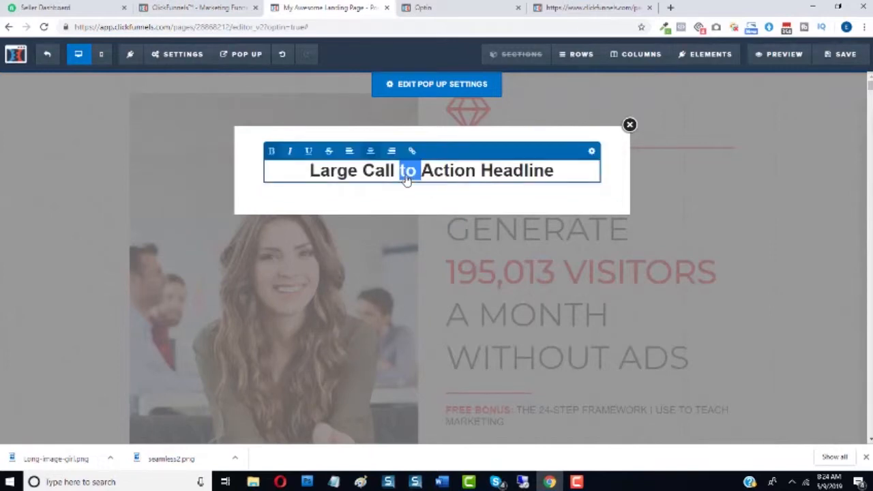
key(ctrl+a)
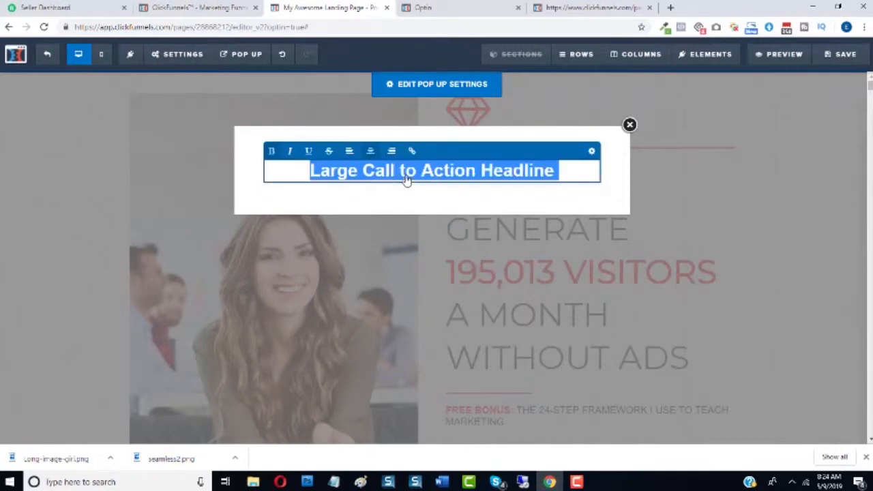
key(ctrl+v)
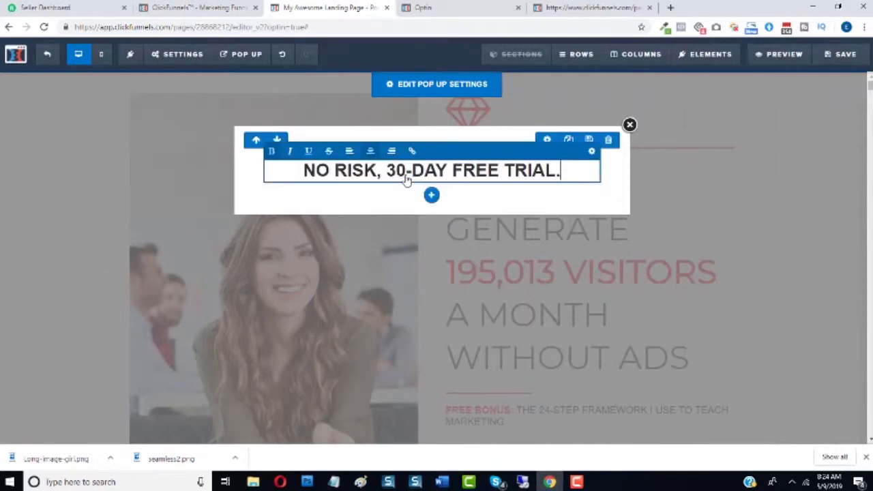
Copy the sub-headline "GET THE 24-STEP FRAMEWORK I USE TODAY!" from the Optin page's pop-up
click(425, 7)
drag(569, 169, 267, 167)
right_click(269, 168)
click(281, 176)
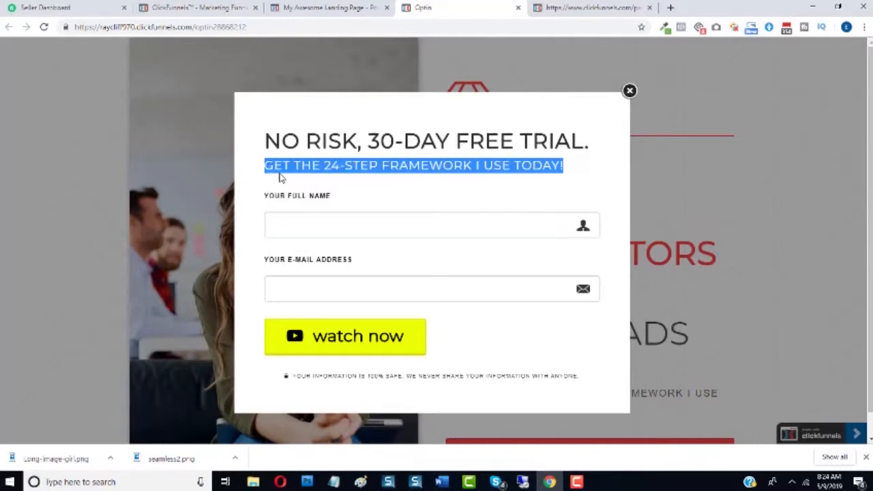
Add a Sub-Headline element below the editor pop-up's headline and replace its text with the copied "GET THE 24-STEP FRAMEWORK I USE TODAY!"
click(360, 8)
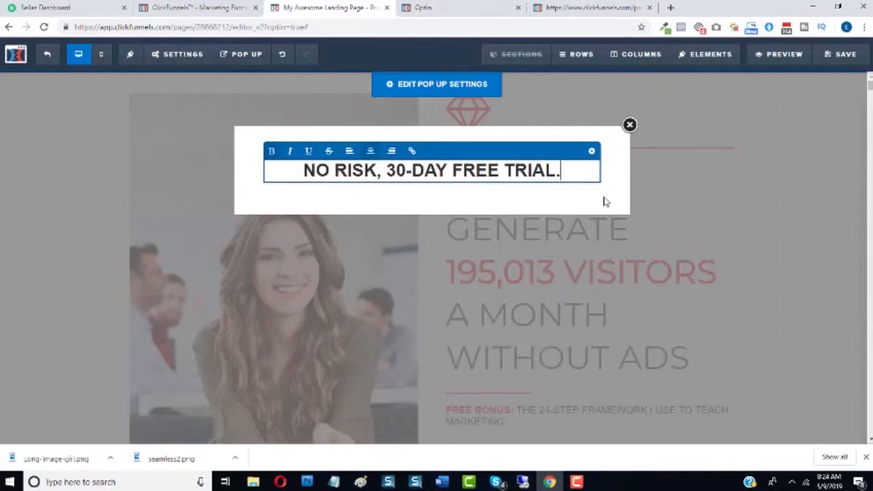
click(604, 201)
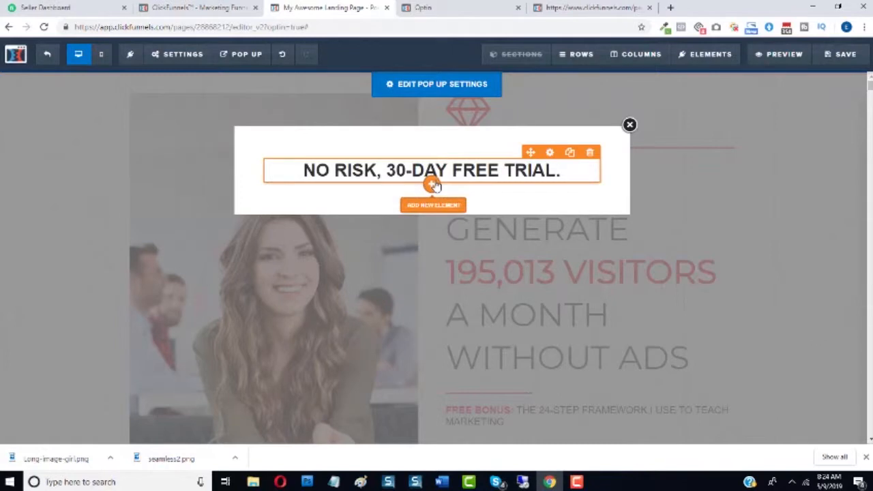
click(432, 185)
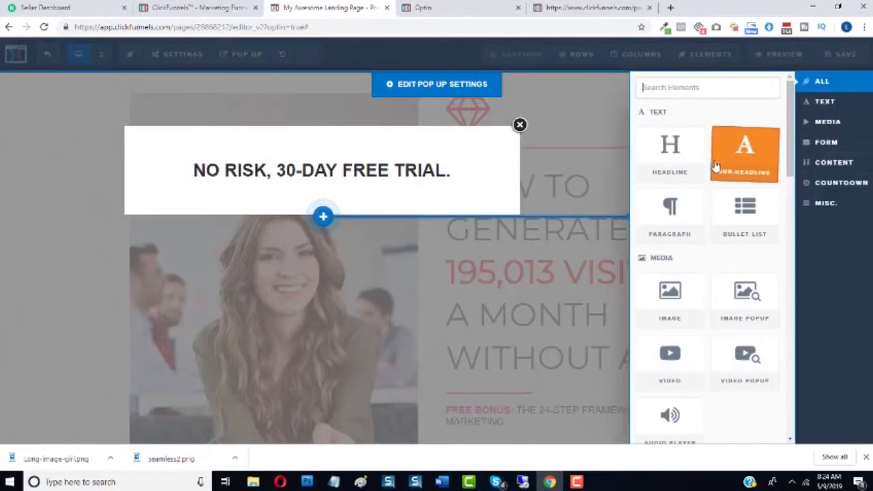
click(714, 166)
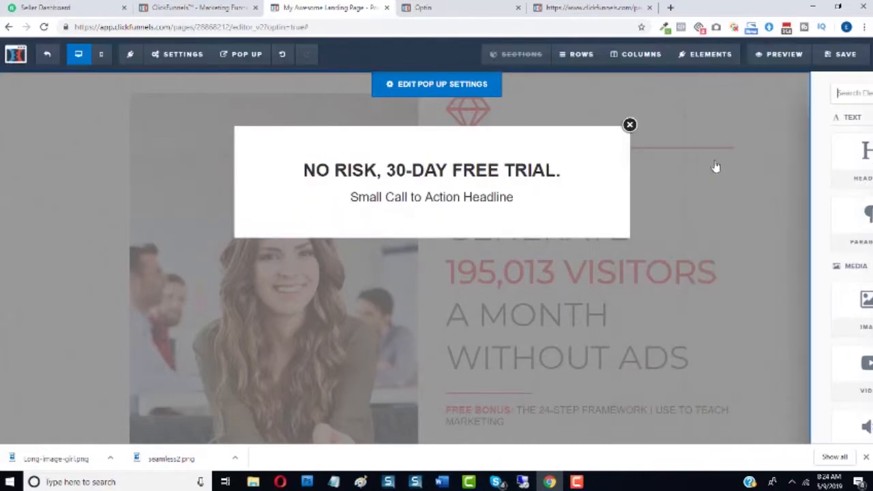
double_click(480, 198)
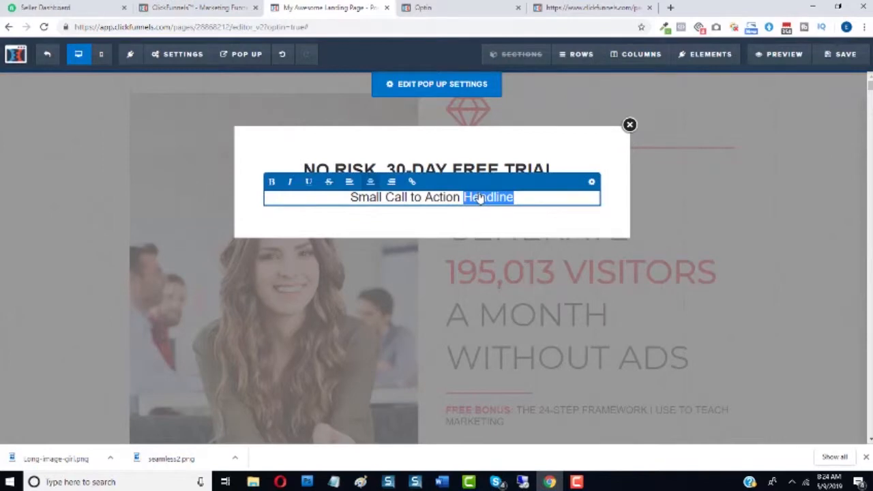
key(ctrl+a)
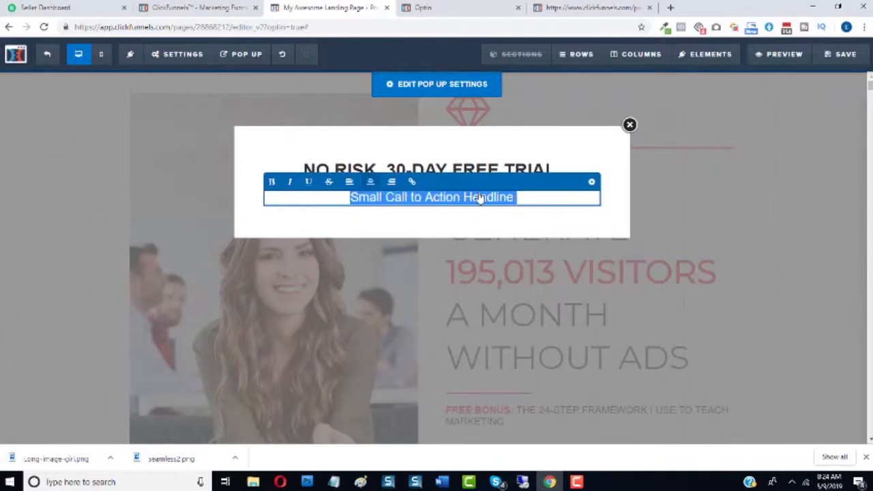
key(ctrl+v)
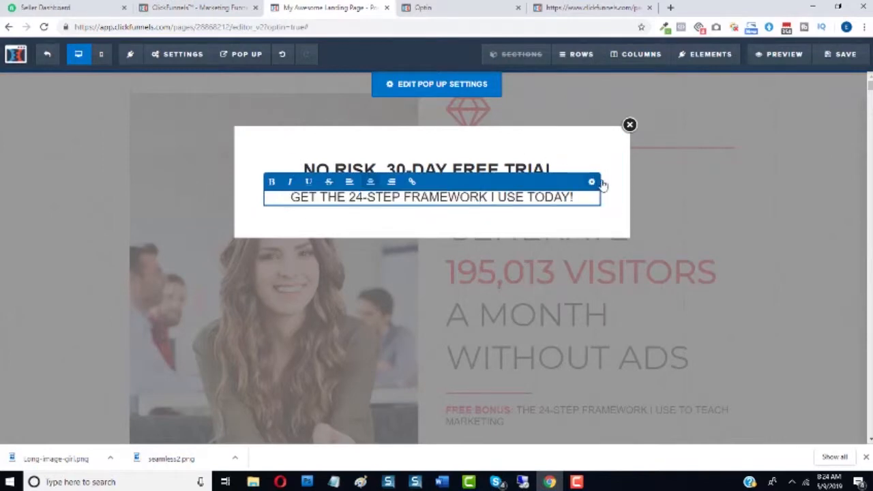
click(628, 210)
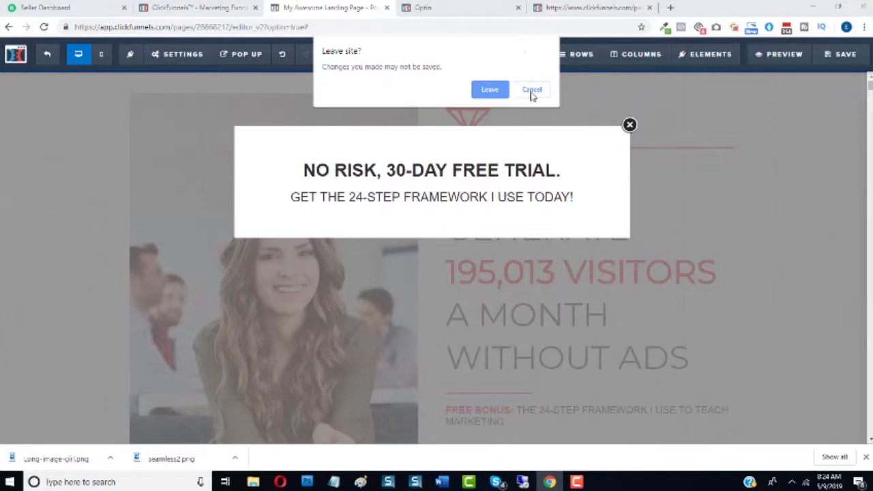
click(530, 91)
Copy the field label "YOUR FULL NAME" from the pop-up on the Optin reference page
click(437, 7)
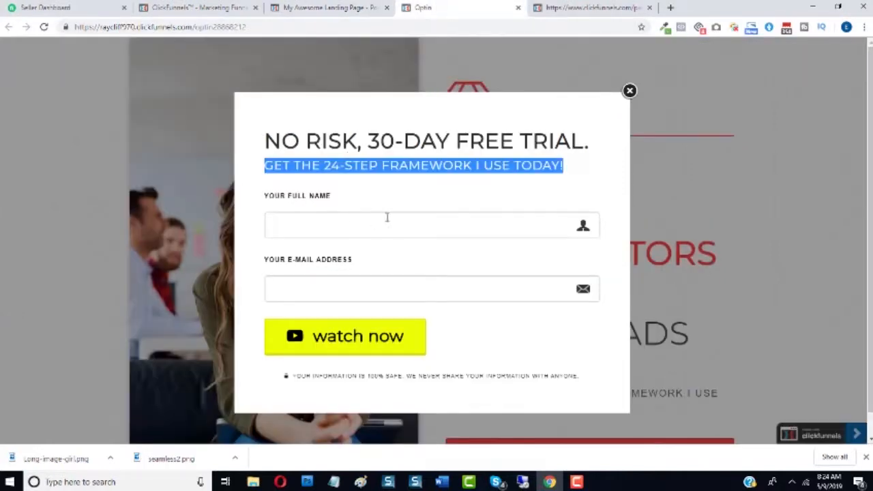
drag(334, 198, 271, 197)
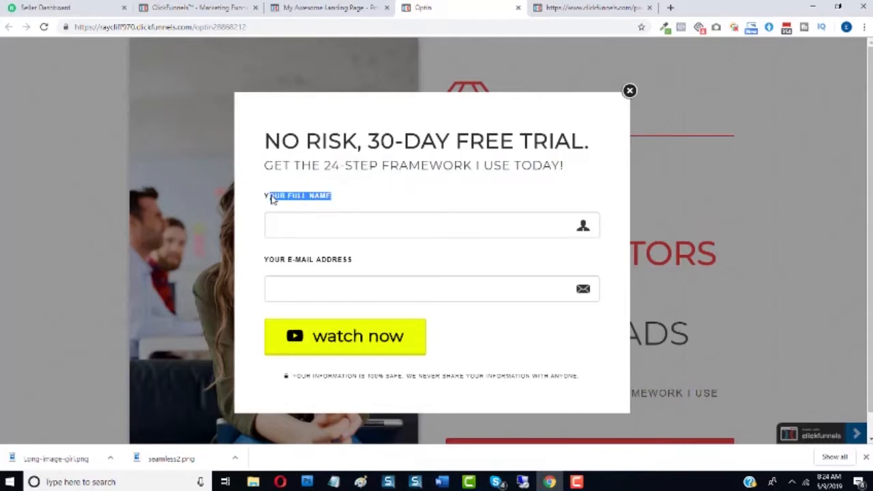
right_click(266, 196)
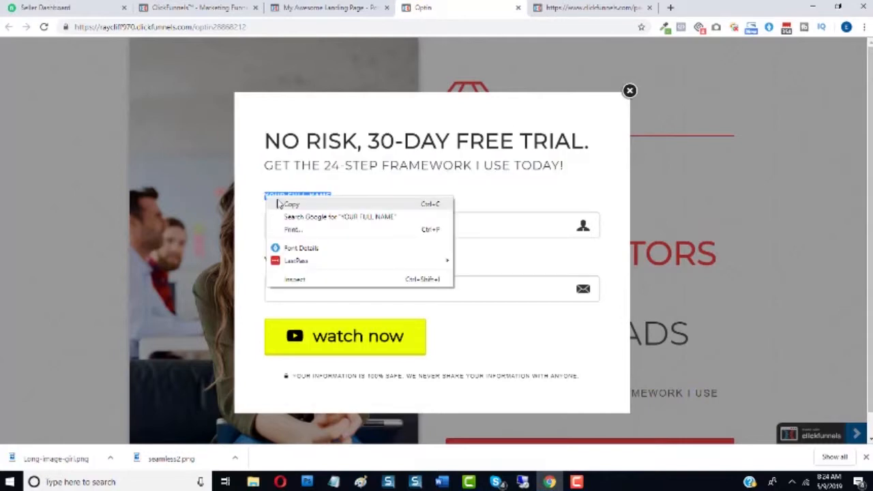
click(279, 202)
Add another Sub-Headline element below the sub-headline in the editor pop-up and replace its text with the copied "YOUR FULL NAME"
click(341, 7)
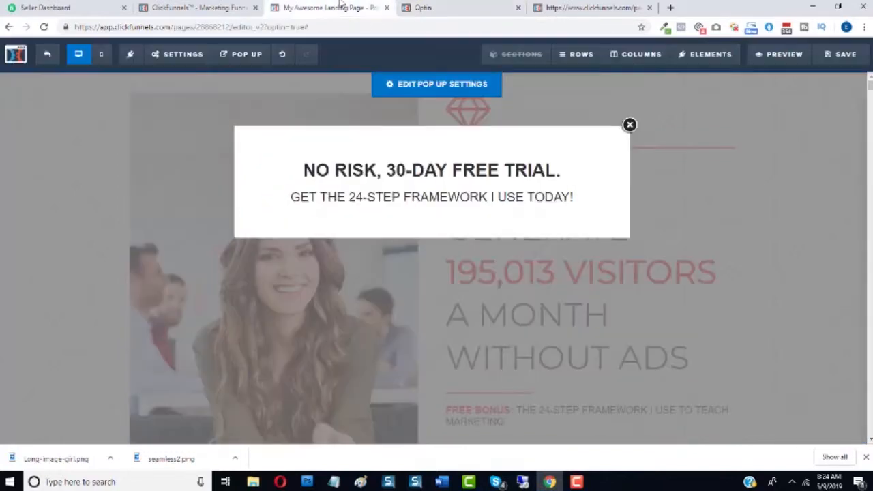
click(434, 206)
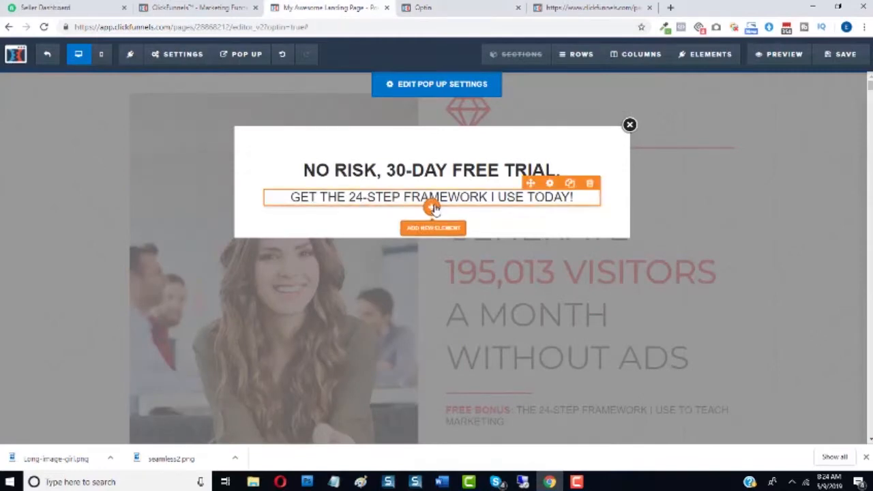
click(434, 208)
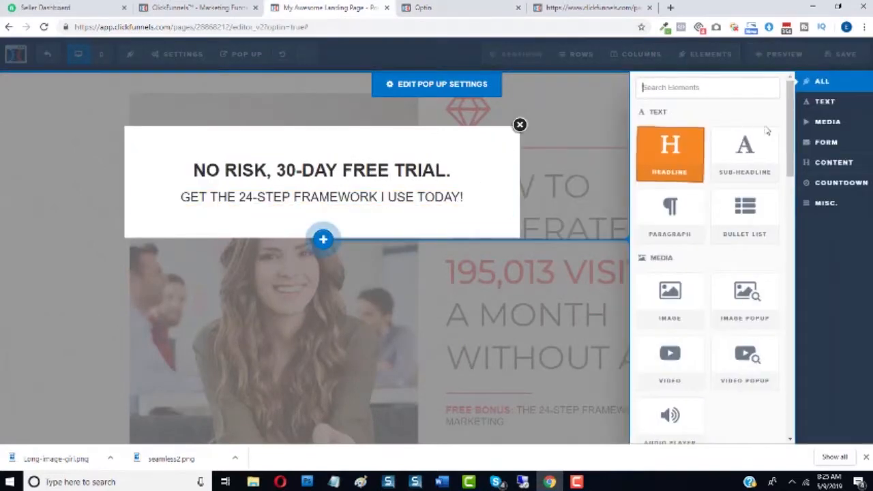
click(743, 150)
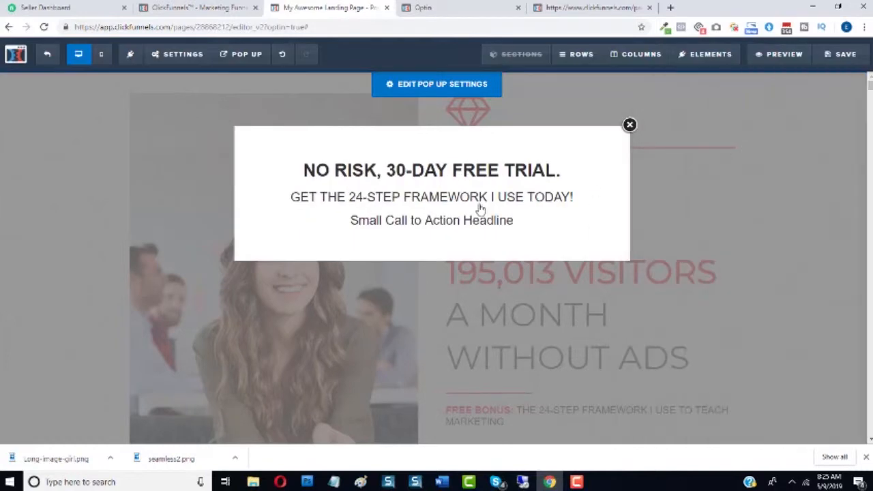
double_click(452, 226)
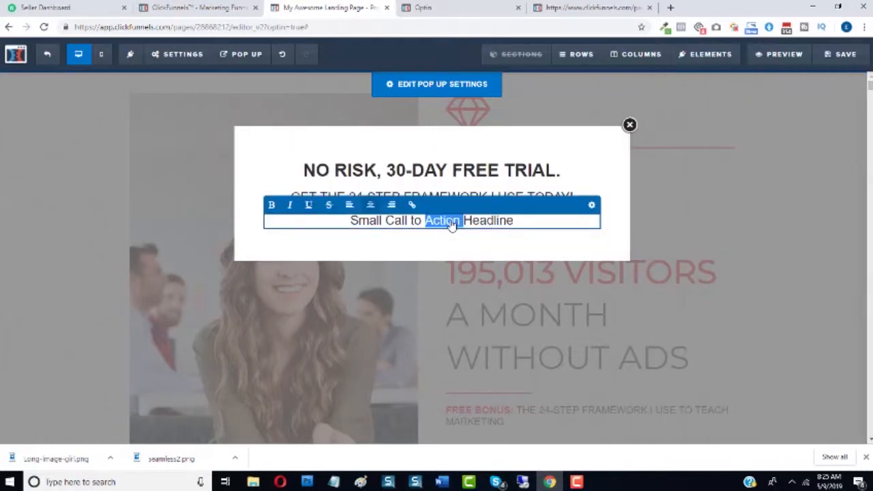
triple_click(452, 227)
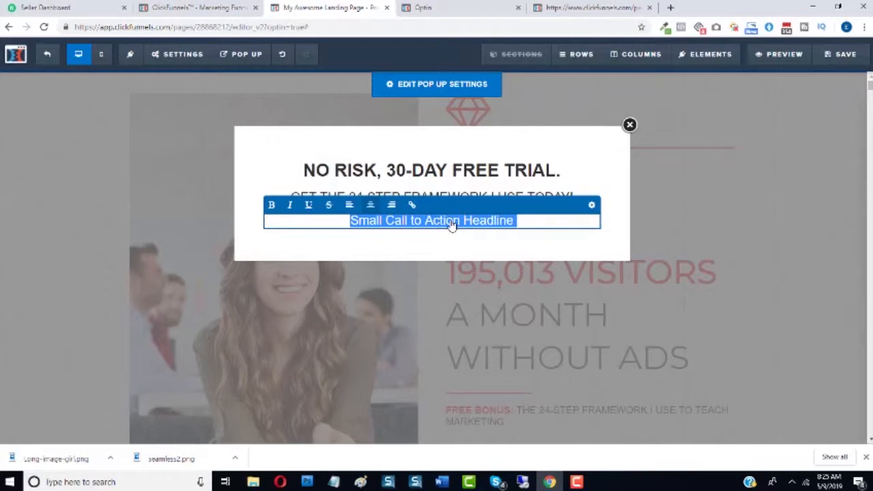
key(ctrl+v)
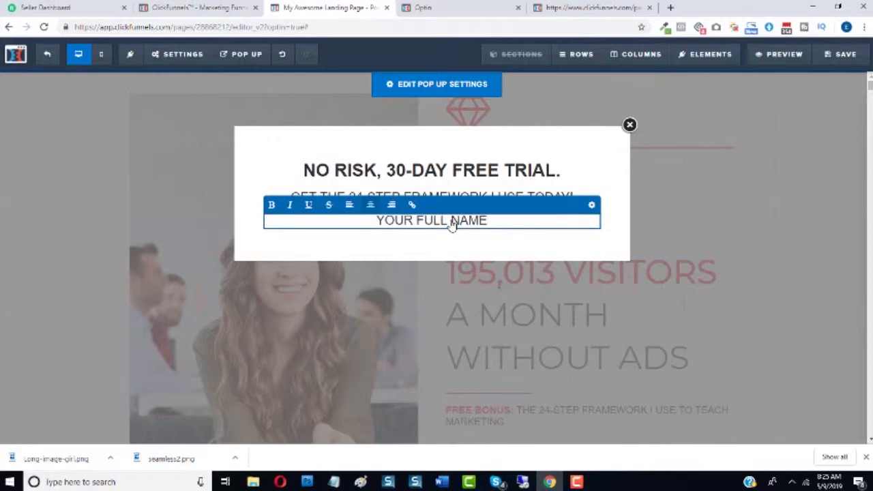
Left-align the "YOUR FULL NAME" label and set its font size to 12
click(351, 212)
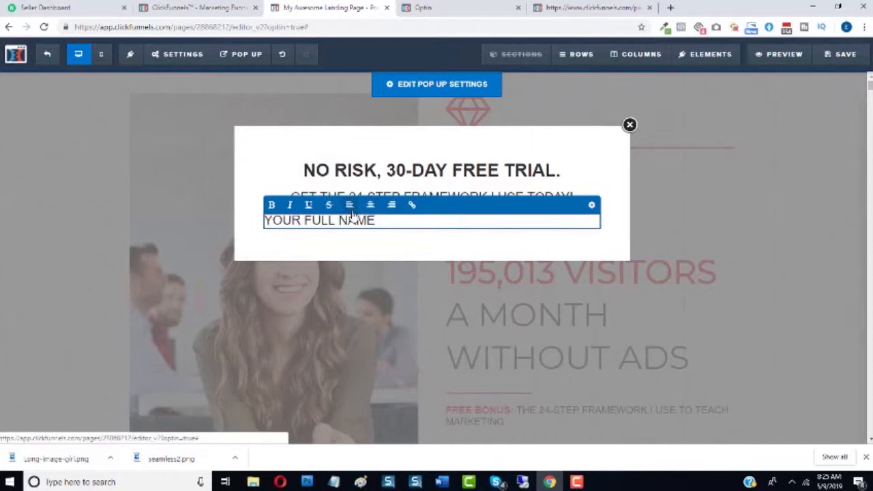
click(591, 205)
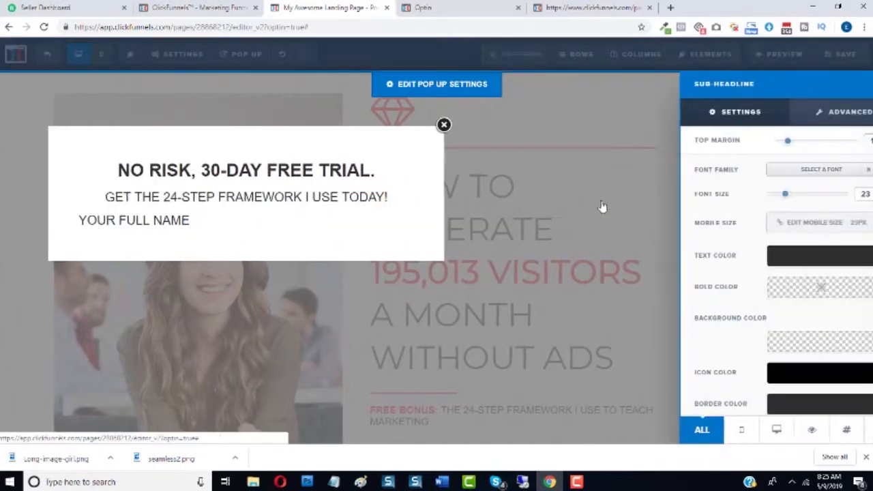
drag(763, 197, 749, 199)
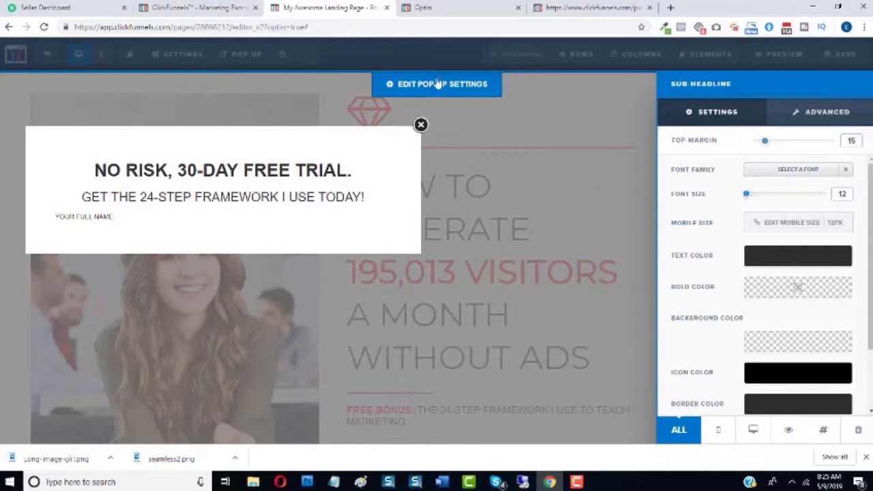
Left-align the pop-up's headline and the "GET THE 24-STEP FRAMEWORK I USE TODAY!" sub-headline, comparing them with the Optin page's pop-up
click(435, 6)
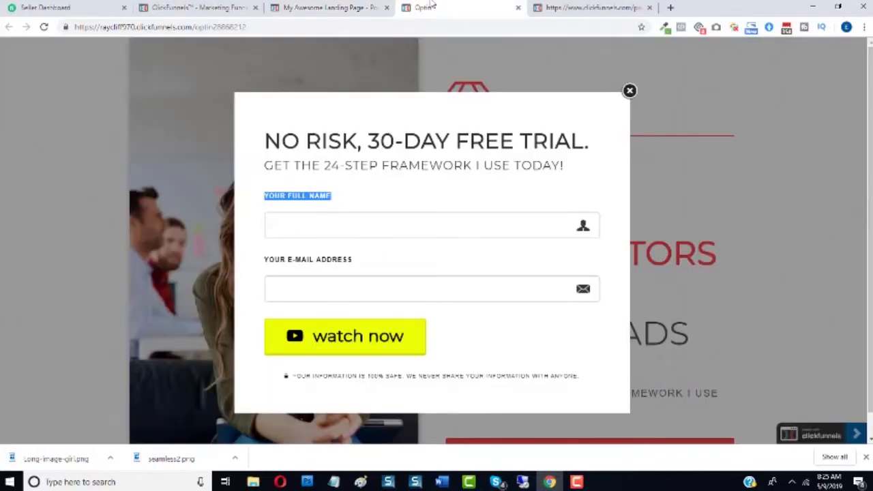
click(345, 7)
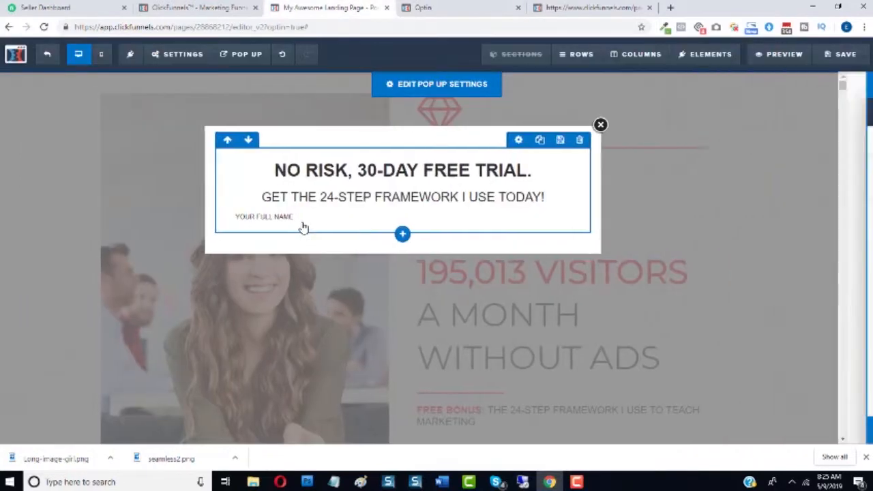
click(332, 173)
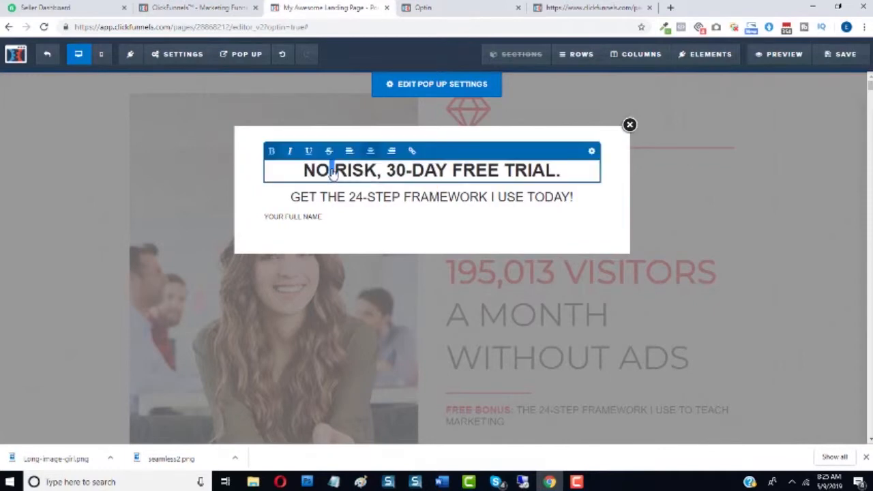
click(355, 152)
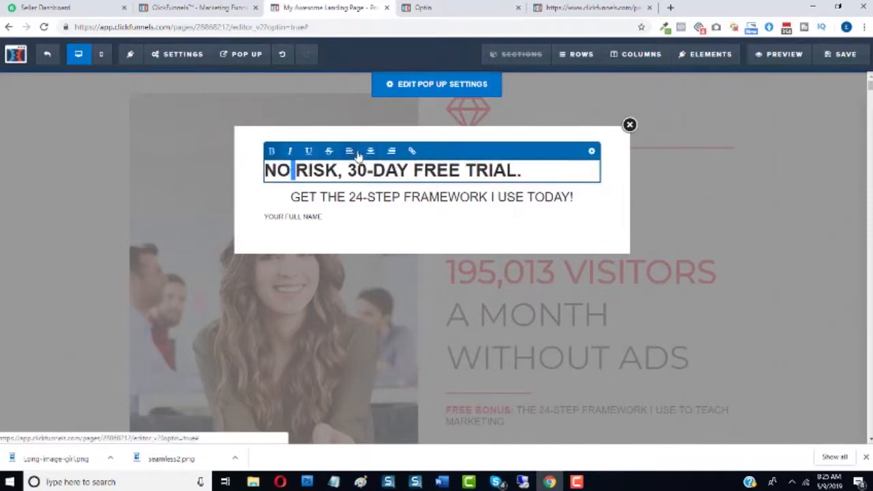
triple_click(366, 195)
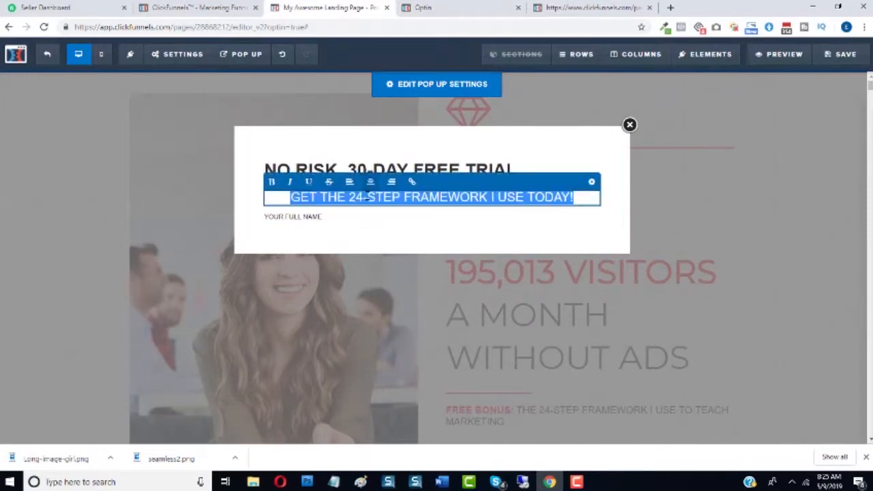
click(349, 182)
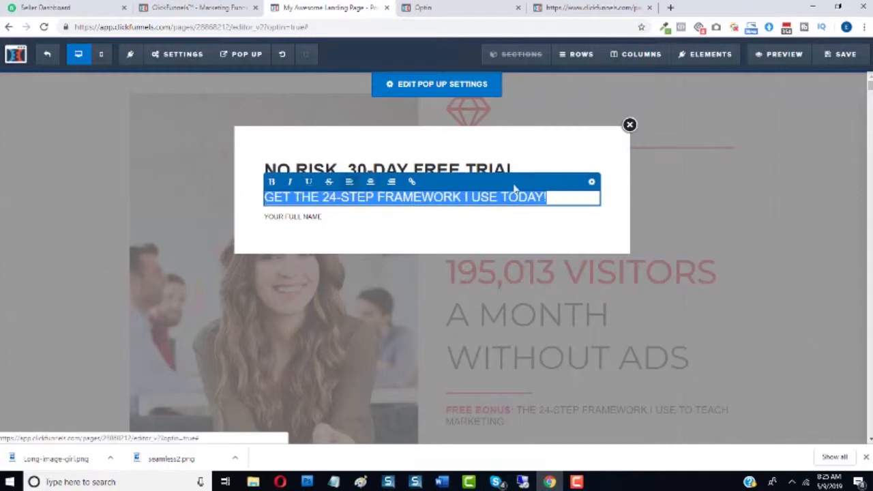
click(478, 6)
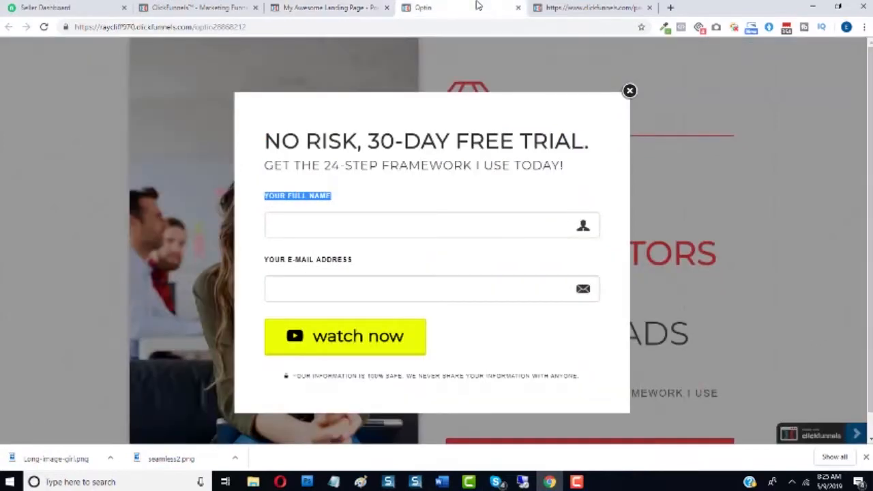
click(326, 7)
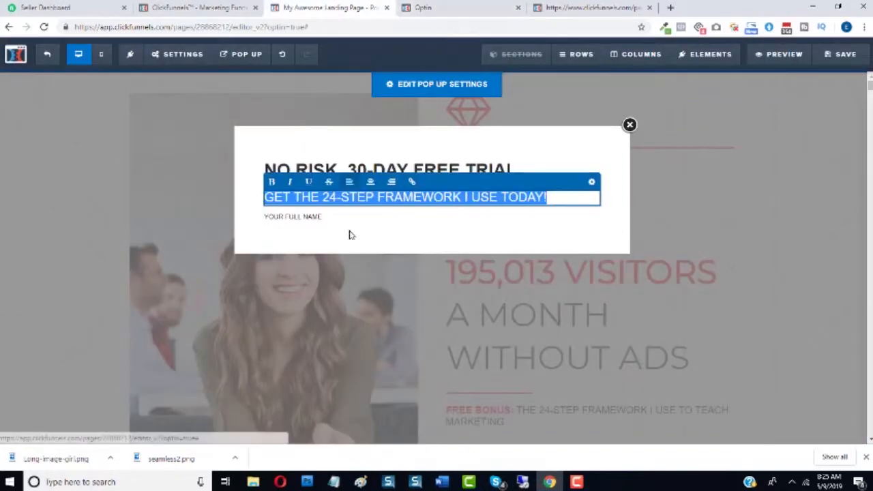
click(434, 4)
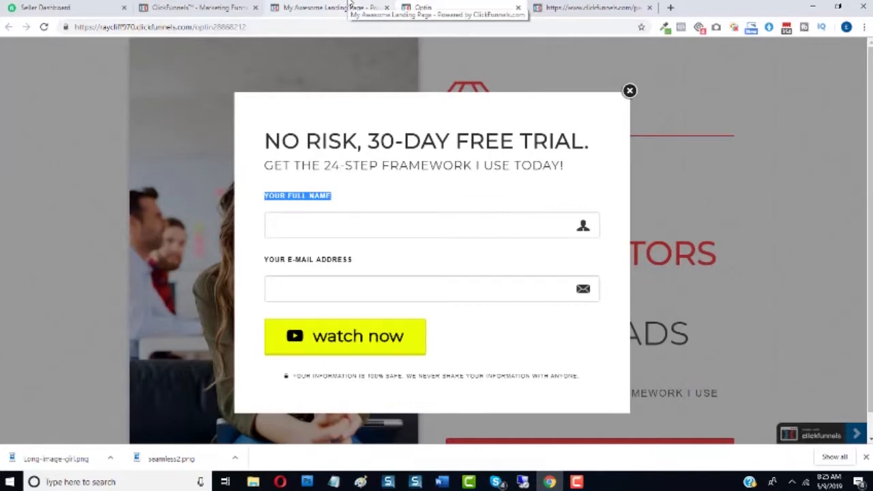
click(326, 8)
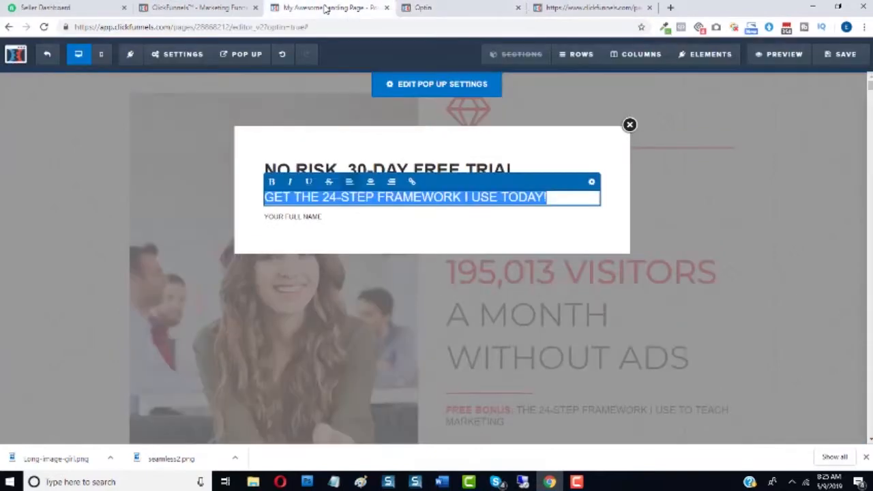
click(259, 248)
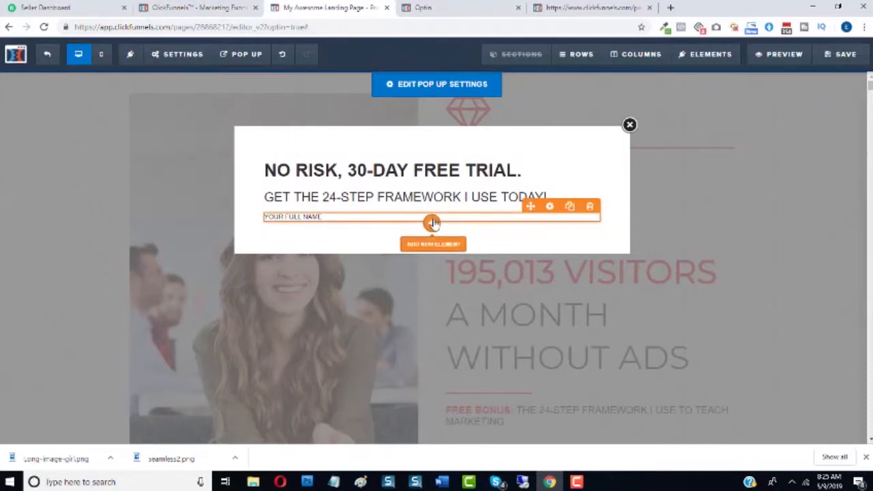
Add an Input element below the "YOUR FULL NAME" label in the pop-up and set its input type to Full Name
click(431, 222)
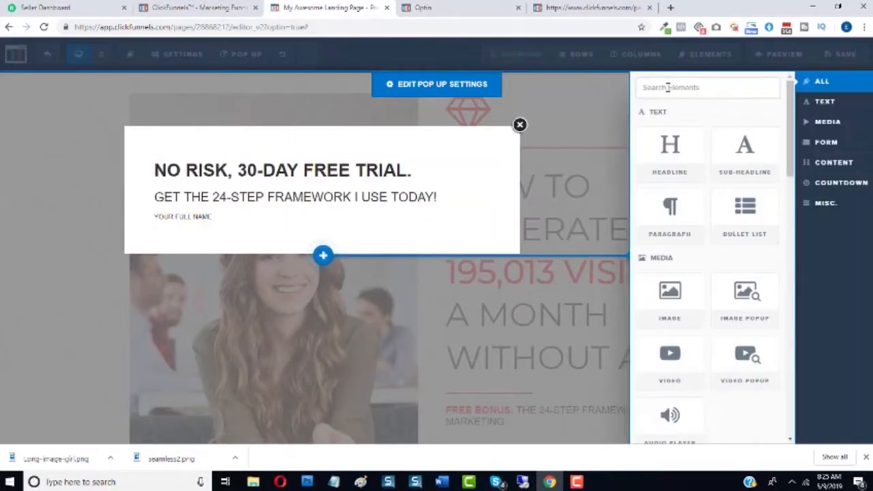
click(668, 87)
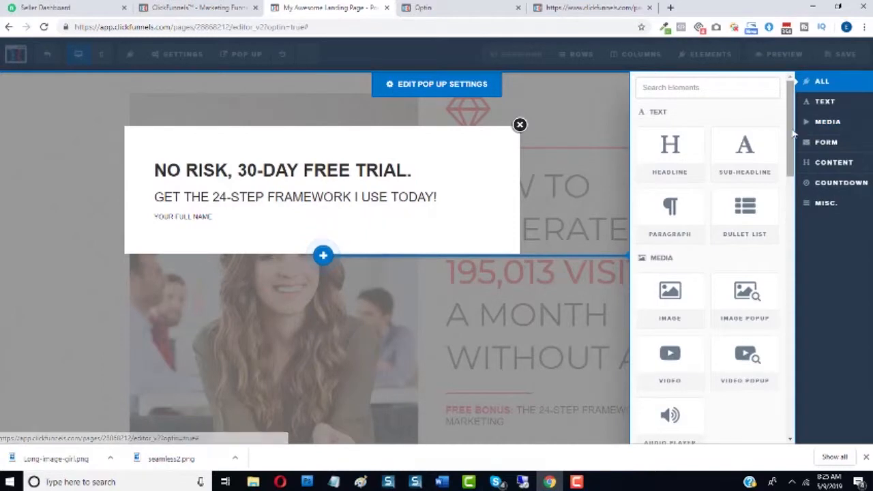
drag(794, 134, 792, 231)
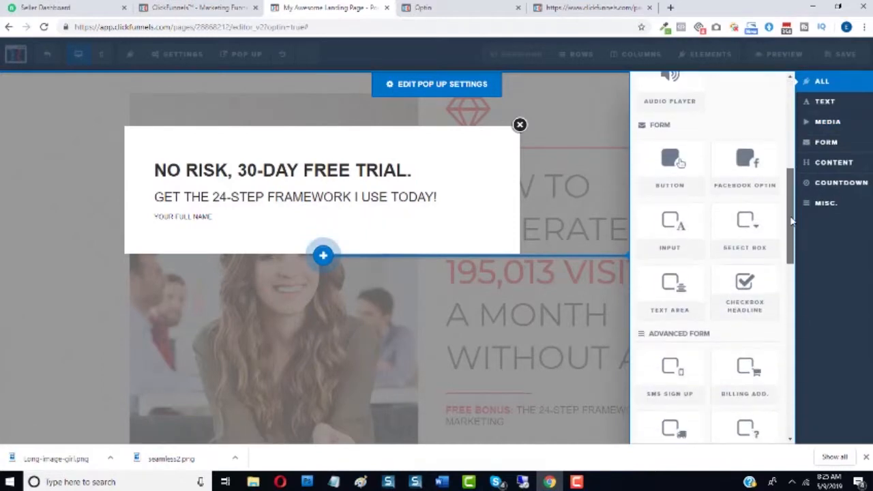
click(678, 232)
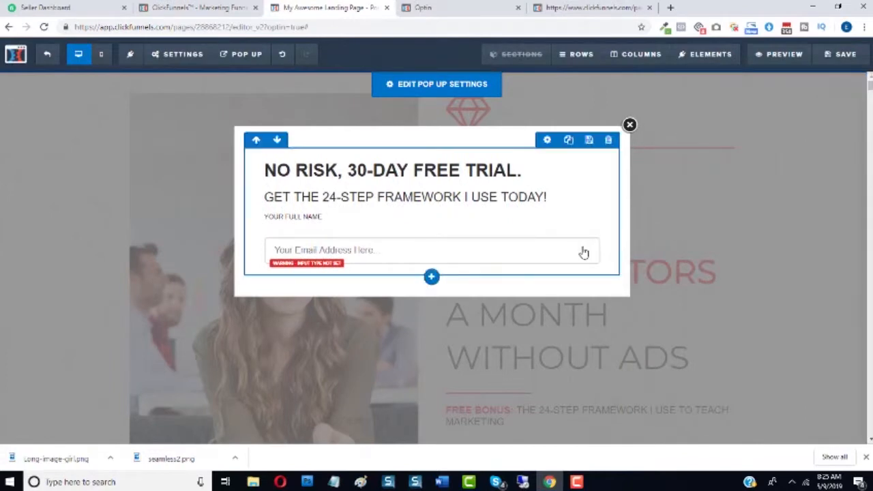
click(561, 252)
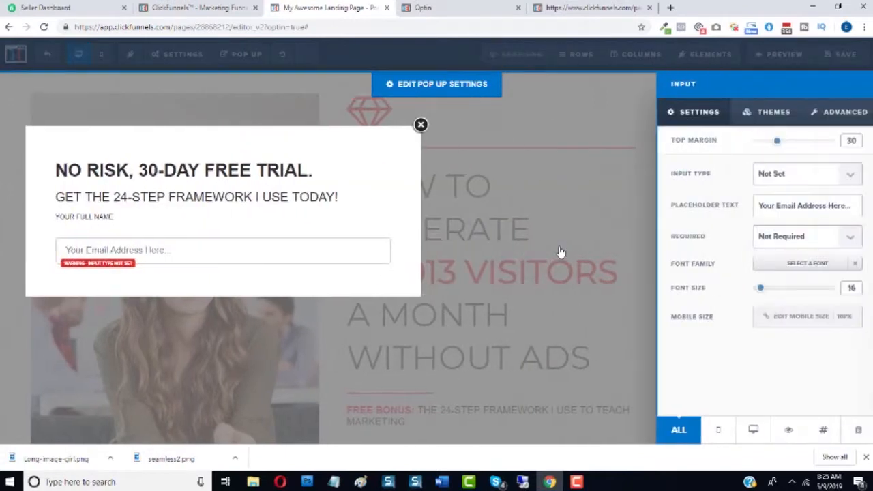
click(851, 176)
click(805, 202)
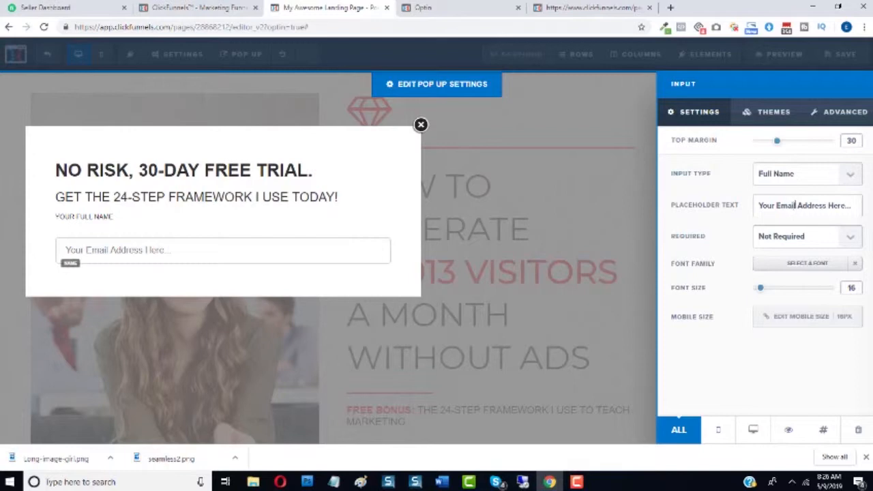
Clear the name input's placeholder text, checking it against the Optin page's pop-up, and set its top margin to 15
triple_click(795, 205)
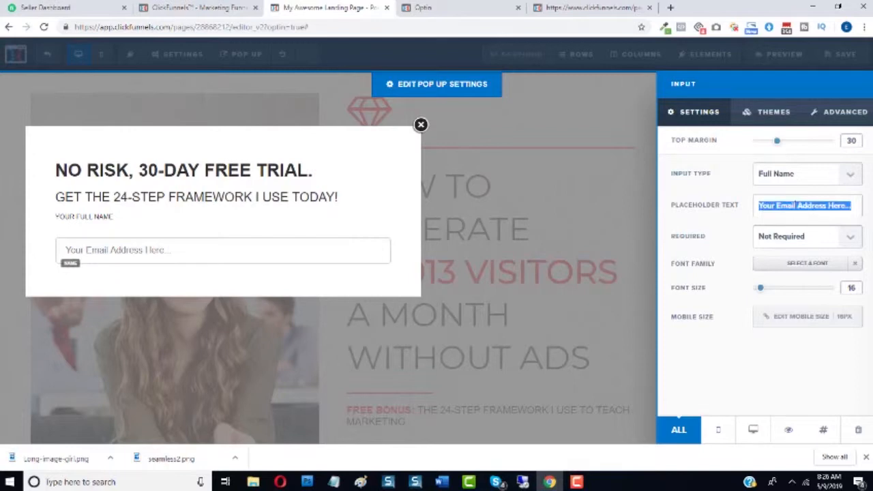
click(491, 6)
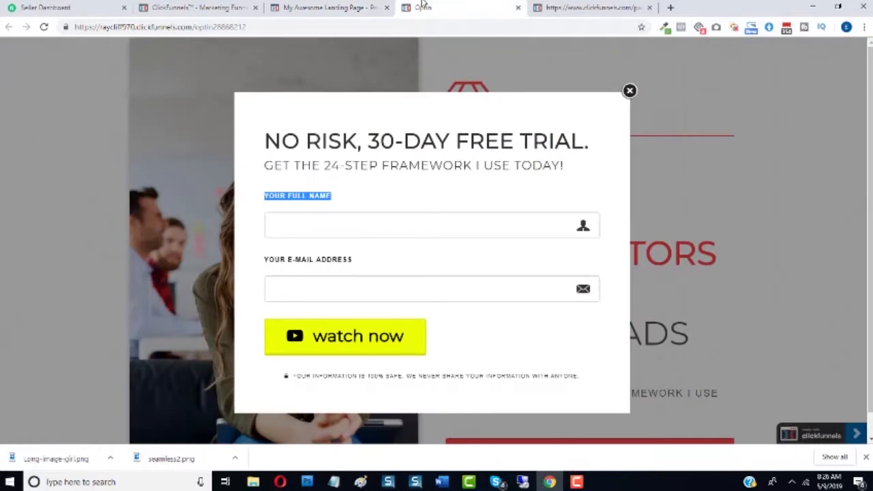
click(364, 6)
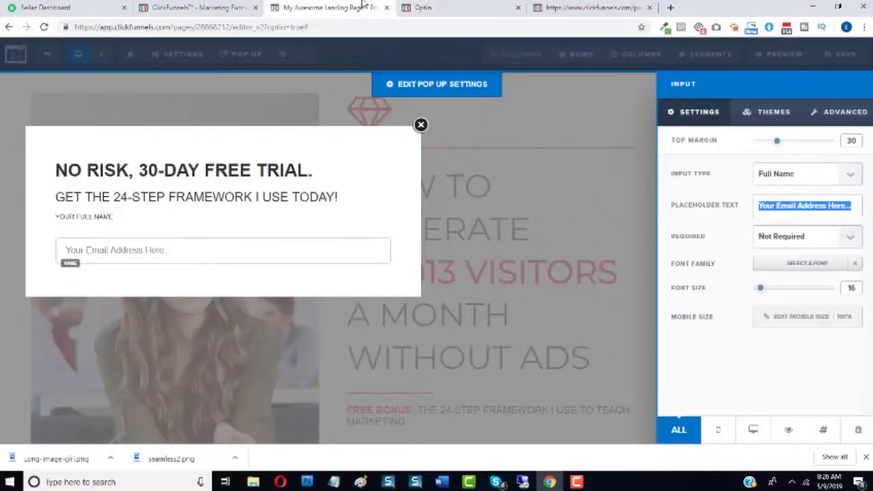
text(Y)
key(BackSpace)
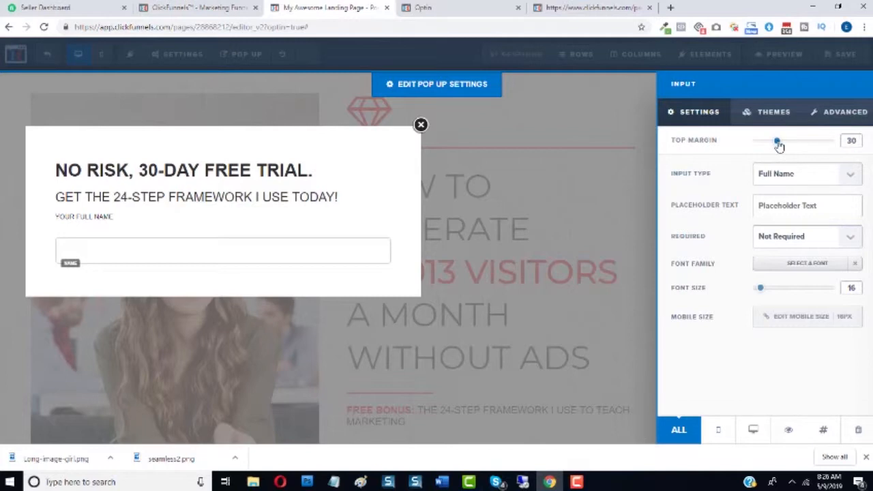
mouse_move(779, 147)
mouse_down()
mouse_move(757, 145)
mouse_move(766, 145)
mouse_up()
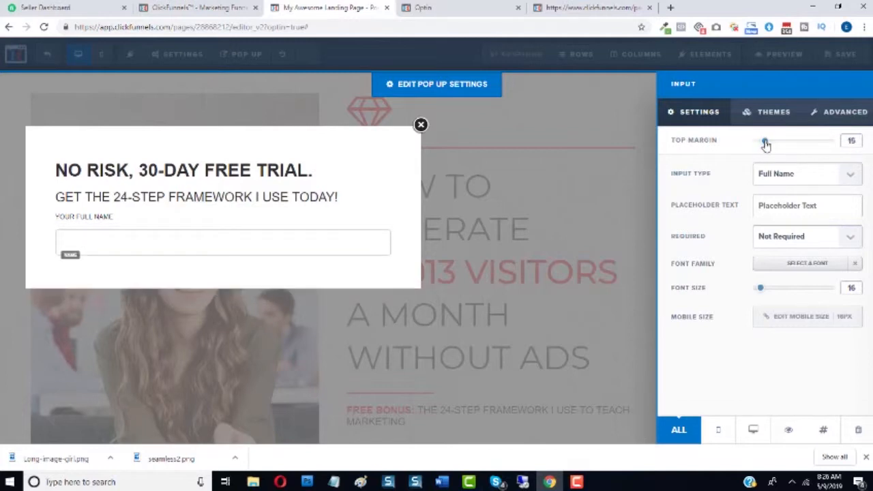
click(335, 229)
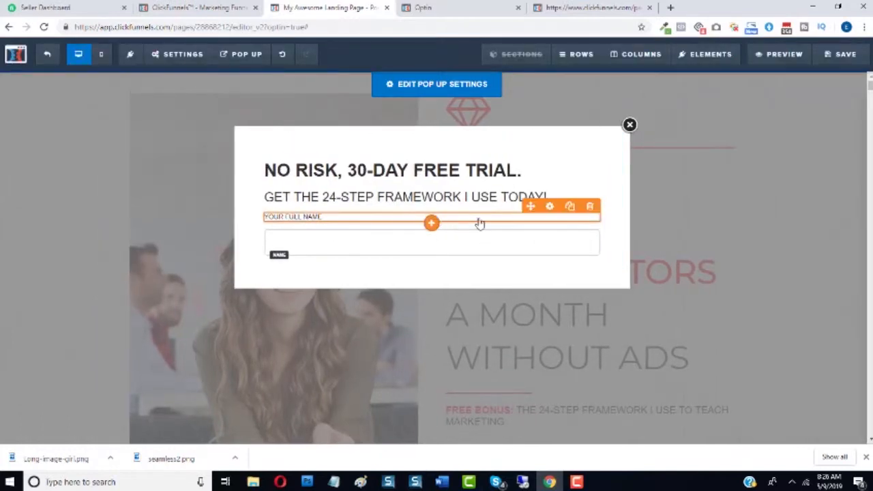
Place a copy of the "YOUR FULL NAME" label below the name input and change its text to "YOUR EMAIL ADDREESS"
click(569, 208)
drag(312, 238, 307, 279)
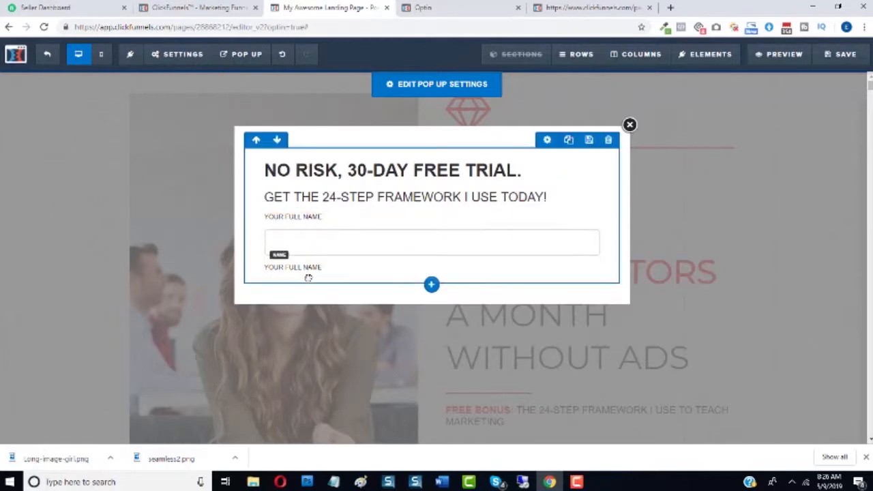
click(452, 5)
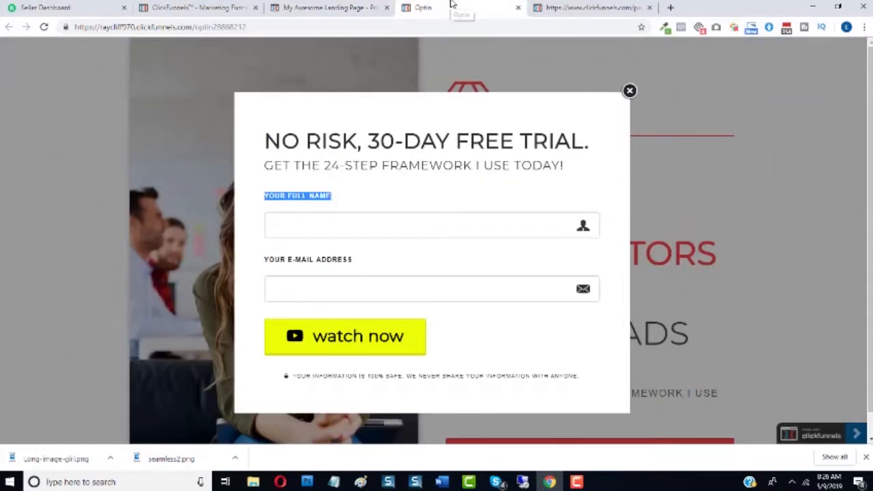
click(332, 7)
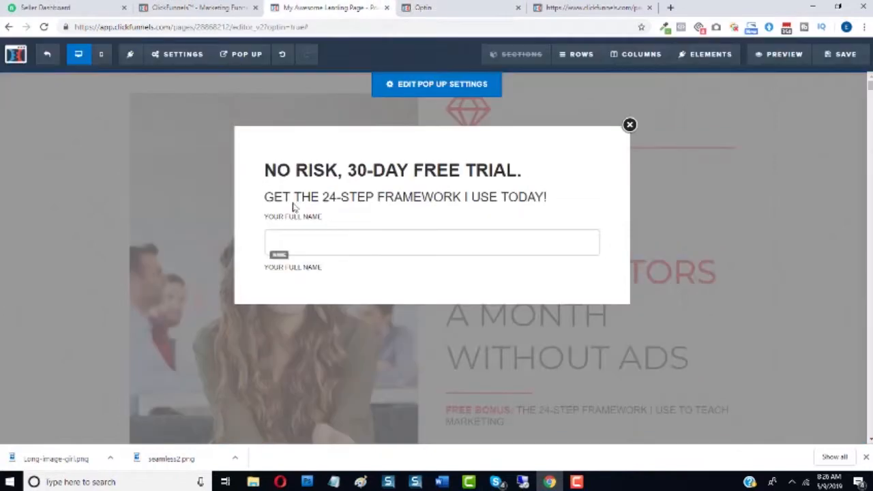
click(315, 271)
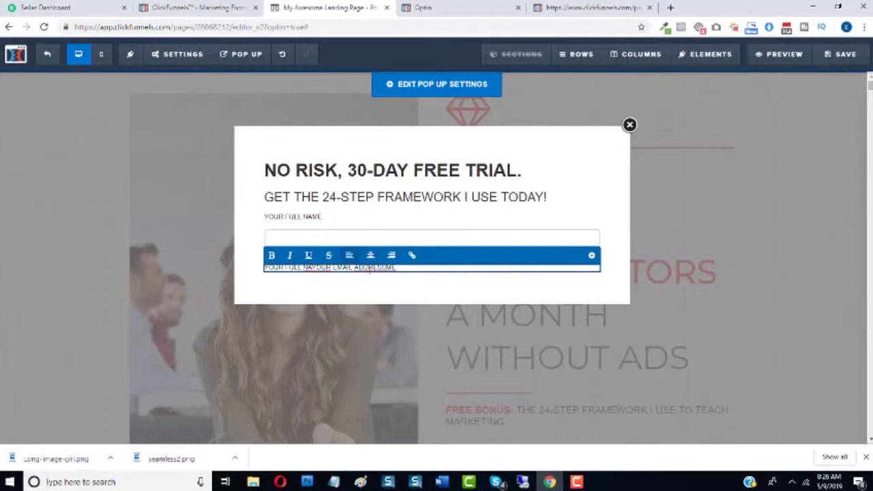
key(ctrl+a)
key(BackSpace)
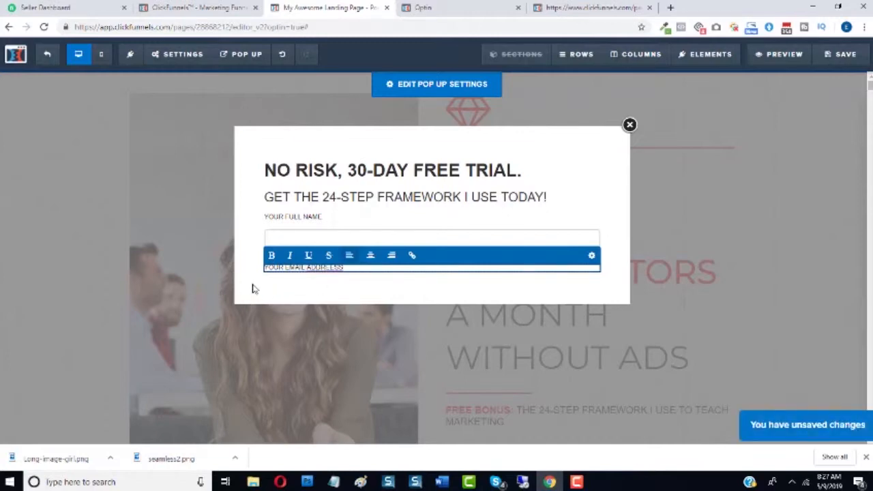
click(252, 288)
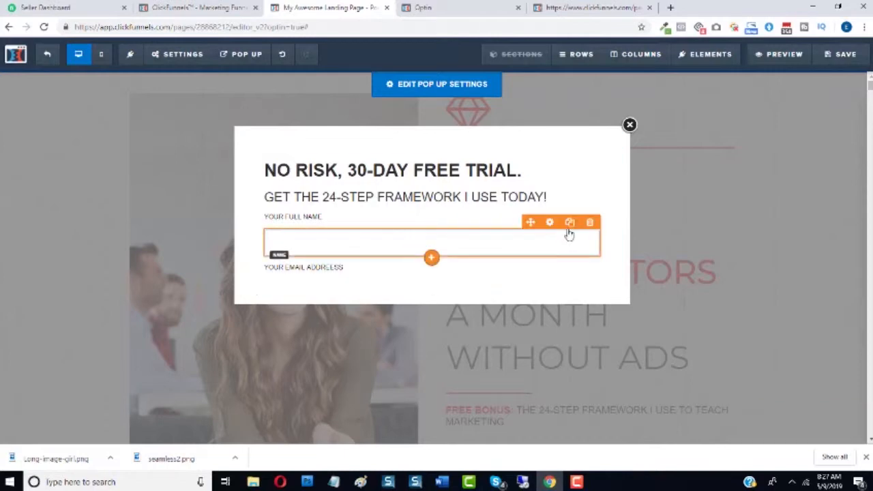
Place a copy of the name input below the email label and set its input type to Email Address
click(570, 224)
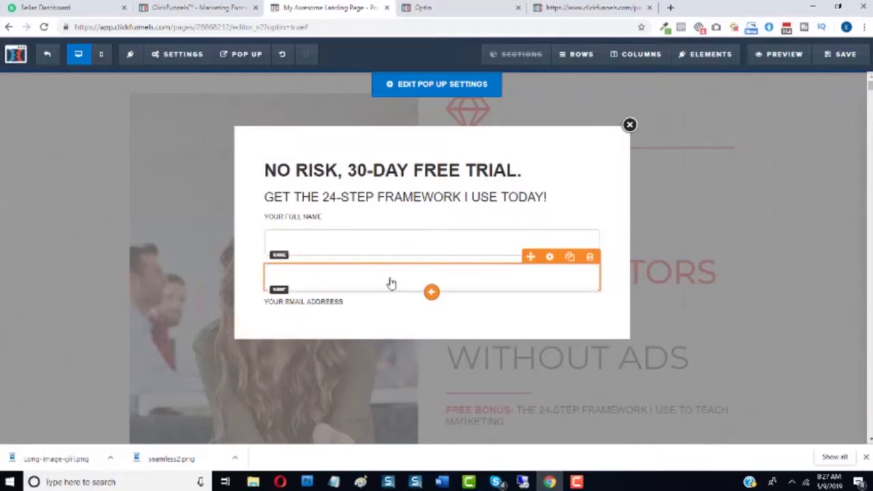
drag(376, 314, 366, 331)
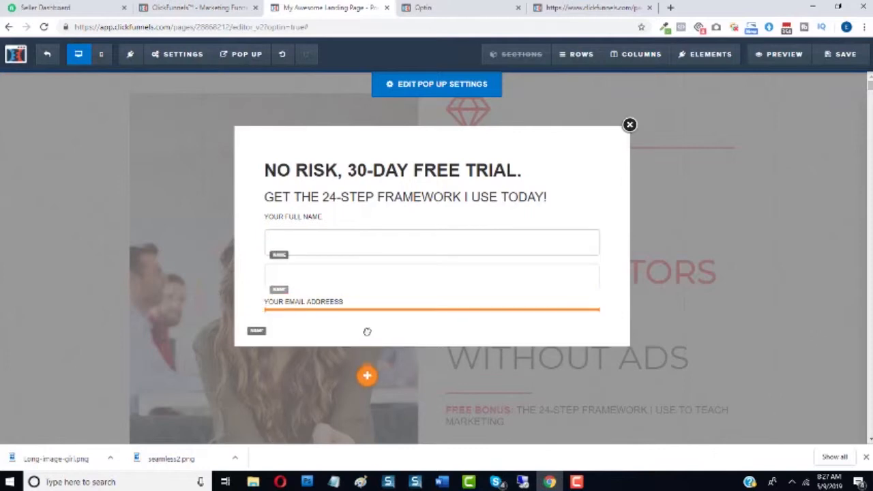
click(513, 291)
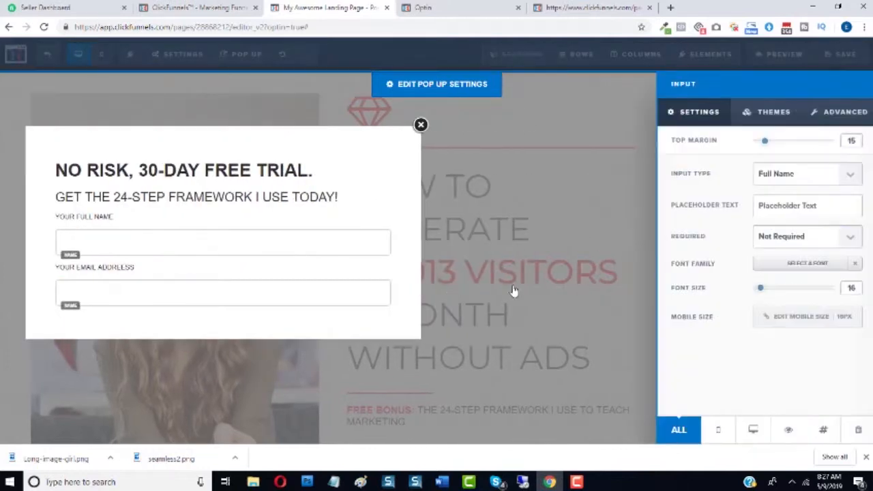
click(839, 180)
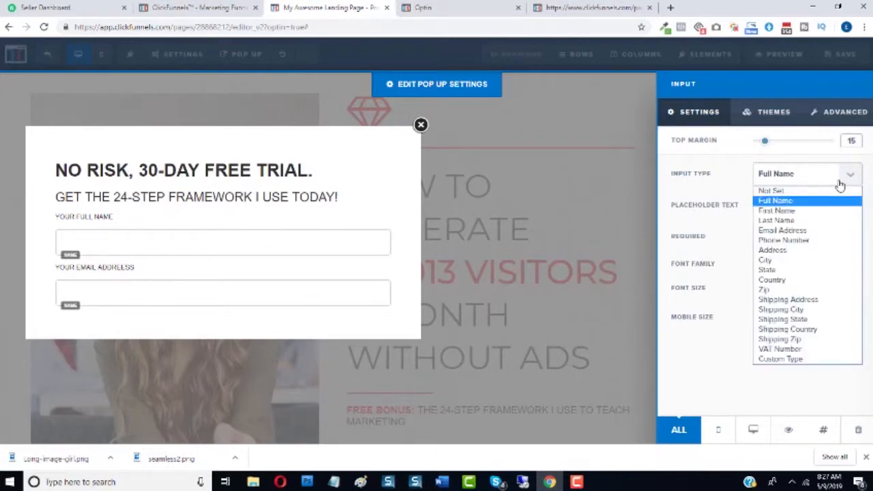
click(792, 232)
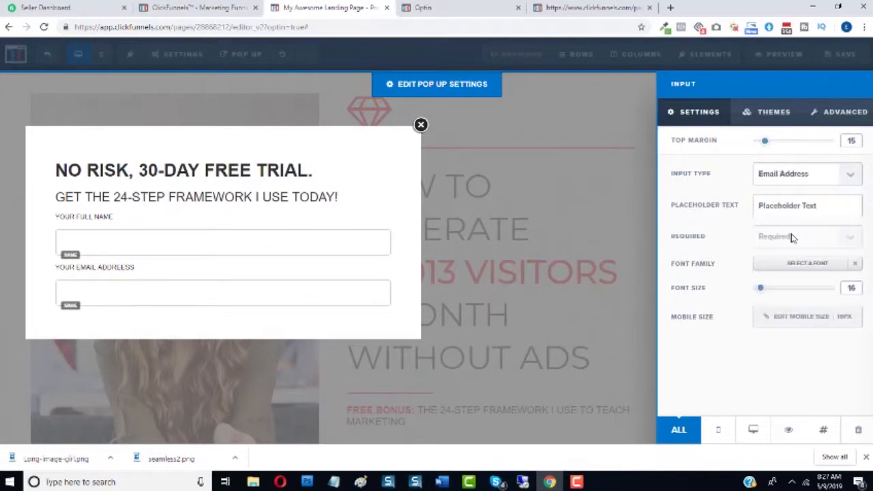
click(303, 328)
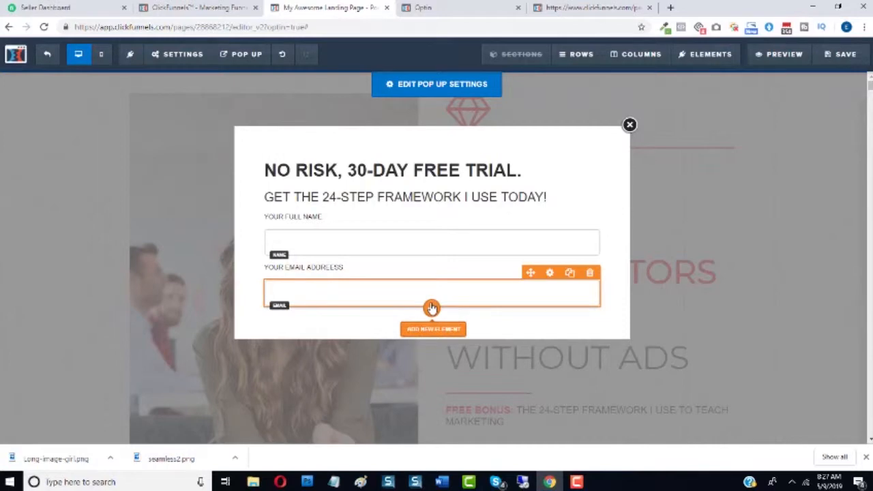
Add a Button element below the email input in the pop-up and open its settings
click(432, 308)
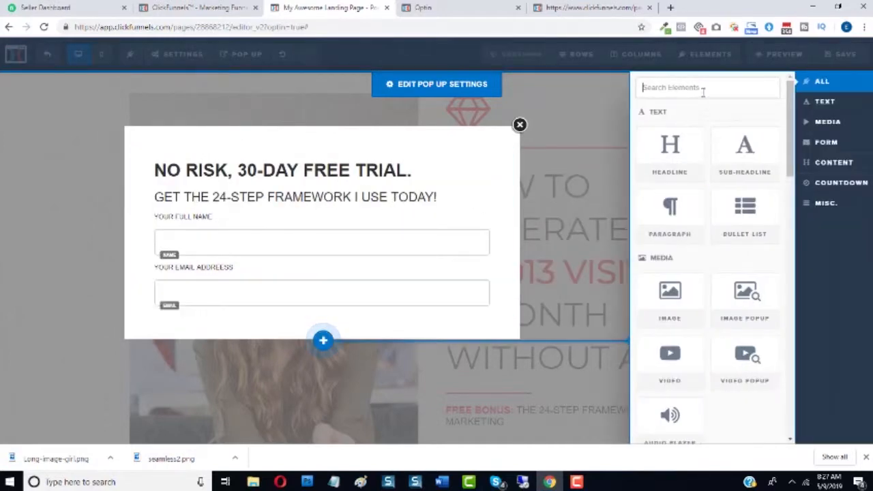
click(703, 92)
text(BUTT)
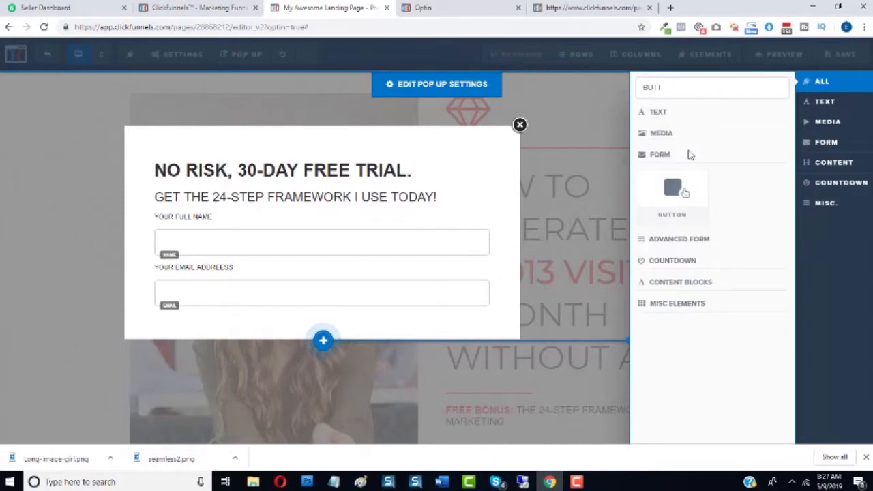
click(675, 188)
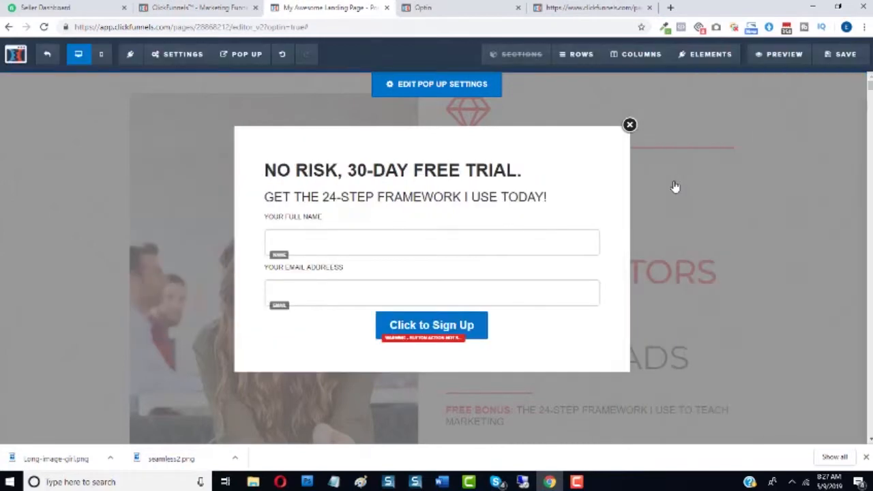
click(467, 333)
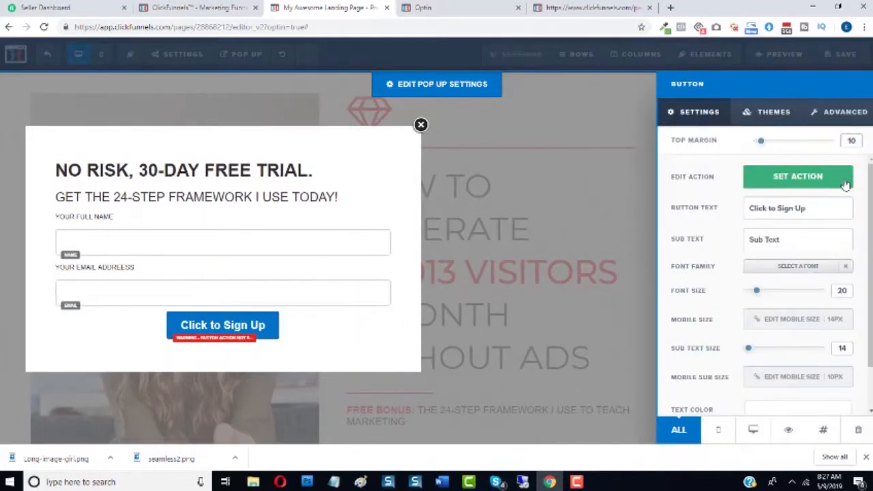
Sample the yellow background color of the "watch now" button on the Optin page with the page color picker
click(474, 6)
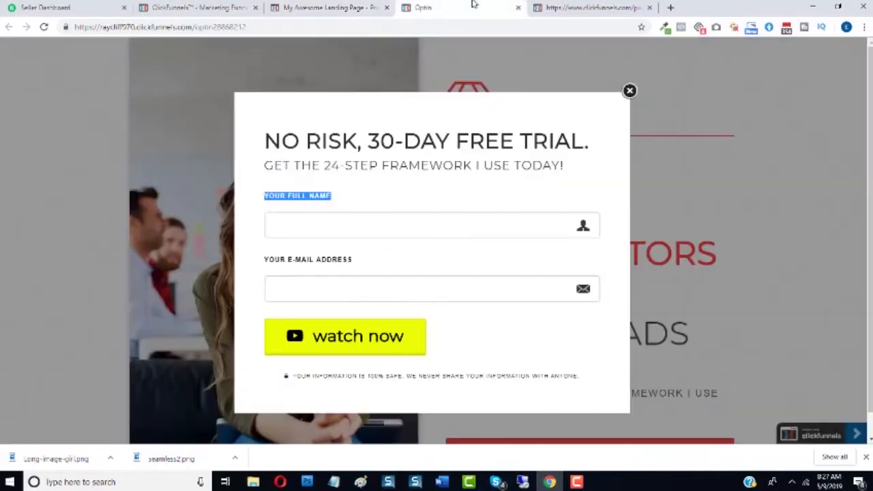
click(664, 27)
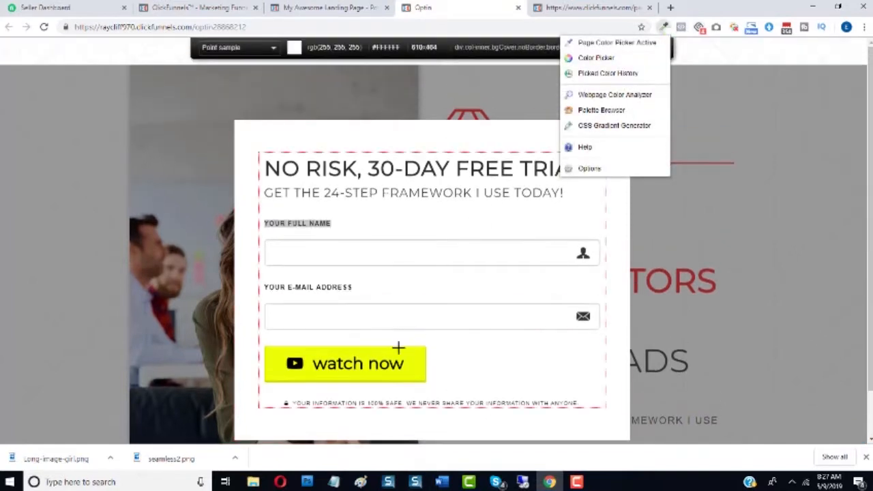
click(399, 350)
click(400, 351)
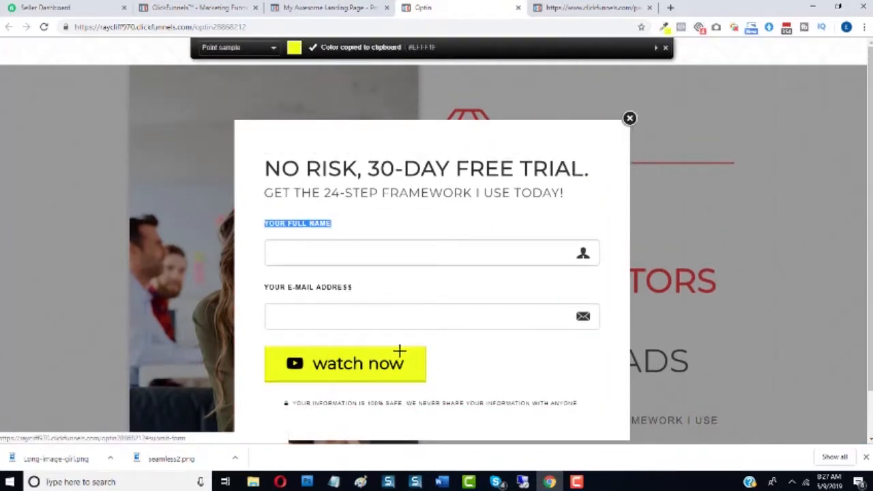
Return to the landing page editor and set the pop-up button's background color to the sampled yellow #EFFF1F
click(341, 7)
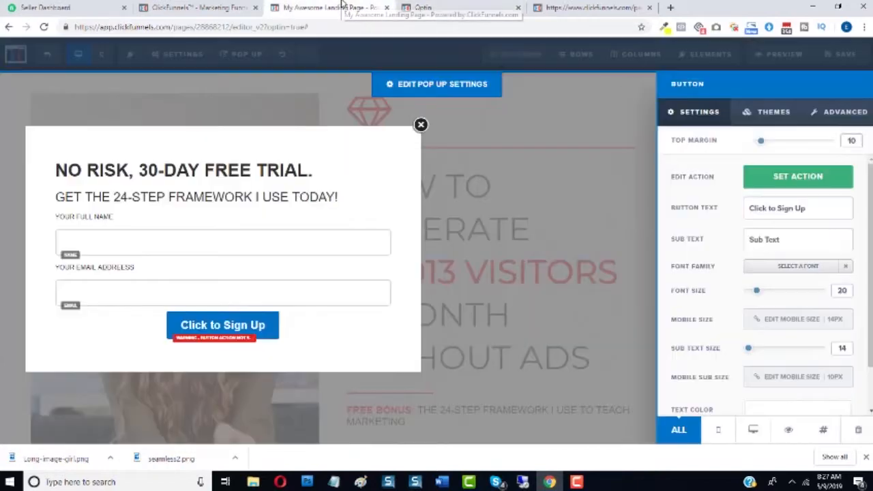
scroll(798, 341, down, 1)
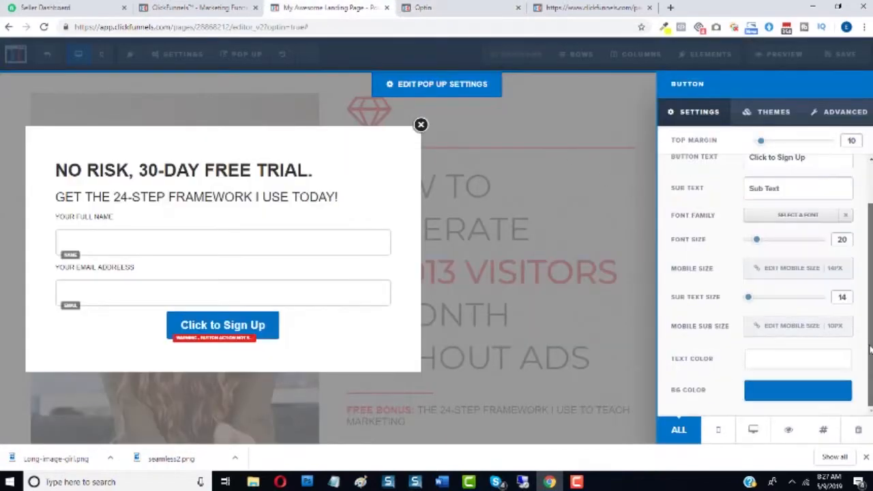
click(798, 392)
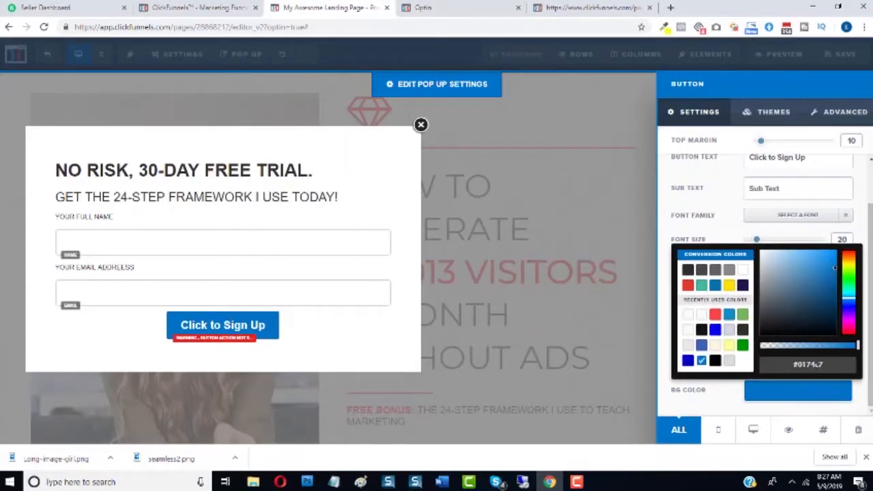
key(ctrl+a)
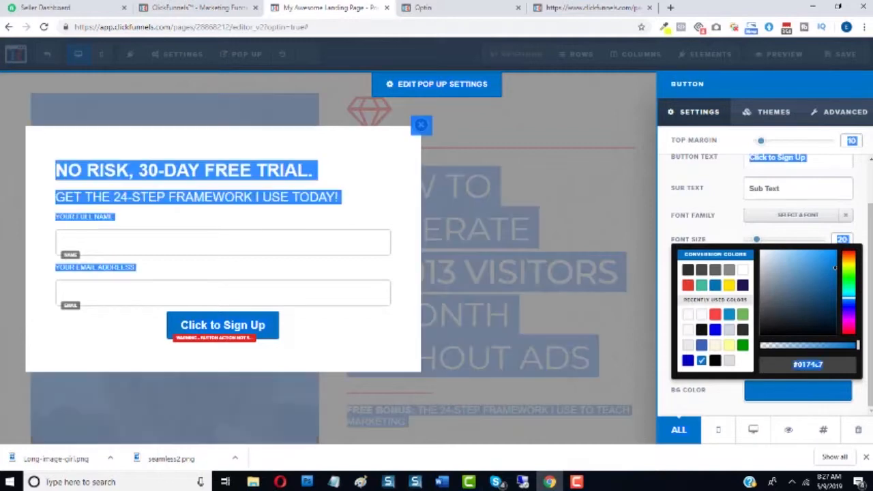
double_click(808, 365)
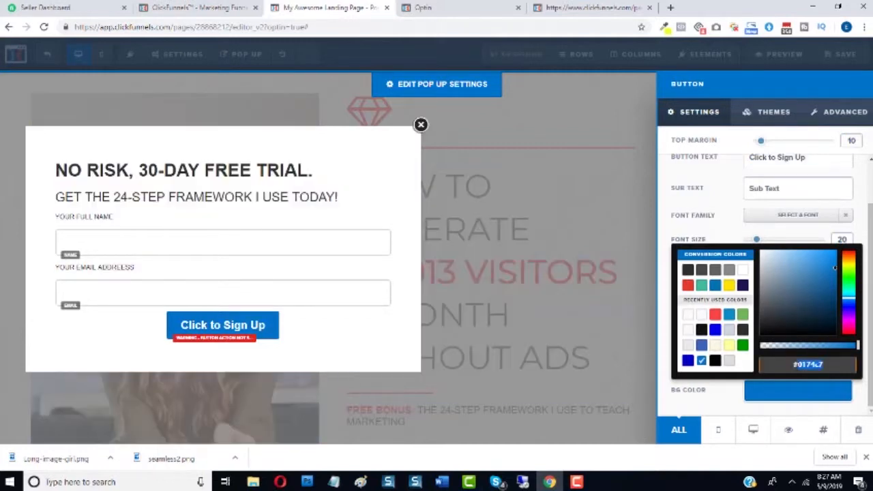
key(ctrl+v)
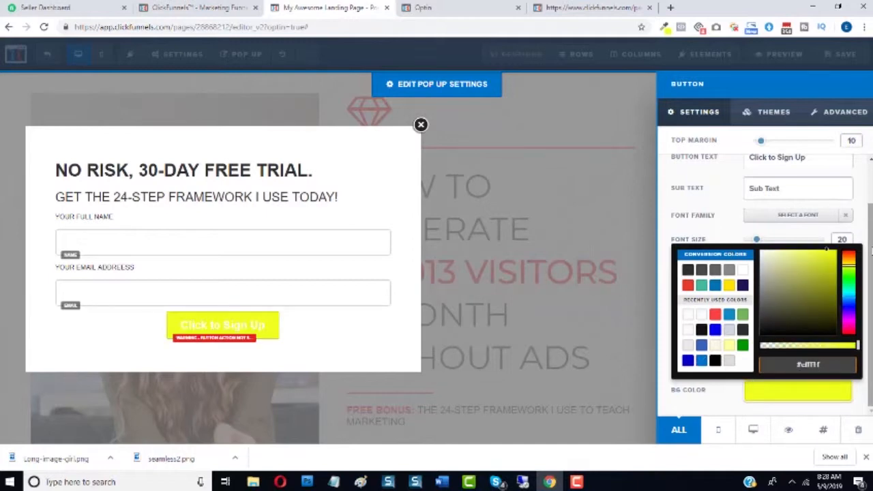
scroll(866, 178, up, 2)
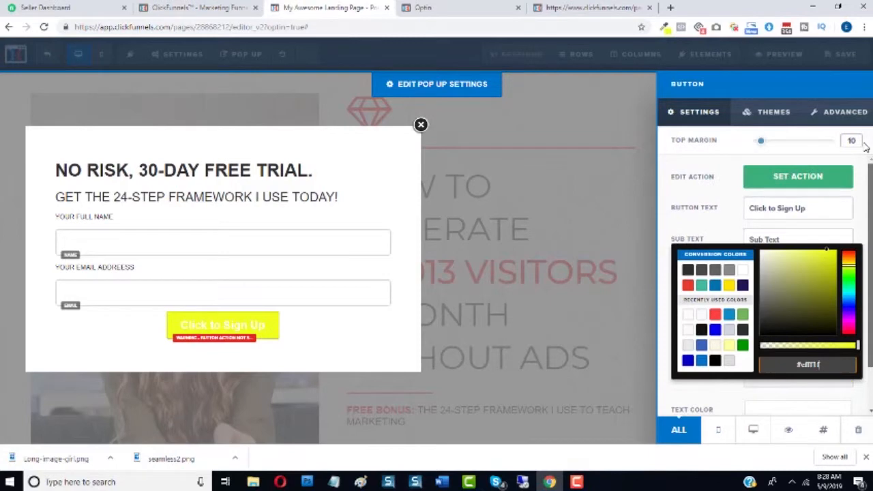
Compare the button with the reference Optin page and set the pop-up button's alignment to Left
click(843, 112)
click(462, 7)
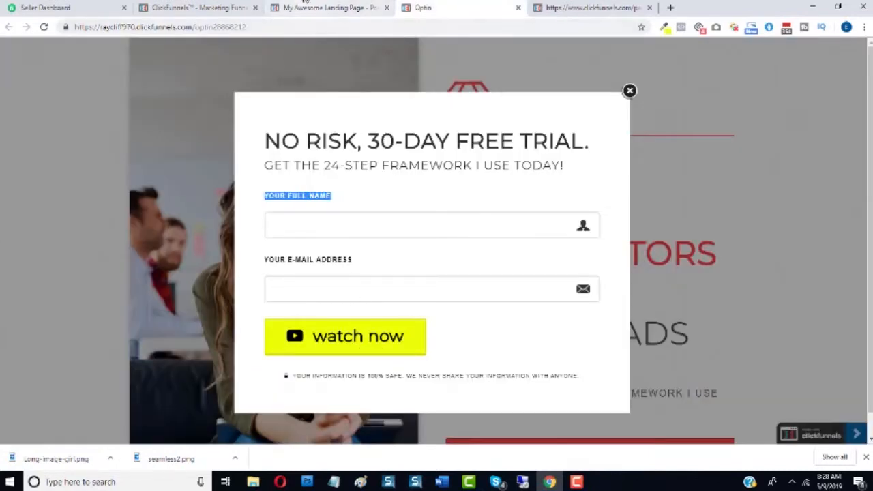
click(305, 6)
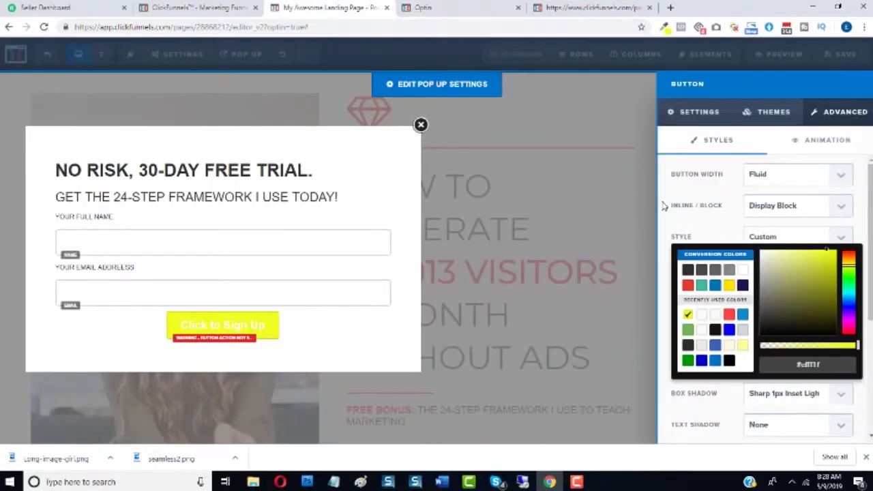
click(709, 205)
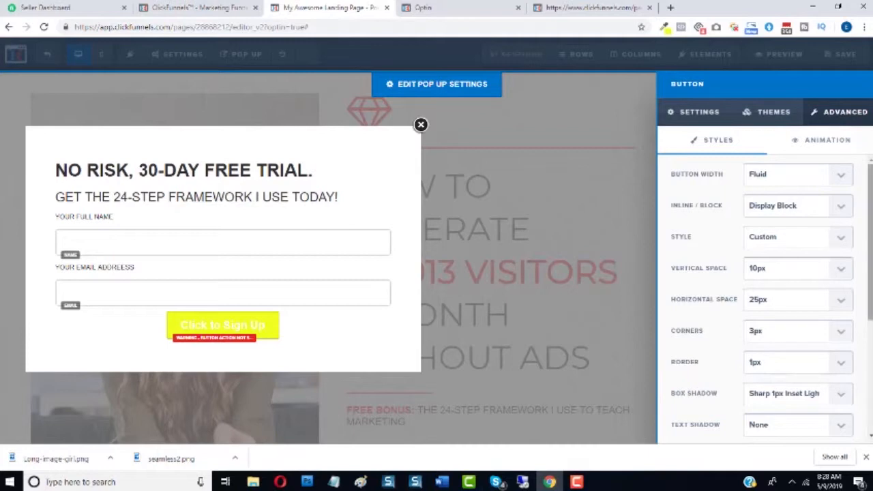
scroll(764, 297, down, 3)
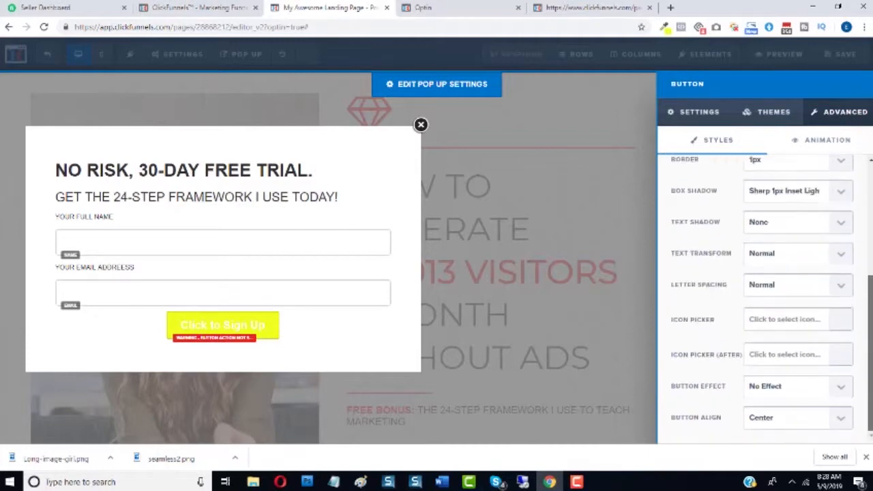
click(768, 422)
click(765, 435)
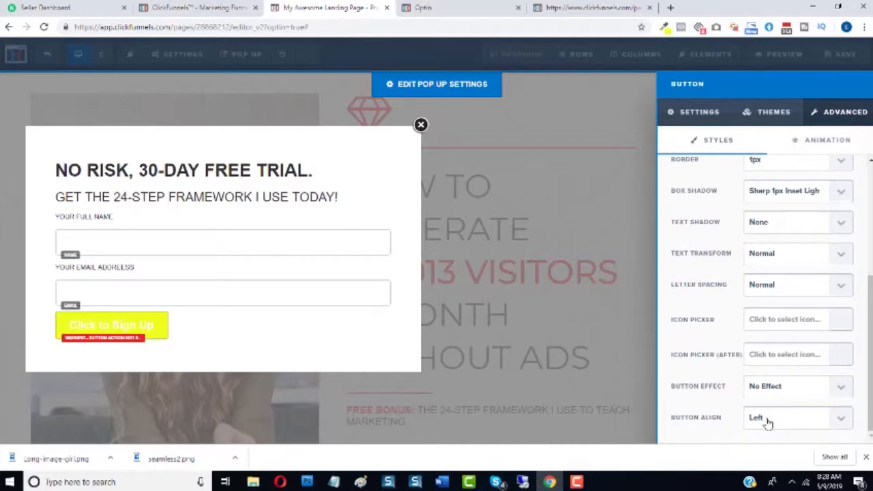
Set the pop-up button's text color to dark grey #2d2d2d and its top margin to 25
scroll(866, 365, up, 3)
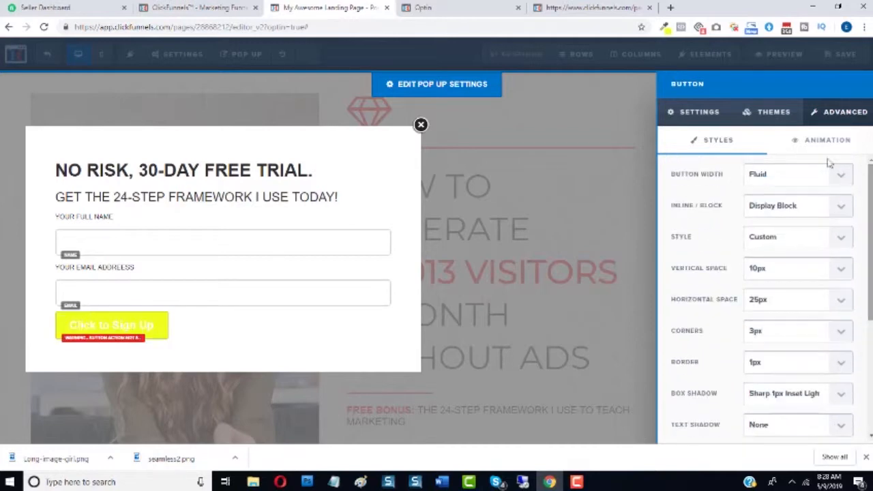
click(710, 115)
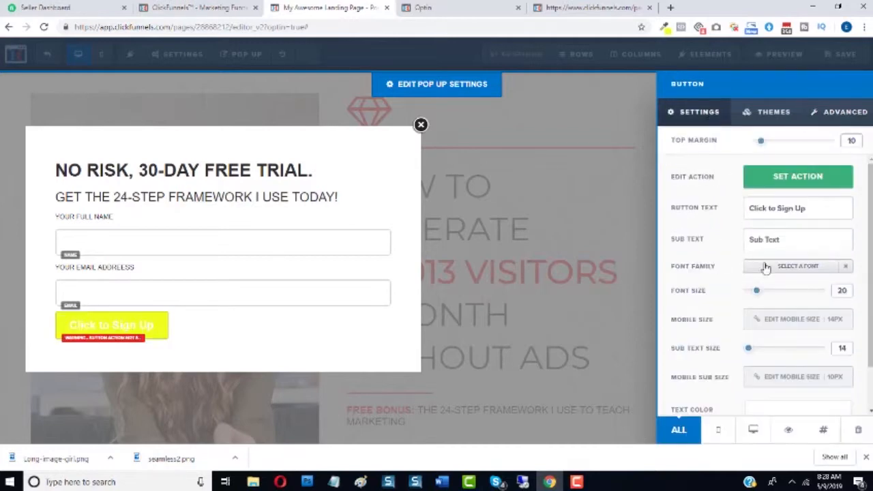
scroll(792, 378, down, 1)
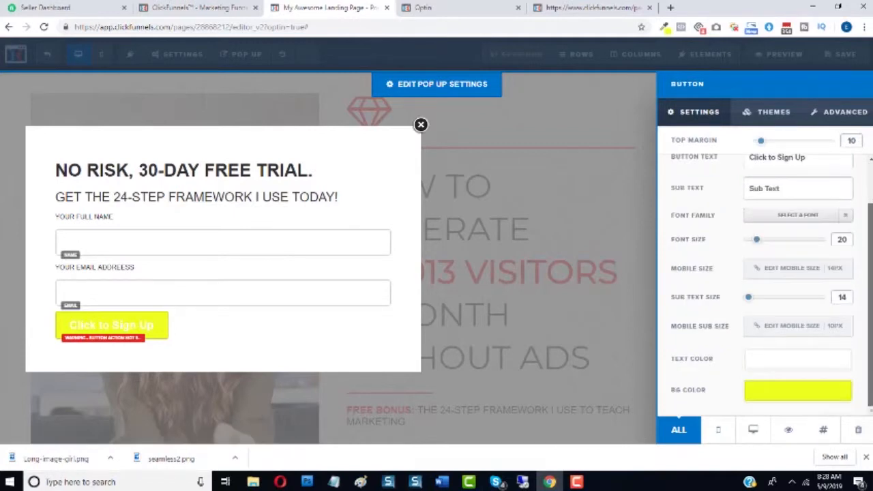
click(779, 365)
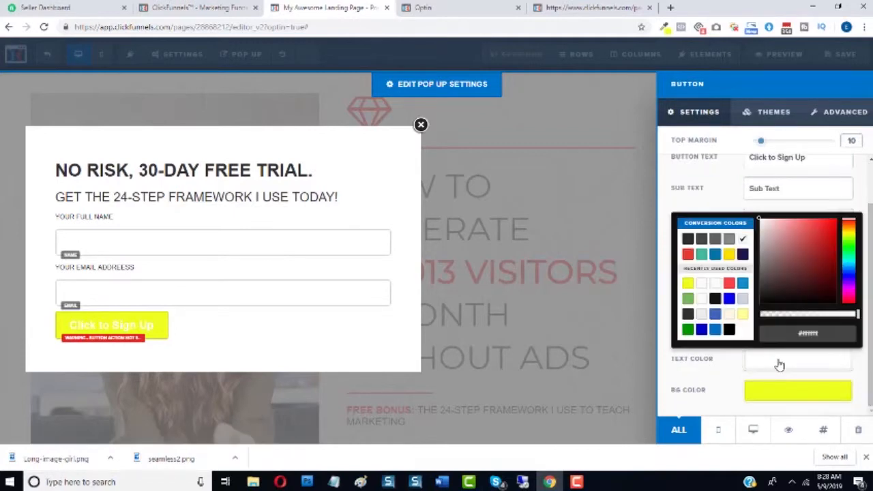
click(687, 238)
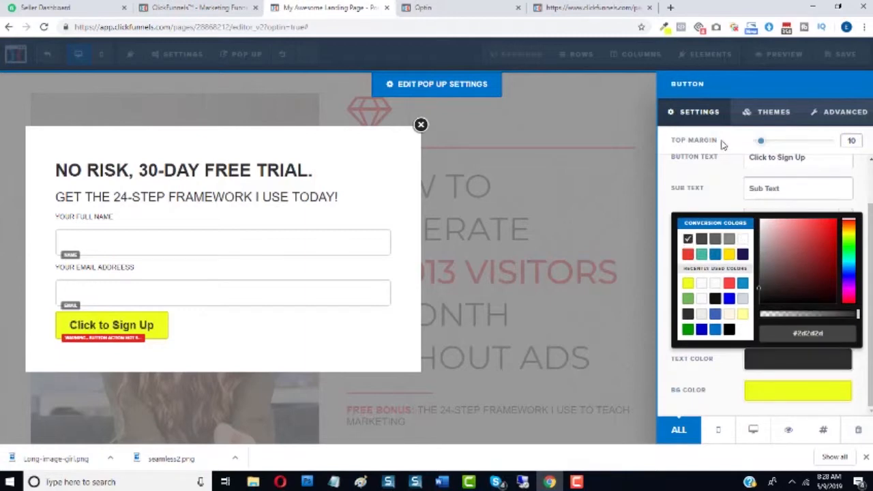
drag(761, 141, 774, 141)
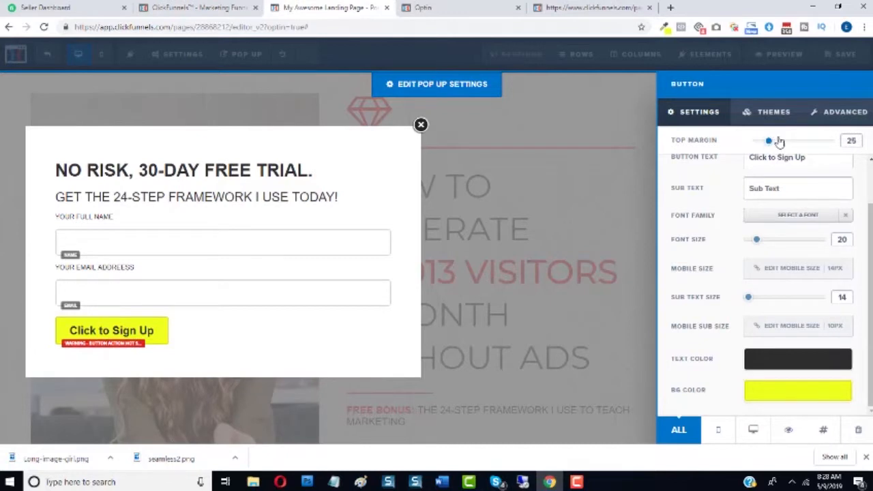
click(846, 112)
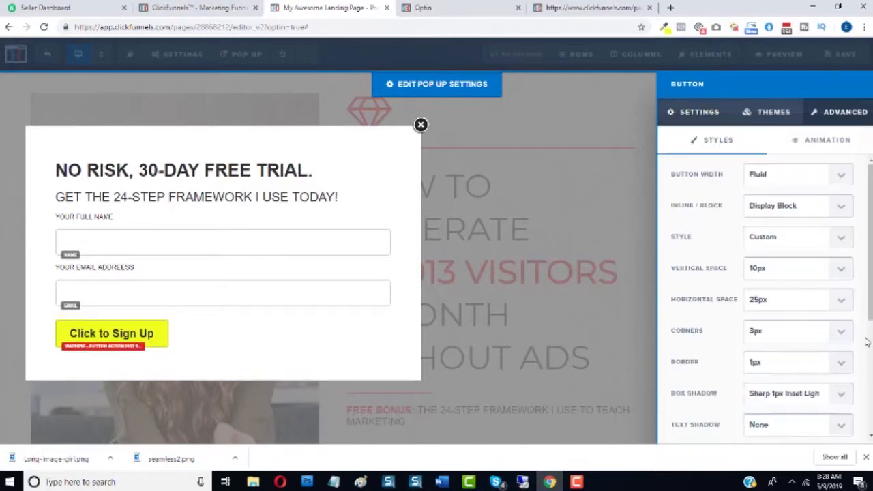
scroll(869, 329, down, 2)
drag(871, 343, 870, 358)
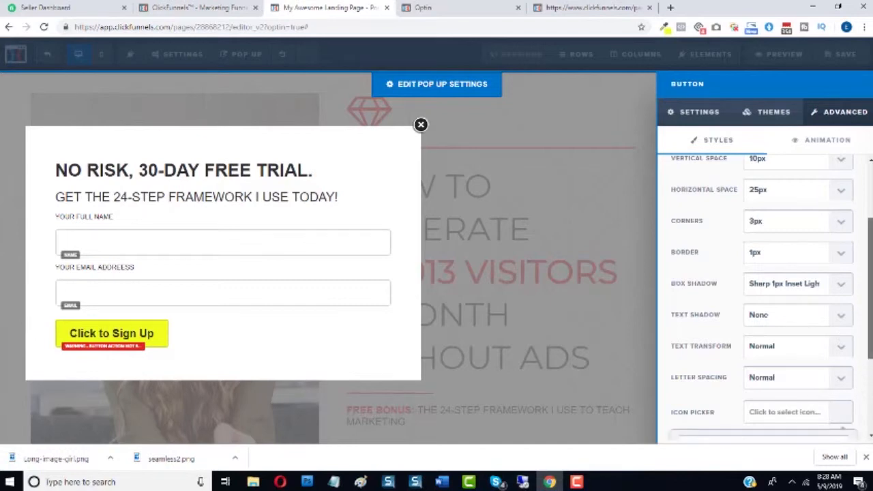
drag(870, 341, 870, 390)
click(805, 377)
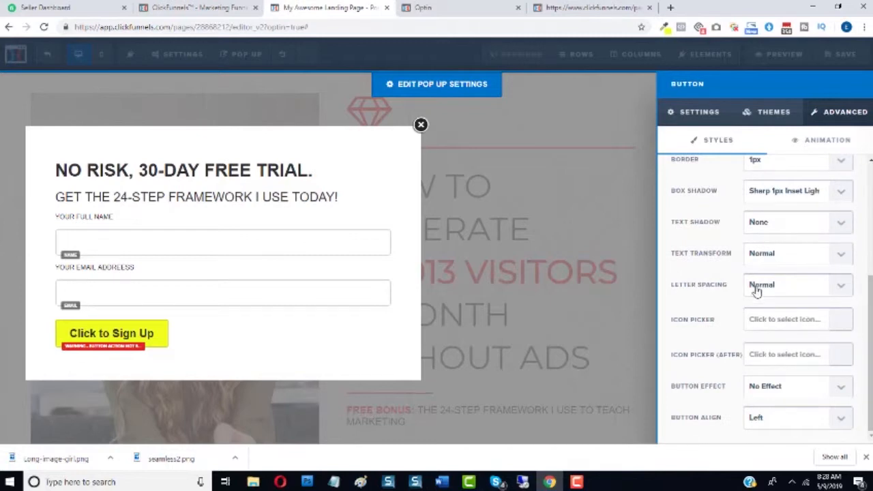
click(712, 121)
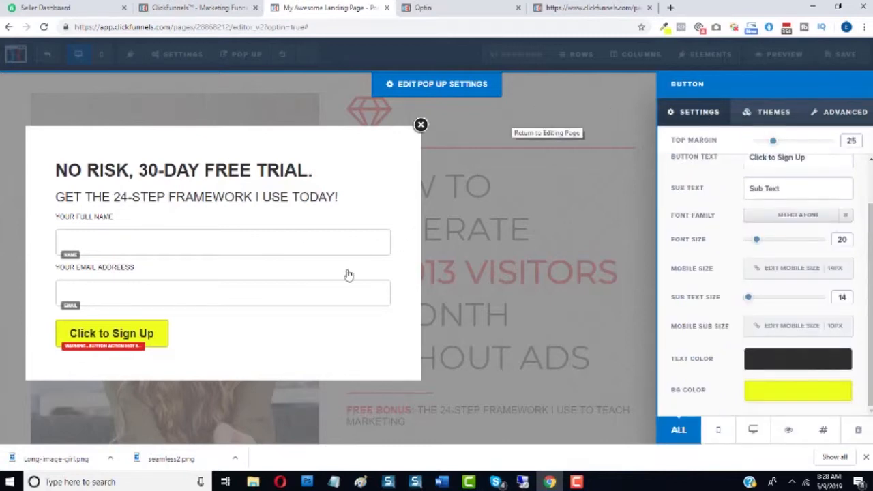
click(442, 326)
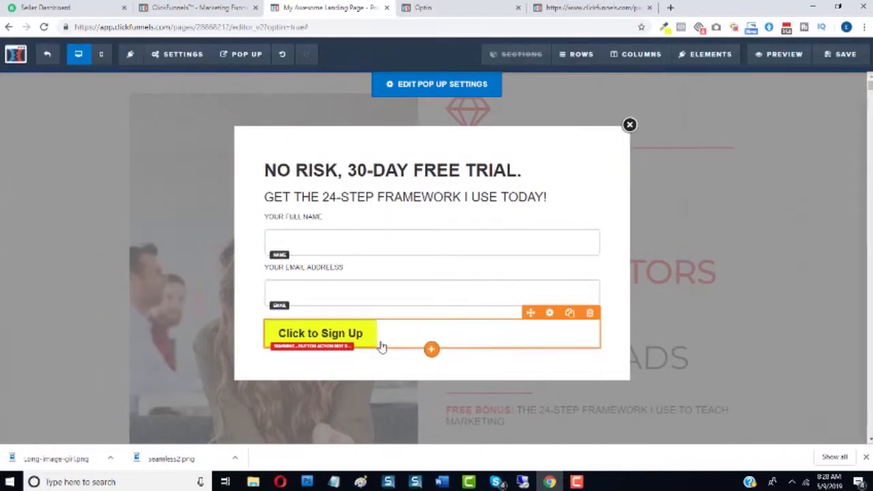
Search the button's leading icons for "PLA" and assign the fa-youtube-play icon to the yellow pop-up button
click(300, 332)
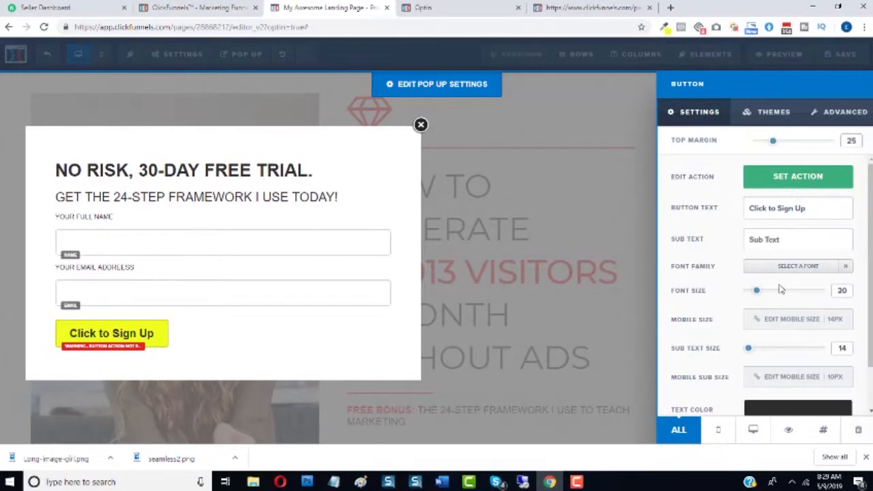
click(847, 116)
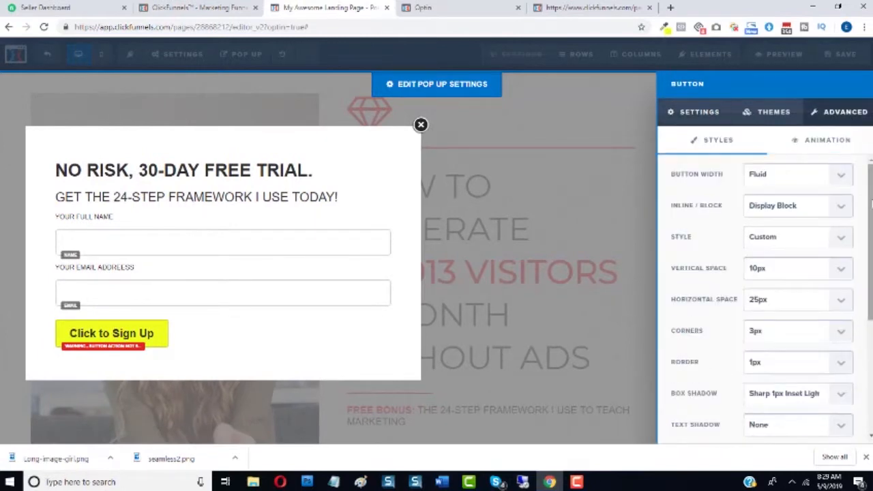
scroll(810, 309, down, 3)
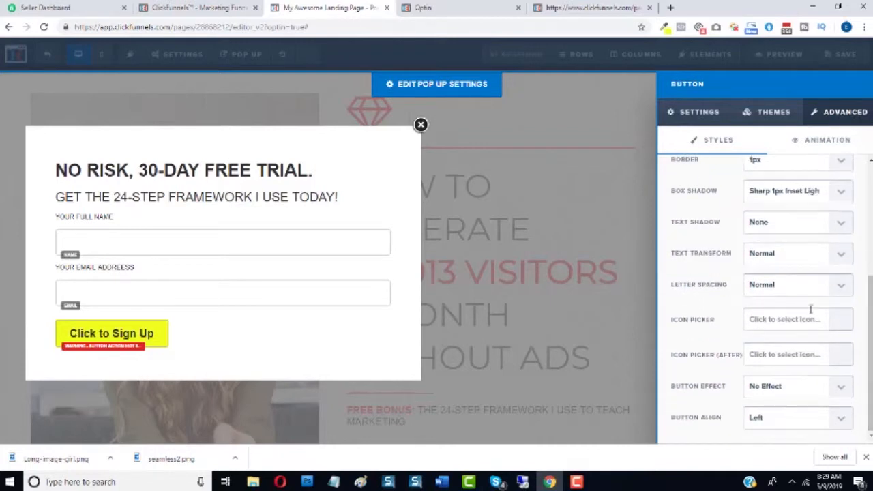
click(806, 318)
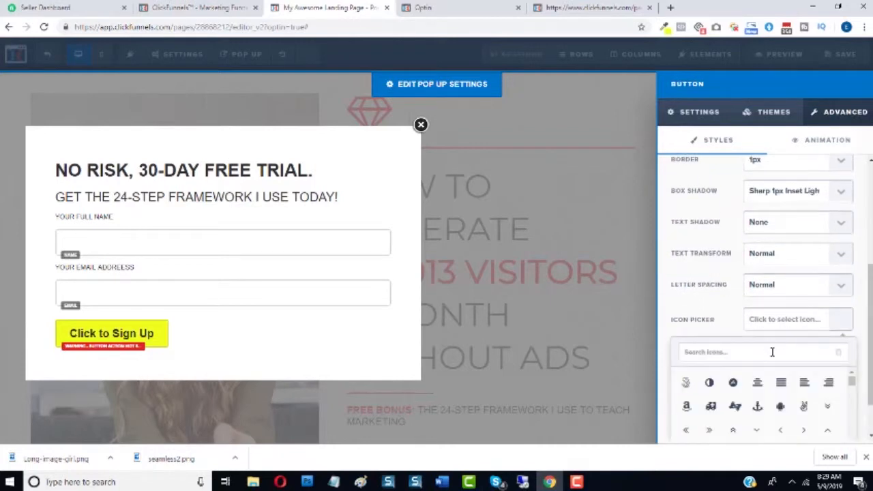
text(a)
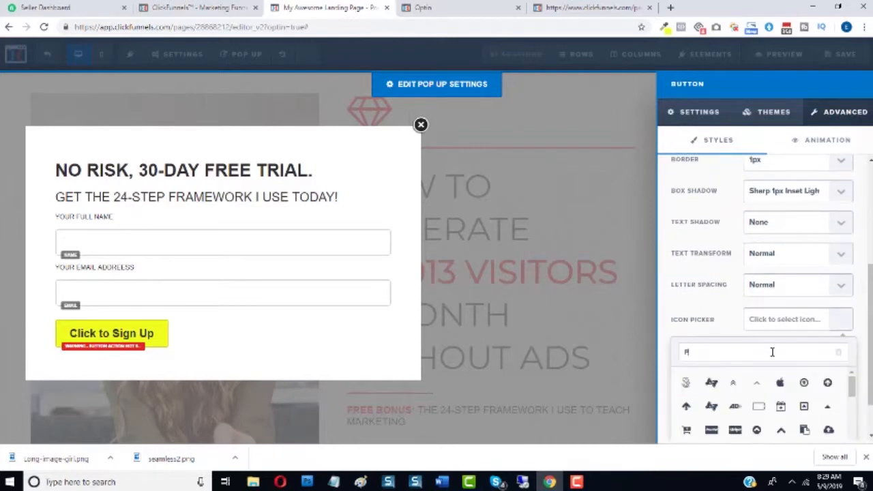
text(la)
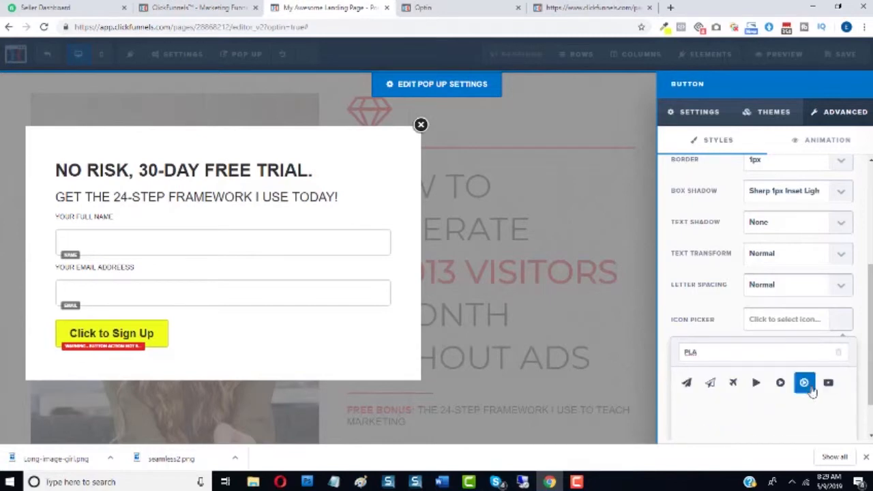
click(826, 384)
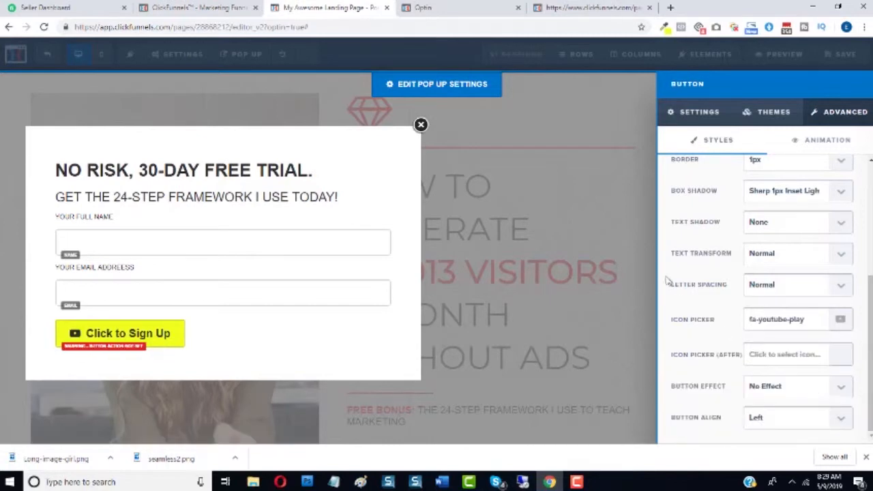
Set the yellow pop-up button's font size to 26 and close its settings
click(695, 111)
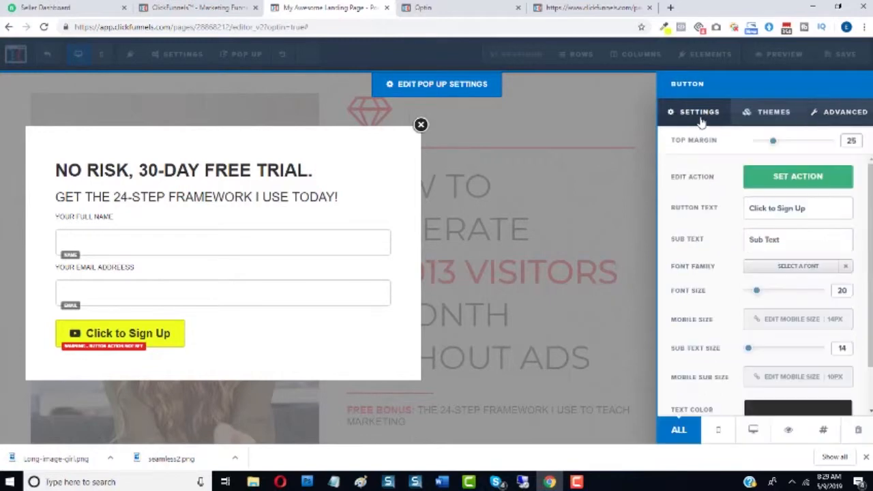
drag(758, 295, 767, 295)
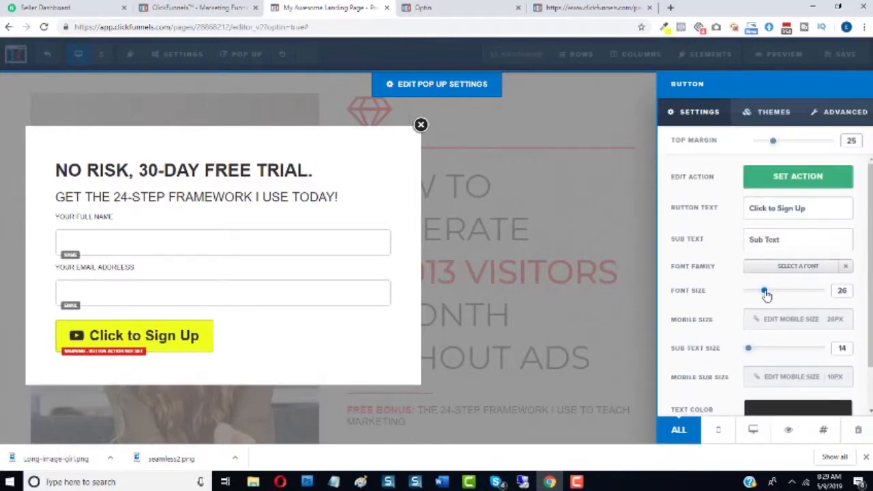
click(622, 258)
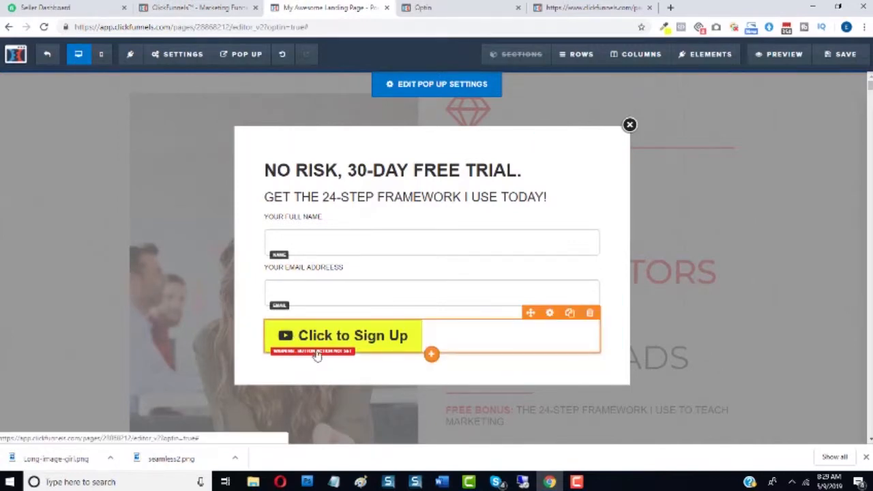
Set the yellow pop-up button's action to Submit Order / Submit Form and close the pop-up
click(360, 339)
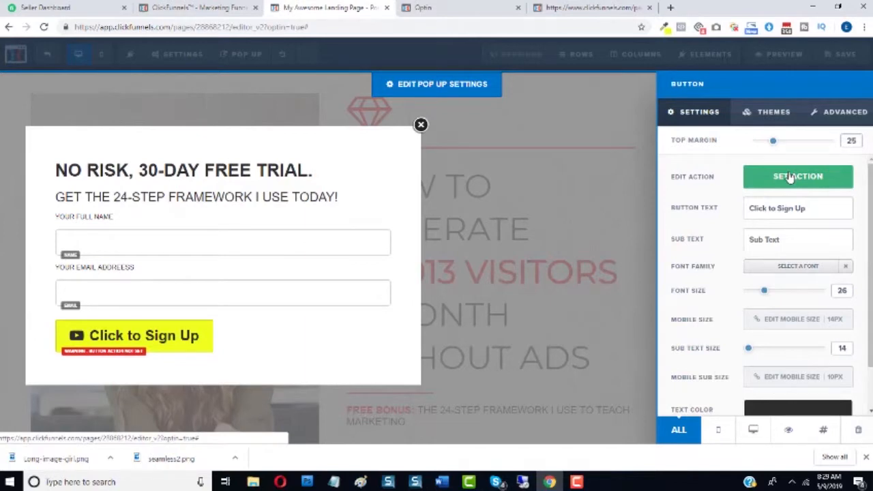
click(790, 177)
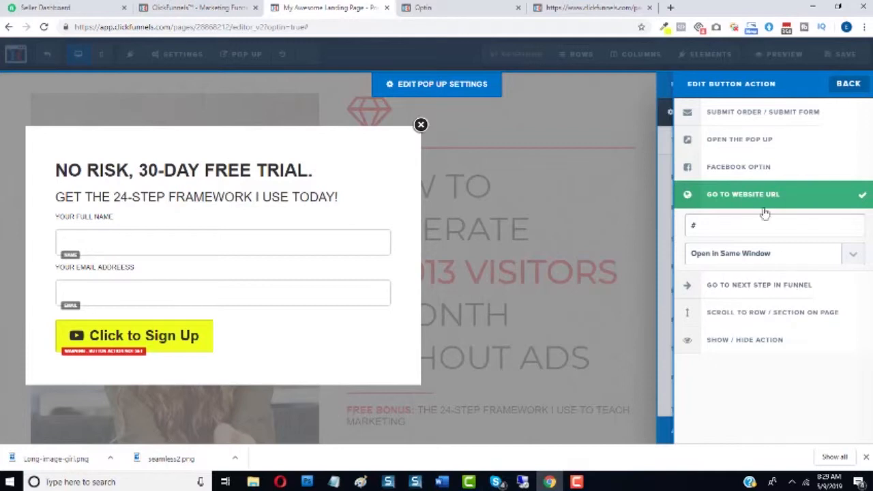
click(768, 116)
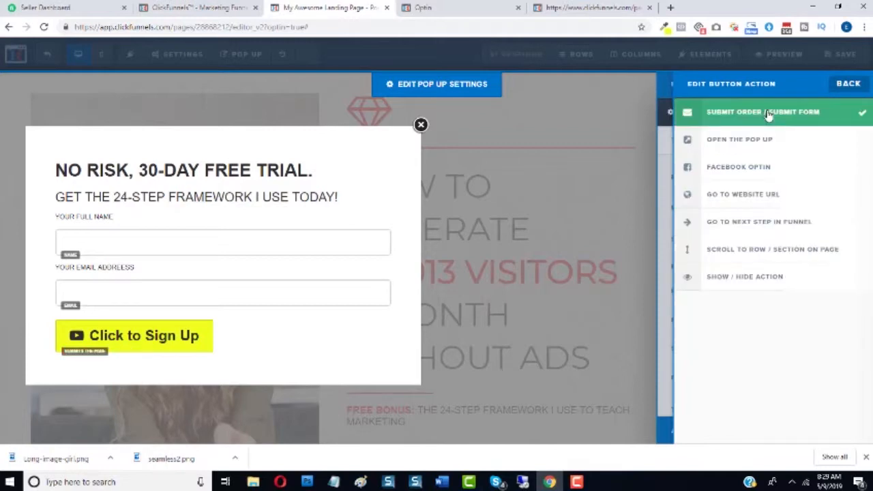
click(527, 239)
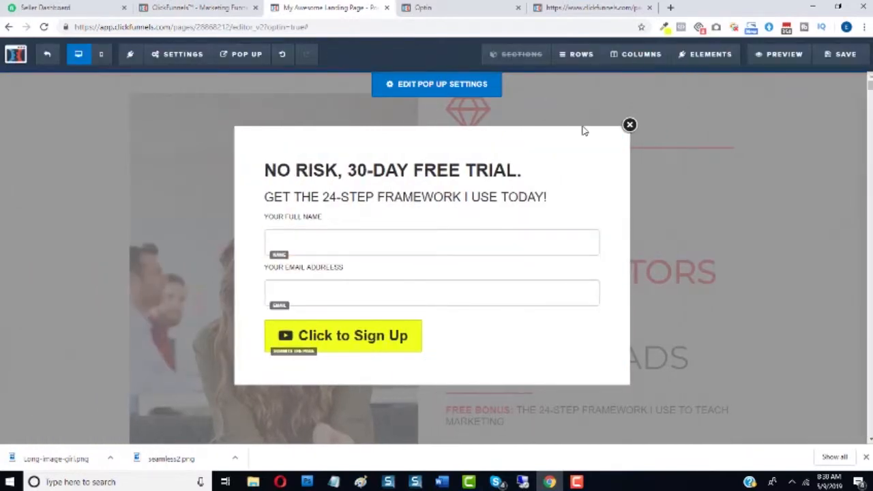
click(630, 125)
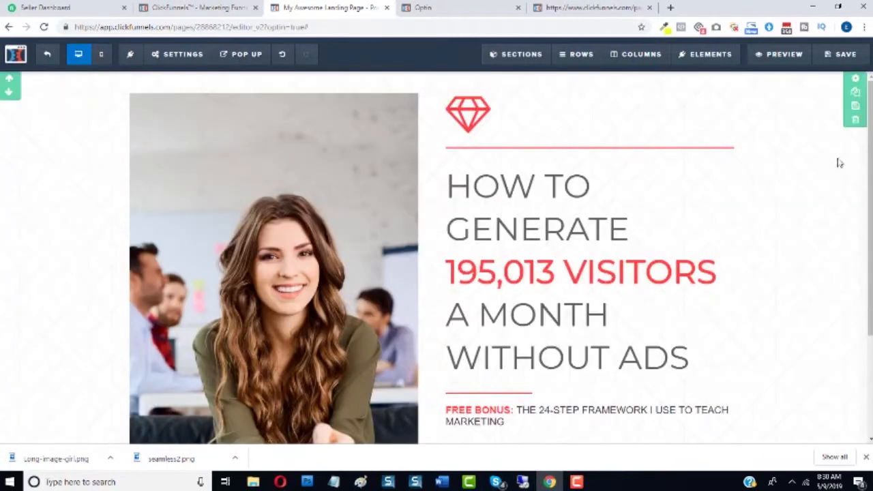
Set the red WATCH NOW button's action to Open the Pop Up and close its settings
scroll(839, 163, down, 2)
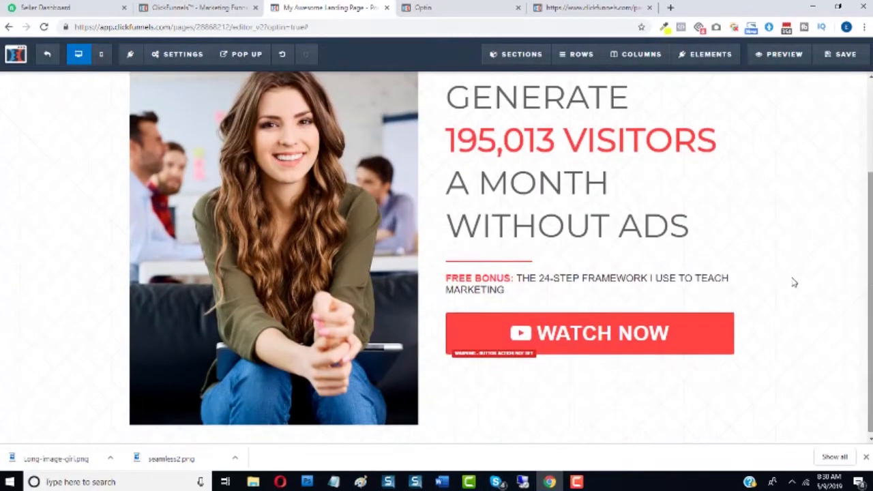
click(572, 346)
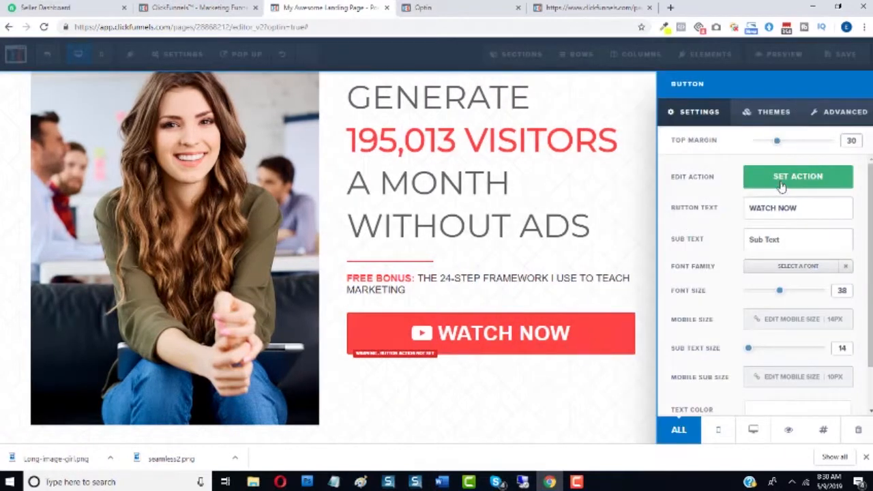
click(782, 186)
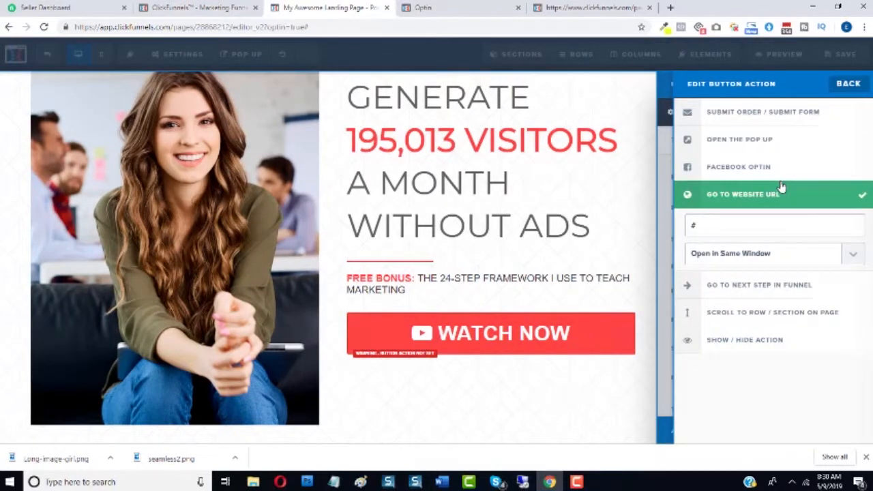
click(749, 141)
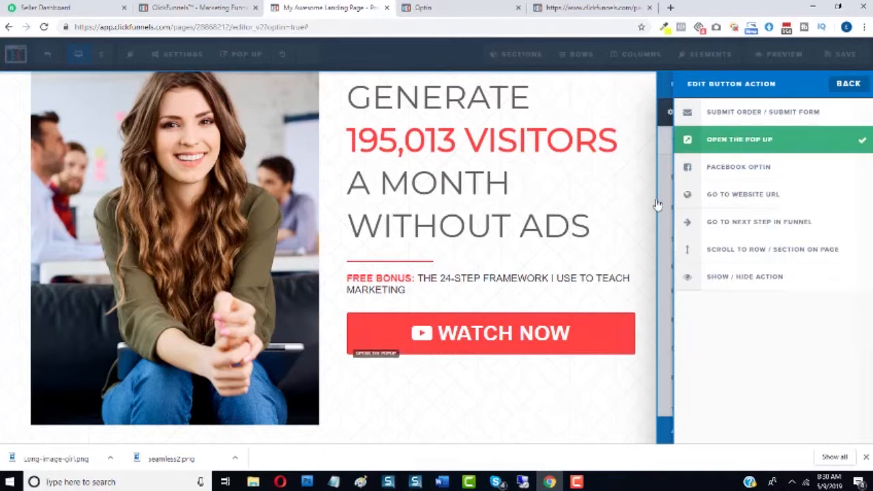
click(555, 243)
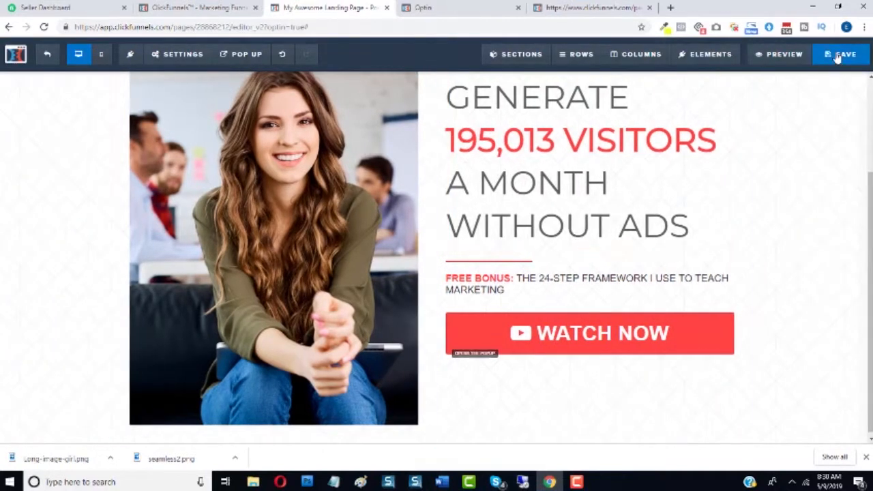
Change the page's SEO meta title to "optin" and save the page
click(837, 57)
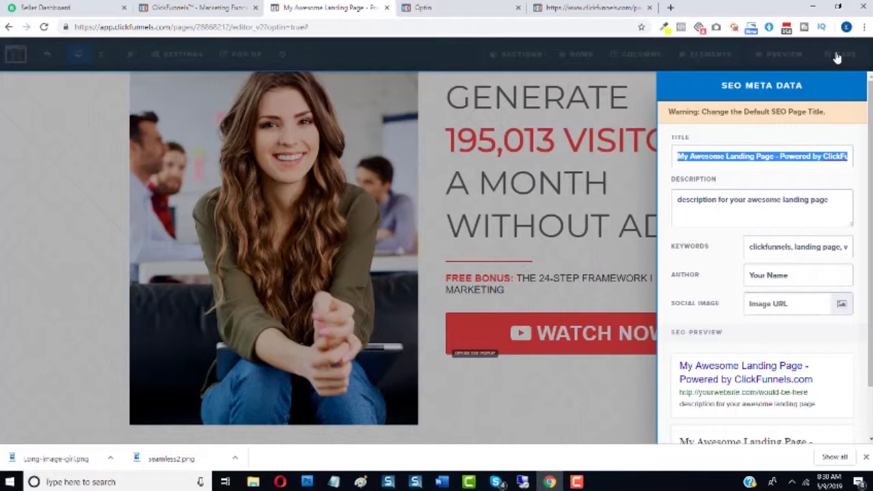
click(659, 43)
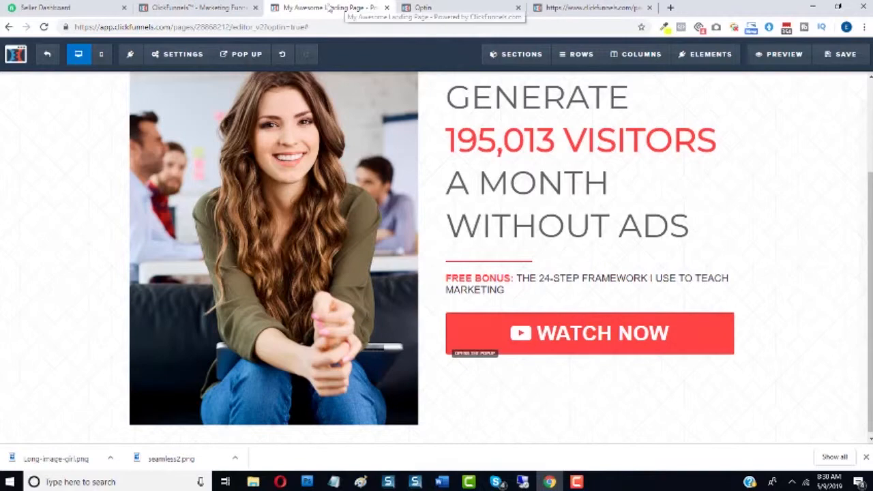
mouse_move(173, 56)
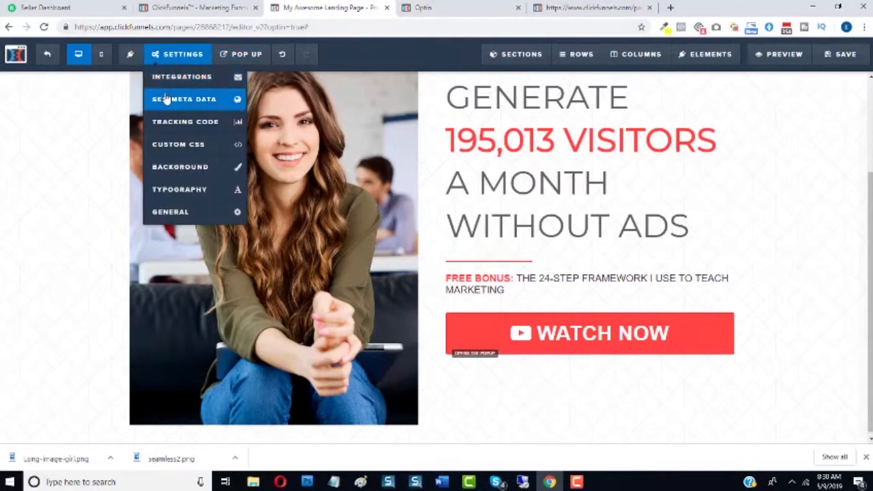
click(166, 100)
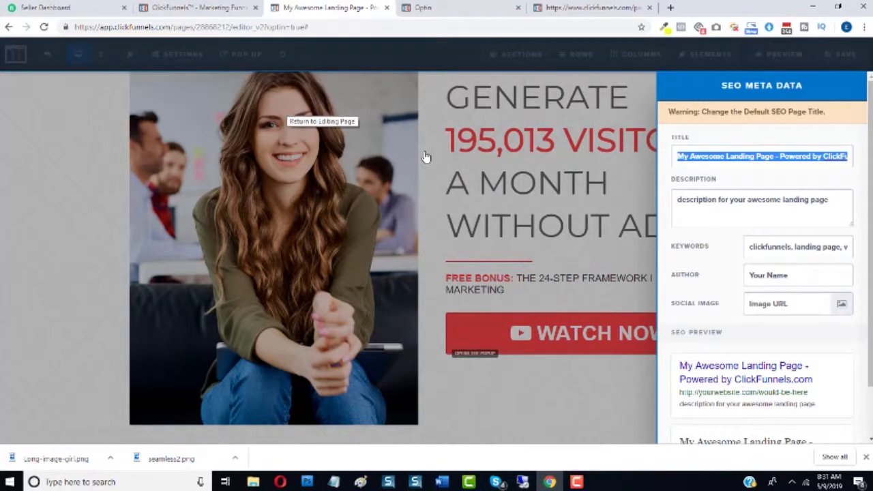
text(optin)
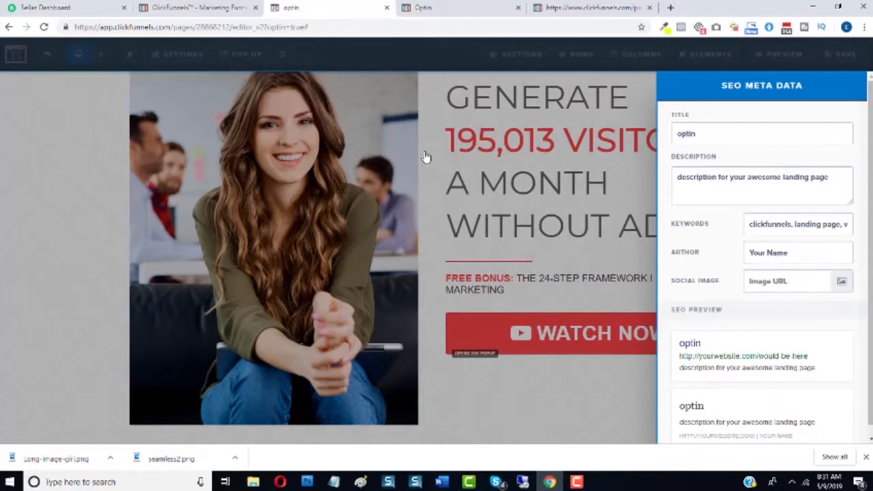
click(327, 146)
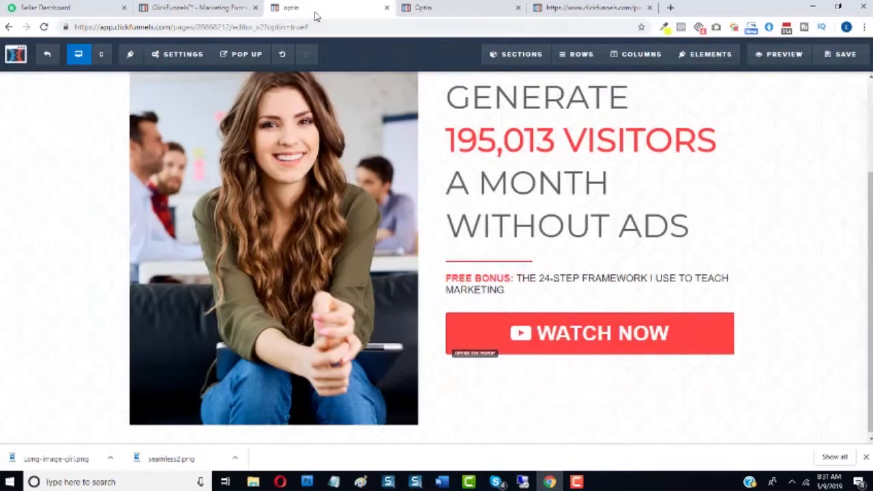
click(844, 54)
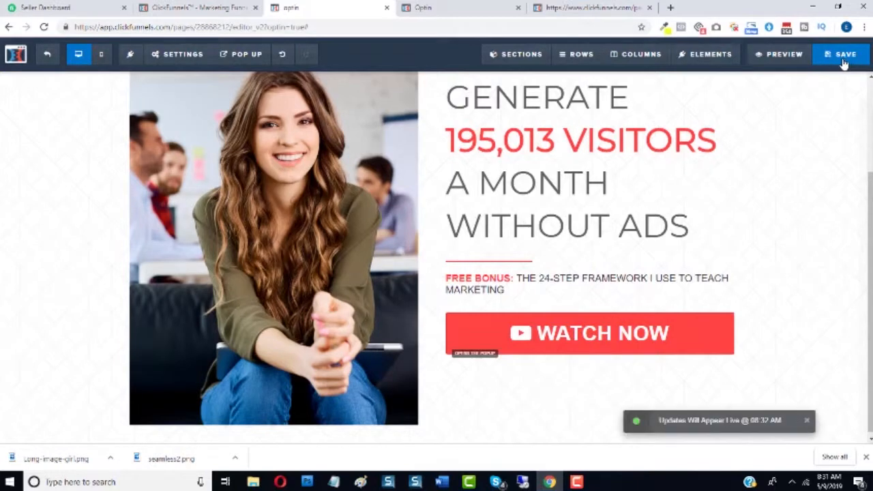
Preview the saved page, test that WATCH NOW opens the opt-in pop-up, and return to the editor
click(771, 61)
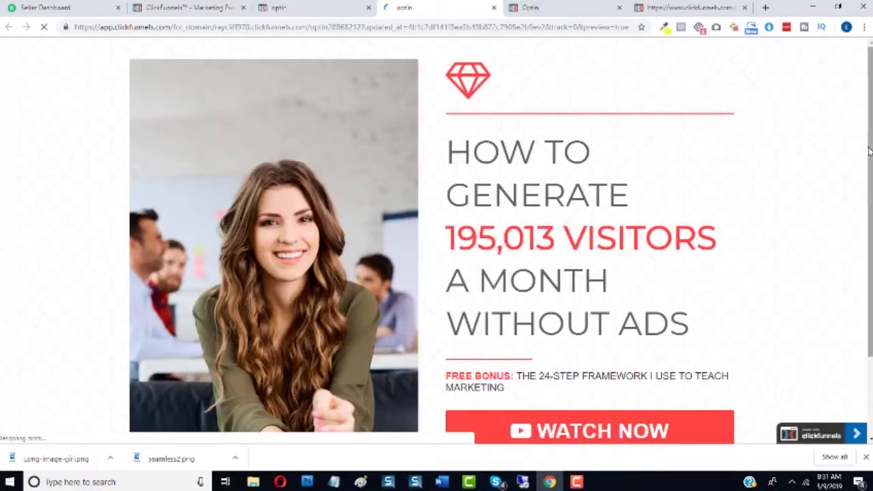
drag(870, 151, 869, 235)
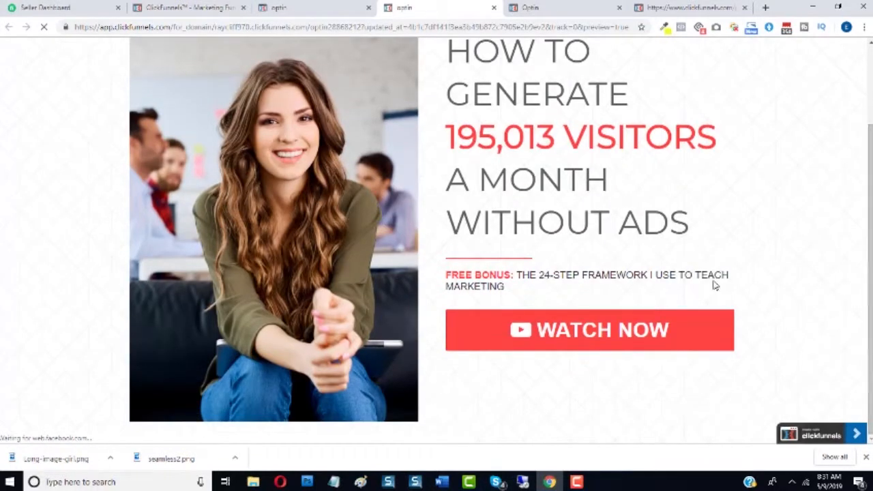
click(584, 332)
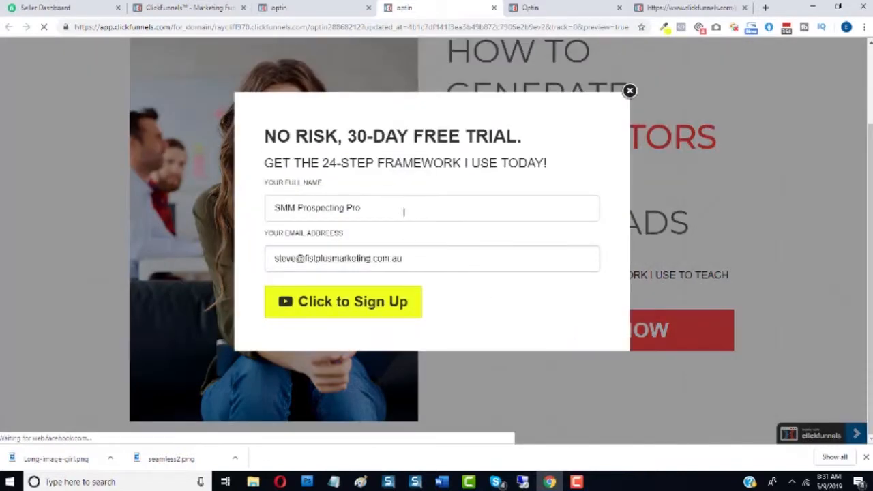
drag(377, 209, 298, 208)
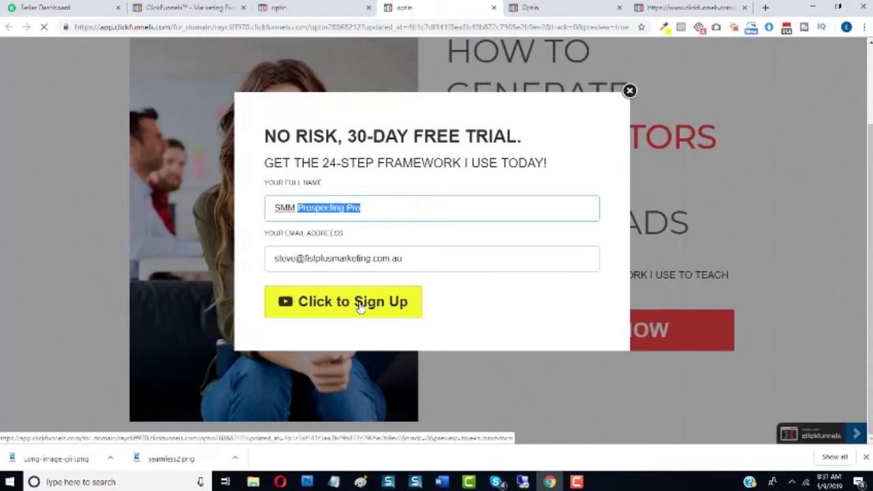
click(628, 90)
click(303, 6)
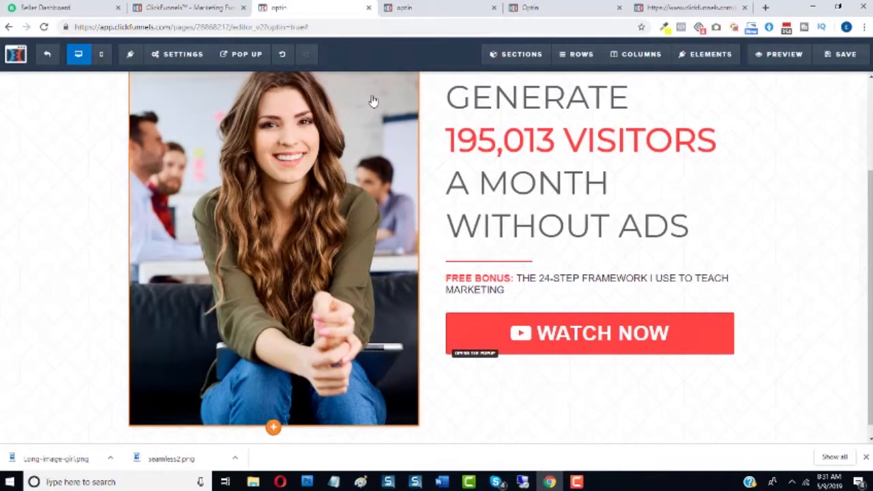
Select the Actionetics email integration with the Add To List action, look at its list choices, and close the integration settings
click(181, 55)
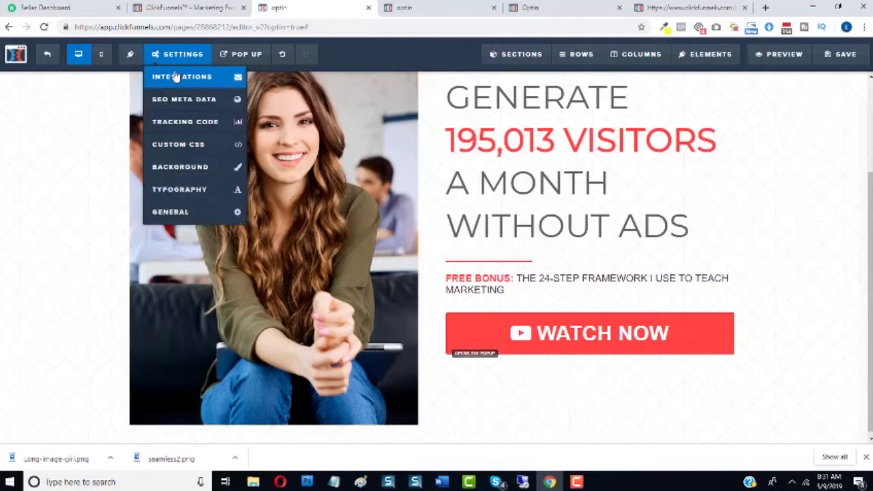
click(176, 76)
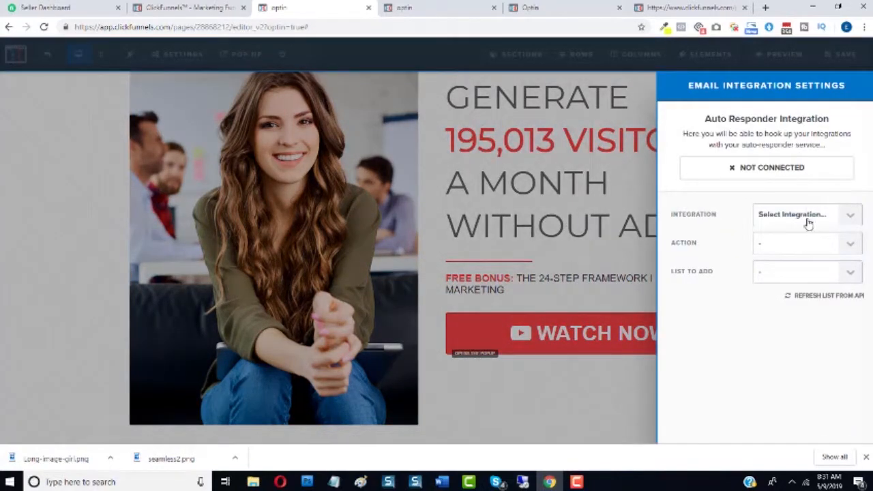
click(809, 216)
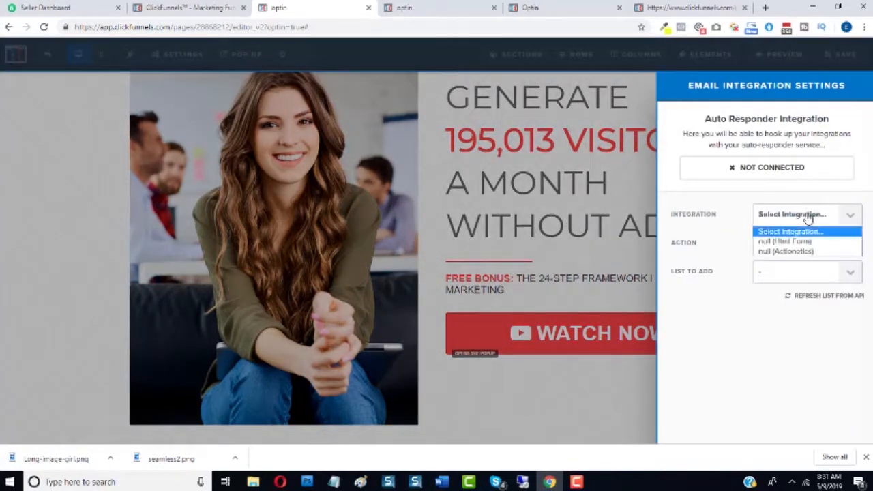
click(795, 253)
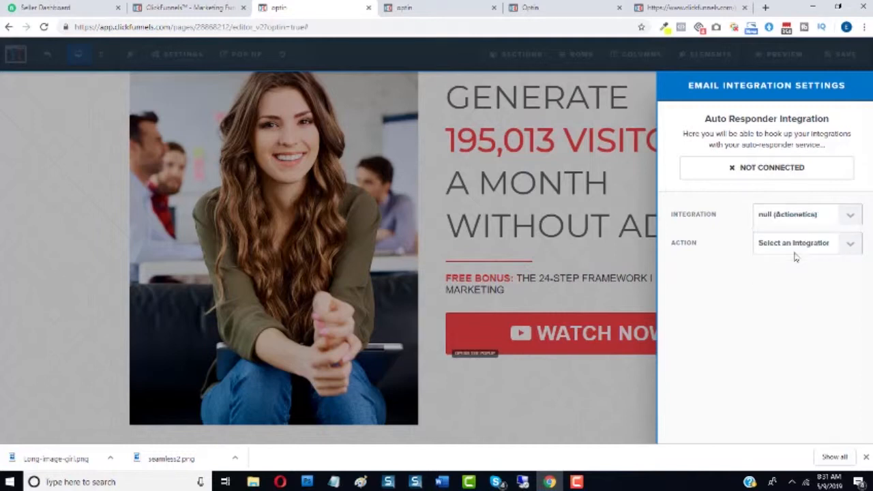
click(794, 247)
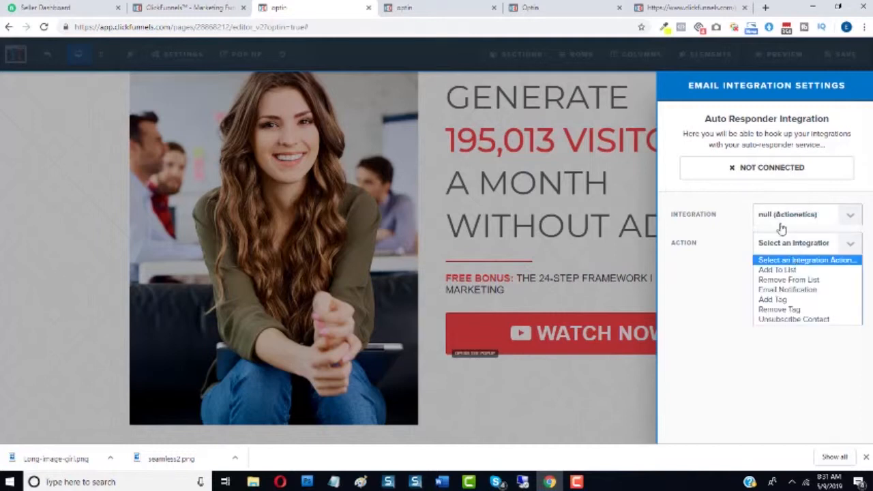
click(793, 270)
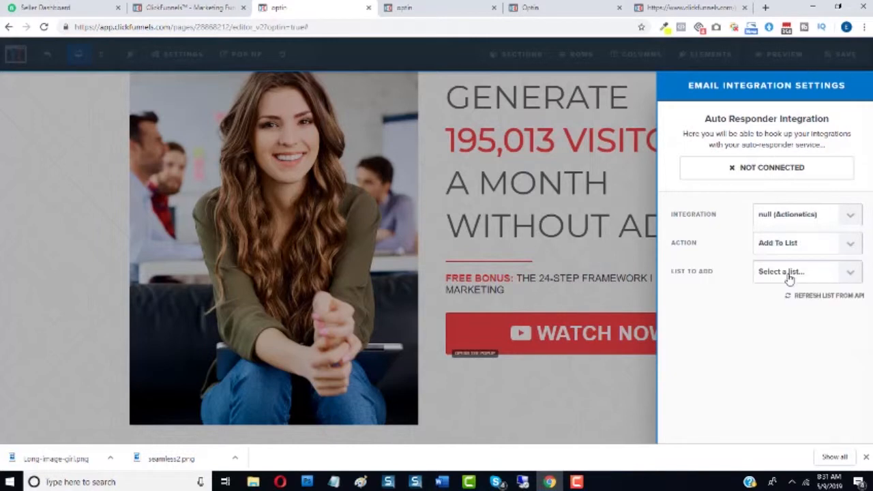
click(790, 273)
click(634, 218)
click(633, 218)
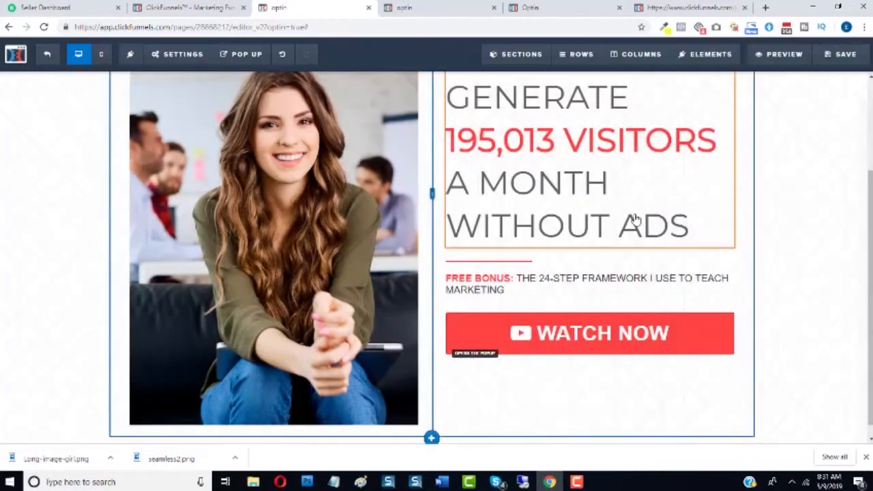
Compare the finished page with the reference template and exit the editor to the Test Tutorial Funnel's steps
drag(862, 81, 855, 63)
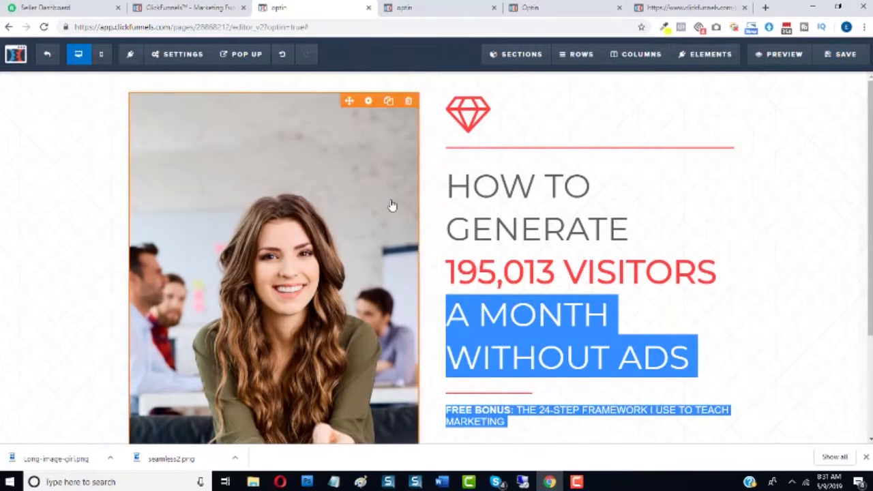
click(153, 6)
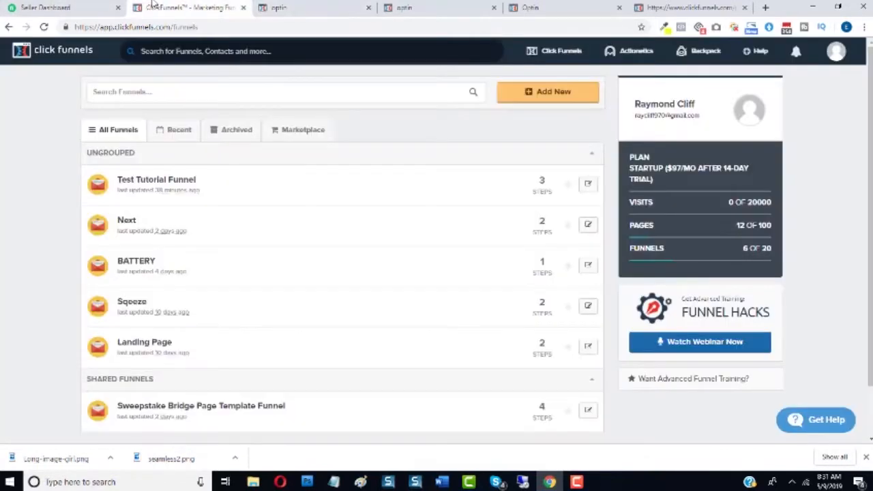
click(351, 6)
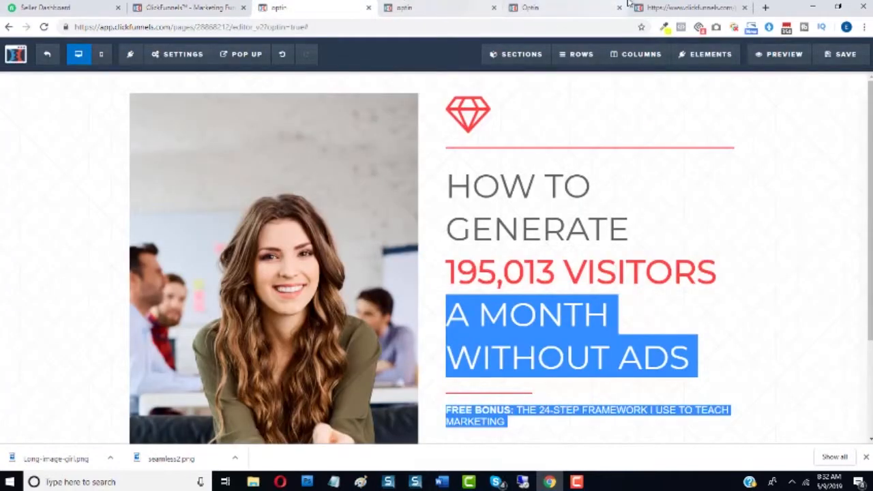
click(668, 6)
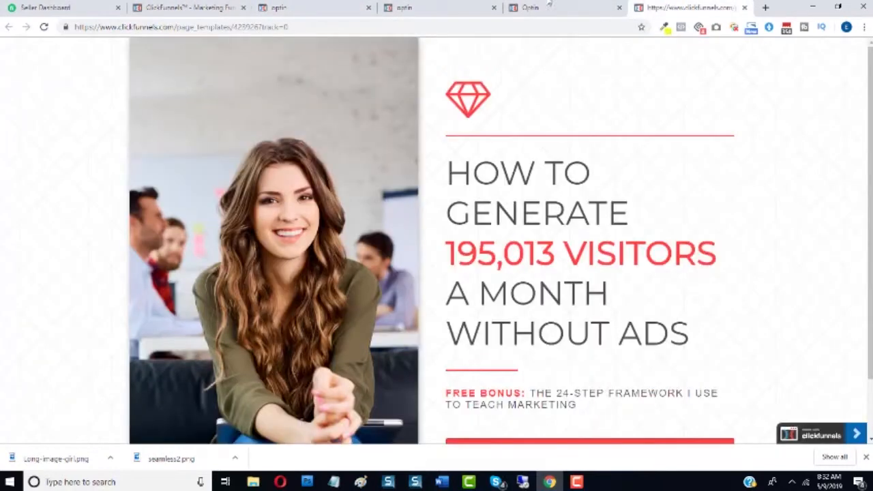
click(361, 7)
mouse_move(149, 55)
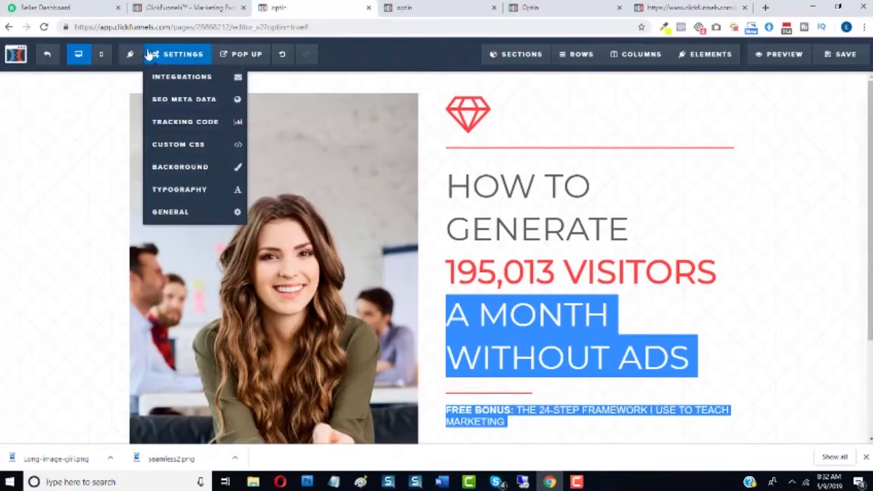
click(46, 55)
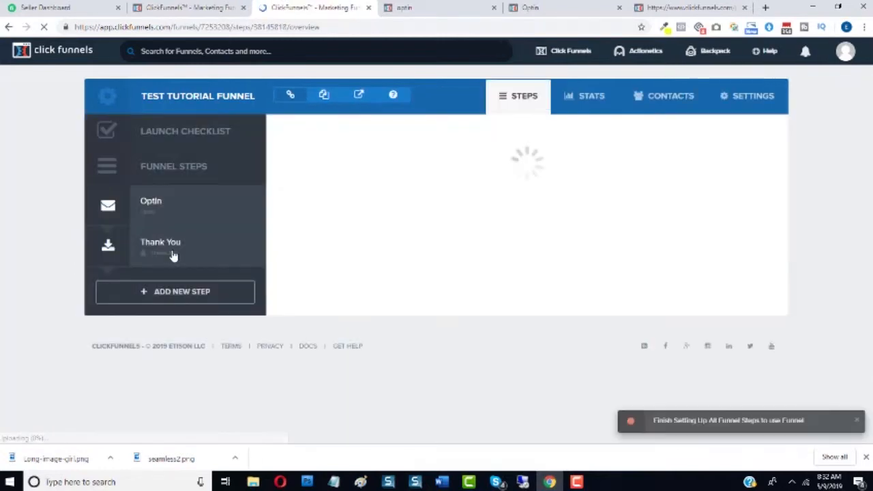
Create the Thank You step's page from the green "Success!" thank-you template and open it in the page editor
click(172, 255)
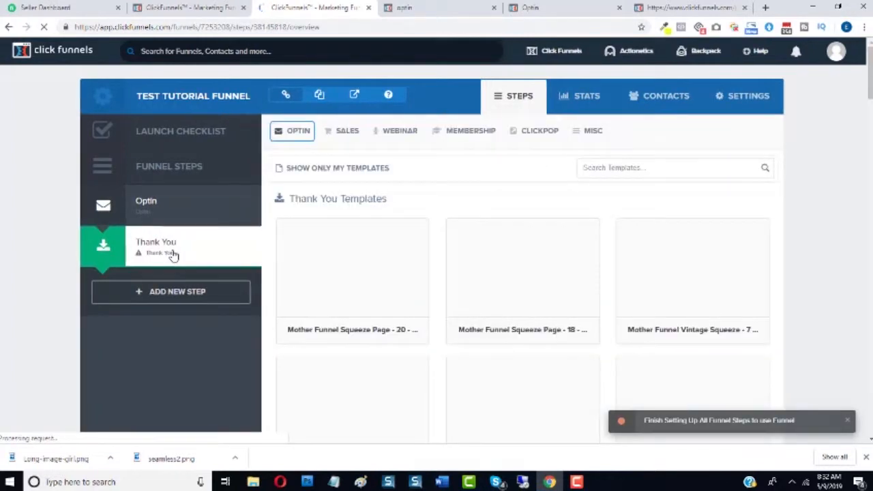
click(304, 136)
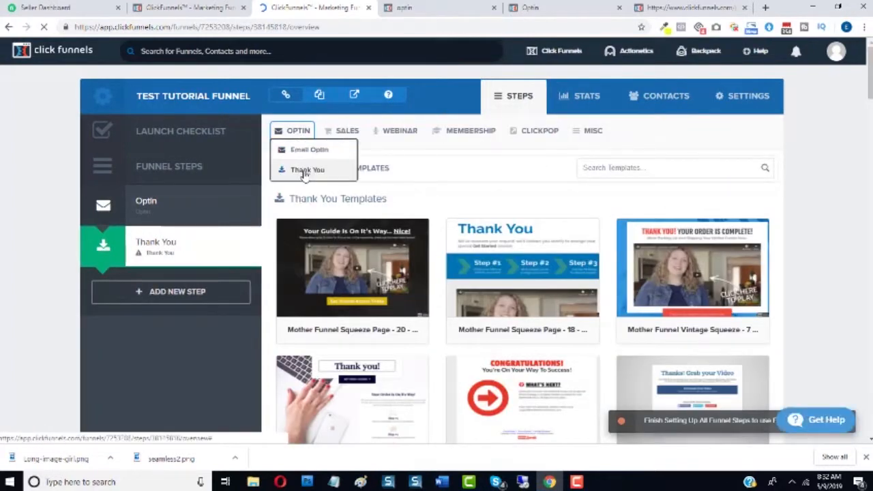
click(317, 171)
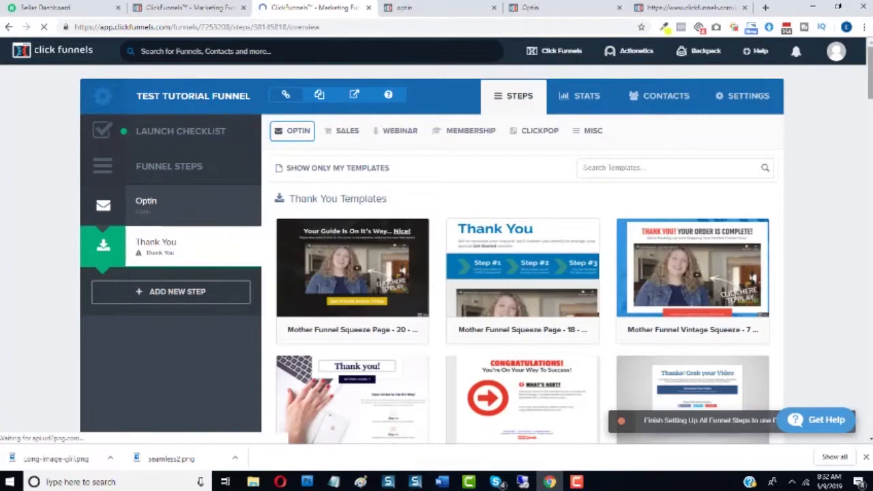
drag(870, 72, 870, 196)
click(709, 247)
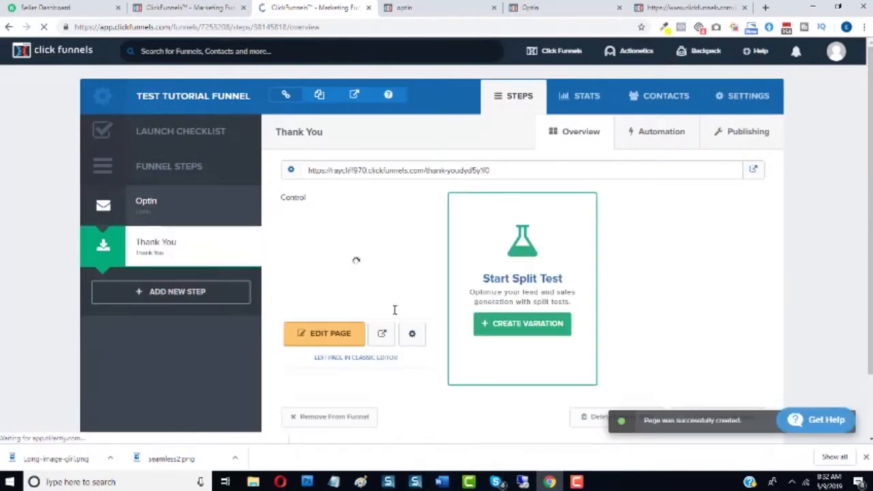
click(326, 341)
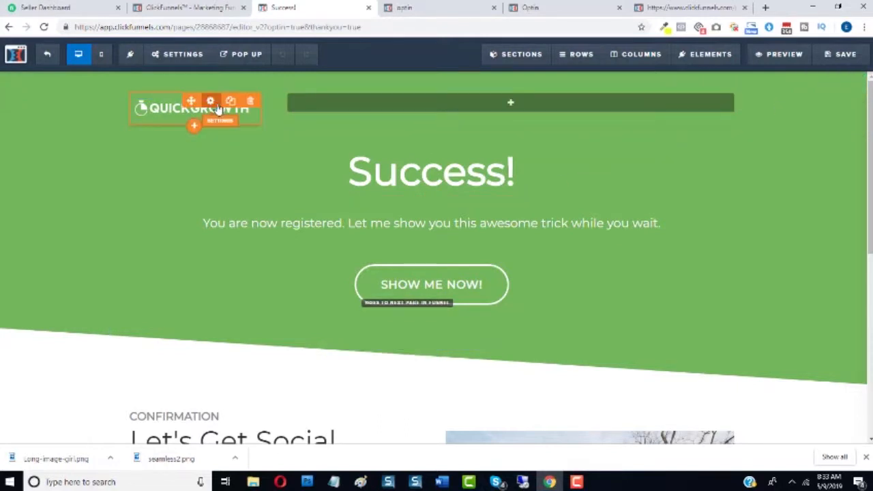
Look at the QUICKGROWTH logo's image settings and the uploaded image library, and close both without changing the logo
click(217, 108)
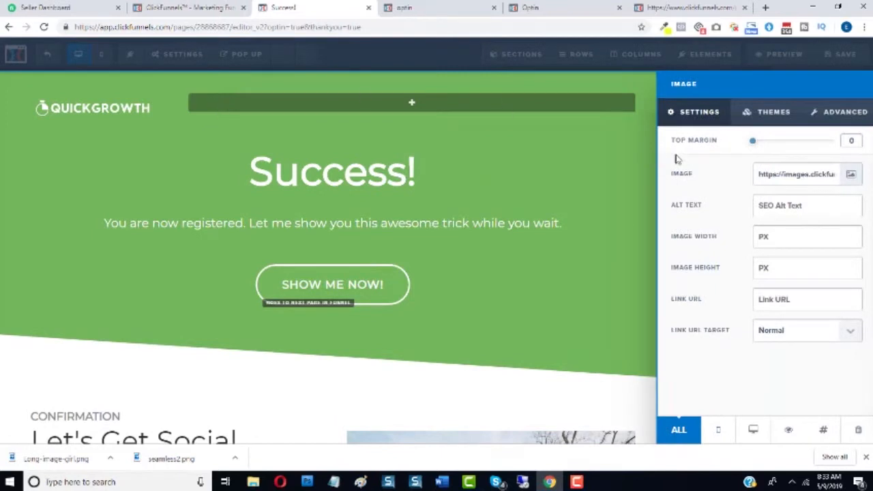
click(852, 176)
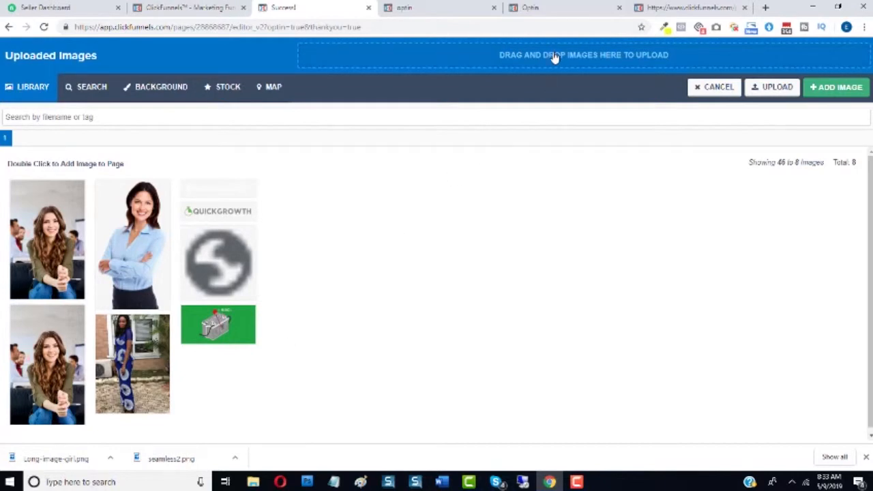
click(716, 88)
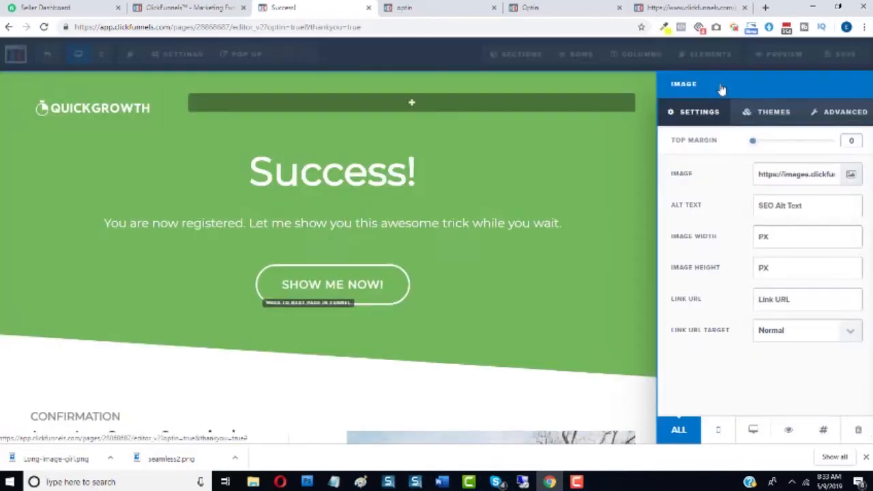
click(495, 260)
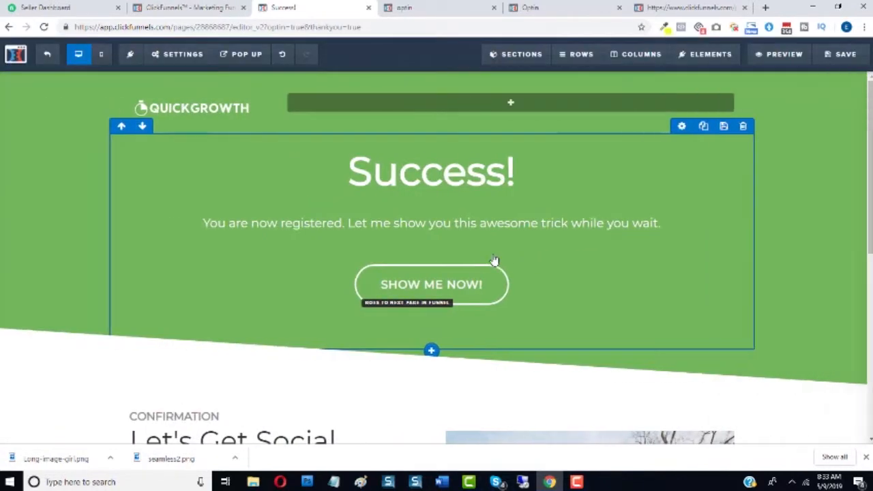
Examine the thank-you page's layout from the Success! header through the Let's Get Social section to the footer
scroll(437, 259, down, 6)
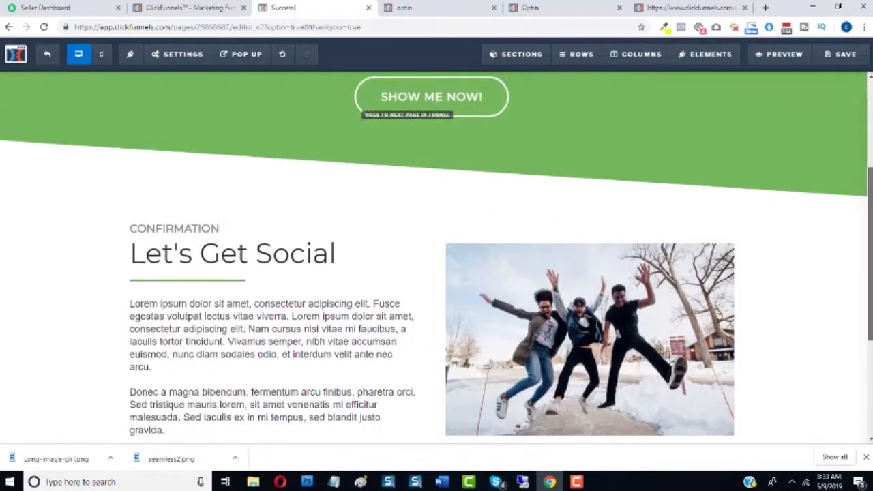
scroll(436, 260, up, 6)
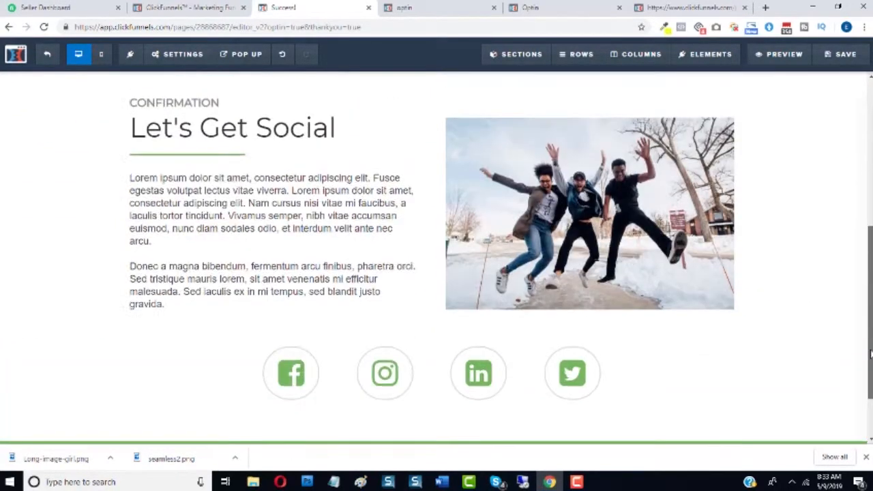
scroll(437, 259, up, 1)
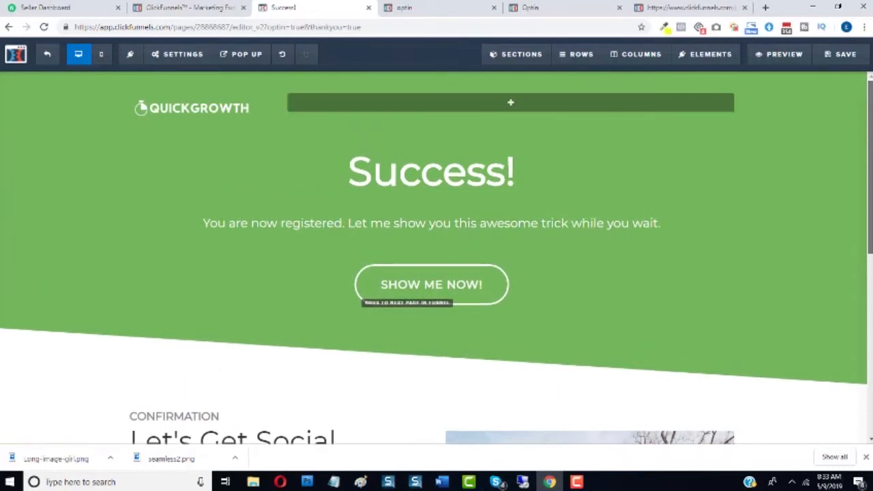
scroll(437, 259, down, 5)
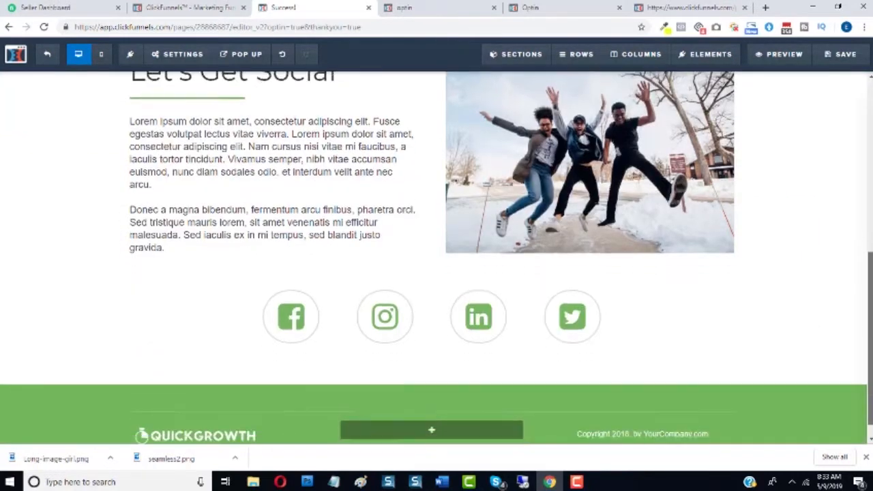
scroll(436, 260, up, 4)
scroll(437, 259, up, 1)
scroll(436, 259, down, 2)
scroll(437, 259, up, 3)
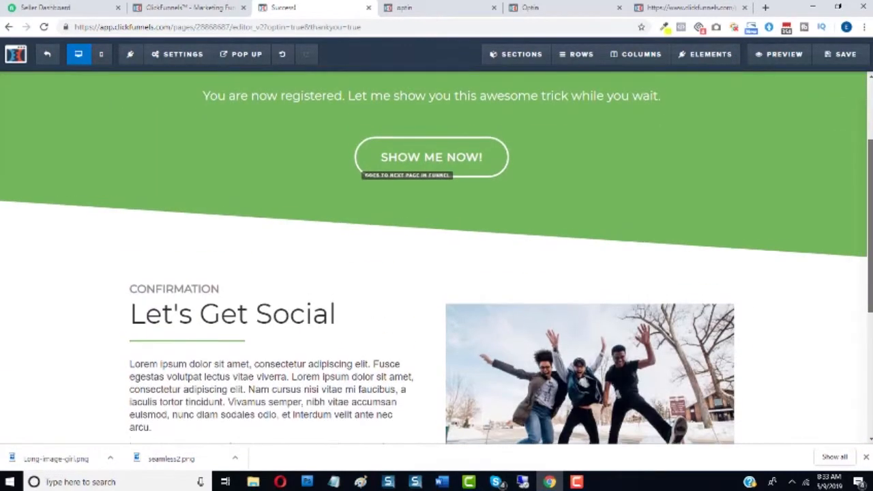
scroll(437, 260, up, 1)
scroll(436, 259, down, 7)
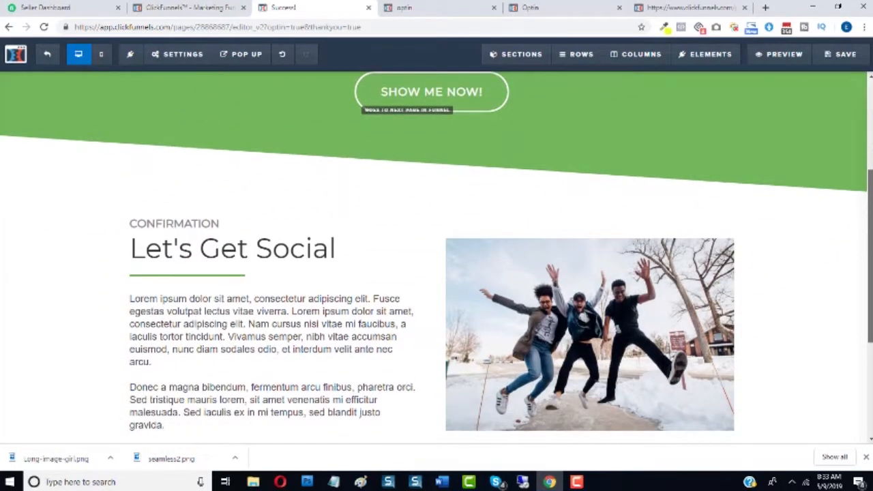
scroll(437, 259, down, 2)
scroll(436, 259, up, 4)
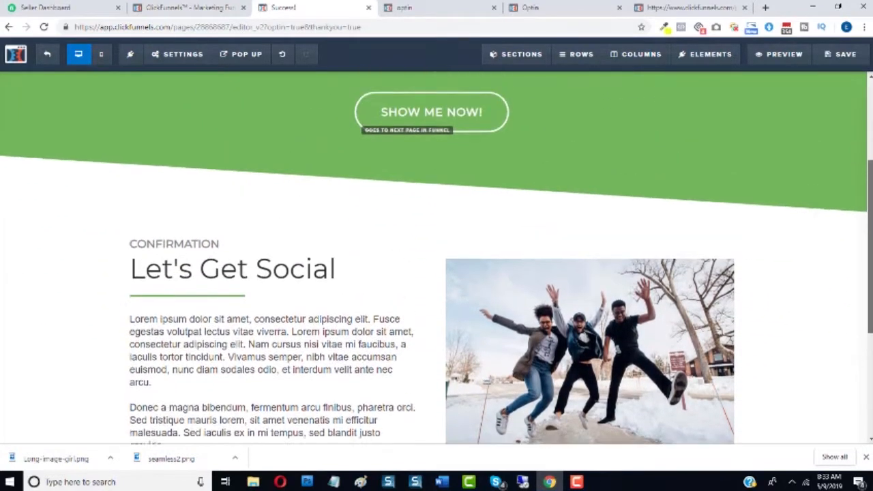
scroll(437, 259, down, 3)
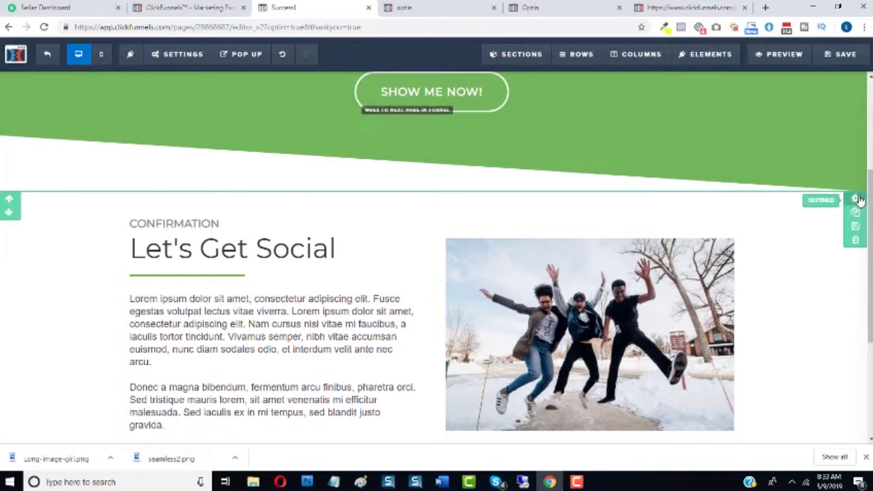
drag(870, 202, 870, 108)
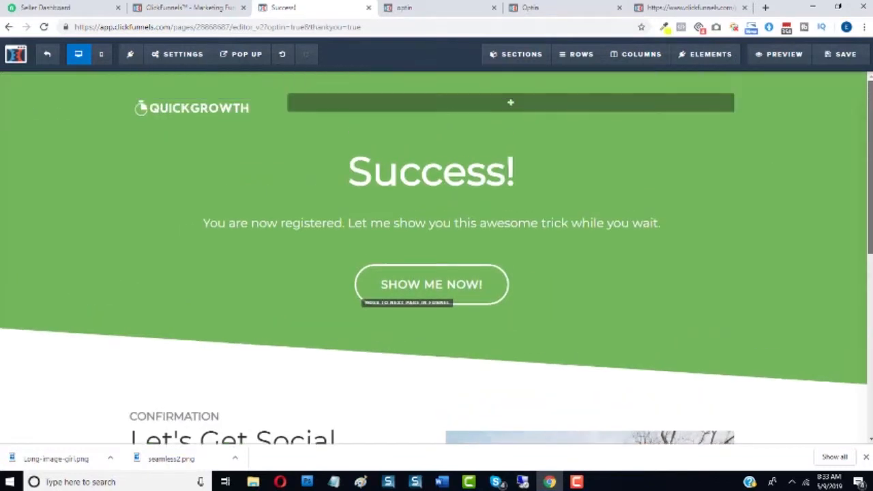
Save the thank-you page, glance at the optin preview, and exit the editor to the funnel's steps
click(841, 54)
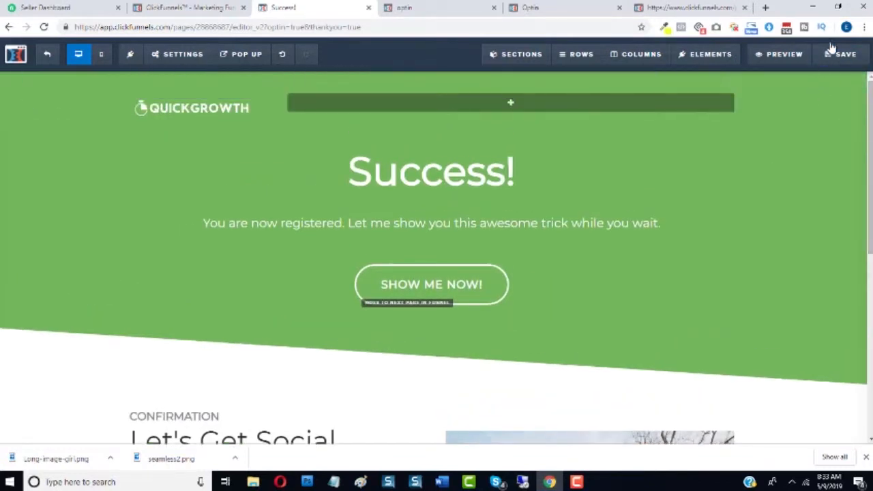
click(415, 6)
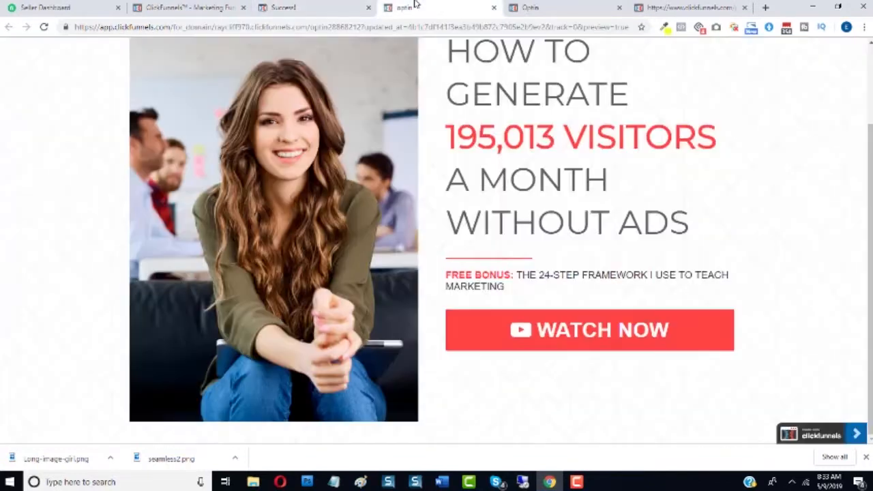
click(272, 6)
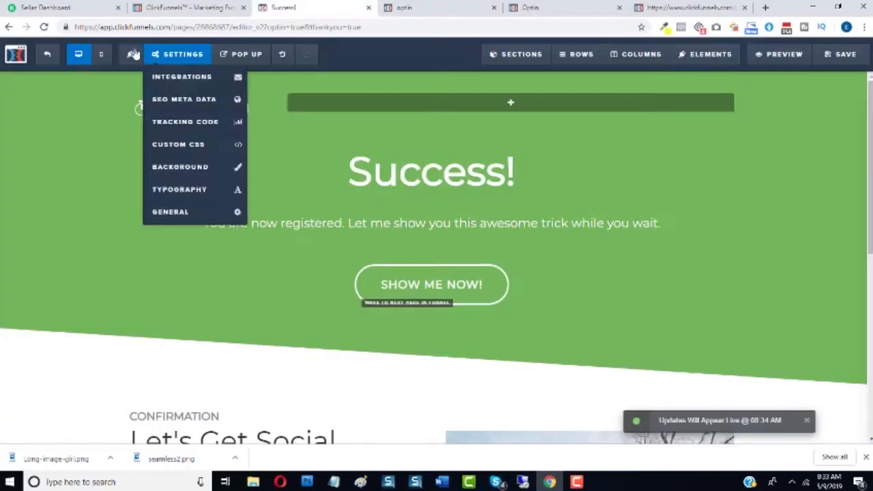
click(47, 57)
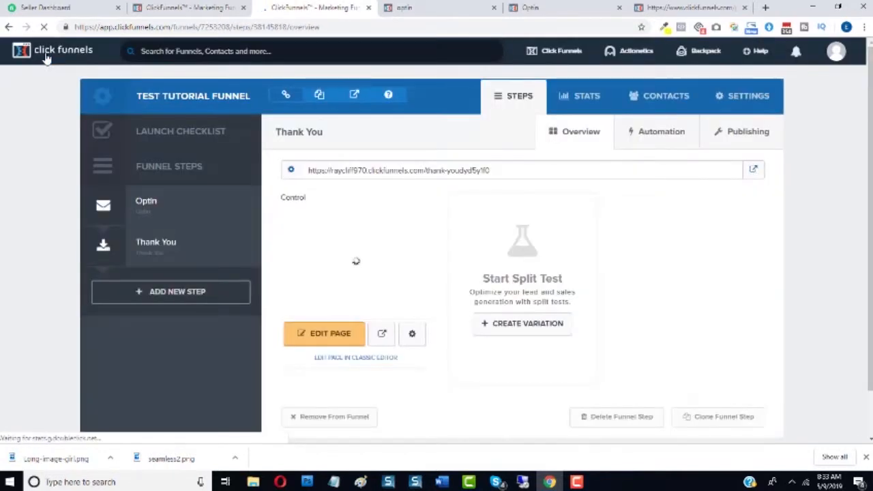
Open the Optin step's live page and bring up its opt-in pop-up with WATCH NOW
click(152, 216)
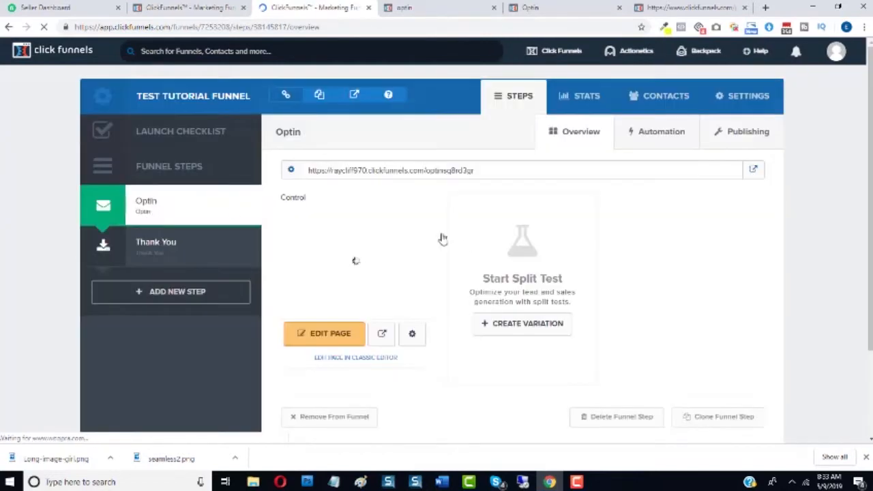
click(753, 173)
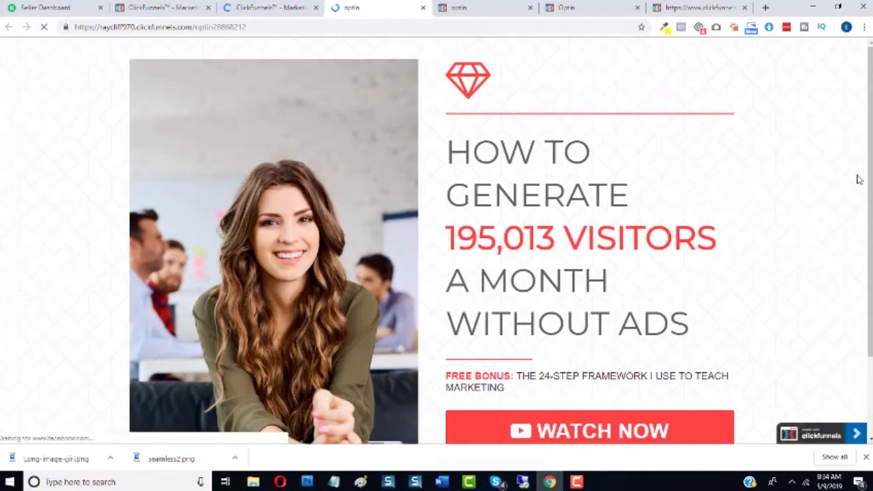
scroll(863, 205, down, 2)
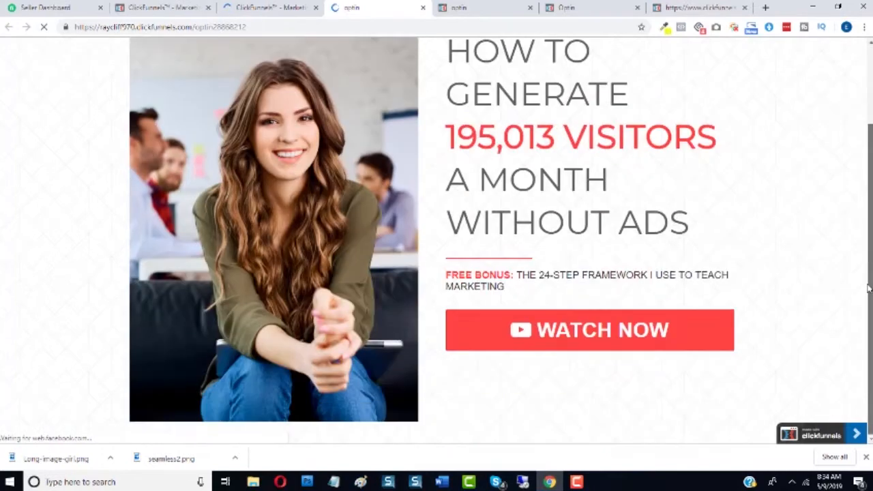
click(586, 329)
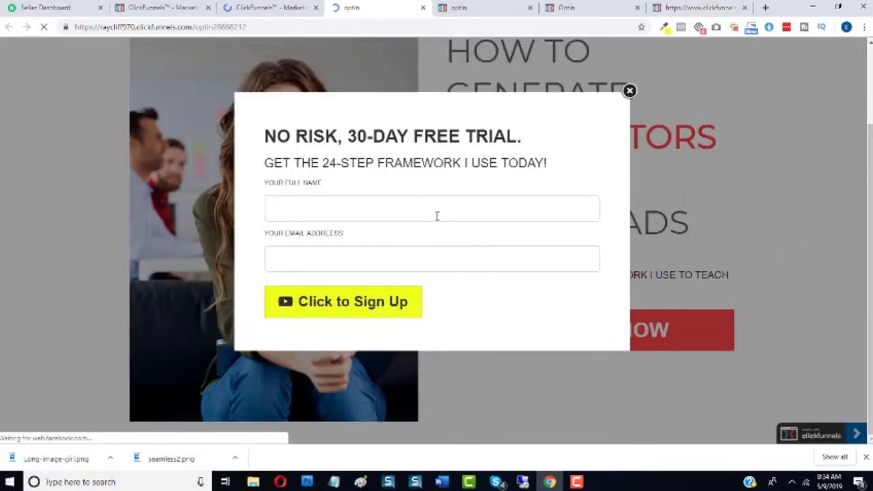
Submit the opt-in form with a full name and a slightly altered email address, and review the thank-you page it leads to
click(436, 211)
click(315, 235)
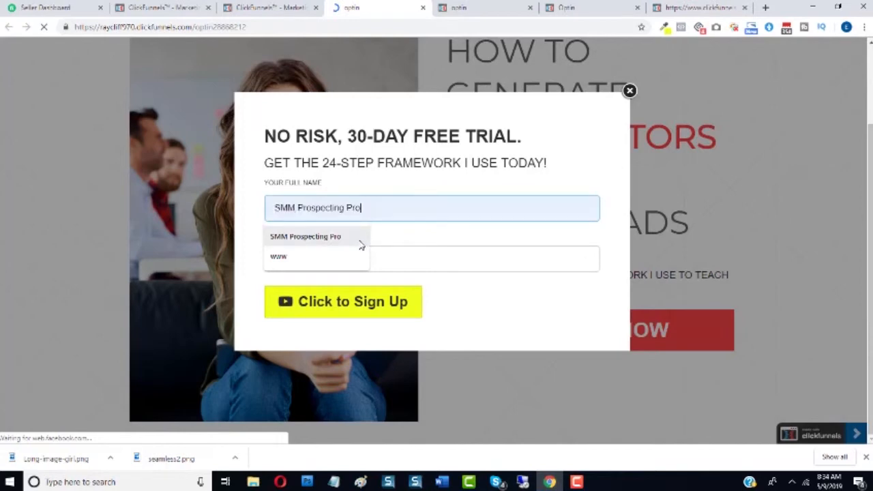
click(361, 254)
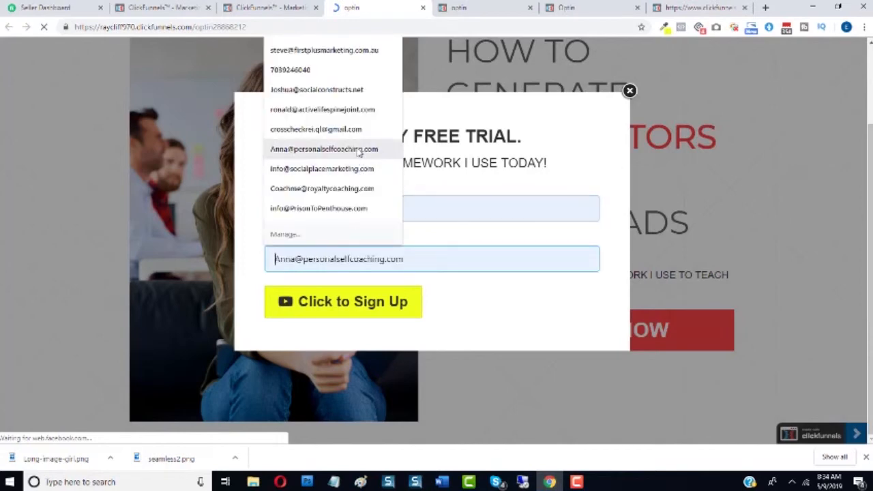
click(358, 147)
click(340, 265)
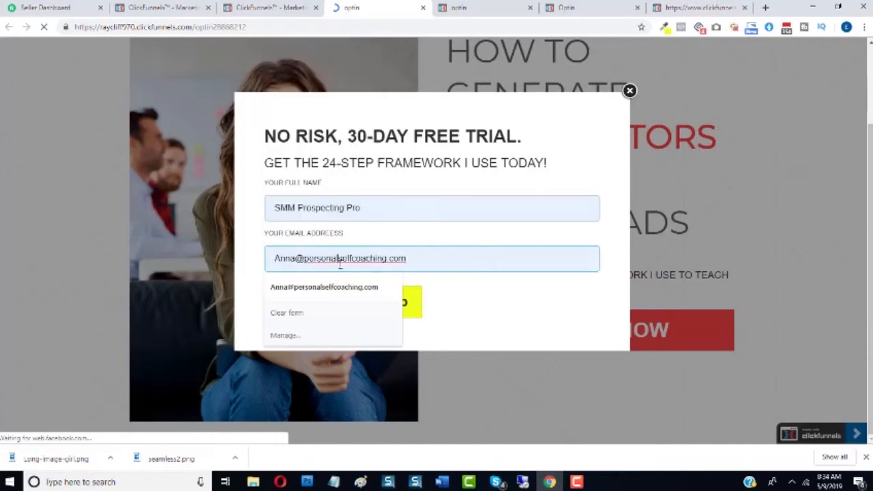
key(BackSpace)
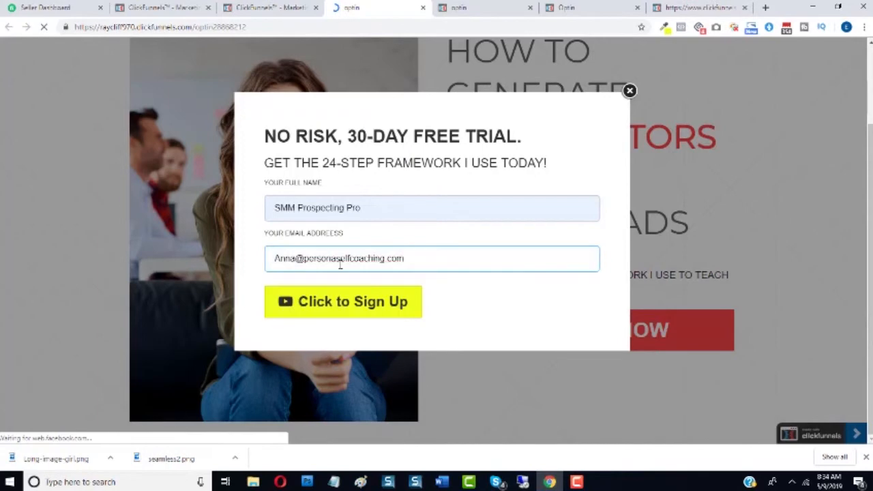
click(341, 301)
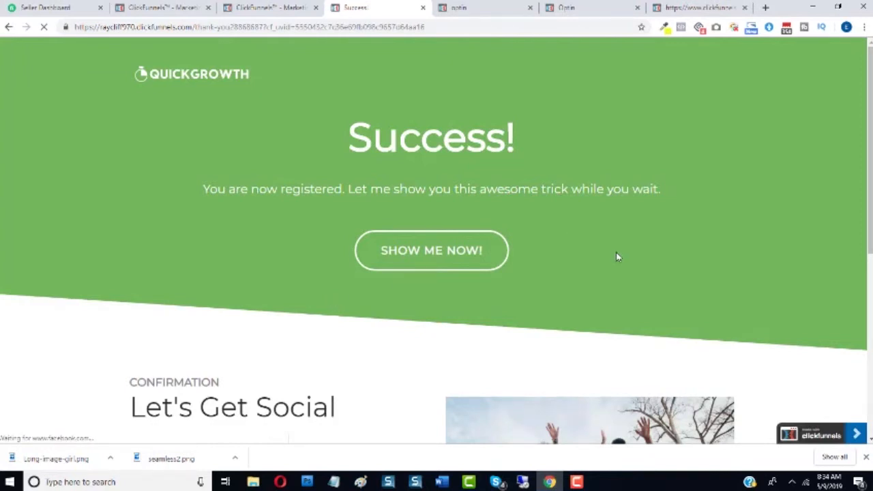
scroll(436, 239, down, 5)
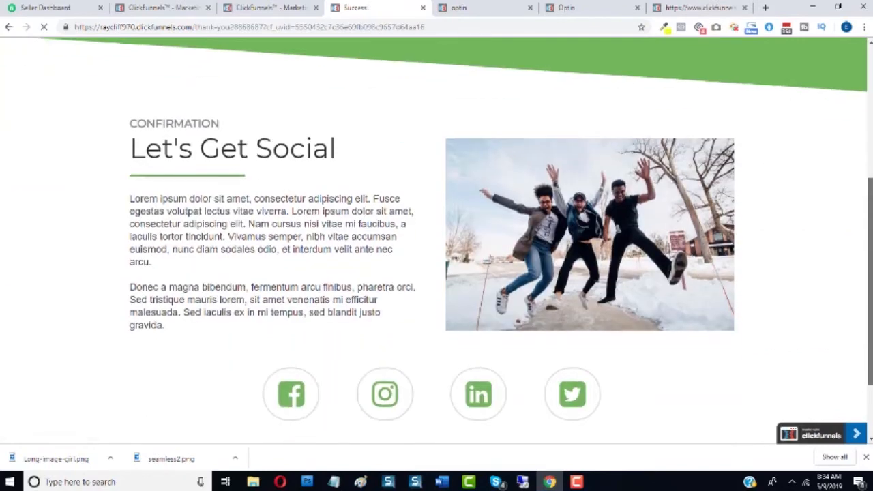
scroll(436, 238, down, 1)
scroll(437, 238, up, 5)
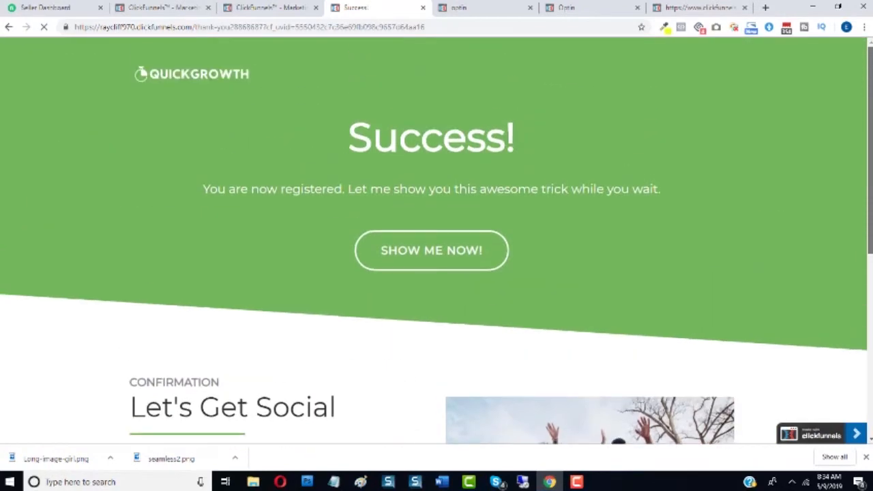